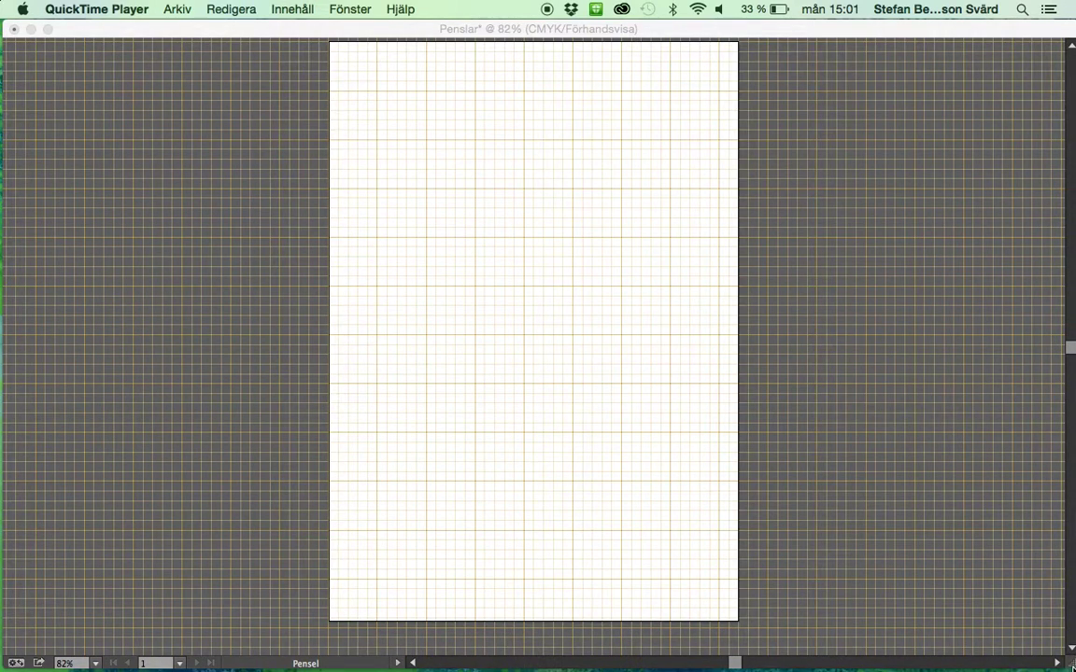
Step: Bring Illustrator forward and show the Penslar (Brushes) panel from the Fönster menu
key("super+Tab")
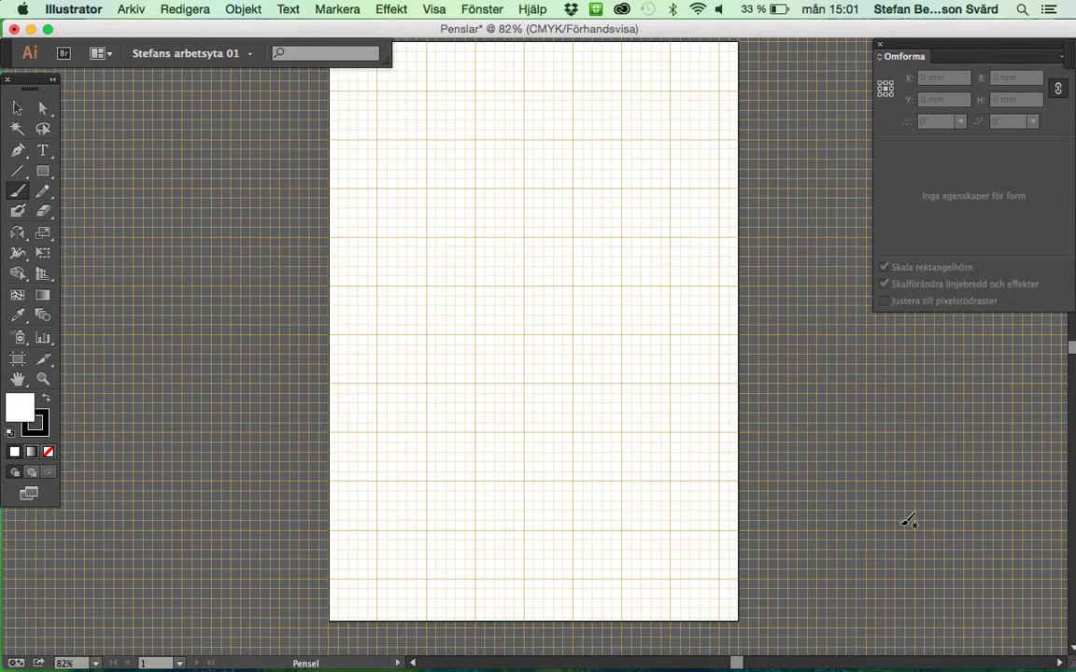
left_click(492, 12)
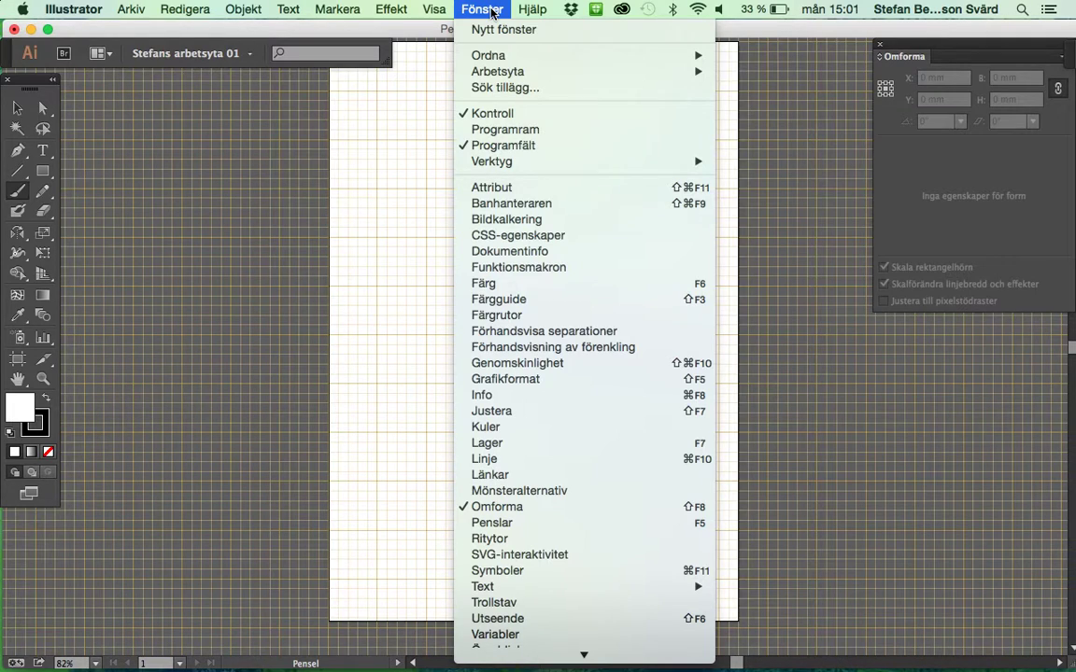
left_click(509, 525)
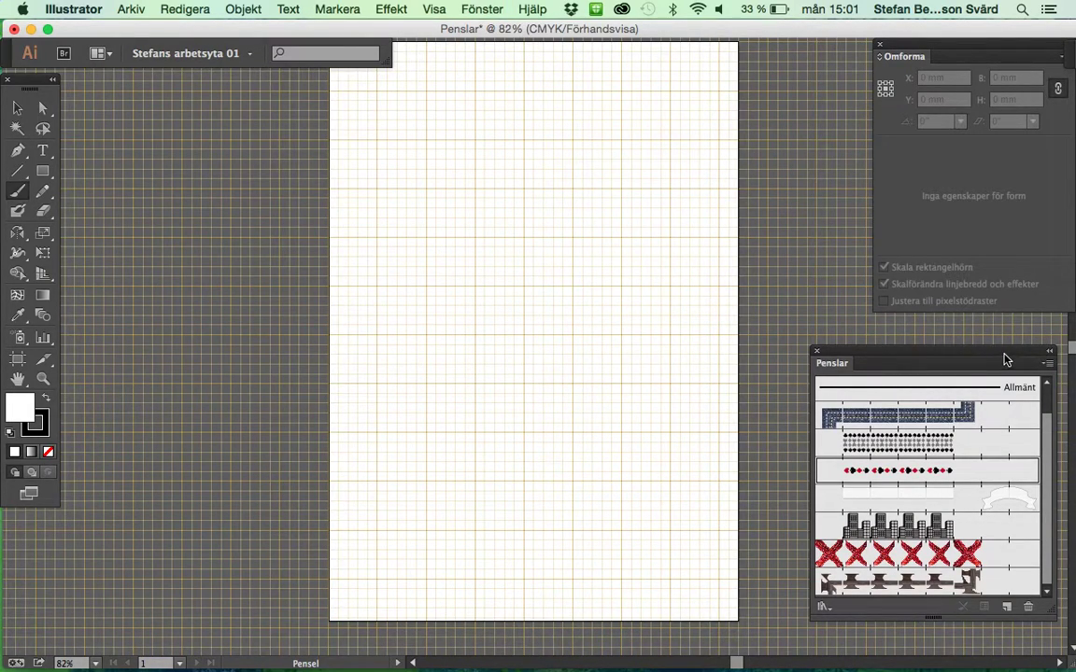
Step: Dock the Penslar panel at the upper left beside the toolbar, scrolled to its top brushes
left_click_drag(1007, 362, 273, 93)
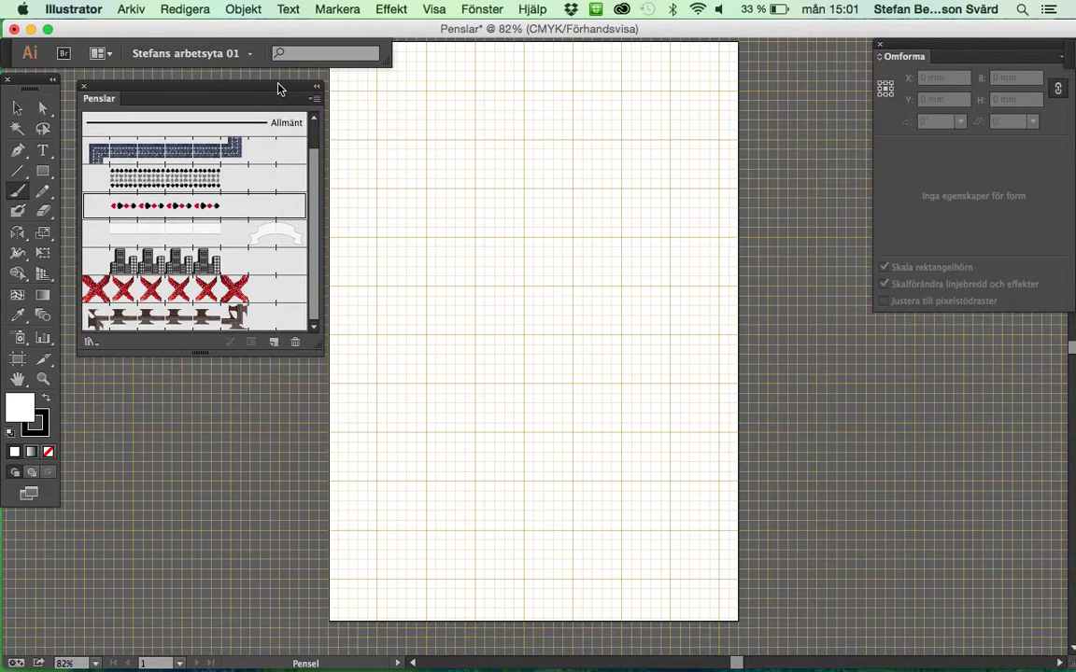
scroll(316, 145, "up", 1)
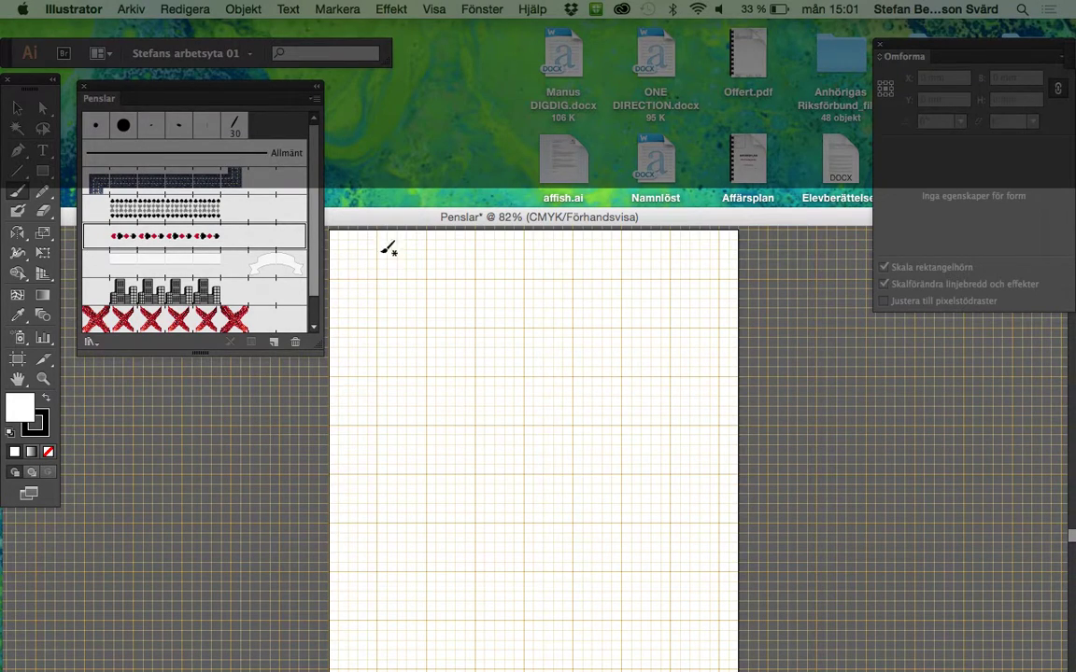
left_click(17, 107)
Step: Close the Penslar document without saving (Spara inte)
key("slash")
left_click_drag(344, 217, 665, 383)
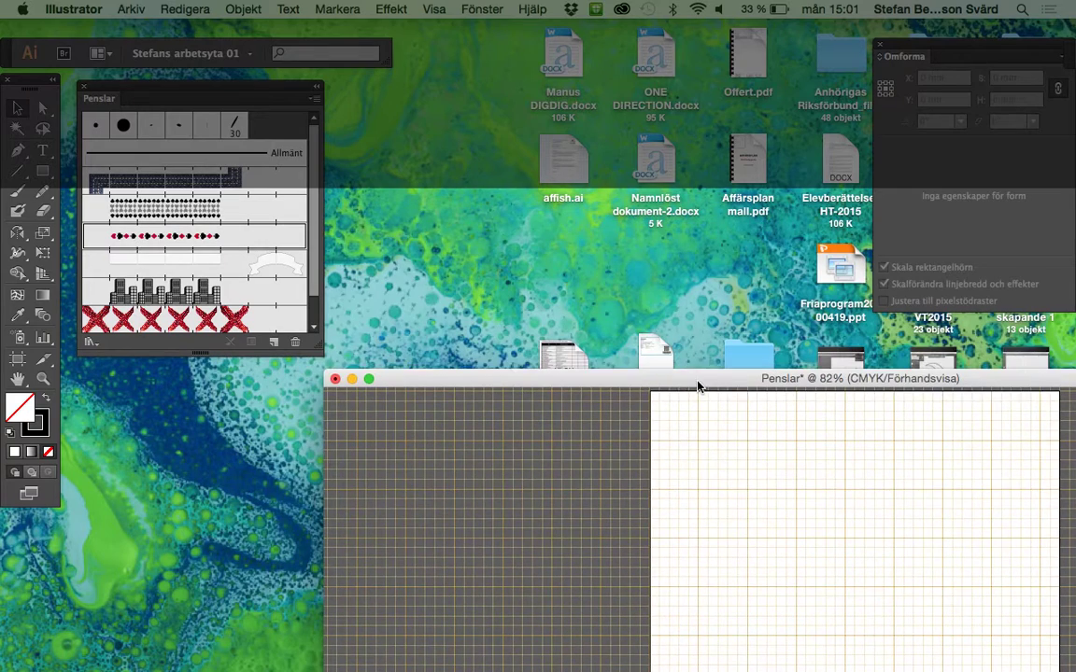
left_click(336, 384)
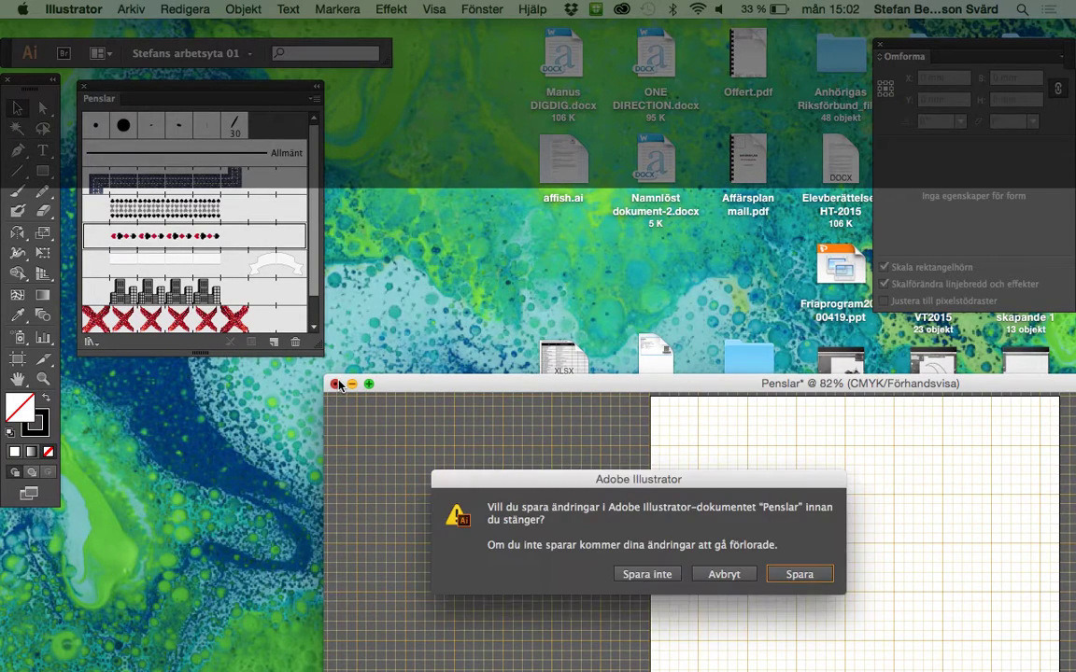
left_click(635, 575)
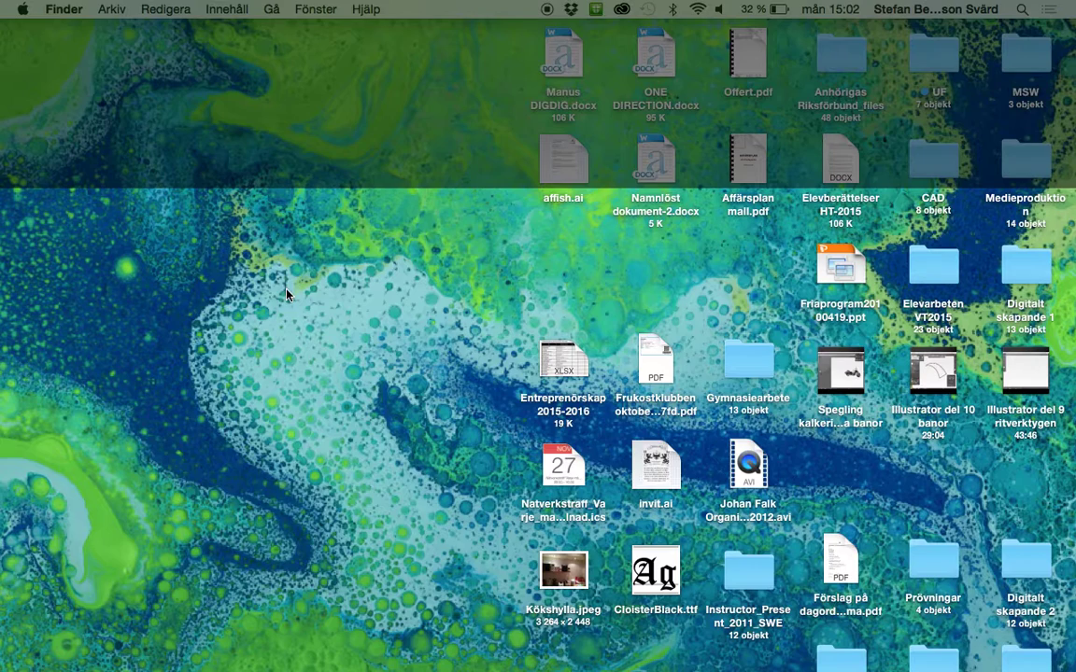
Step: Return to Illustrator with no document open and show the Arkiv menu
key("super+Tab")
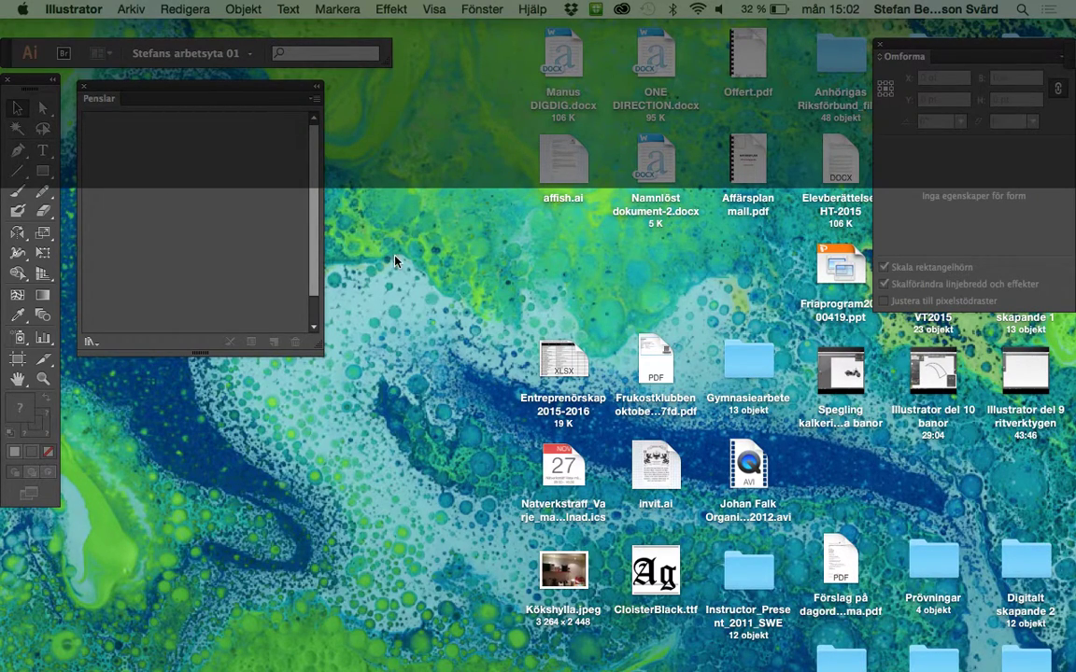
left_click(356, 223)
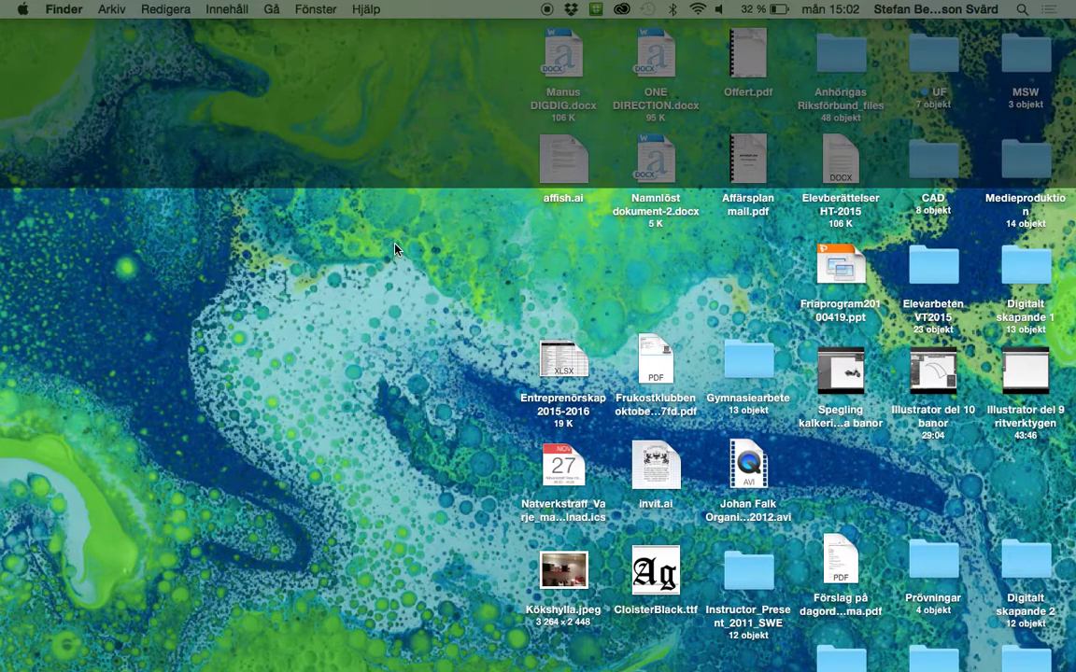
key("super+Tab")
left_click(131, 10)
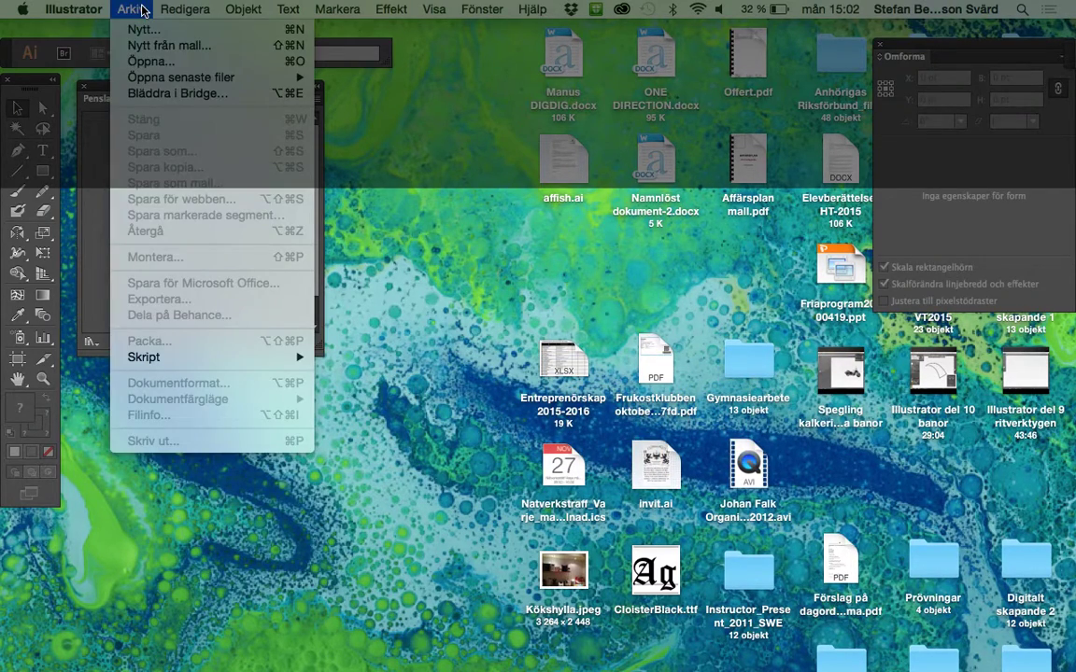
Step: Create a new A4 document named 'Penslar'
left_click(145, 29)
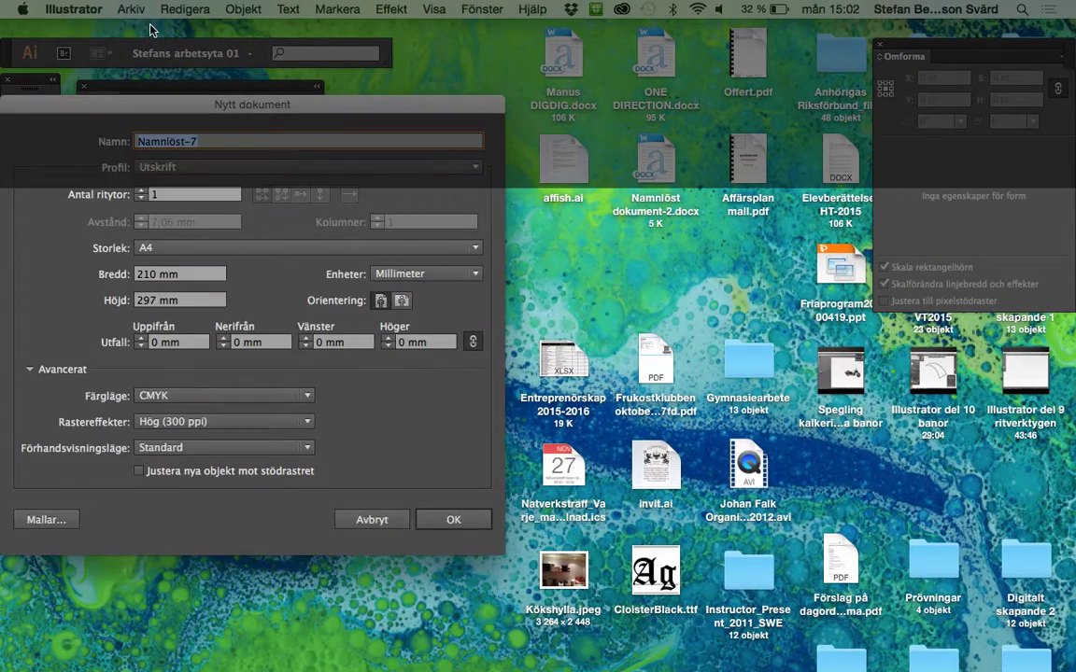
type("Penslar")
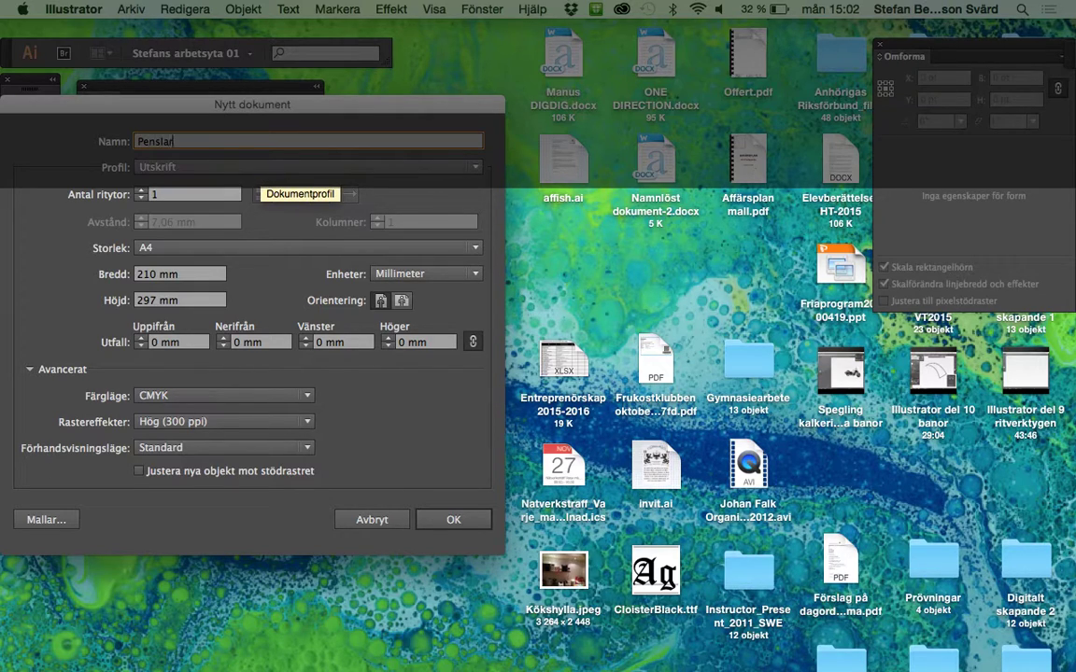
key("Return")
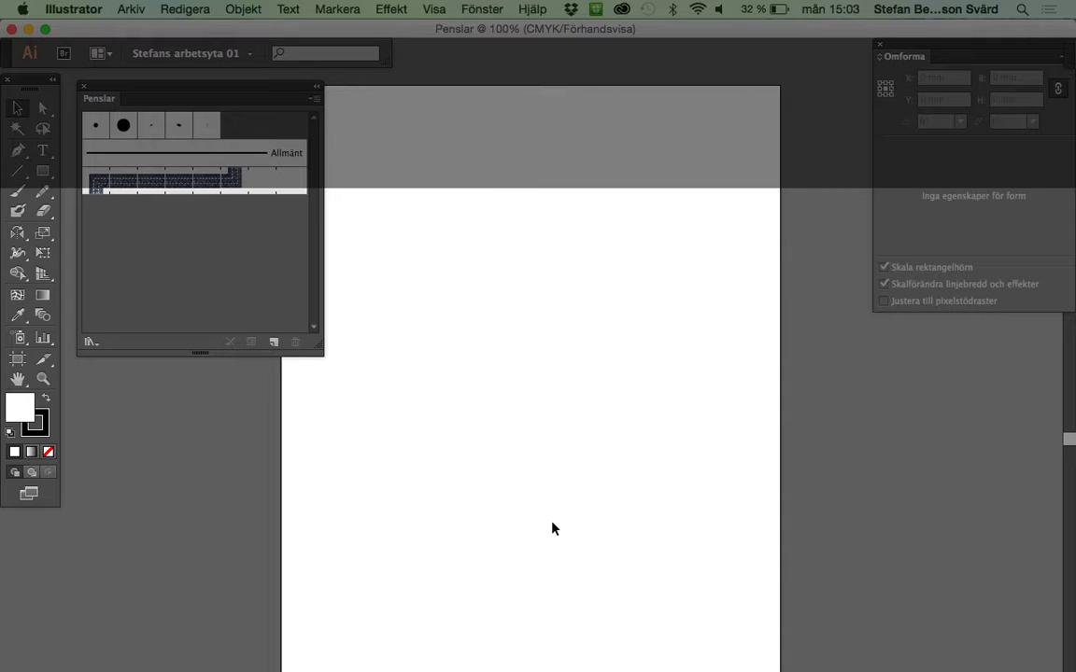
Step: Zoom the page to 112% and dock the brushes panel against the toolbar
scroll(552, 528, "up", 1)
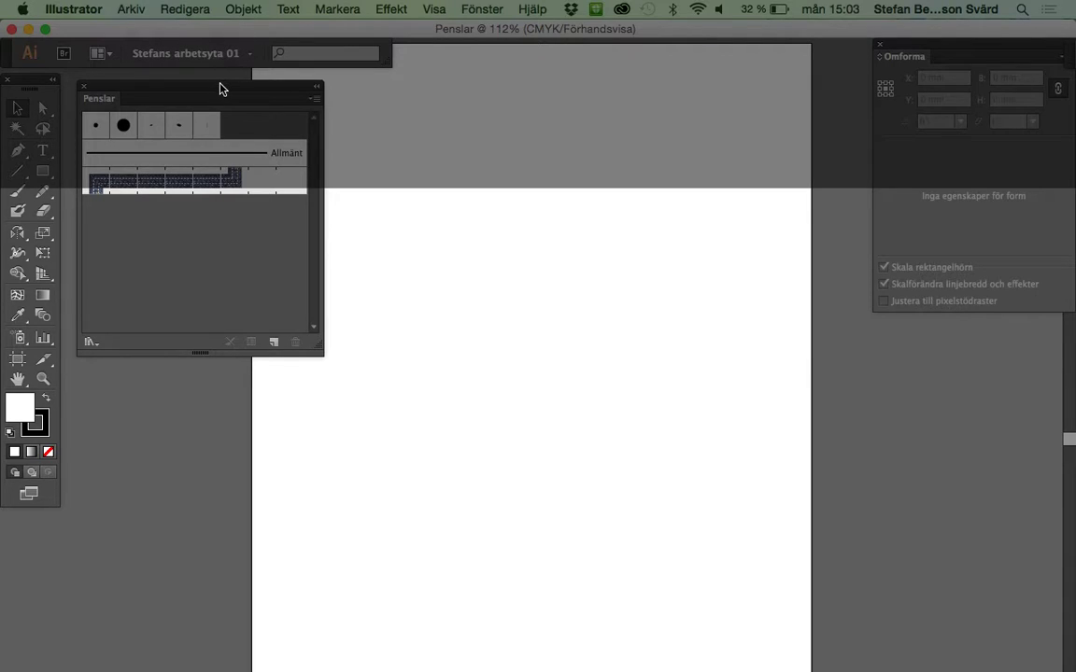
mouse_move(215, 90)
left_mouse_down()
mouse_move(399, 177)
mouse_move(905, 282)
mouse_move(962, 333)
mouse_move(383, 73)
mouse_move(193, 91)
mouse_move(195, 82)
left_mouse_up()
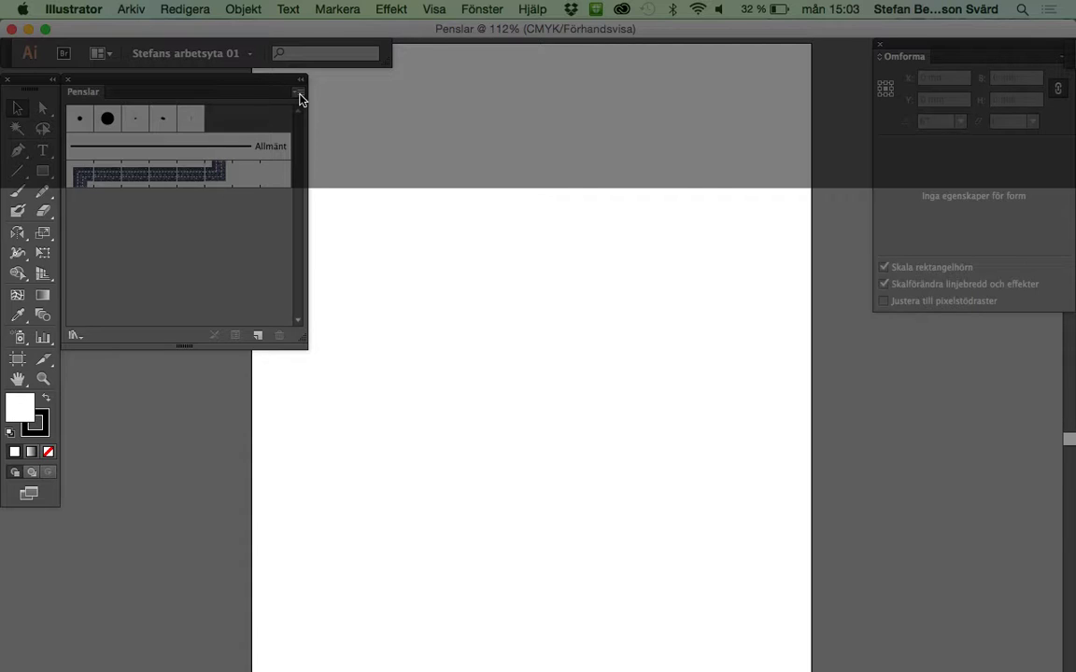
left_click(299, 95)
Step: Enable Visa Borstpenslar and Visa Konstnärliga penslar in the brushes panel menu
left_click(300, 94)
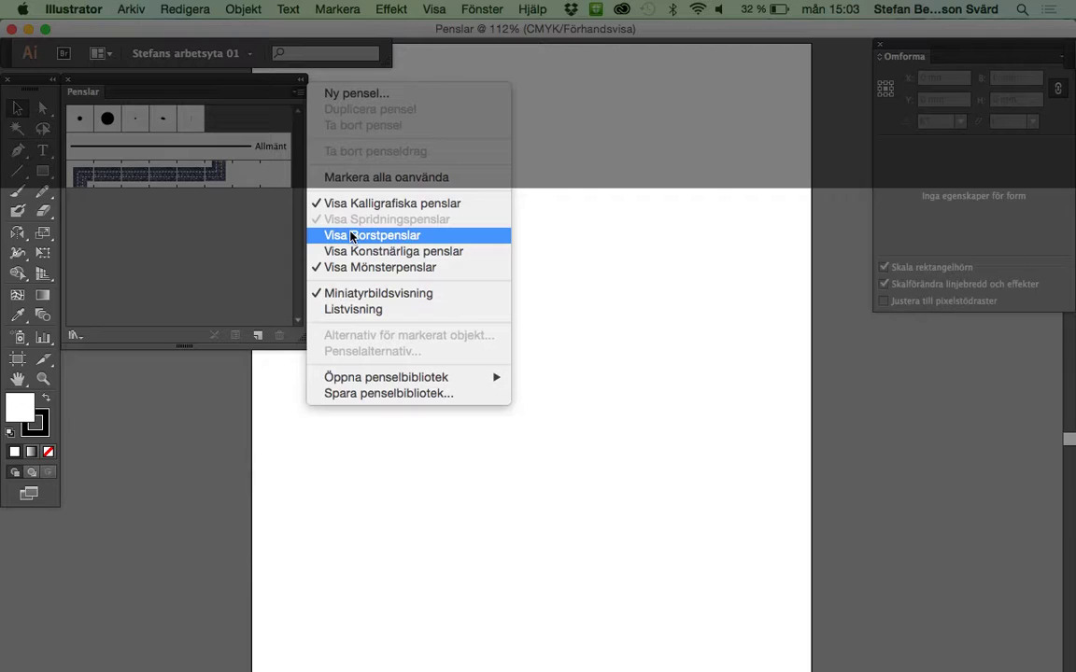
left_click(351, 236)
left_click(299, 93)
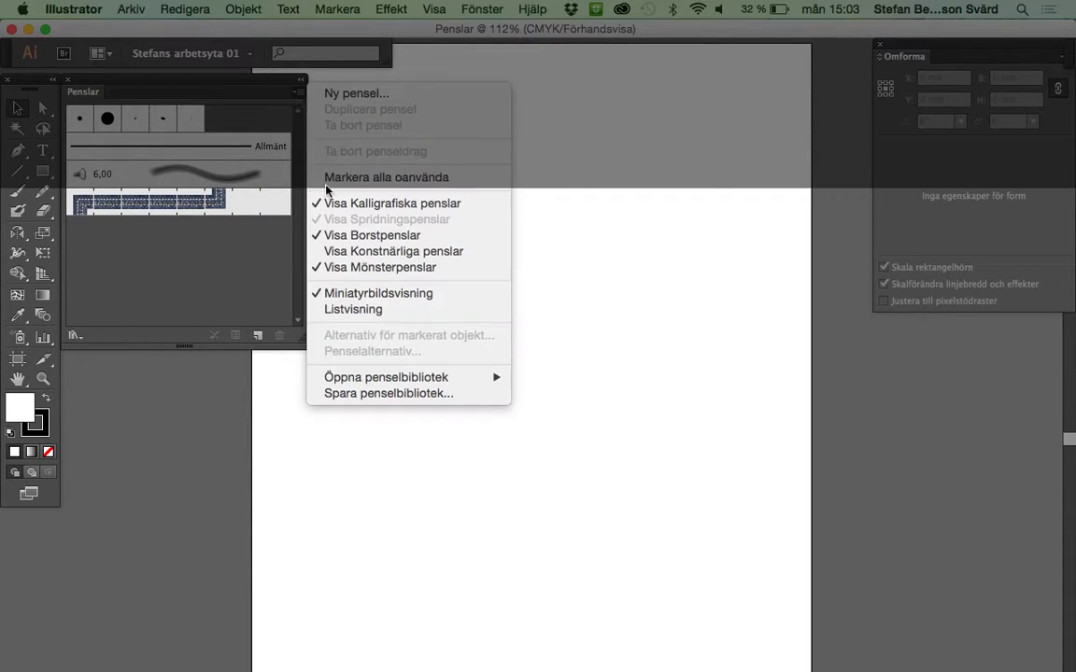
left_click(340, 252)
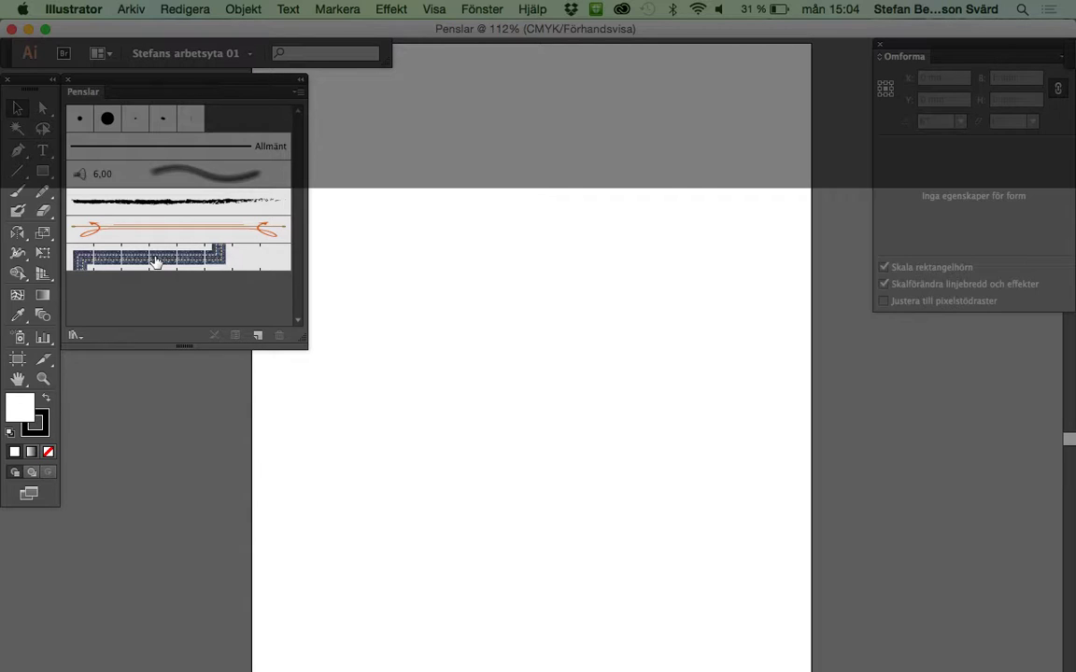
left_click(298, 92)
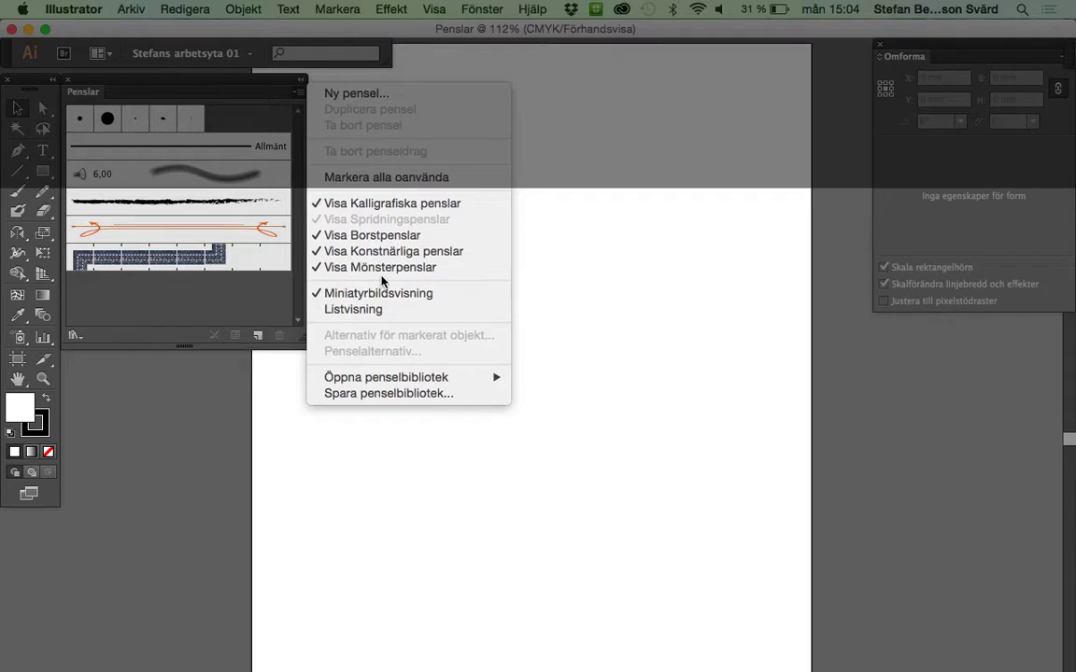
left_click(187, 295)
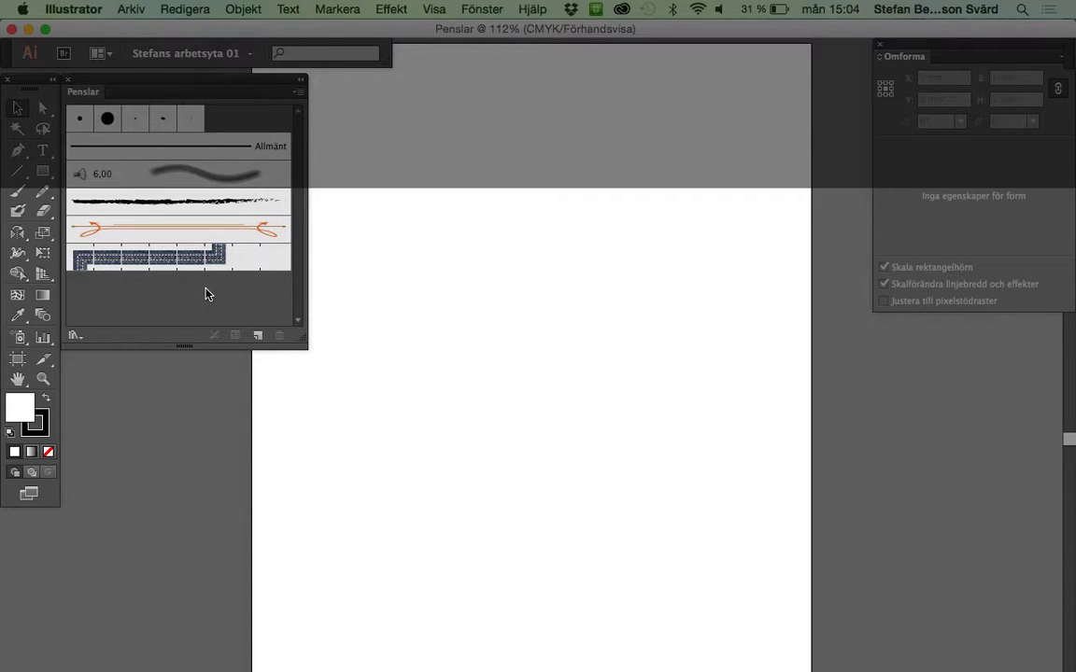
Step: Select the Paintbrush tool and load the Konstnärliga > Konstnärliga_Bläck brush library
left_click(15, 196)
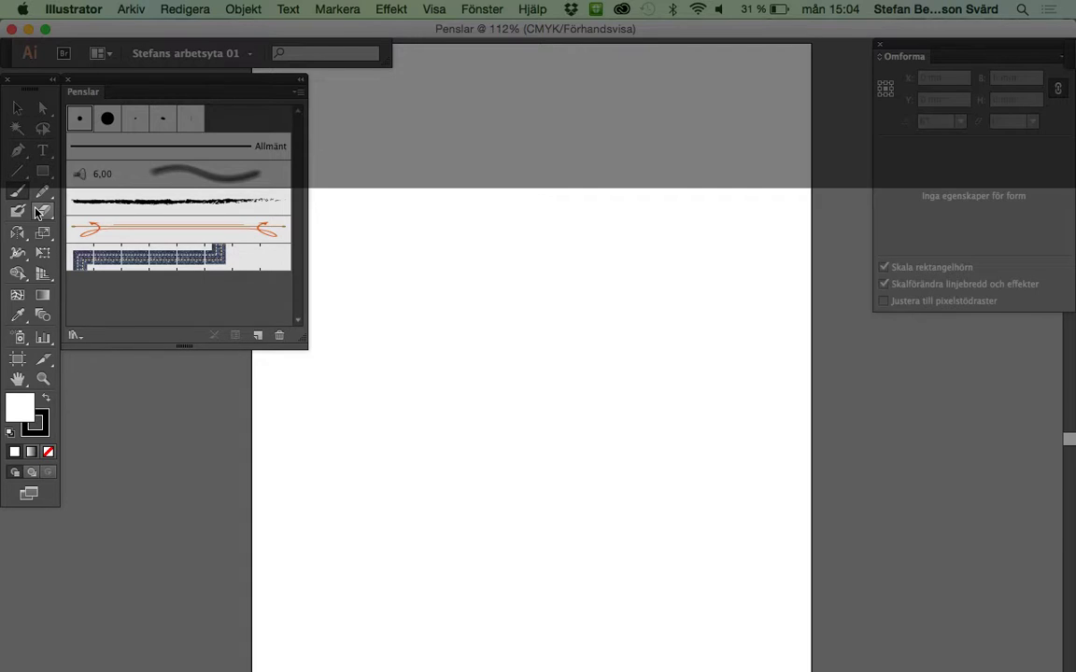
left_click(82, 342)
left_click(82, 341)
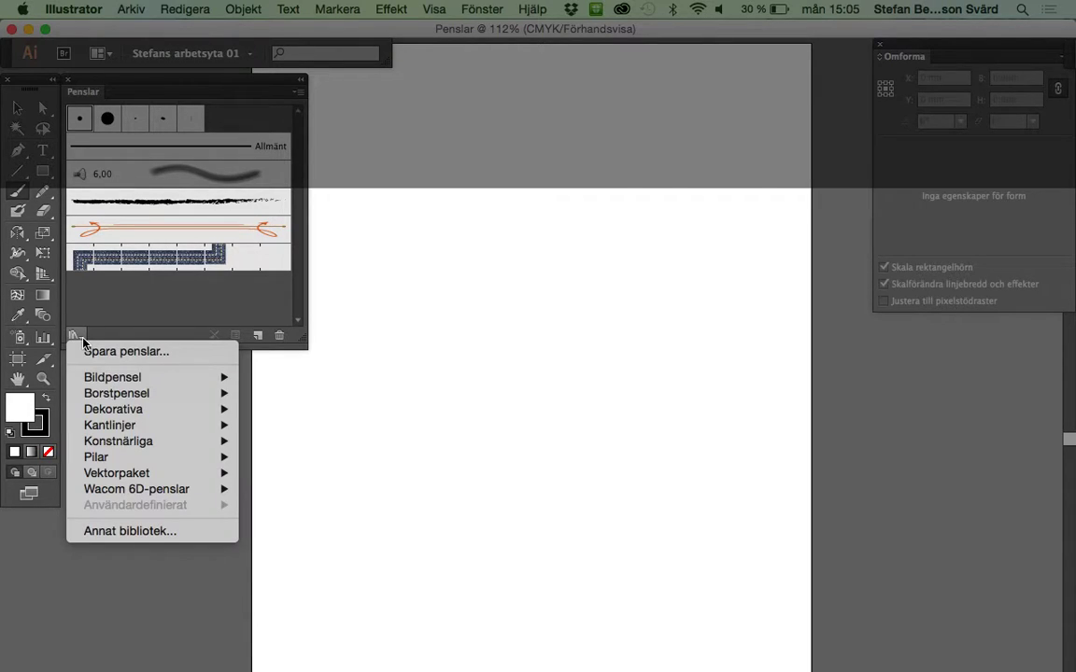
mouse_move(118, 440)
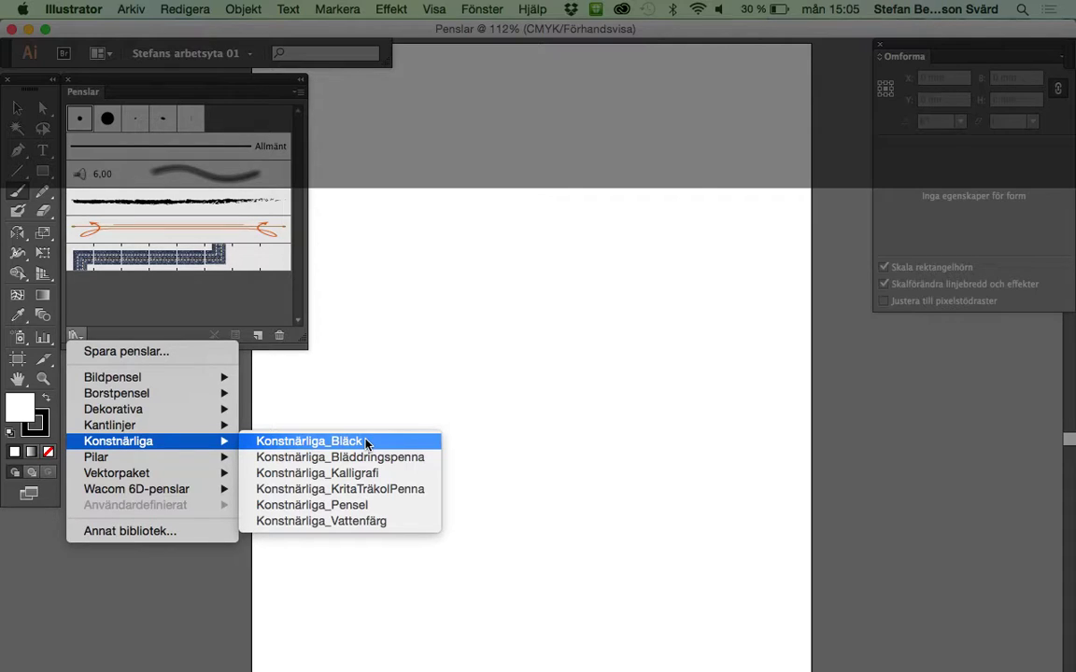
left_click(365, 442)
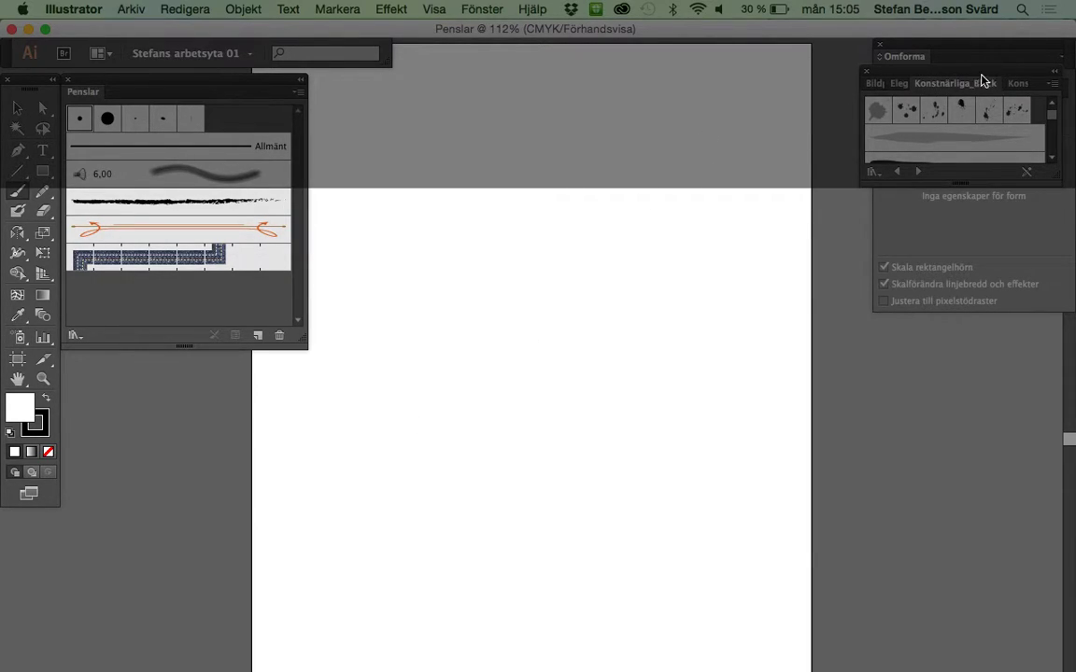
Step: Place the Konstnärliga_Bläck library below the brushes panel, enlarge it, and add Kalligrafi 1
left_click_drag(982, 82, 185, 366)
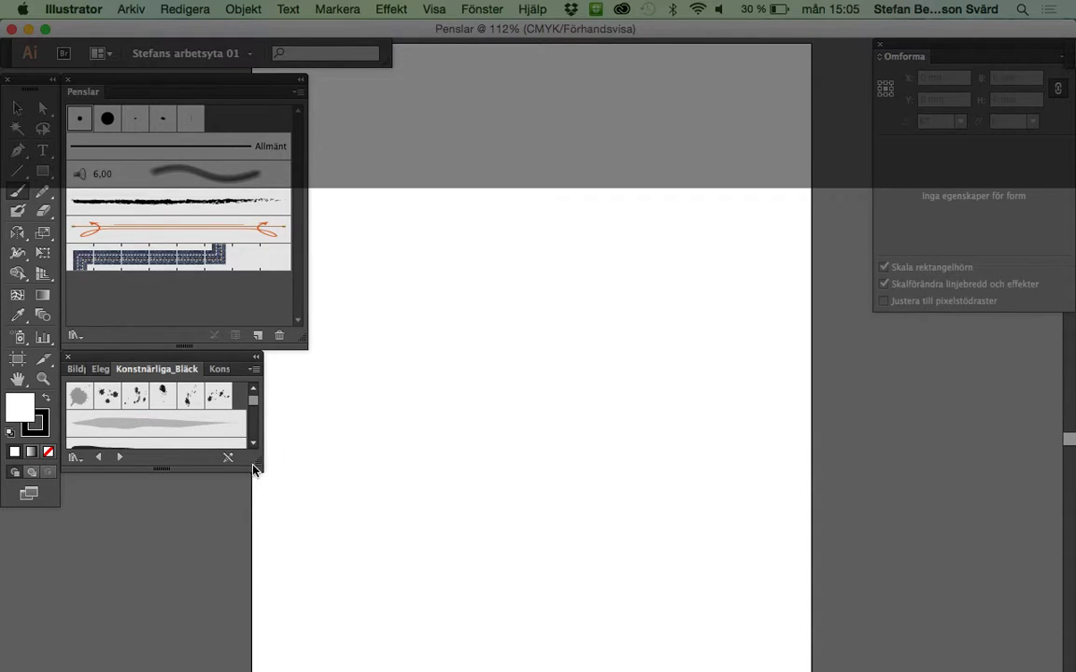
left_click_drag(253, 469, 233, 671)
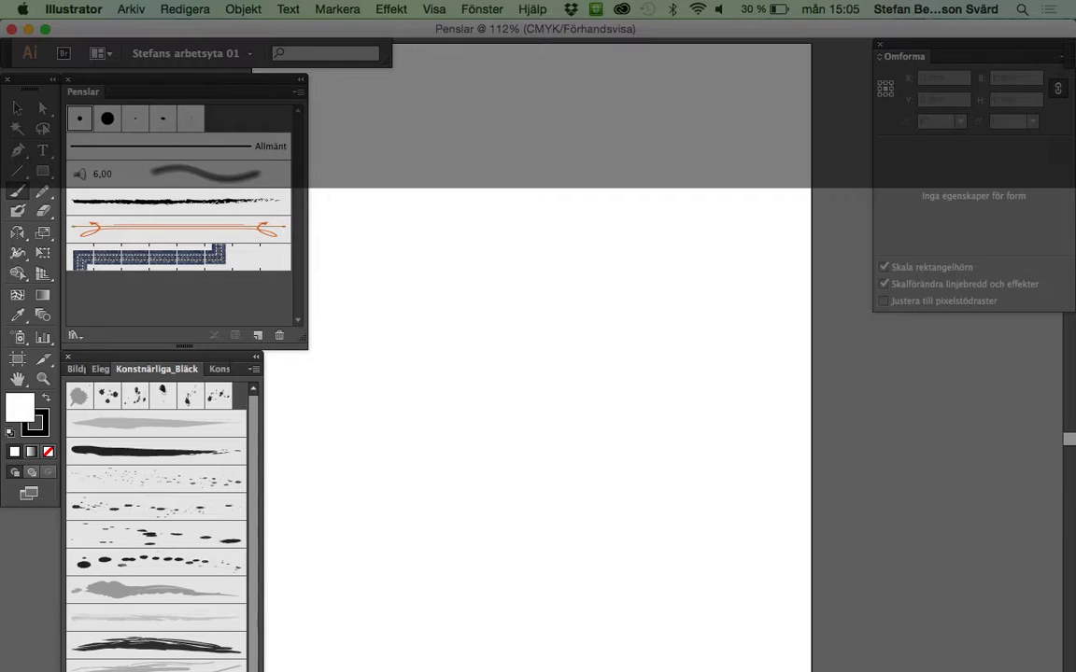
left_click(121, 454)
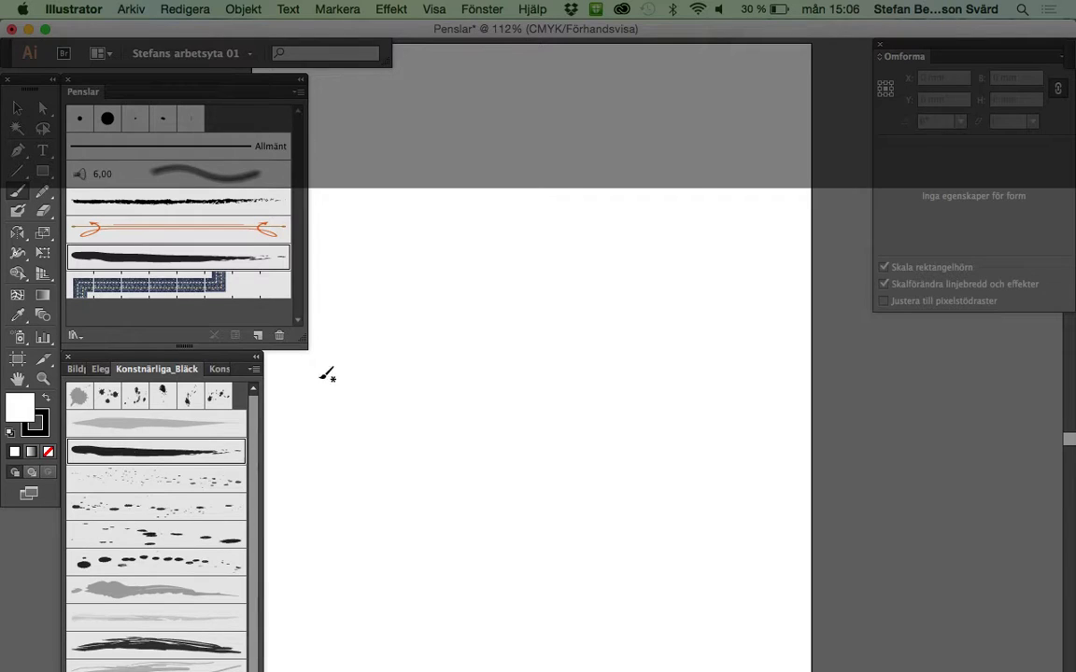
Step: Paint a curved Kalligrafi 1 stroke across the artboard
mouse_move(415, 320)
left_mouse_down()
mouse_move(426, 303)
mouse_move(710, 340)
left_mouse_up()
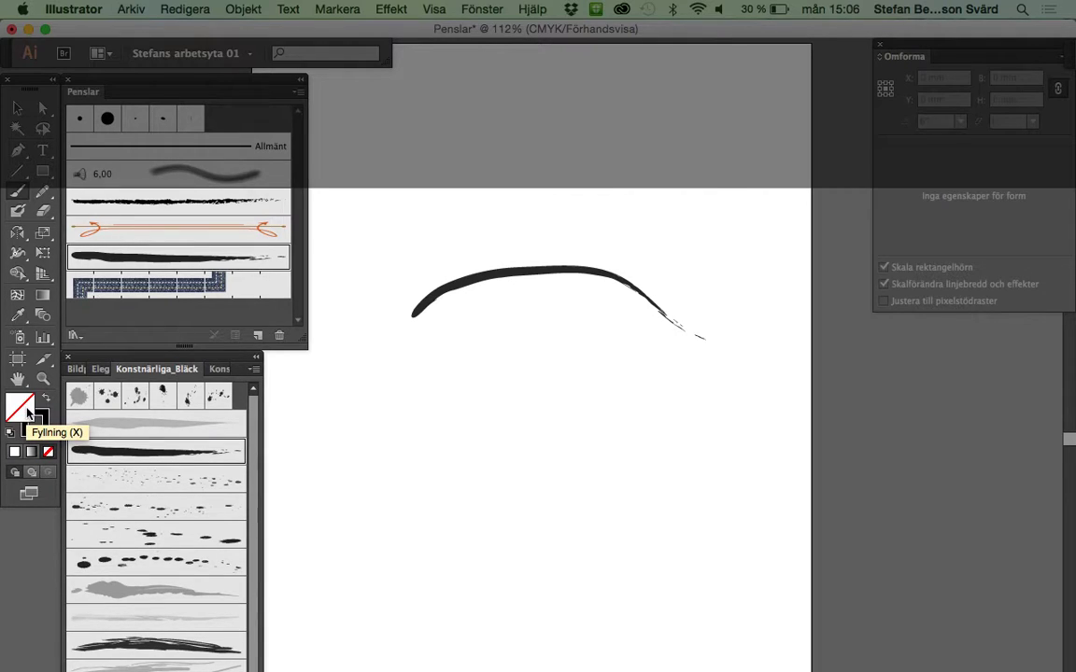
Step: Set the fill to an orange-brown shade and paint a long arc under the first curve
double_click(27, 412)
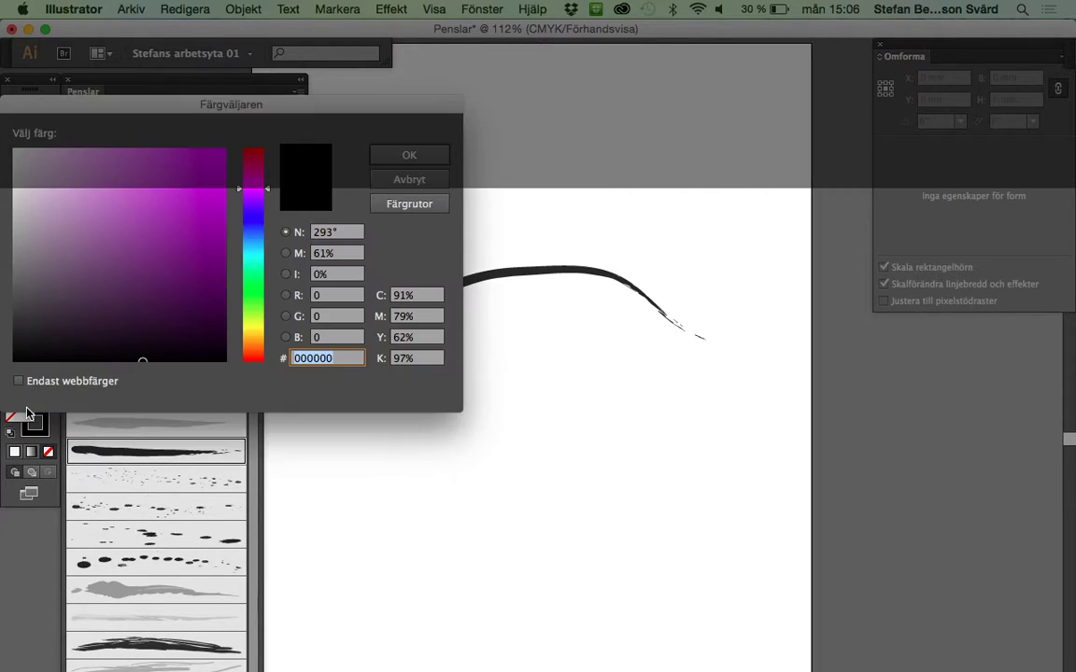
left_click(251, 338)
left_click_drag(244, 338, 245, 346)
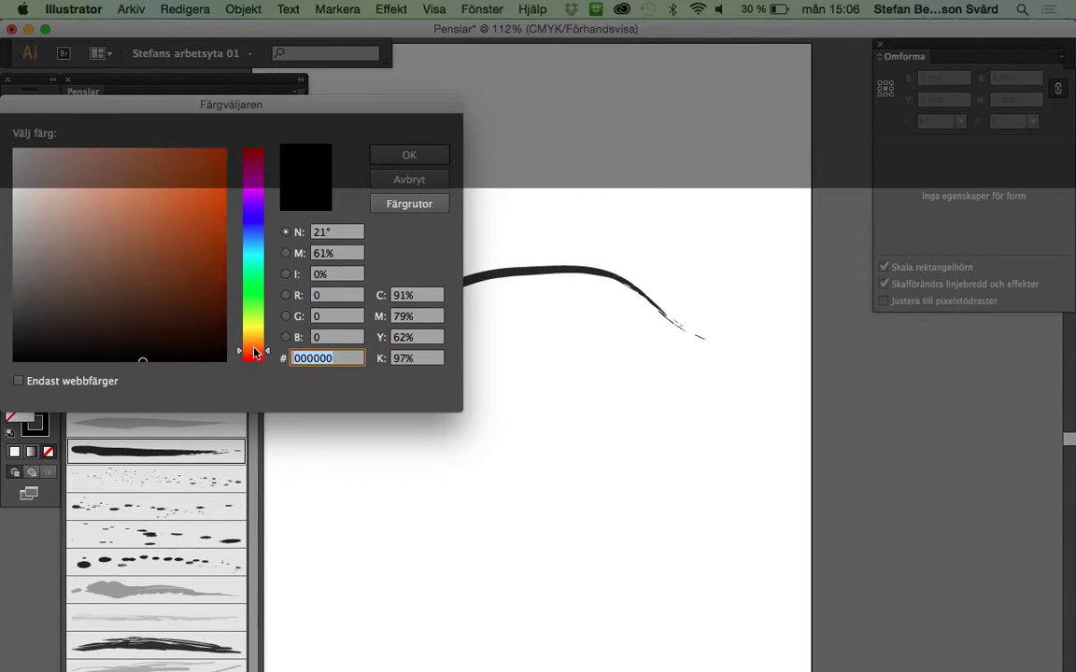
left_click_drag(185, 197, 211, 193)
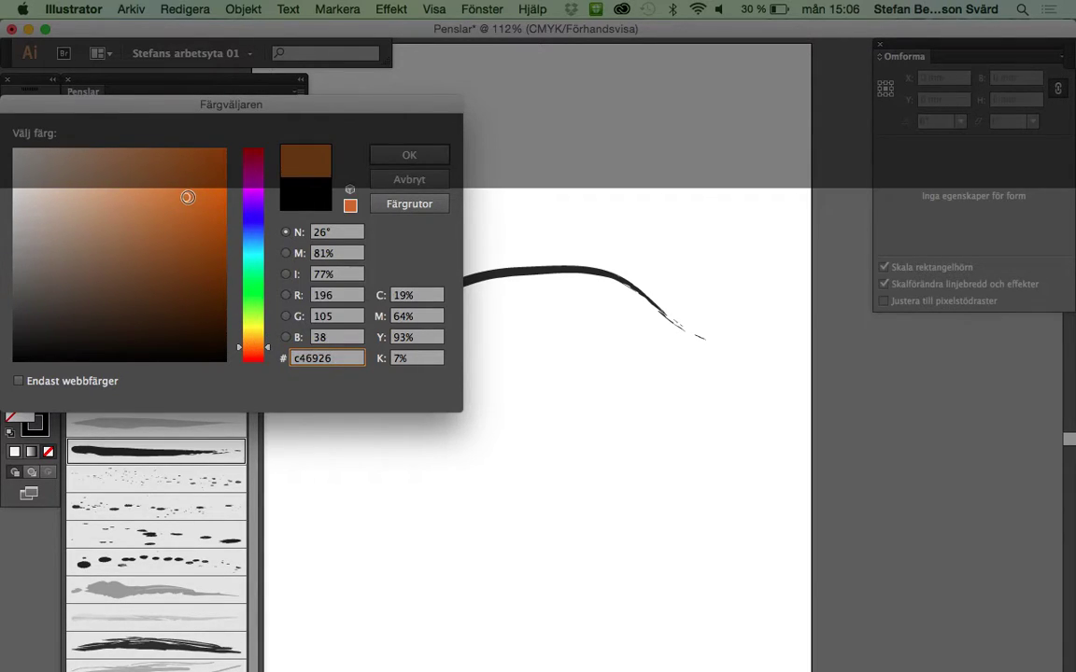
left_click(392, 155)
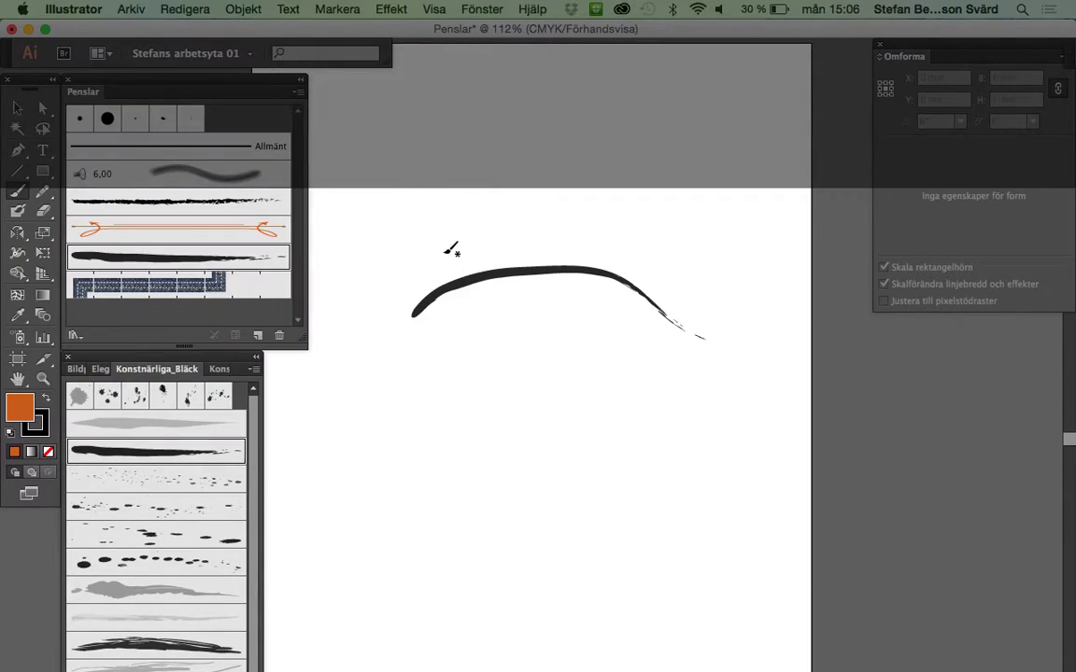
left_click_drag(420, 343, 688, 389)
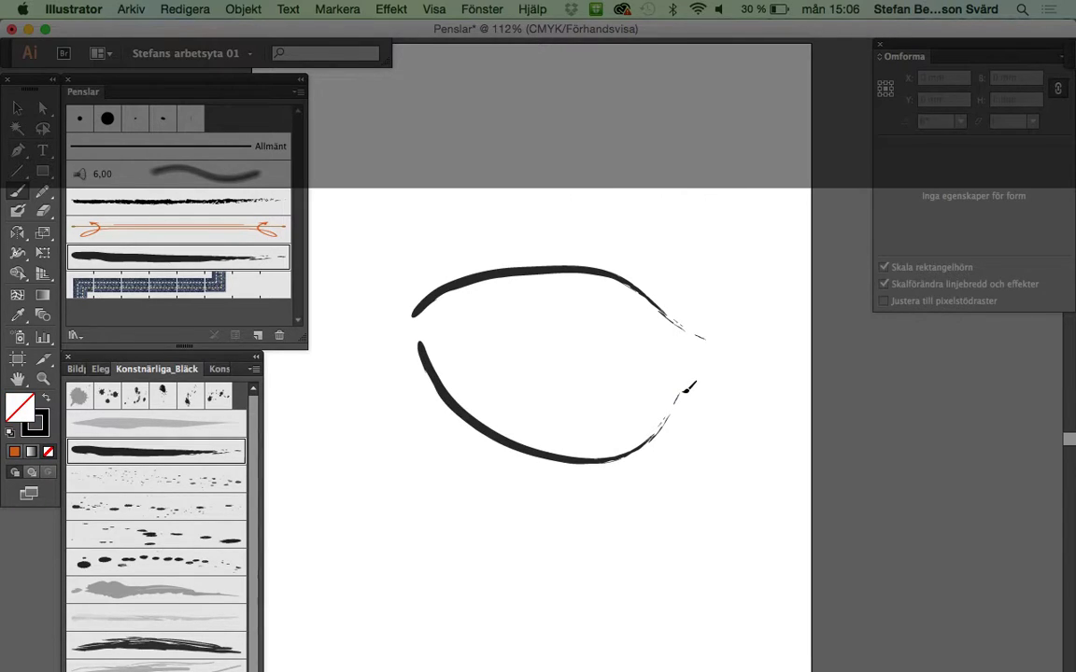
Step: Switch the fill to a brighter orange and paint a short angled stroke inside the shape
double_click(21, 414)
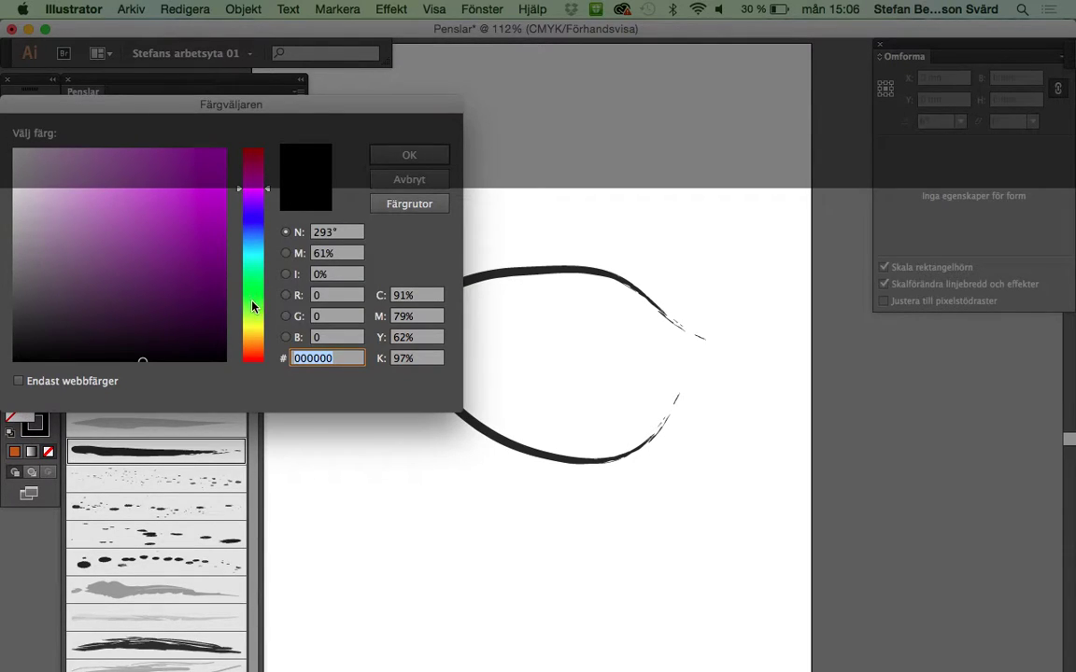
left_click_drag(251, 322, 255, 350)
left_click_drag(211, 209, 221, 158)
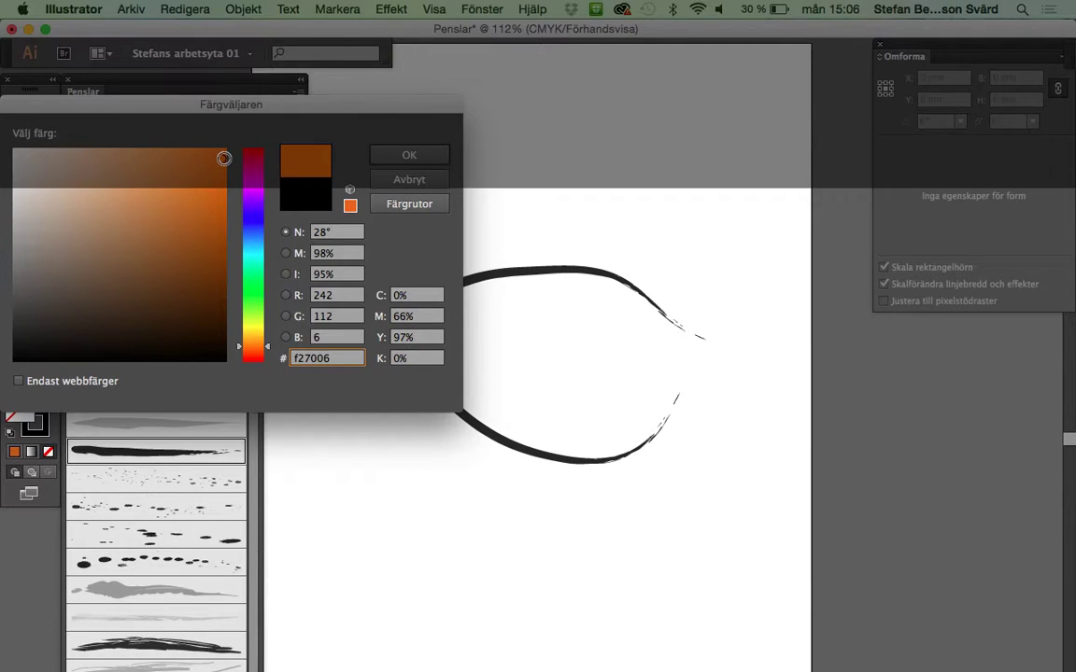
left_click(407, 162)
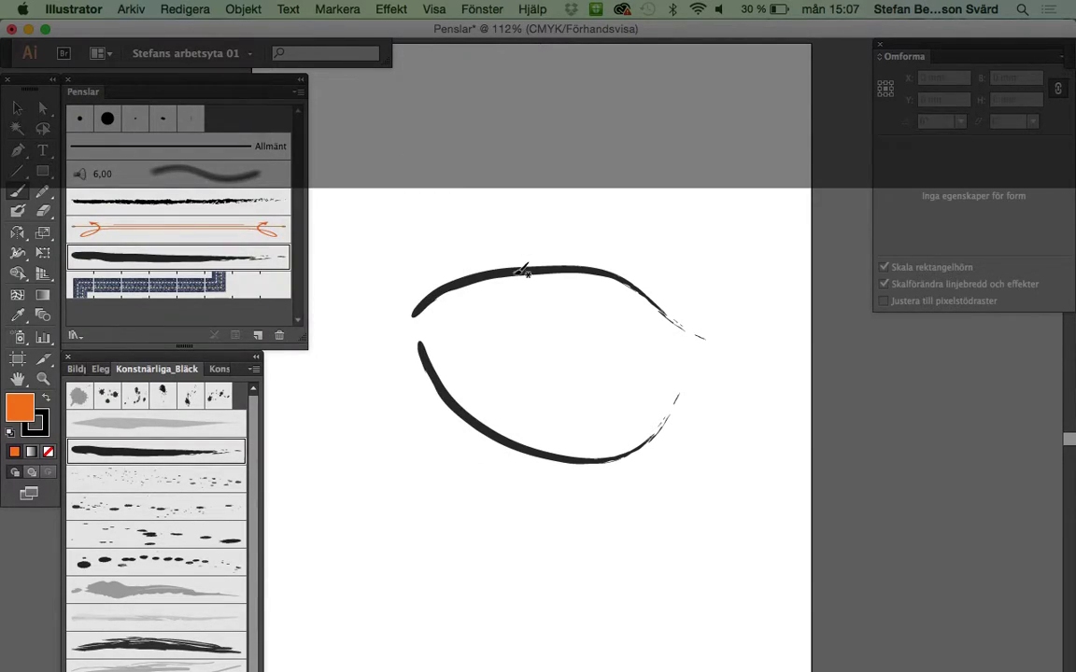
left_click_drag(461, 336, 608, 369)
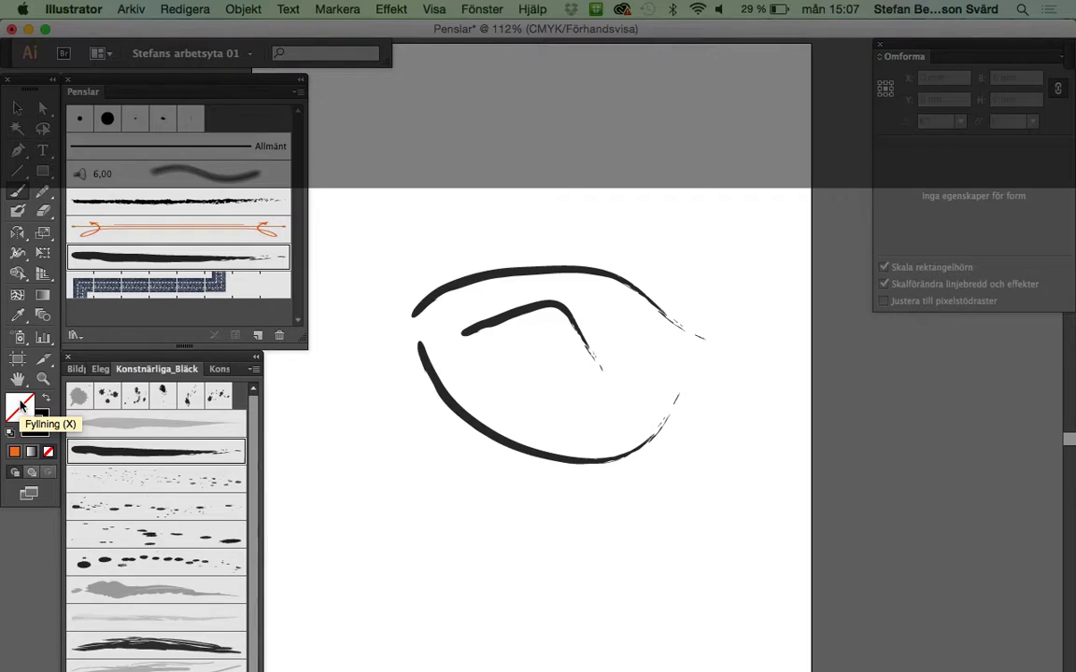
left_click(22, 405)
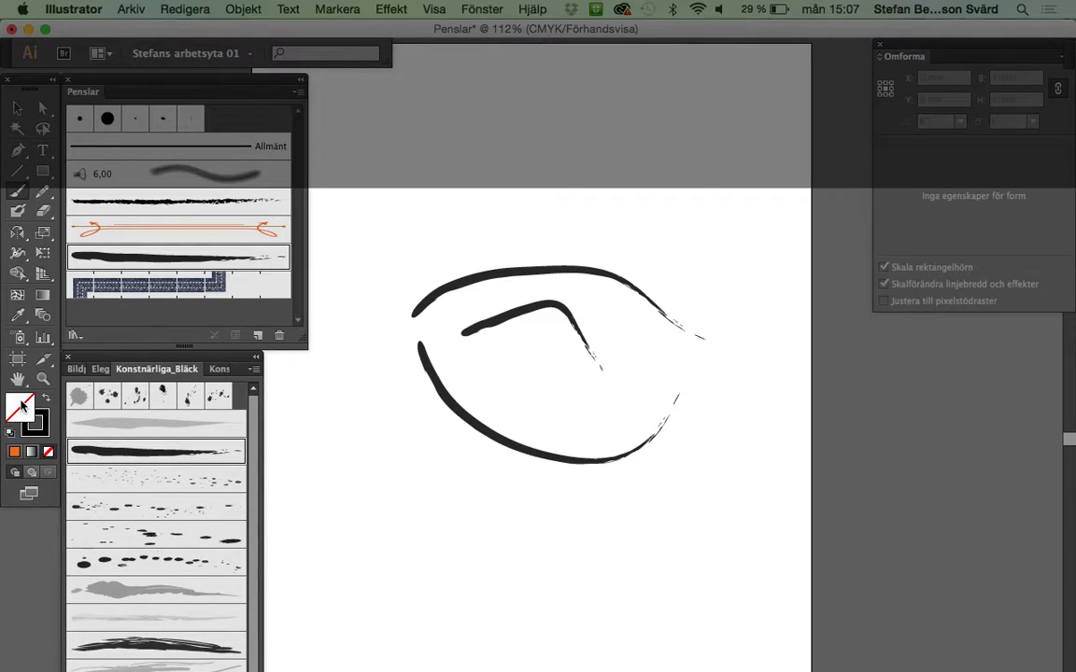
Step: Open the Kantlinjer_Skämtkort border brush library from the Brush Libraries list
left_click(75, 336)
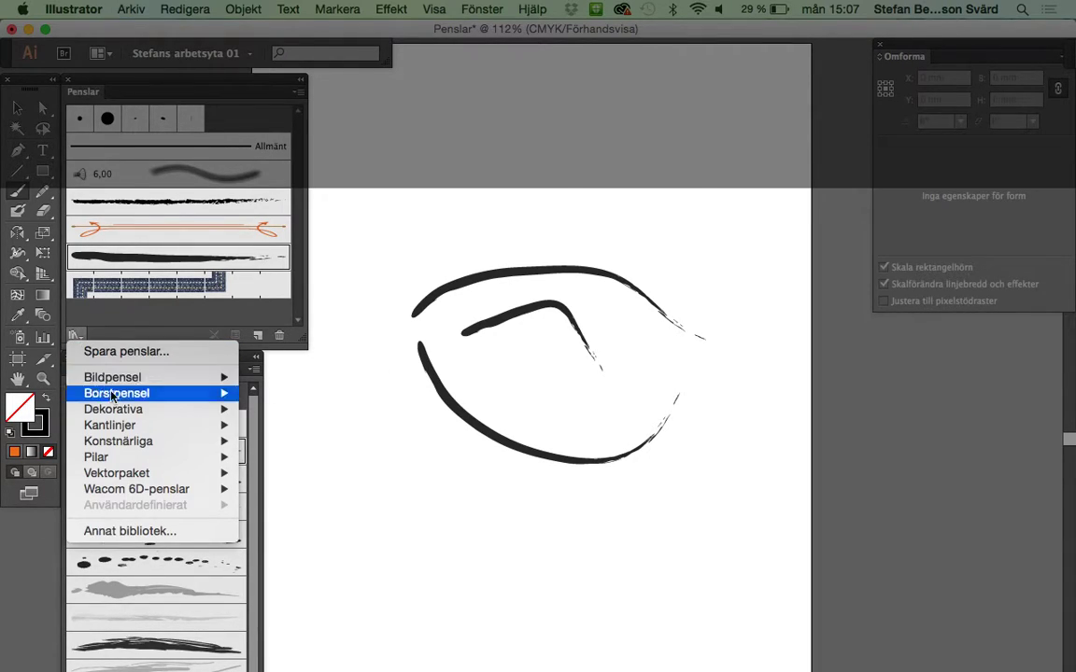
mouse_move(110, 425)
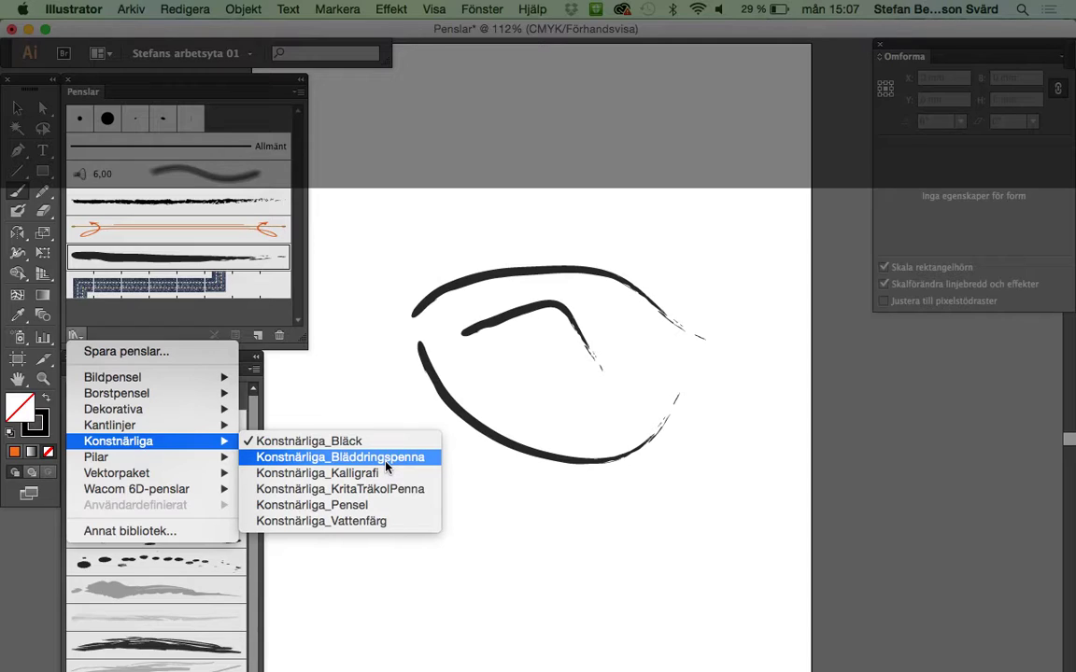
mouse_move(149, 424)
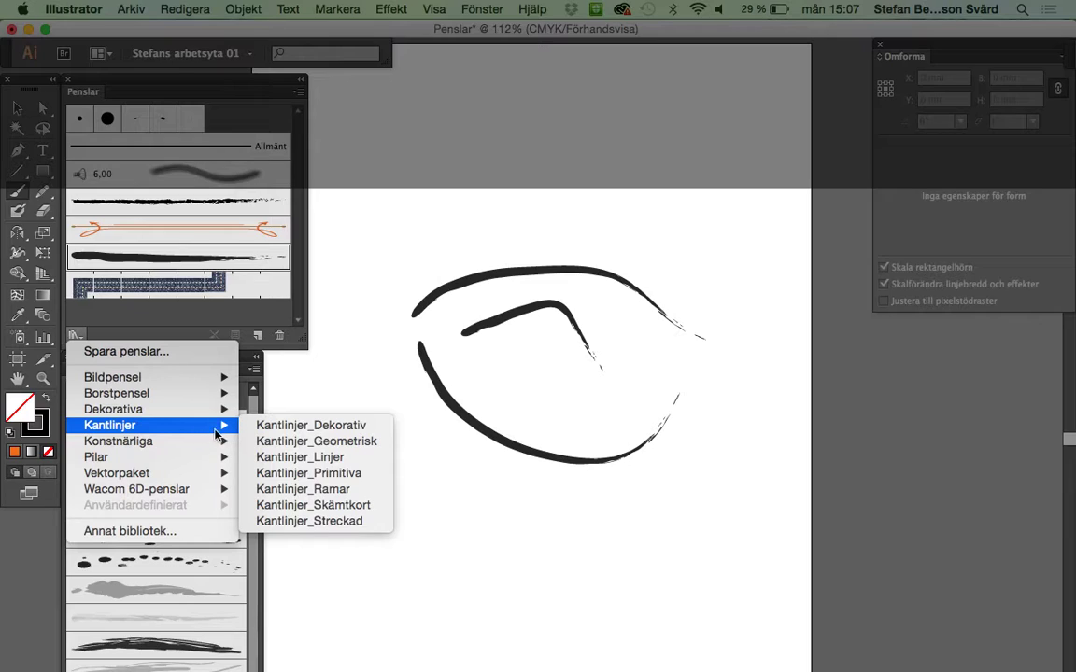
left_click(361, 508)
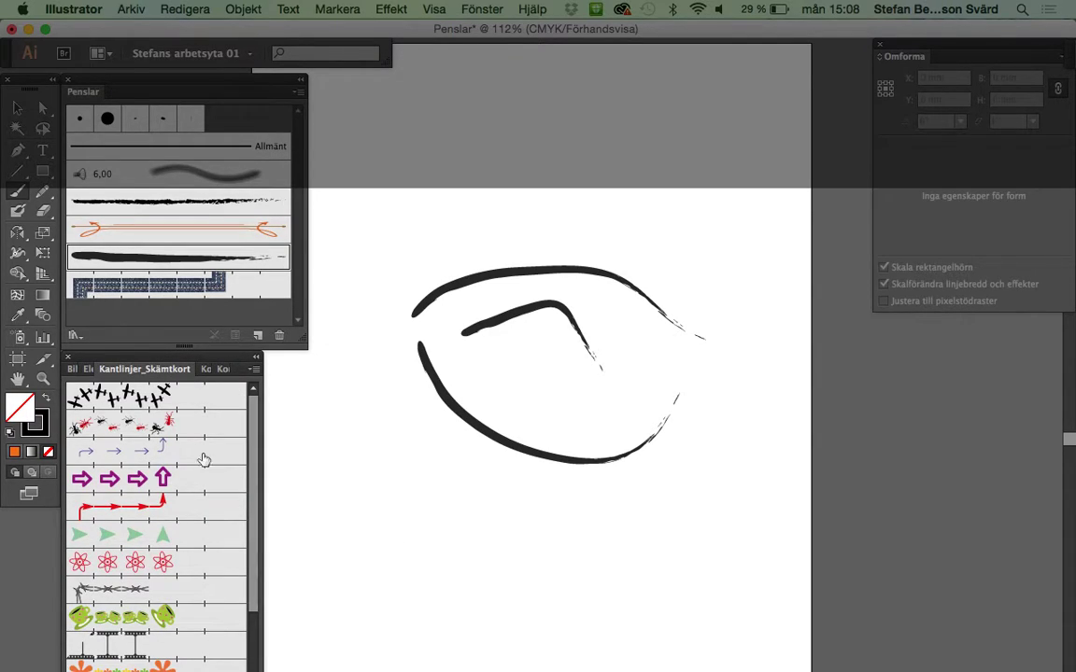
Step: Paint a winding footprint trail across the lower page, extending it downward with bird tracks
left_click_drag(255, 418, 242, 629)
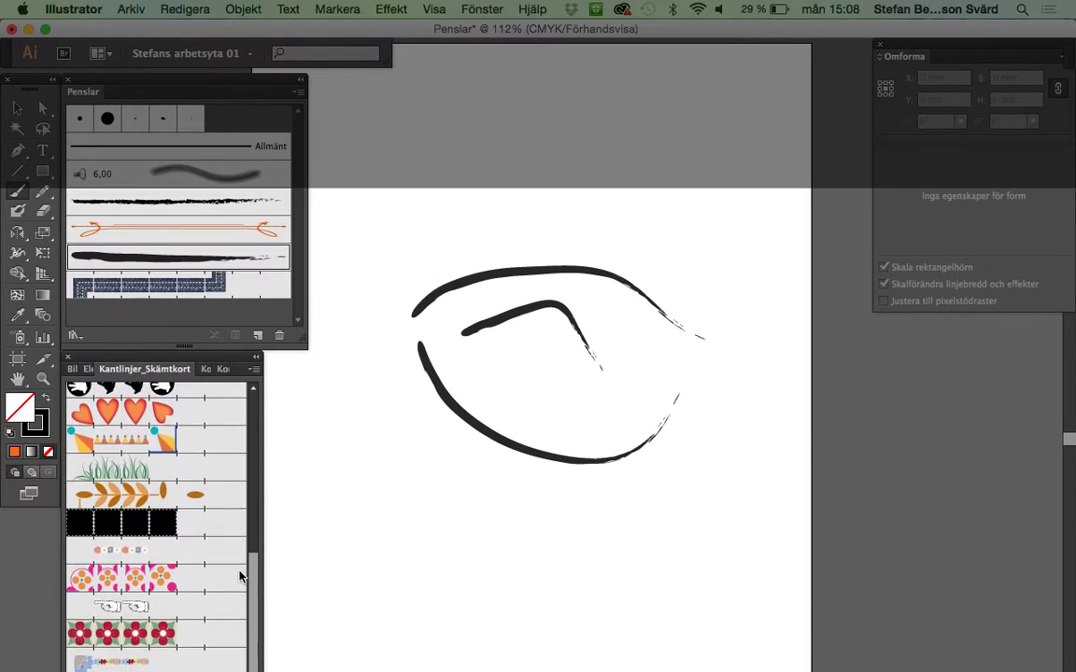
scroll(242, 628, "up", 2)
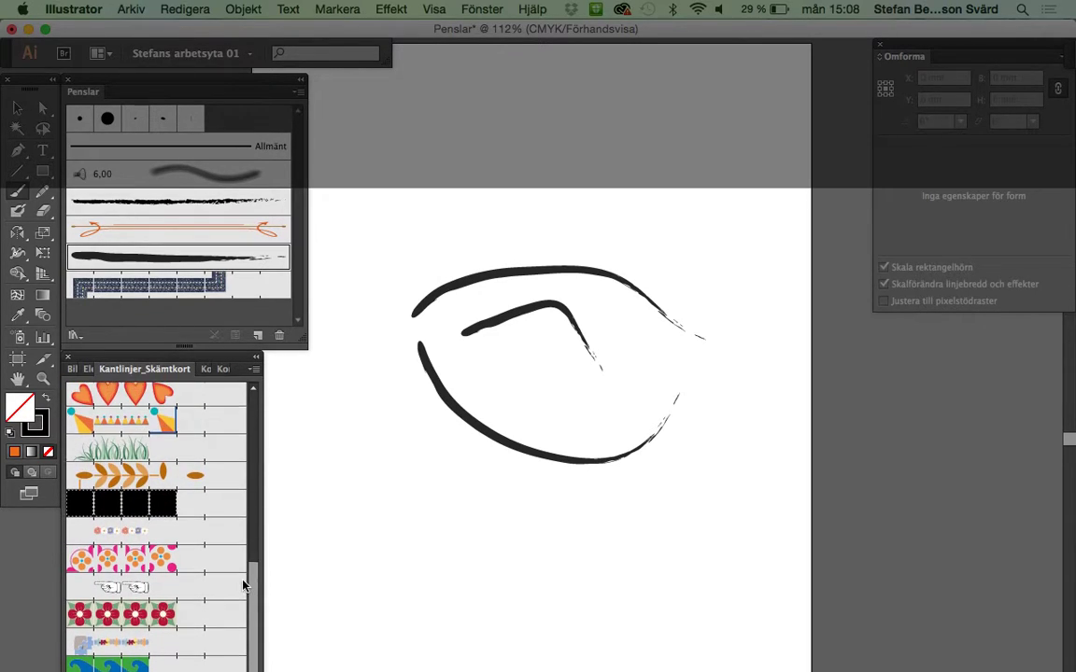
scroll(245, 627, "down", 2)
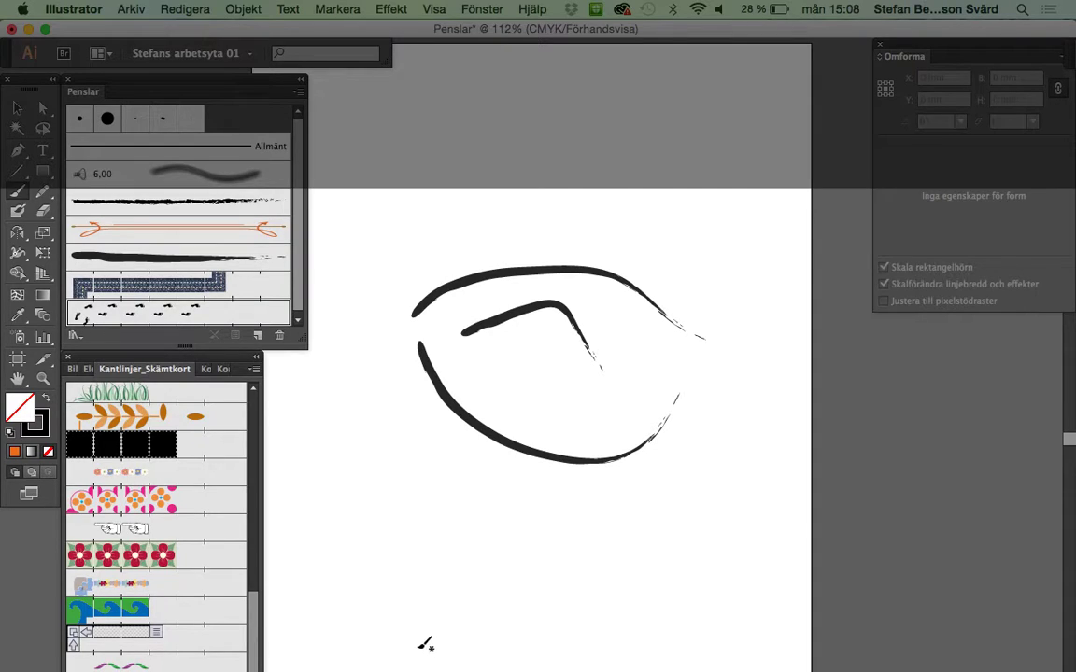
mouse_move(389, 632)
left_mouse_down()
mouse_move(414, 585)
mouse_move(737, 505)
left_mouse_up()
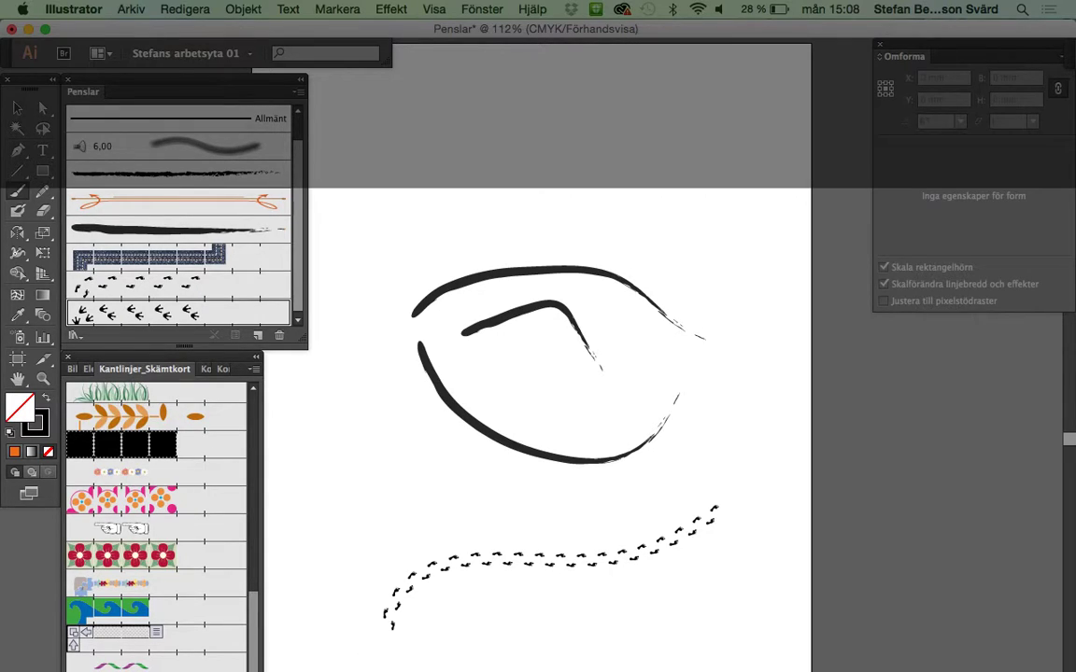
left_click_drag(390, 627, 396, 667)
Step: Close the border library and Penslar panels, then delete all artwork on the artboard
left_click(67, 357)
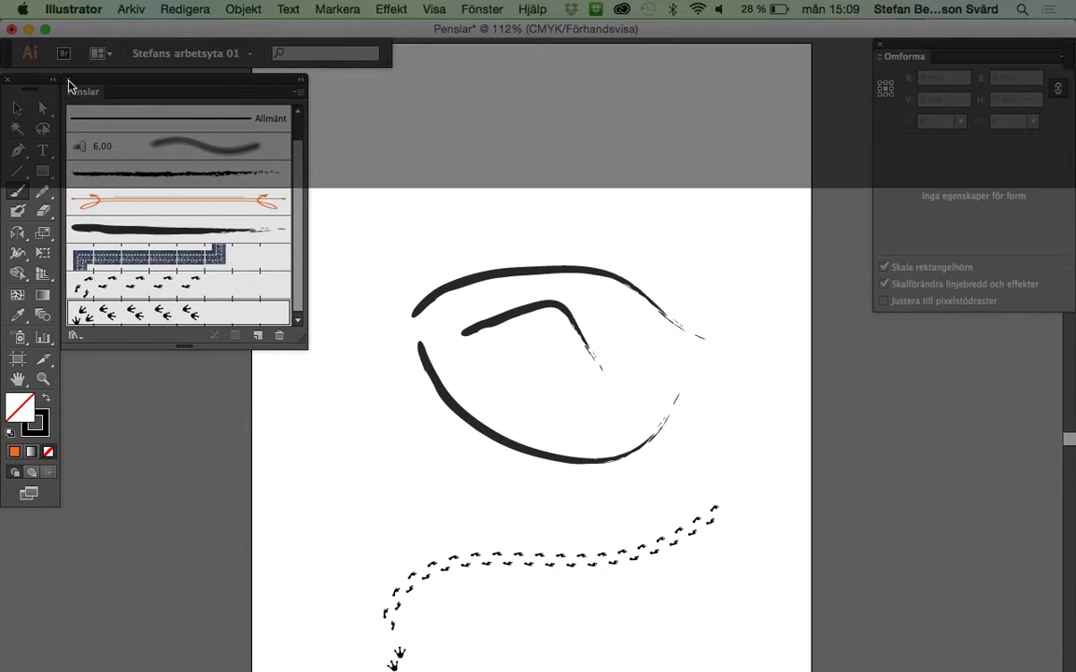
left_click(69, 81)
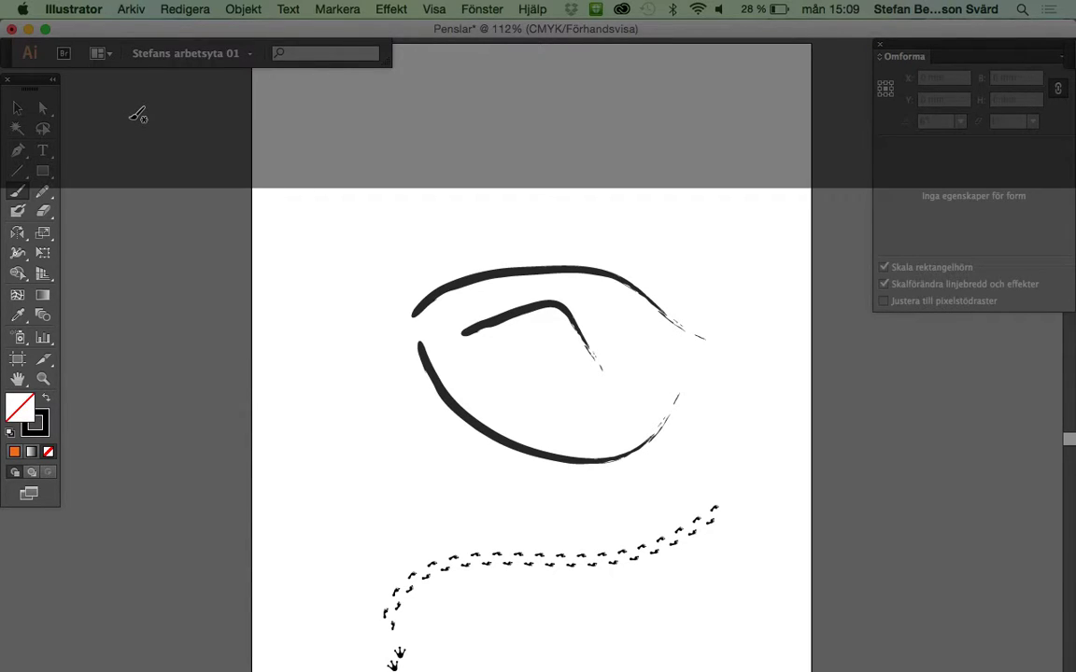
key("super+a")
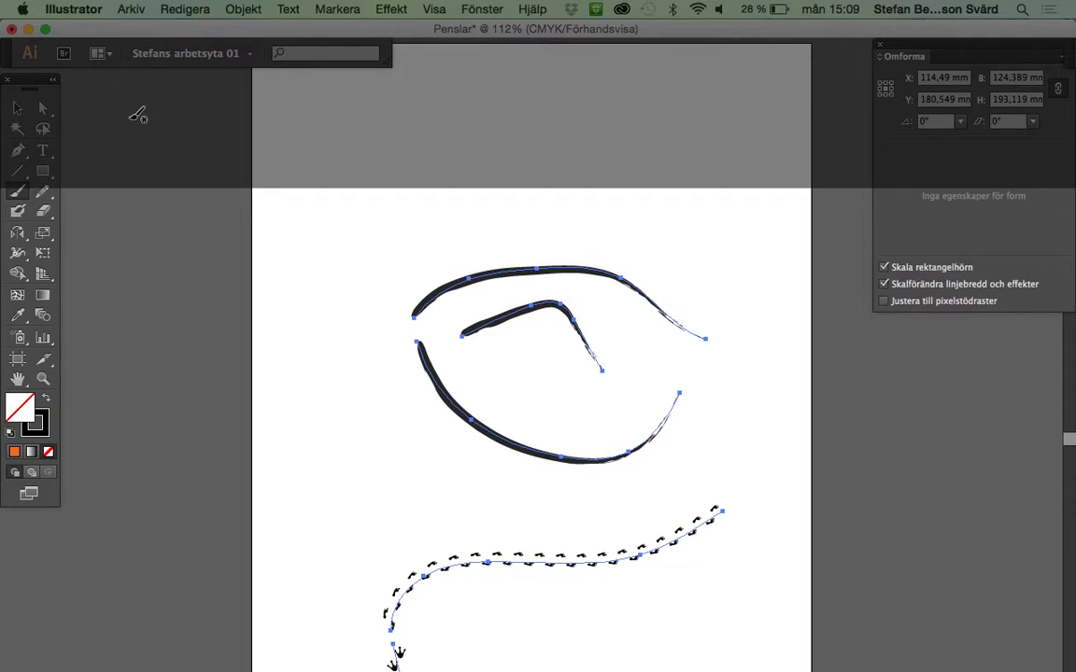
key("BackSpace")
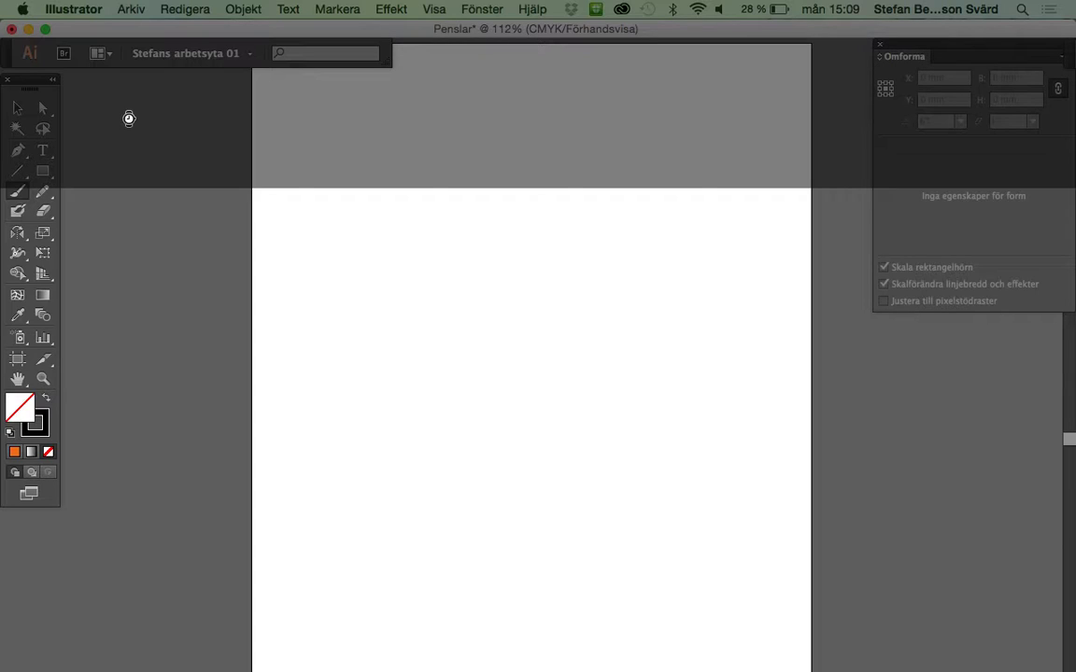
double_click(20, 201)
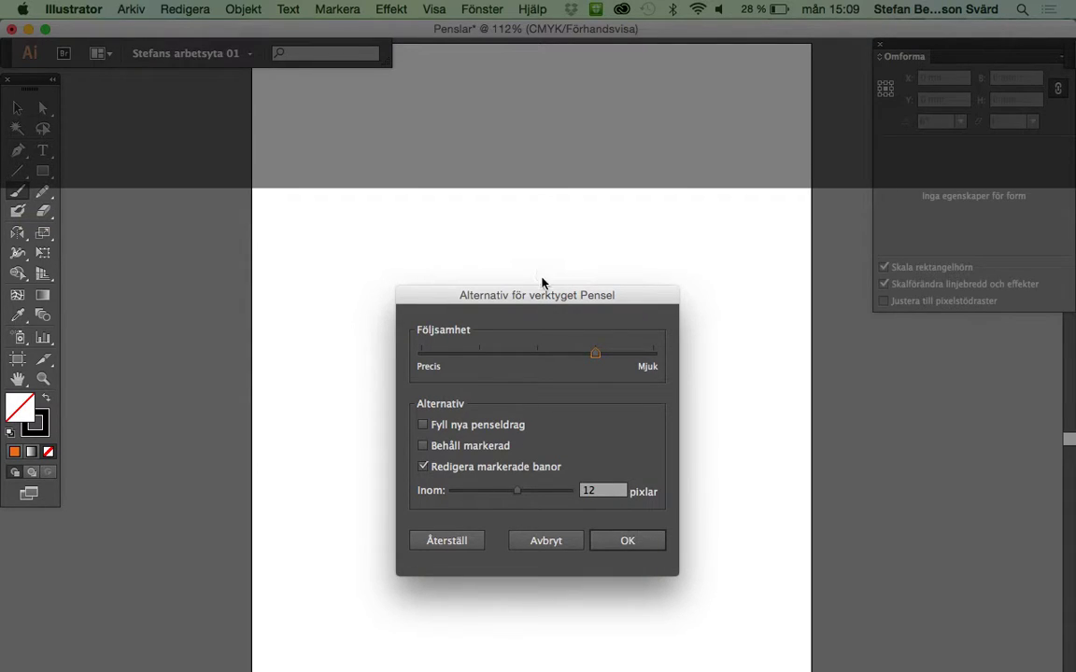
left_click_drag(536, 301, 140, 533)
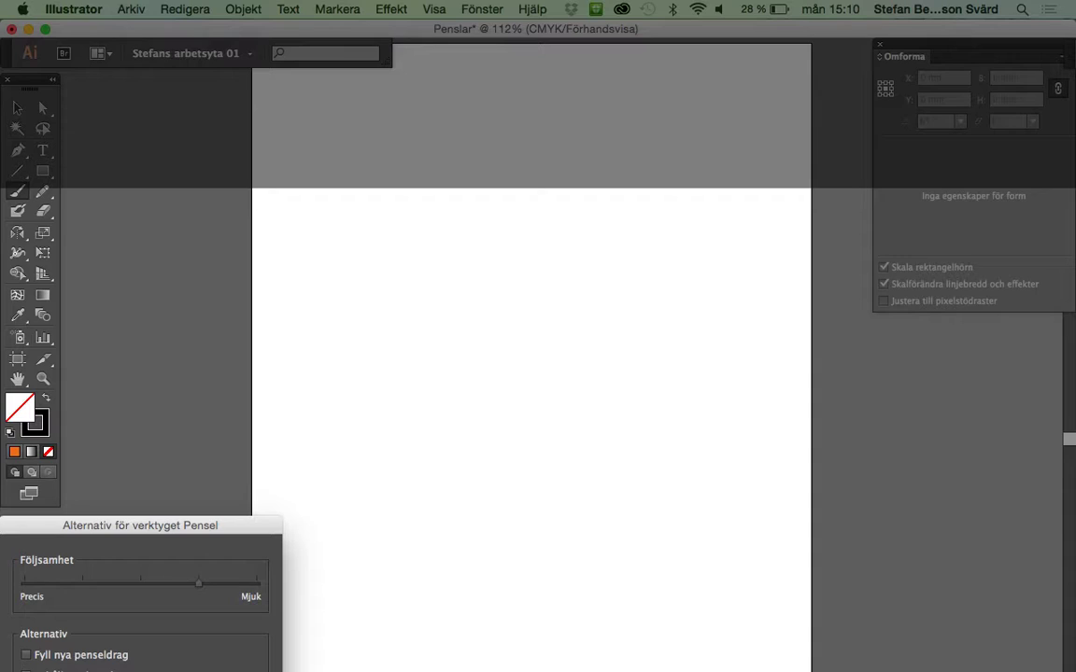
key("Return")
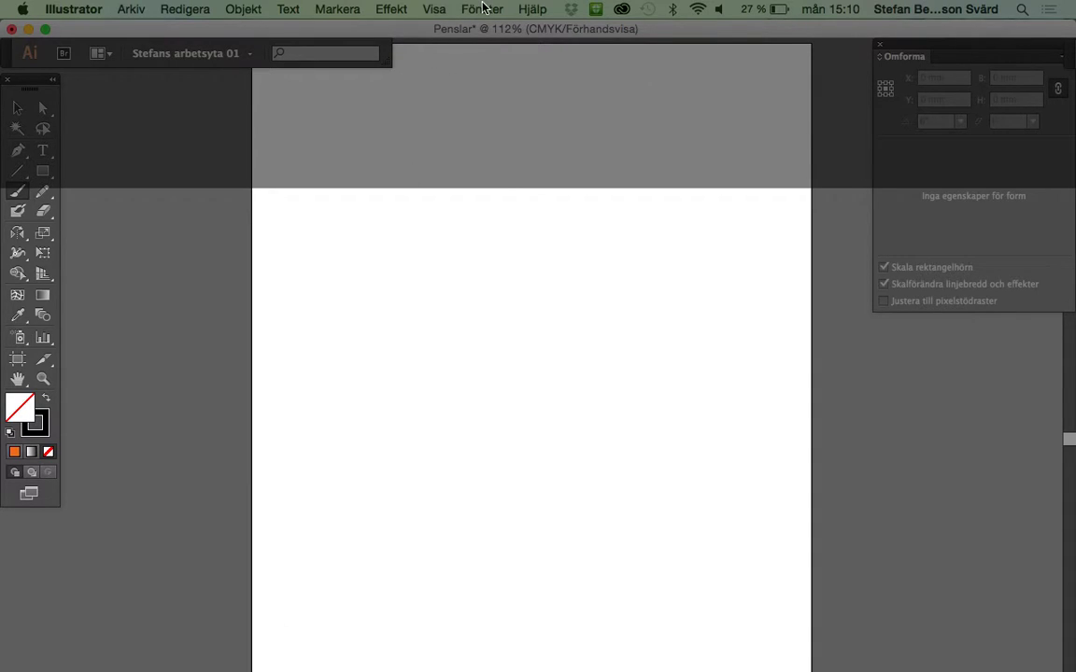
Step: Reopen the Penslar brush panel via Window, make it taller, and show the brush libraries list
left_click(482, 8)
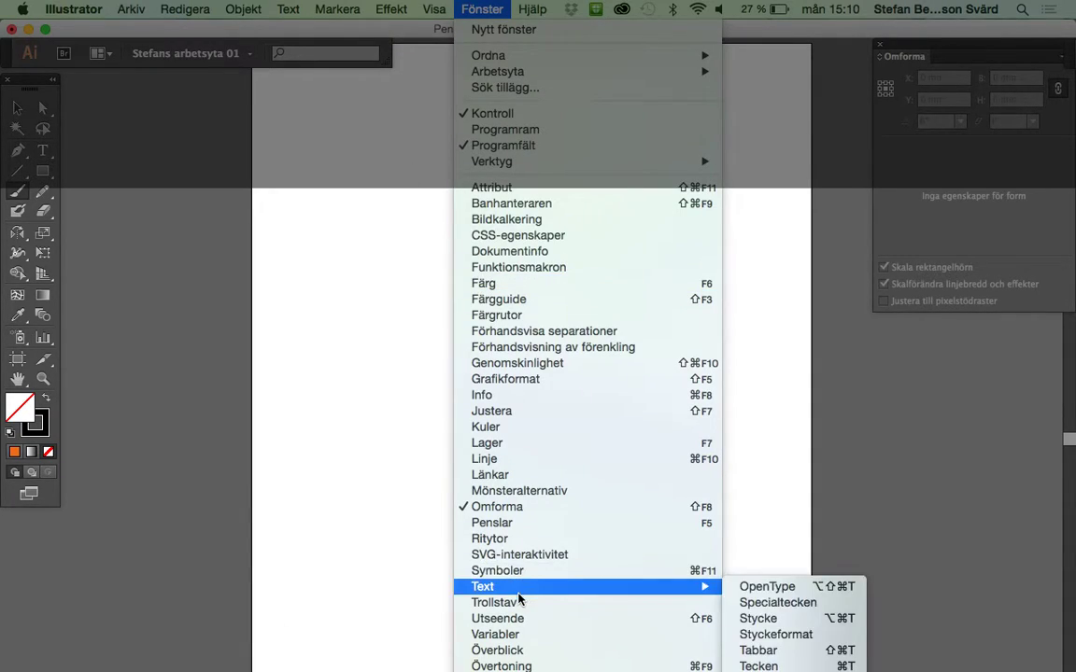
left_click(513, 528)
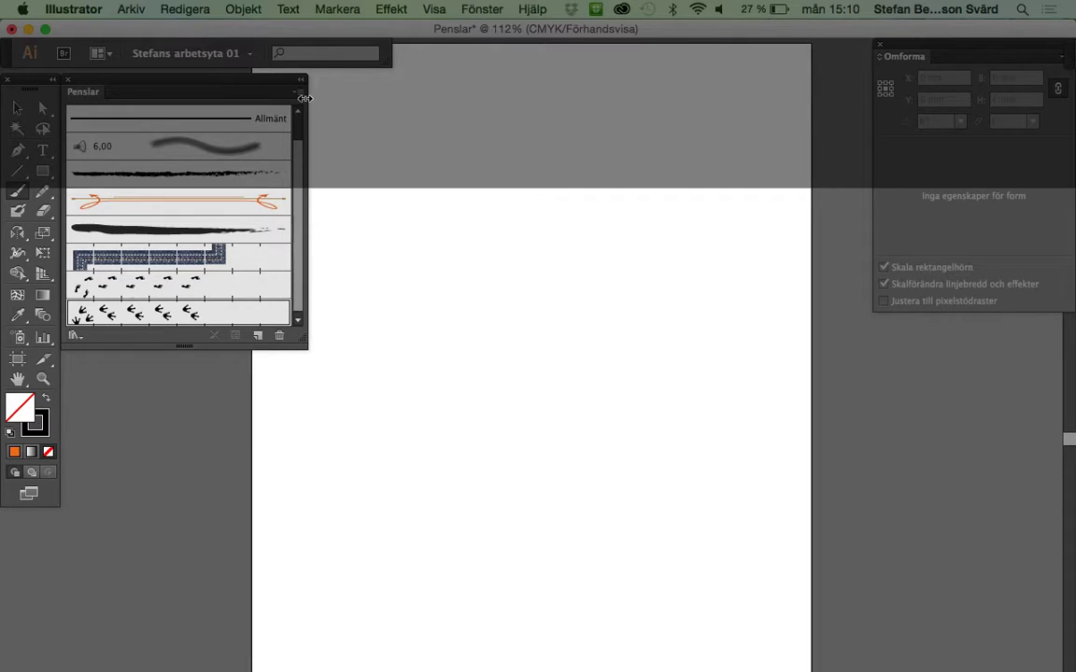
left_click_drag(302, 346, 295, 412)
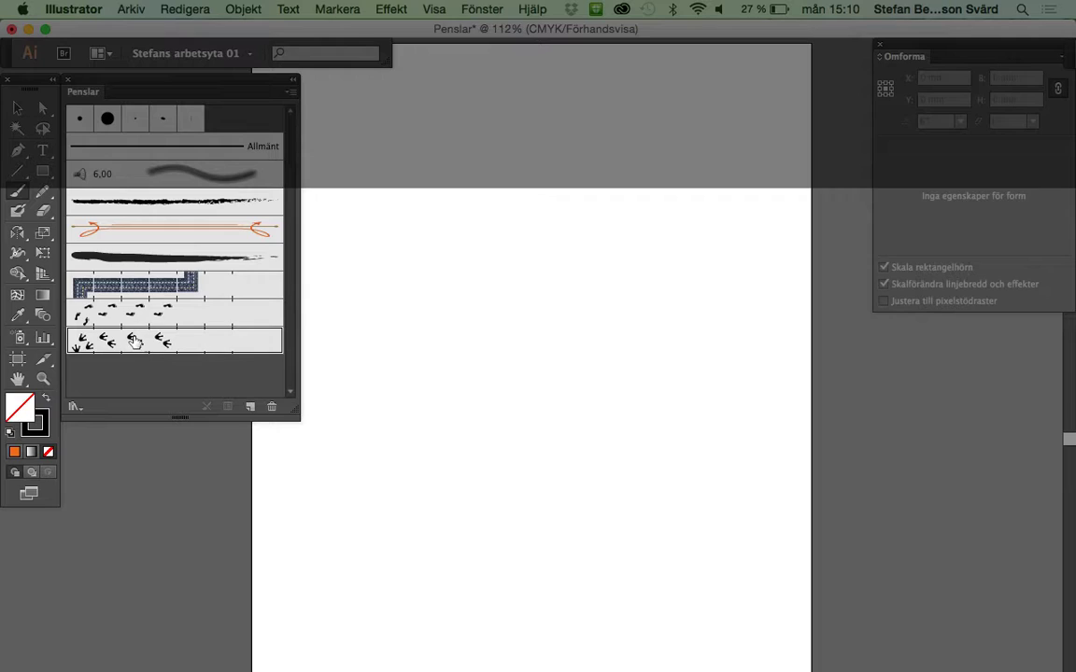
left_click(74, 407)
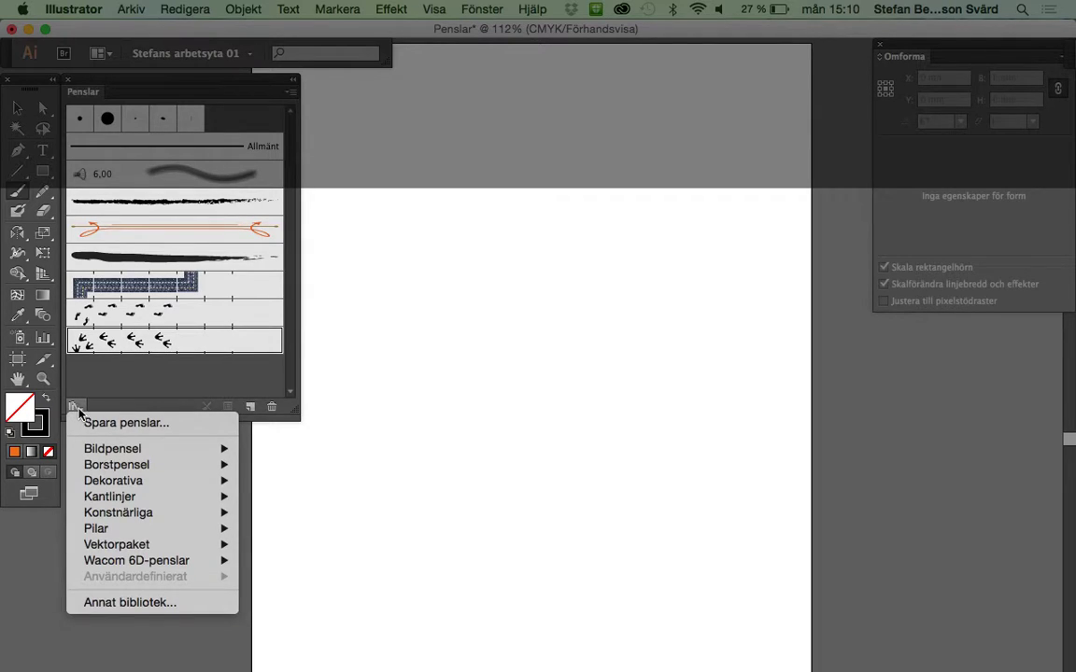
mouse_move(119, 513)
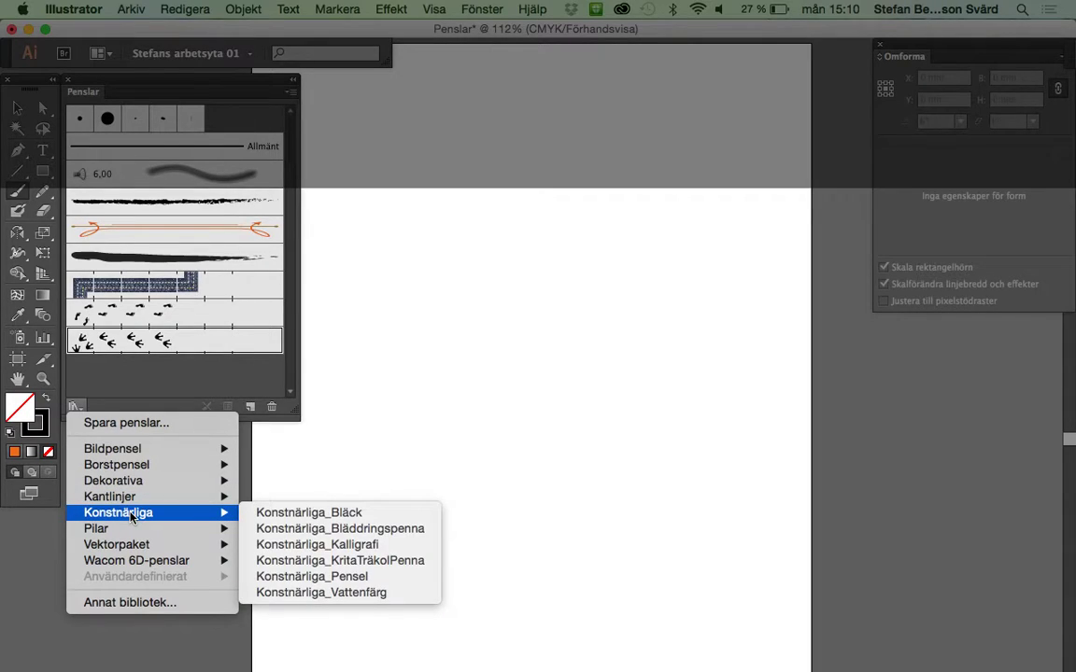
Step: Add the 15 pt. oval and 20 pt. oval brushes from Konstnärliga_Kalligrafi to the document
left_click(340, 549)
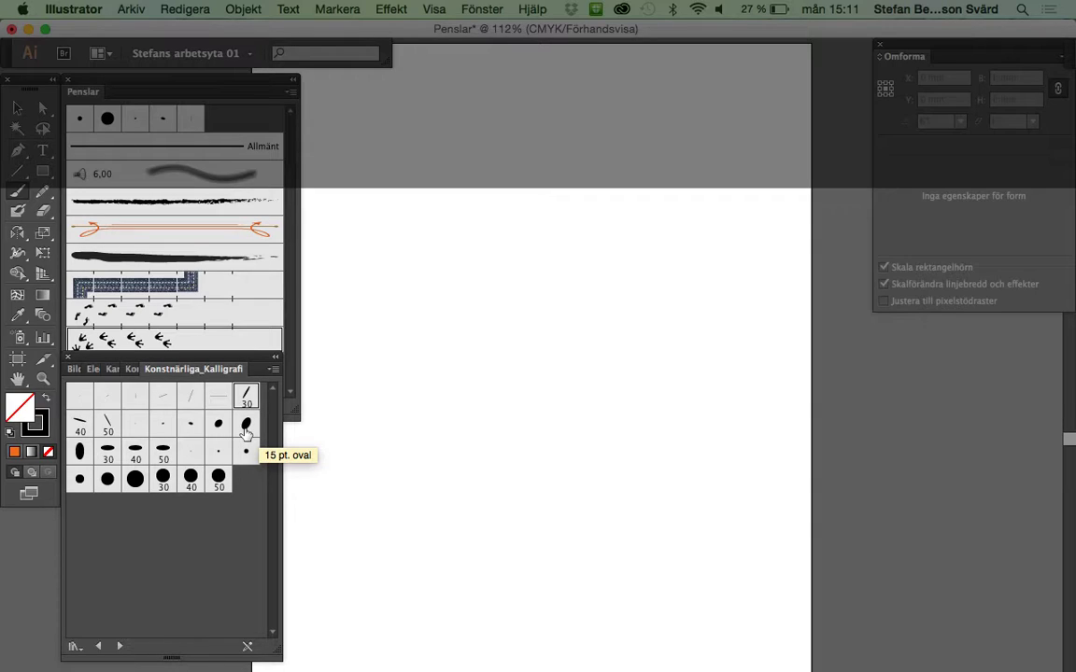
left_click(245, 426)
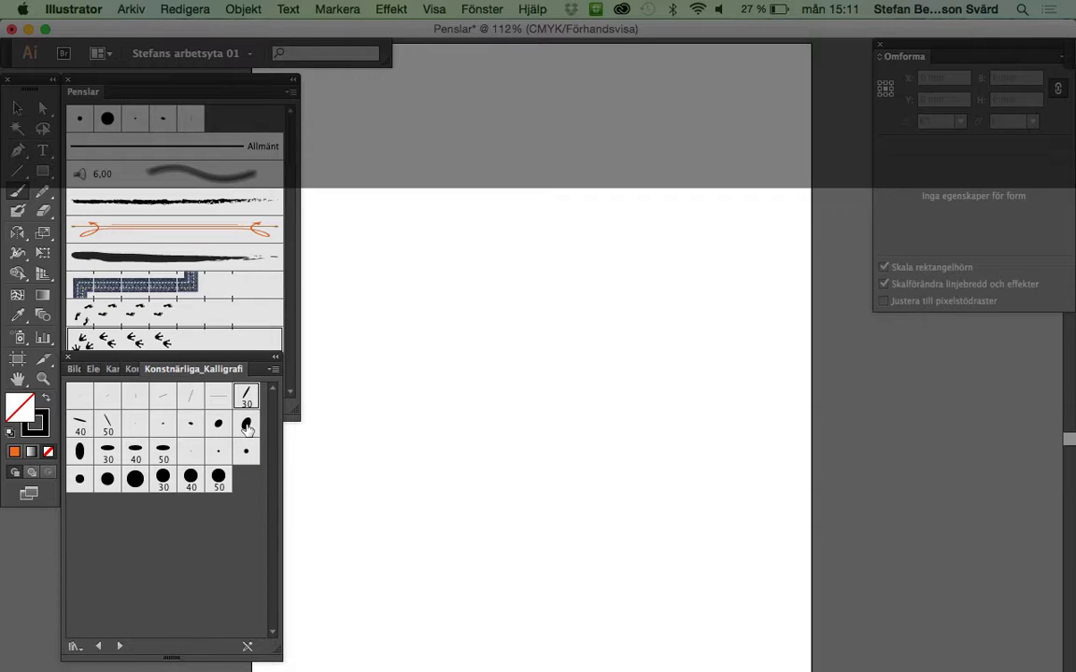
left_click(246, 425)
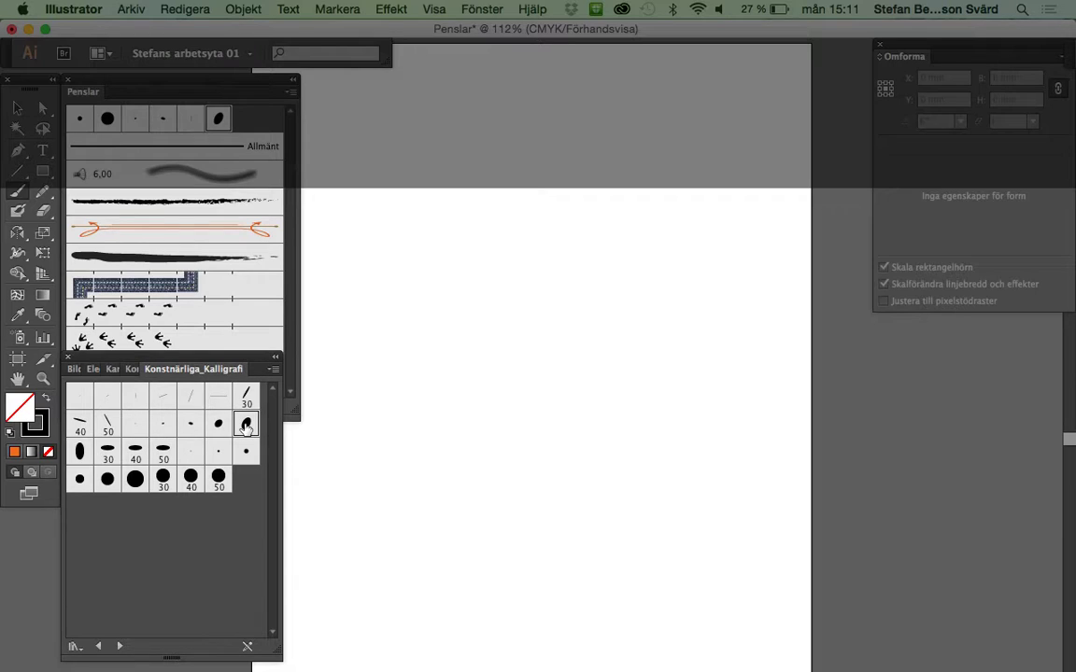
left_click(81, 452)
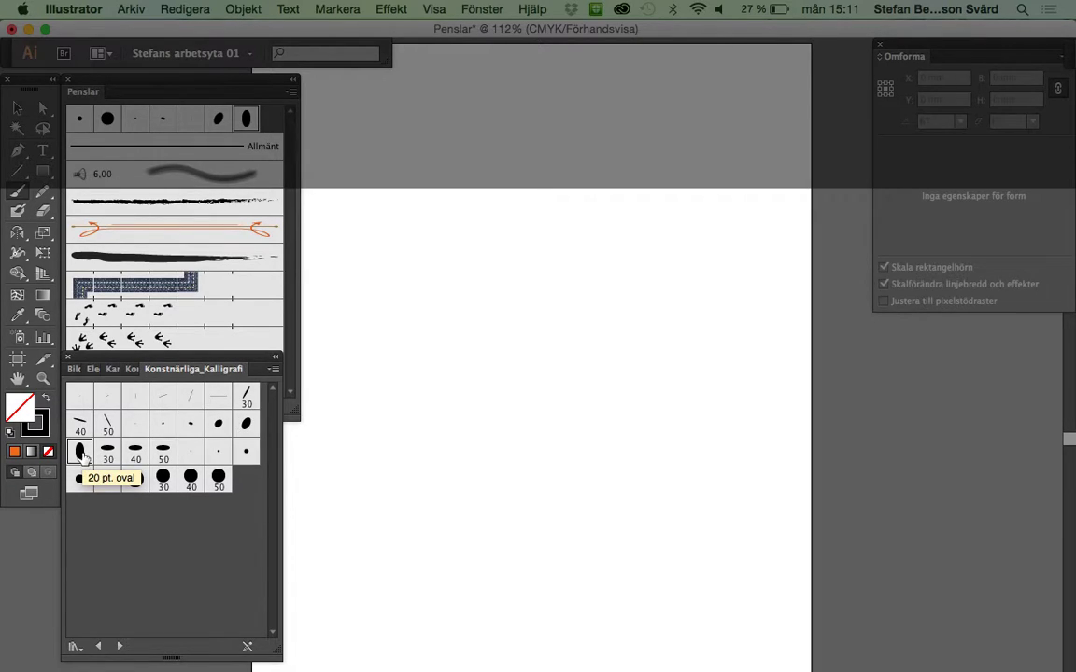
left_click(218, 122)
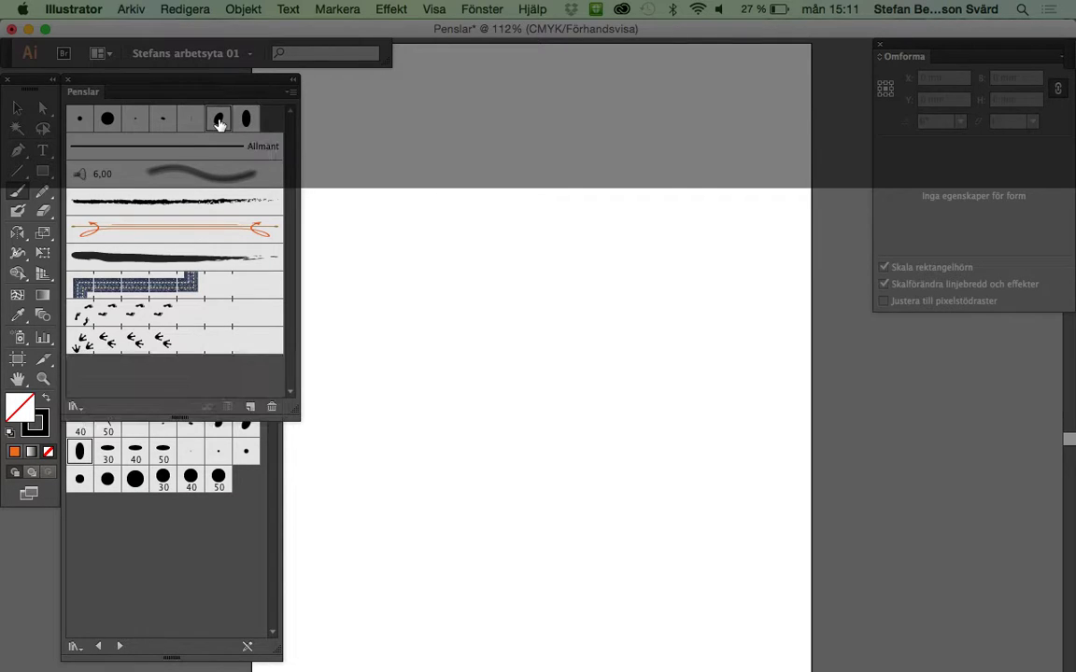
double_click(219, 122)
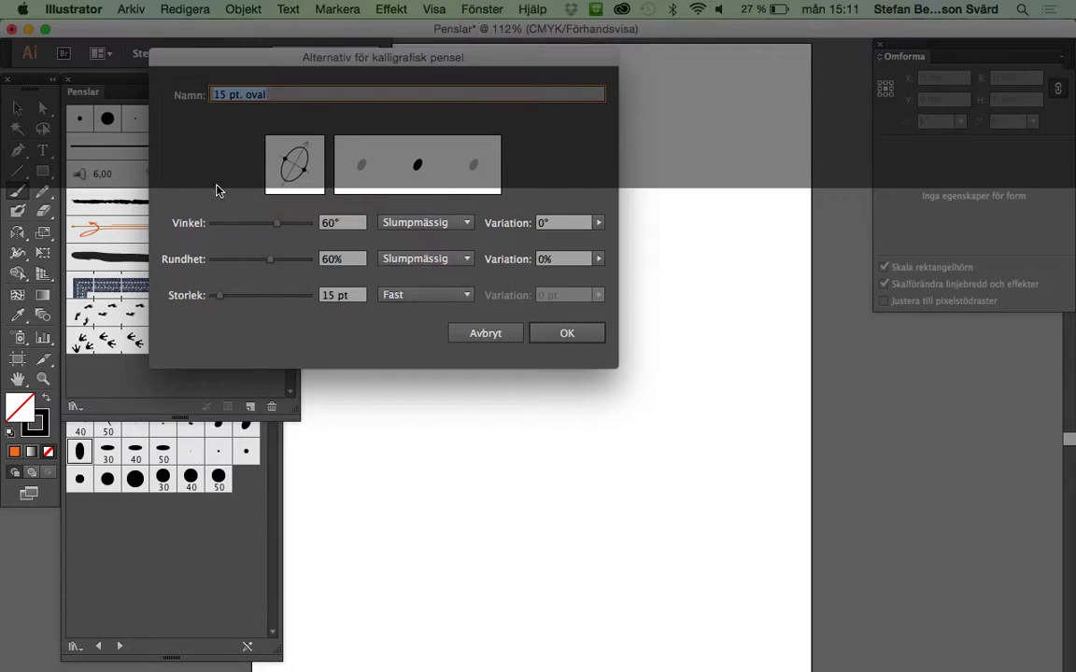
left_click_drag(211, 74, 397, 239)
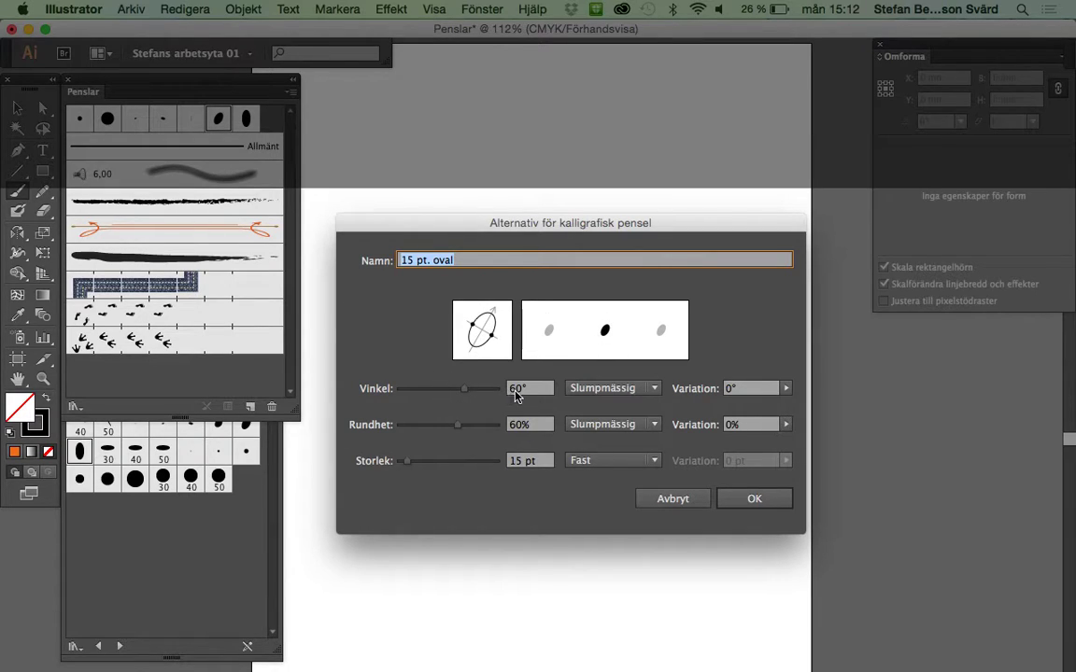
left_click(522, 389)
double_click(518, 388)
type("75")
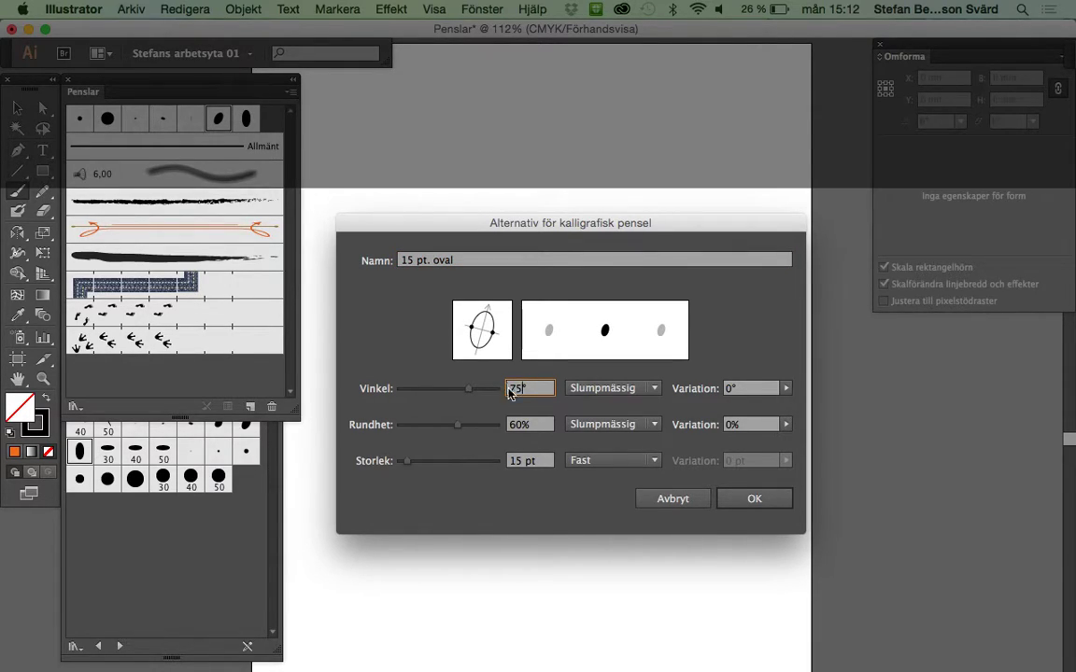
left_click_drag(516, 389, 496, 386)
type("65")
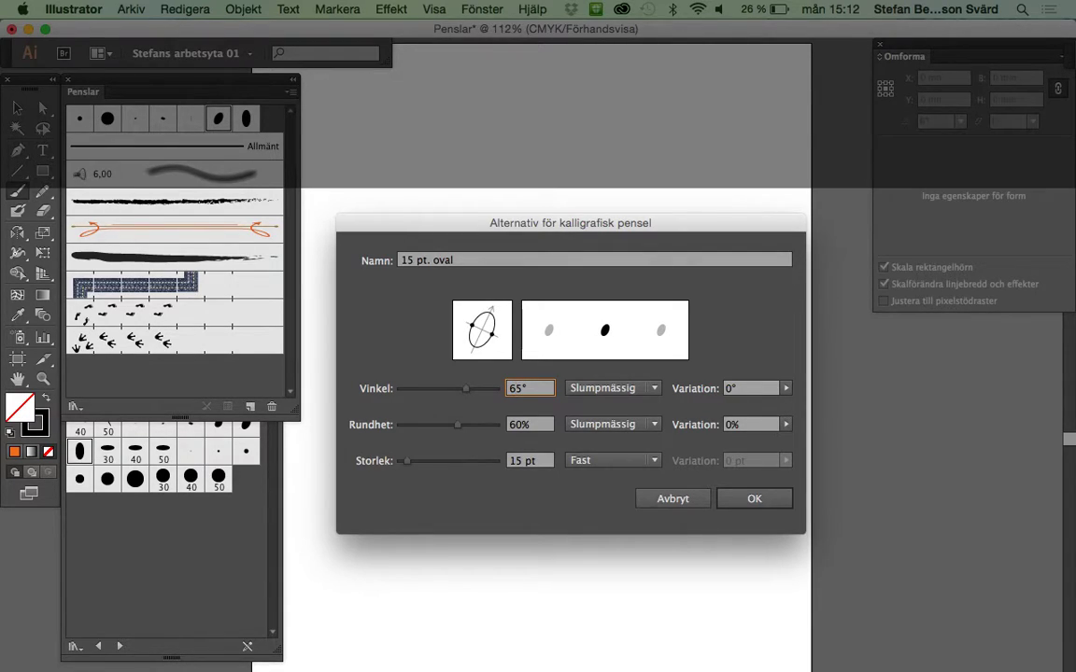
key("BackSpace")
type("5")
key("BackSpace")
type("4")
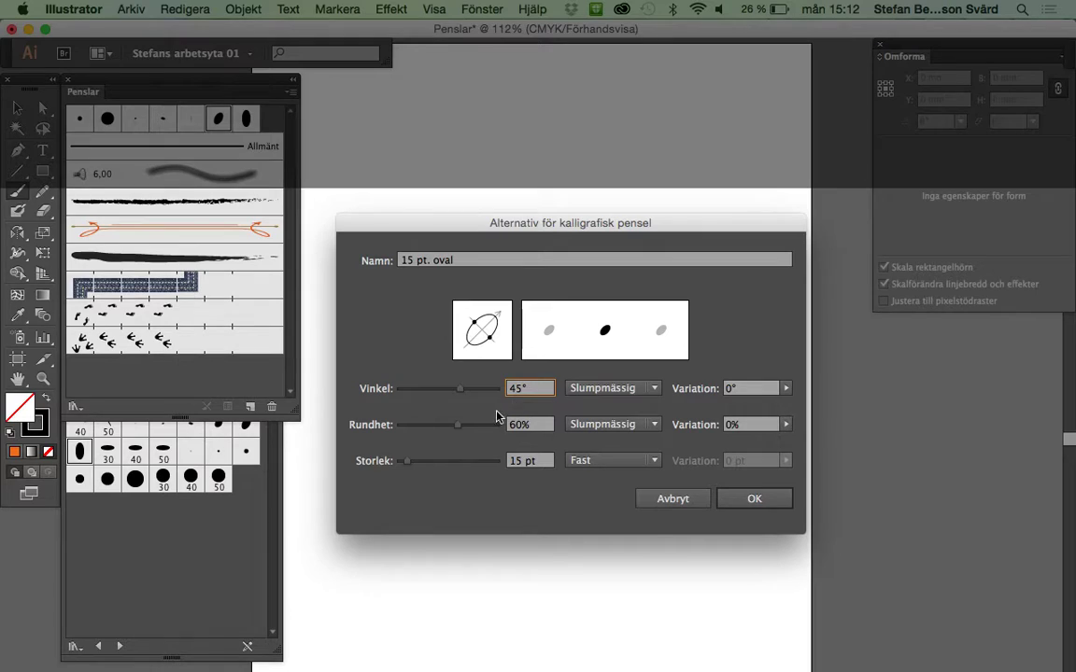
mouse_move(457, 426)
left_mouse_down()
mouse_move(477, 426)
mouse_move(443, 435)
left_mouse_up()
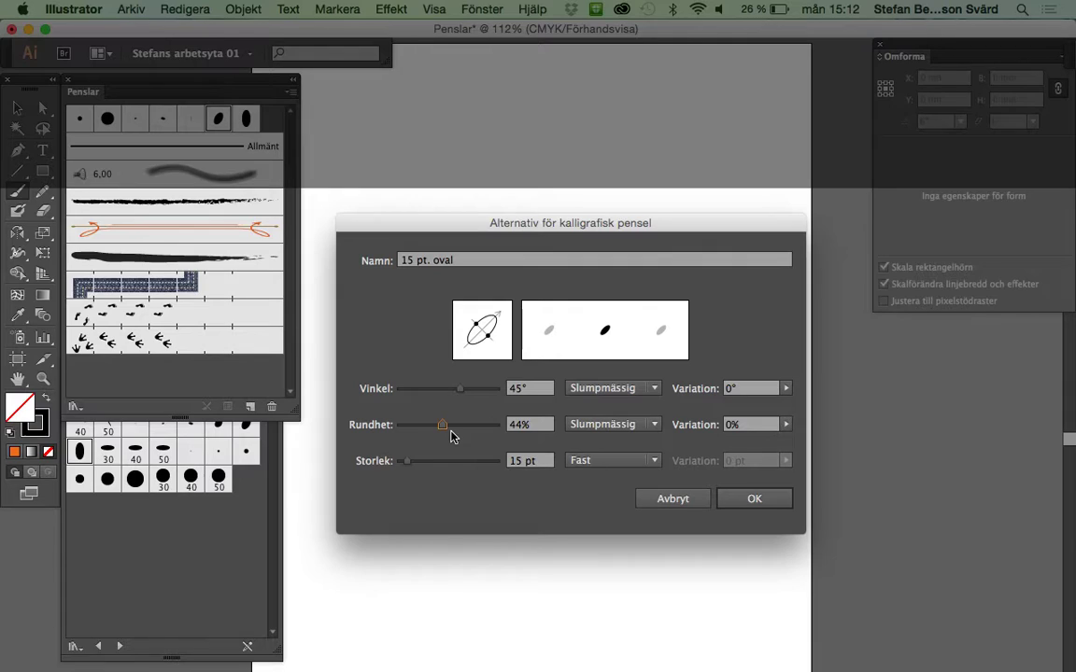
mouse_move(407, 466)
left_mouse_down()
mouse_move(473, 471)
mouse_move(411, 471)
left_mouse_up()
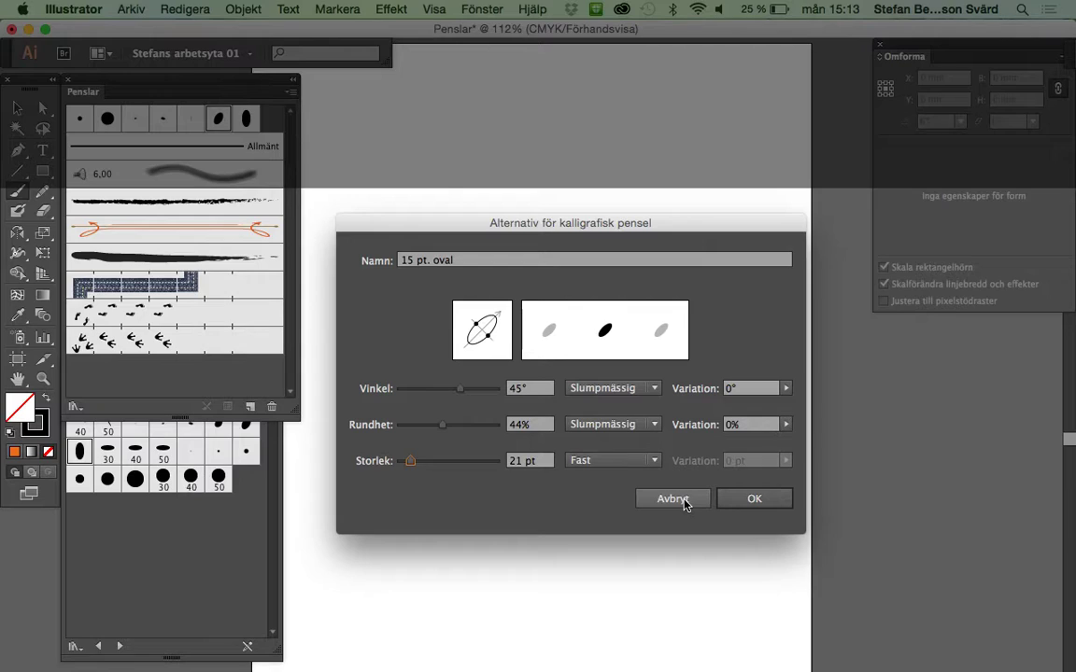
left_click(682, 499)
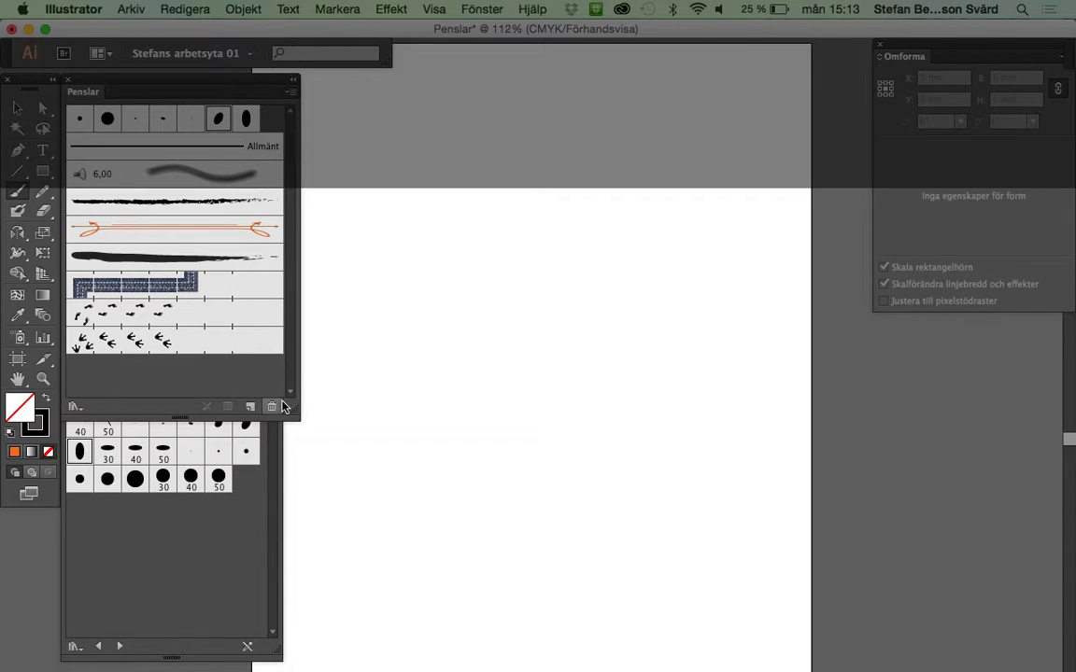
Step: Add the 30 pt. platt brush and hand-letter a bold cursive name across the artboard
left_click_drag(297, 412, 293, 419)
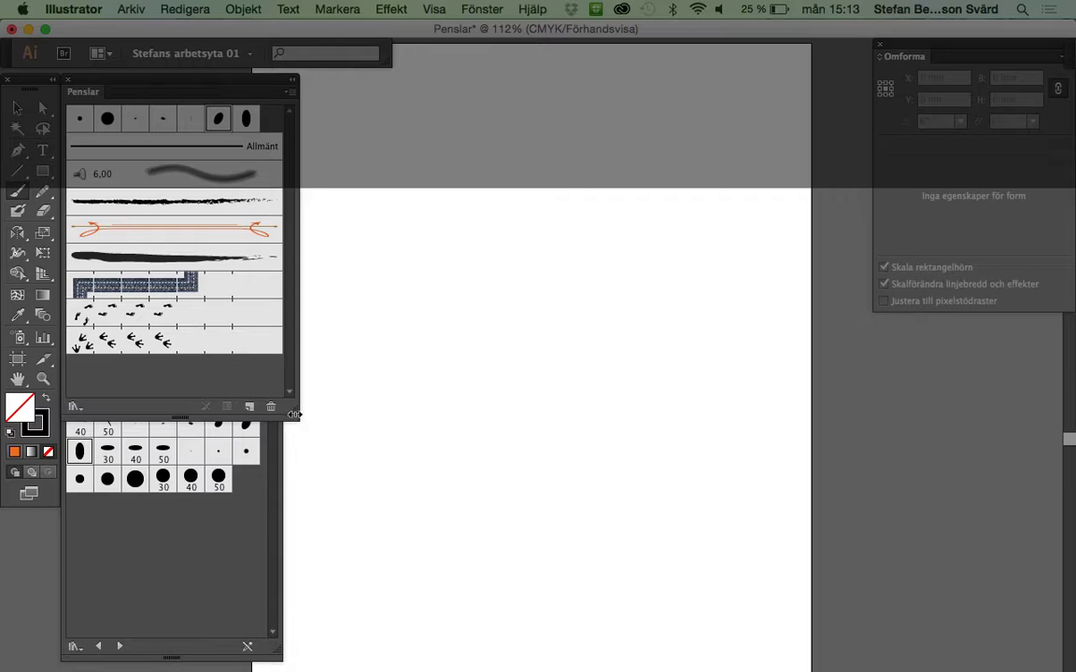
mouse_move(294, 411)
left_mouse_down()
mouse_move(289, 381)
mouse_move(301, 383)
left_mouse_up()
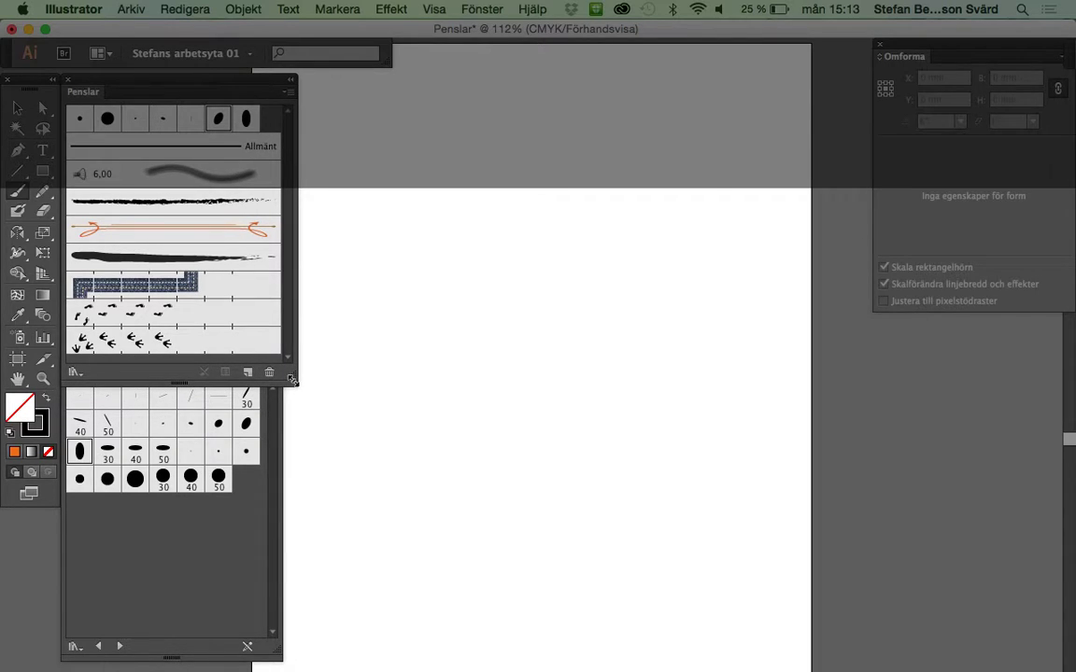
left_click(248, 403)
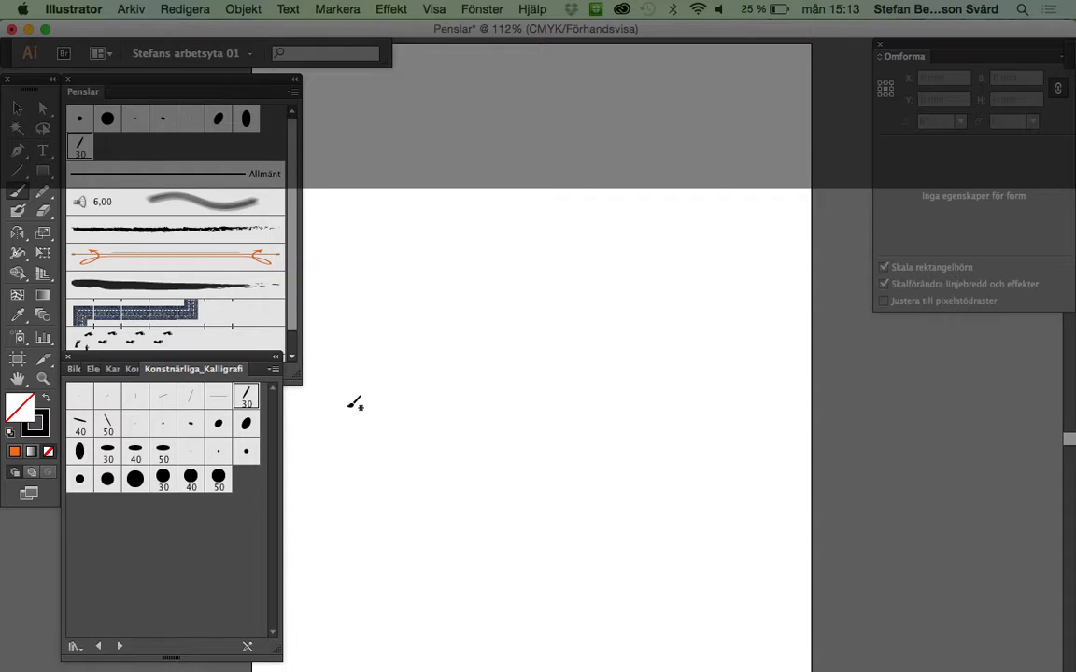
mouse_move(364, 430)
left_mouse_down()
mouse_move(495, 297)
mouse_move(453, 312)
mouse_move(422, 413)
mouse_move(439, 383)
mouse_move(549, 293)
mouse_move(476, 355)
mouse_move(446, 411)
mouse_move(557, 384)
mouse_move(533, 360)
mouse_move(557, 420)
mouse_move(632, 299)
mouse_move(512, 455)
mouse_move(490, 509)
mouse_move(651, 379)
mouse_move(603, 425)
mouse_move(583, 369)
mouse_move(644, 438)
mouse_move(680, 401)
mouse_move(712, 391)
mouse_move(738, 439)
mouse_move(815, 324)
left_mouse_up()
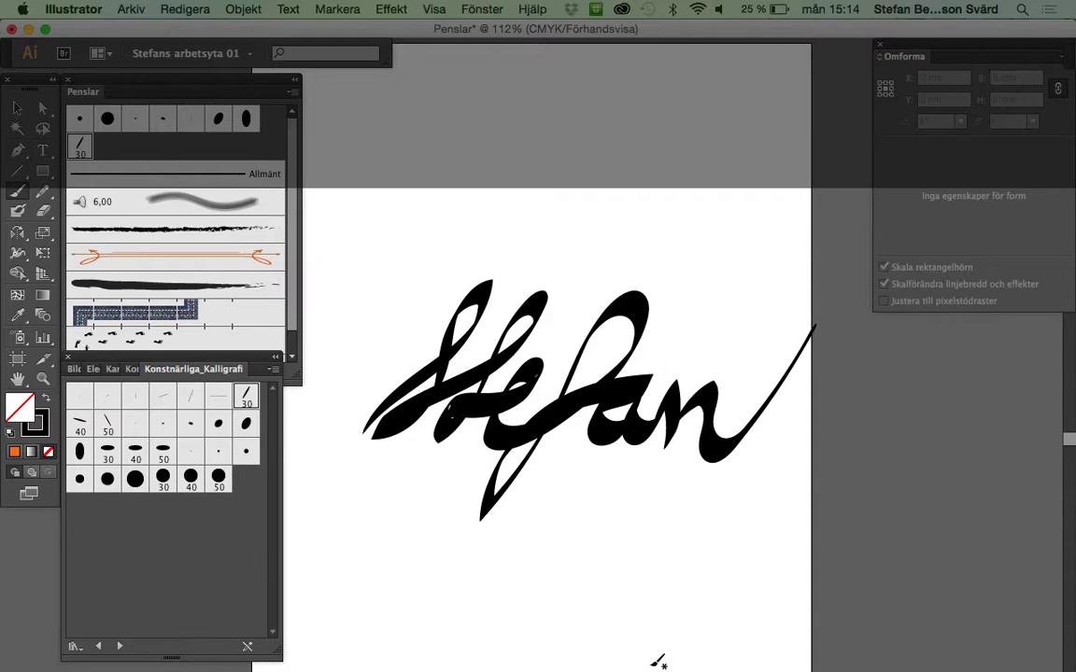
Step: Remove the handwritten lettering and close the Penslar, Kalligrafi library and Omforma panels
key("super+z")
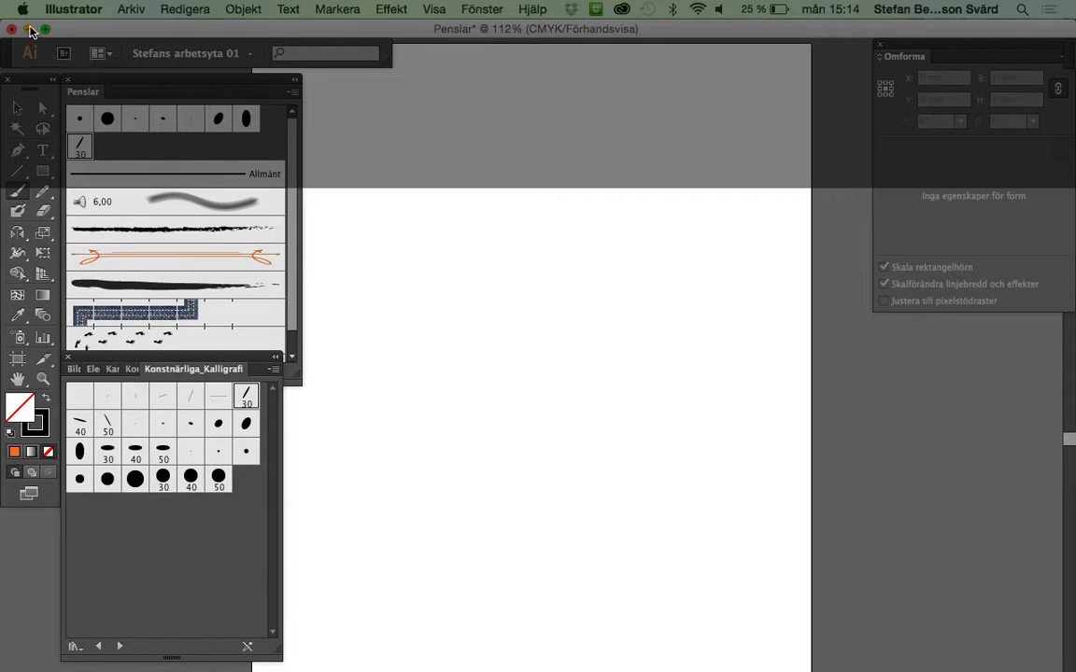
left_click(68, 86)
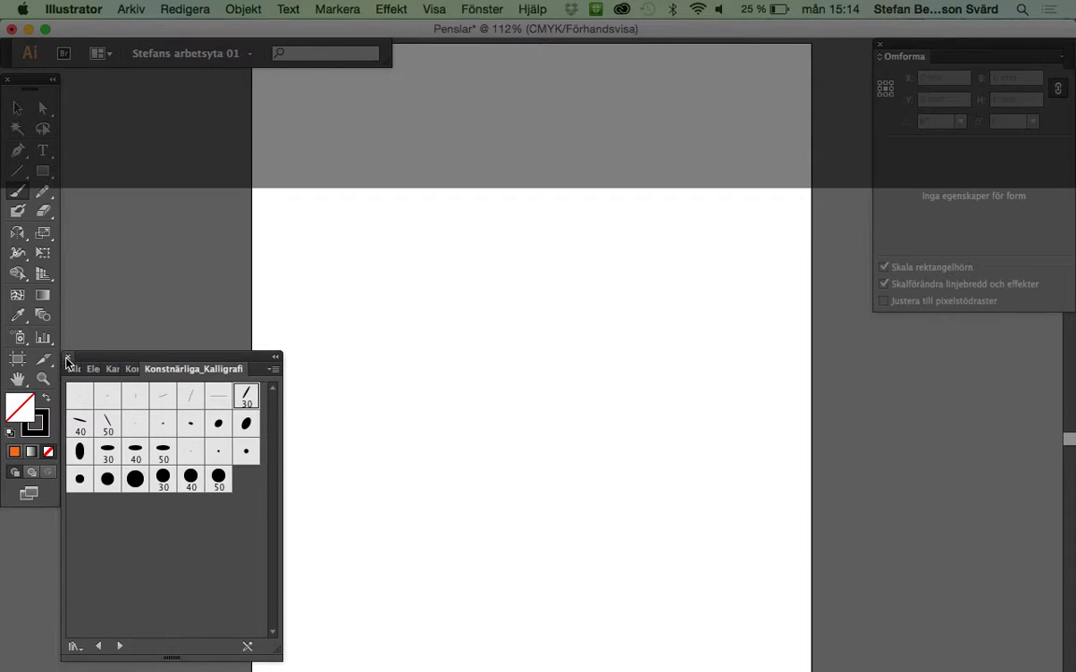
left_click(62, 317)
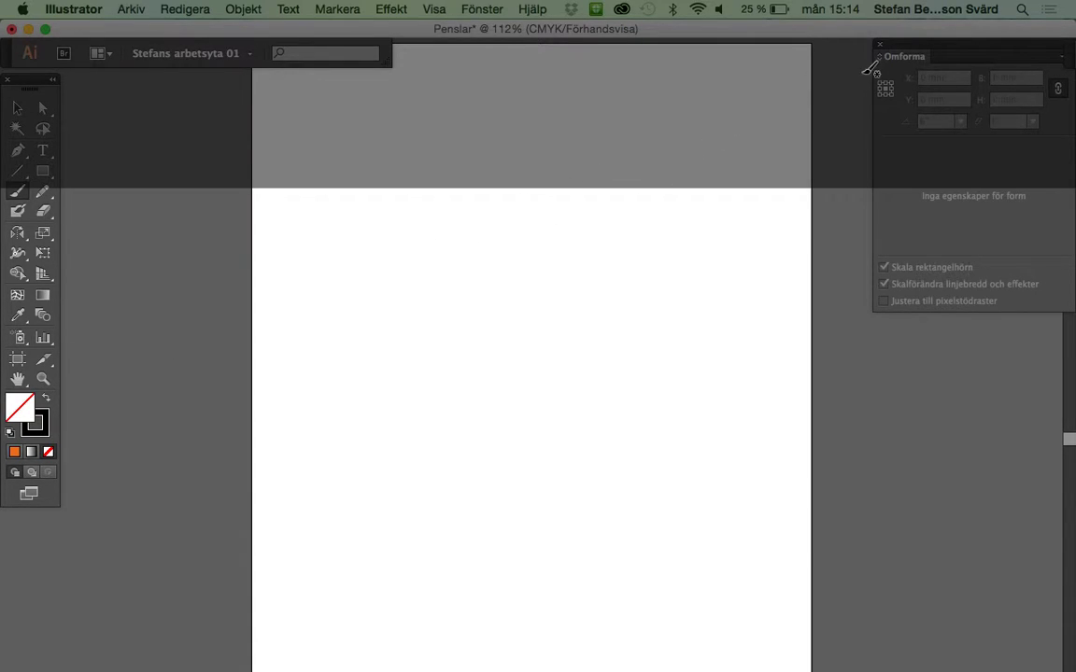
left_click(878, 44)
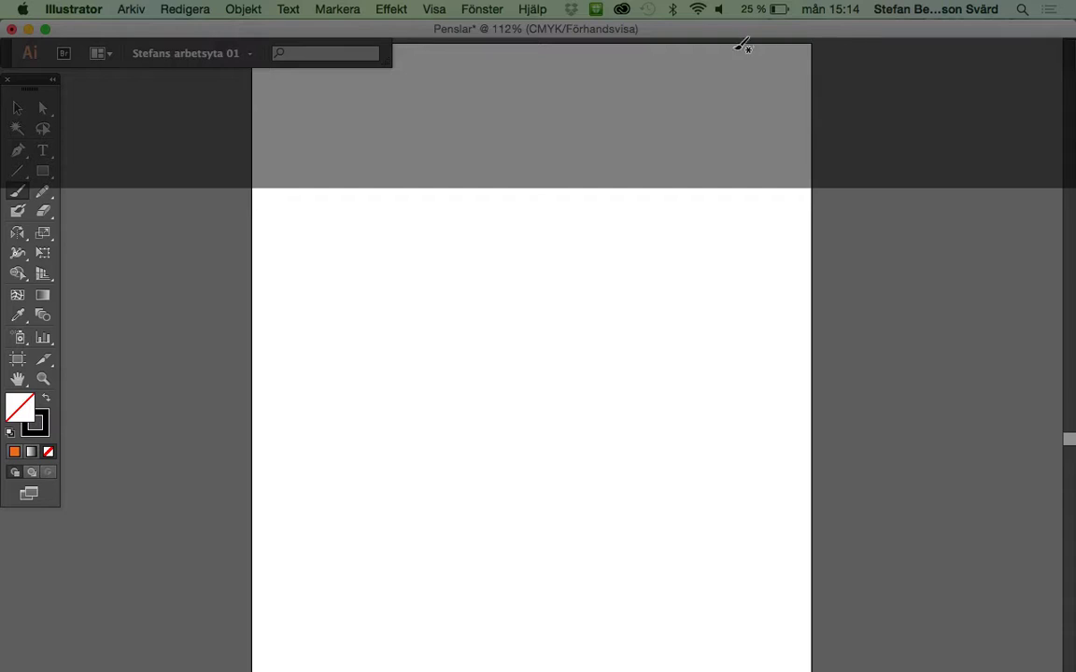
Step: Show the grid with Visa stödraster and turn on Fäst mot stödraster snapping
left_click(437, 11)
left_click(436, 13)
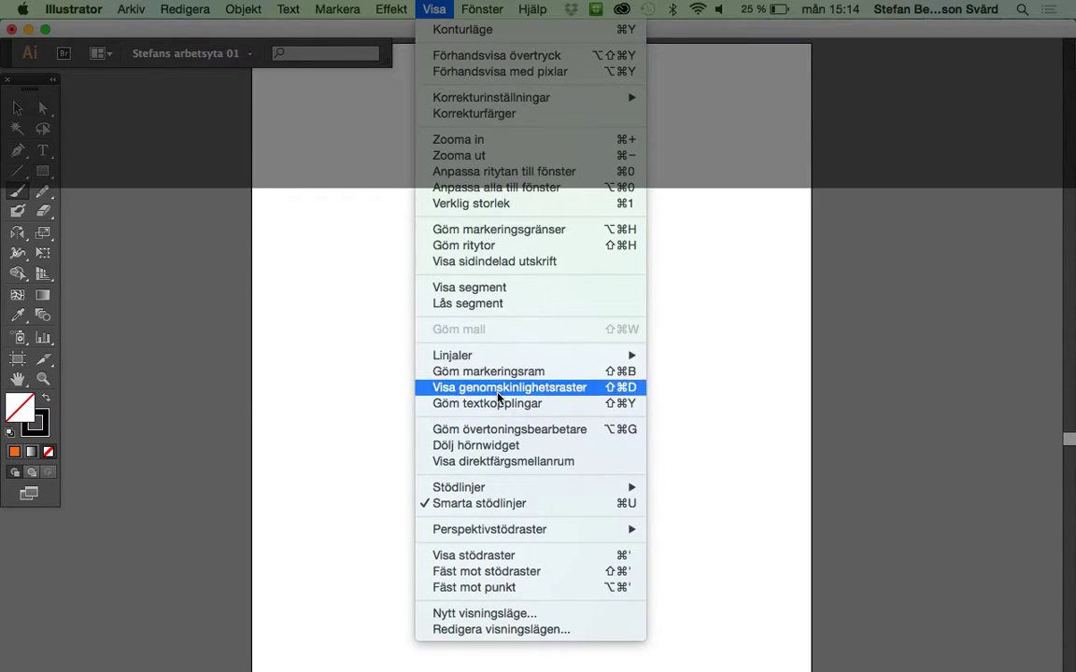
left_click(480, 556)
left_click(437, 9)
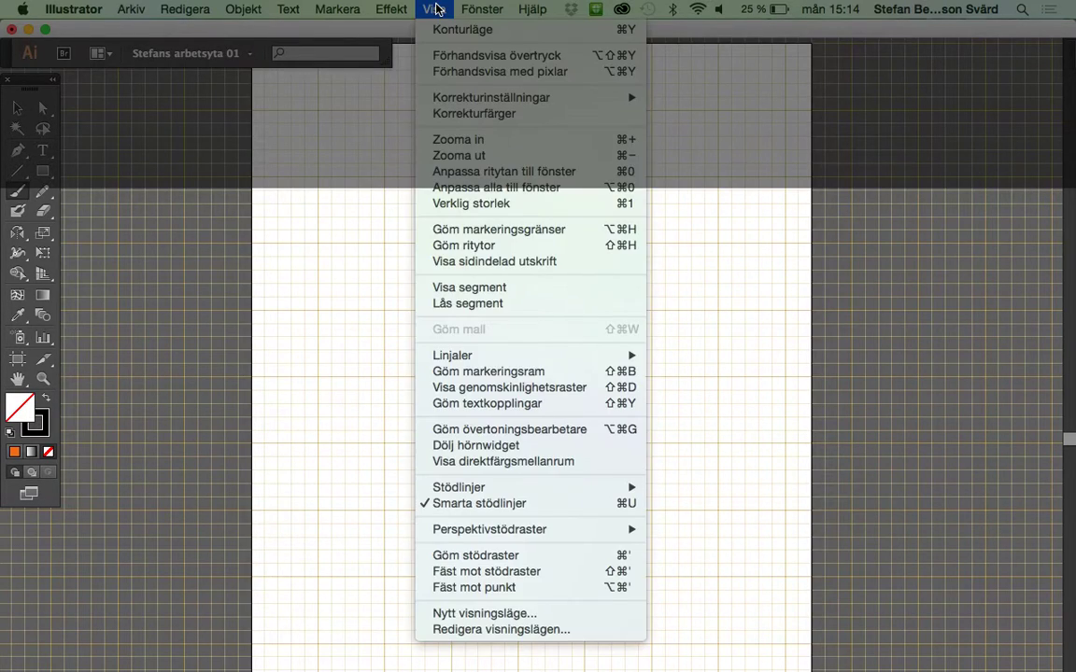
left_click(495, 571)
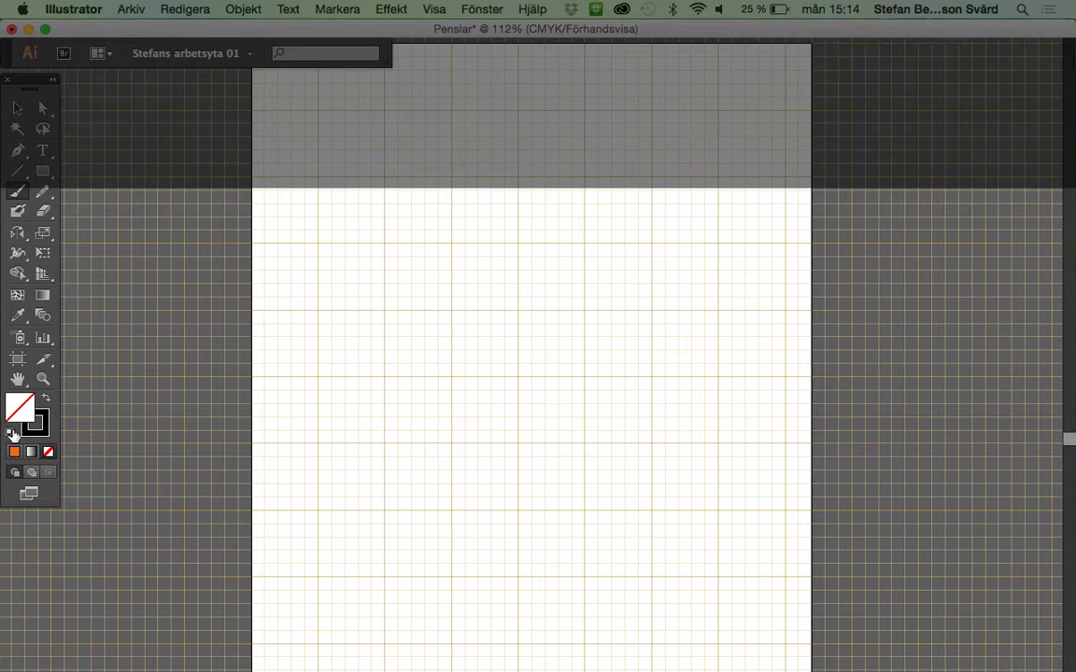
Step: Set the fill colour to solid black 000000
key("d")
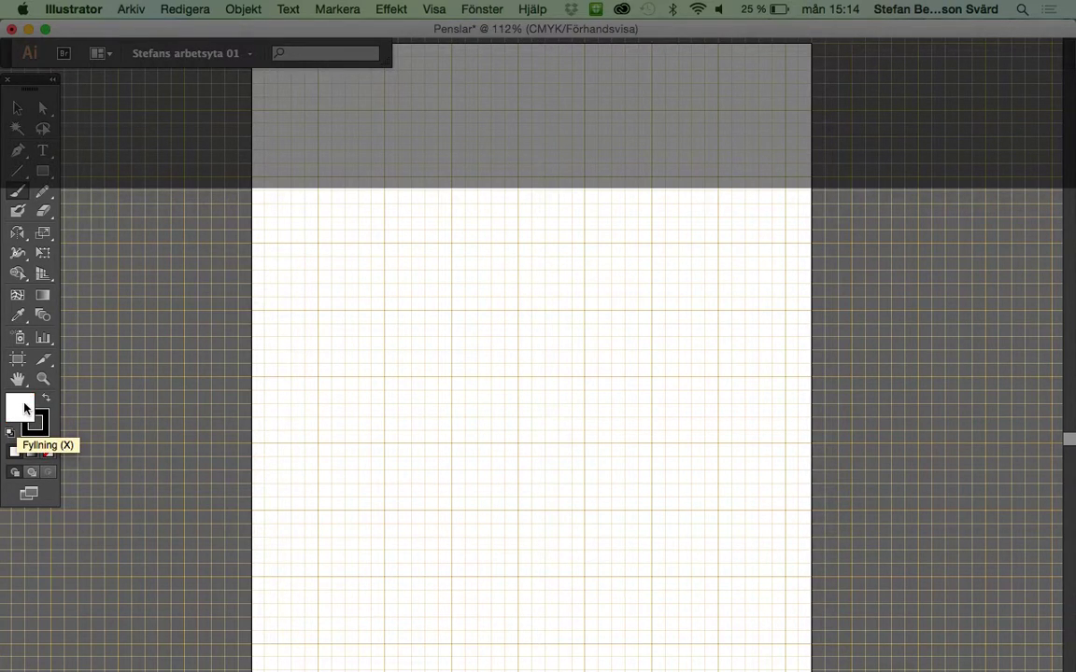
double_click(25, 407)
left_click_drag(194, 322, 227, 362)
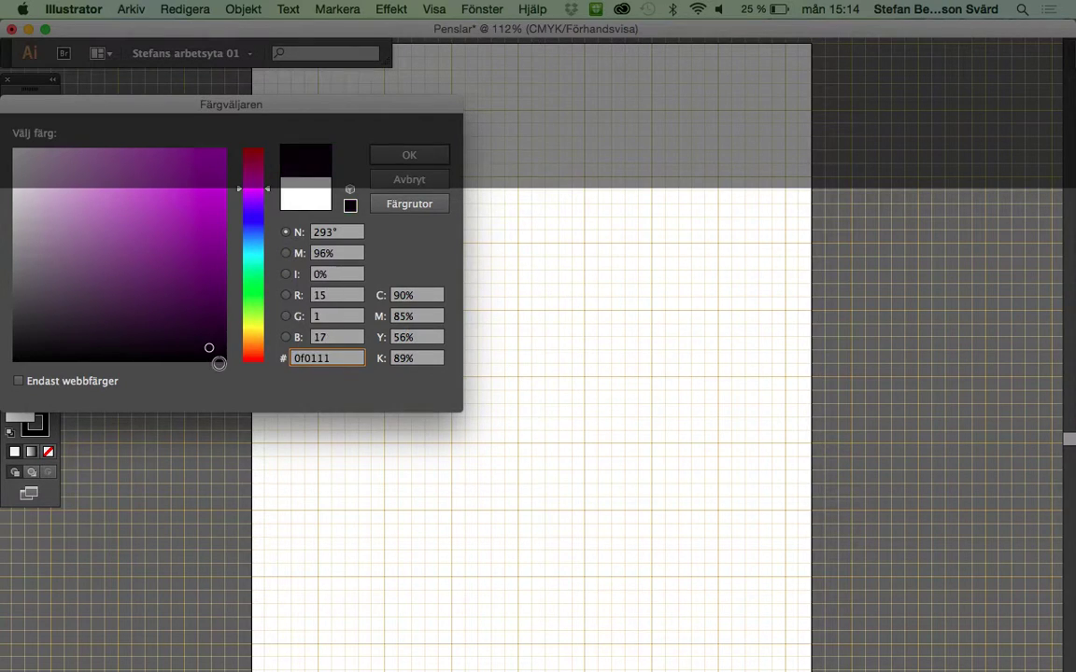
left_click(409, 155)
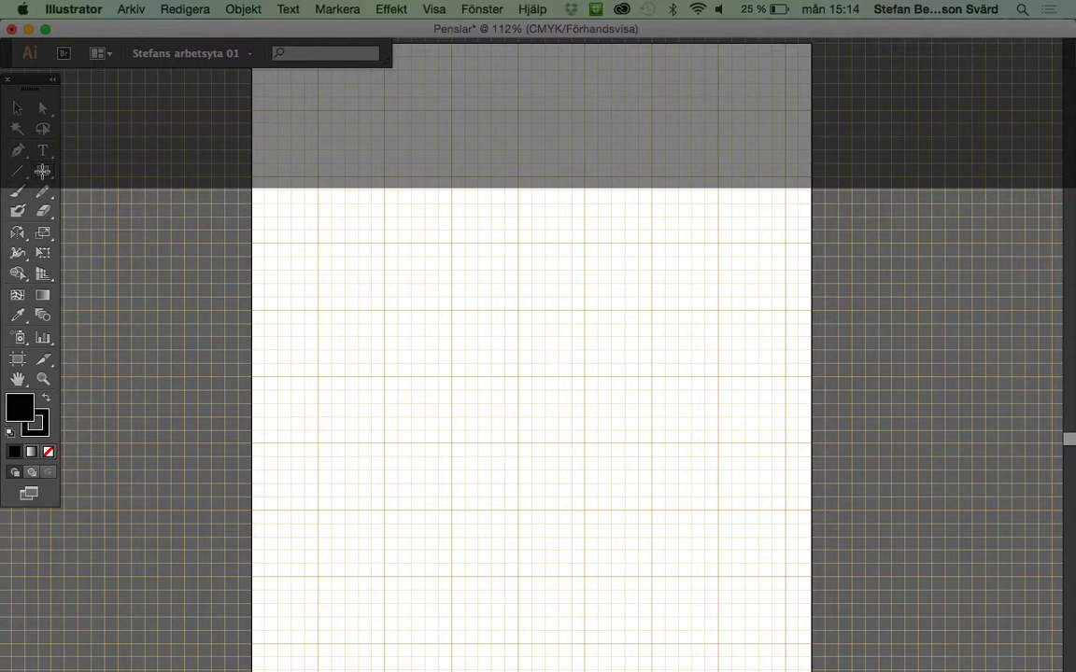
left_click(43, 173)
Step: Draw a black 25 mm square and copy it into a top row of four squares
left_click_drag(319, 110, 385, 175)
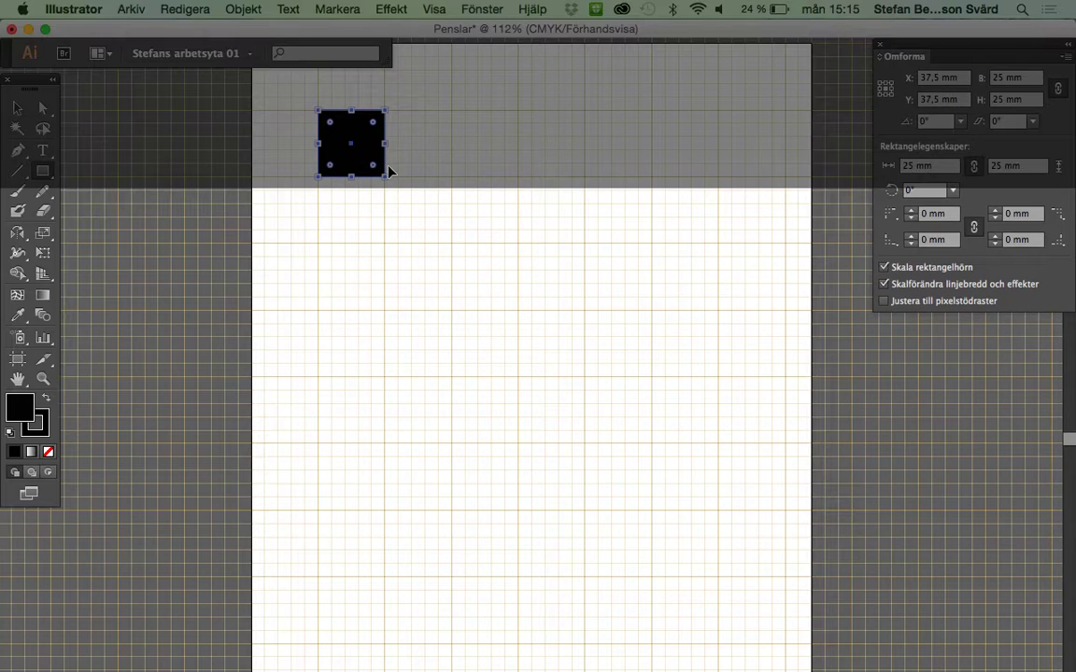
key("super+v")
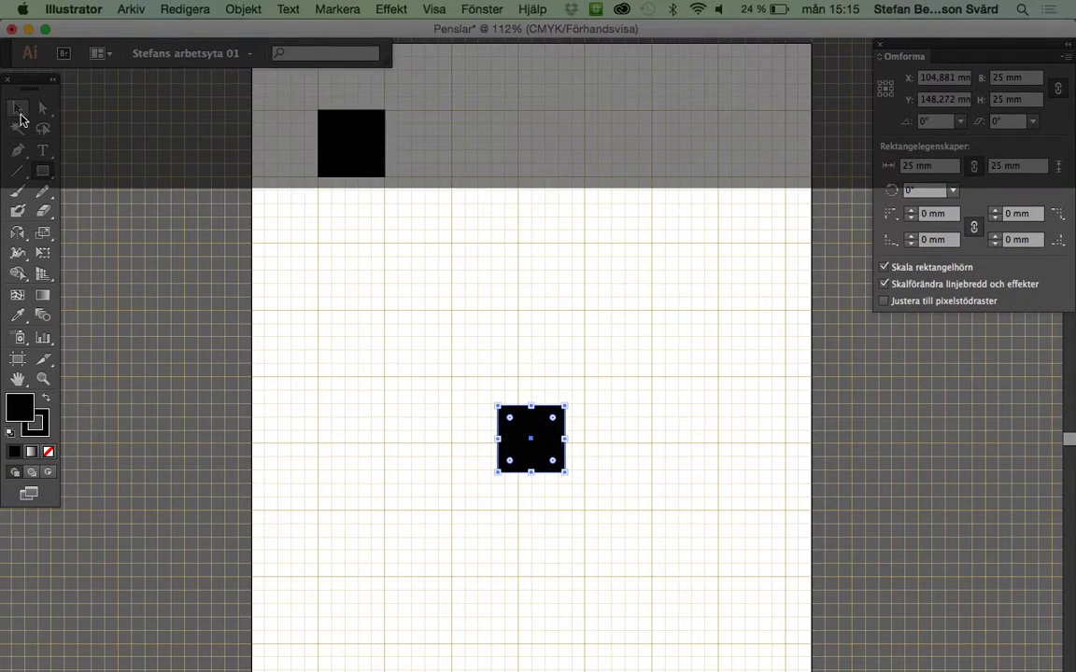
mouse_move(532, 434)
left_mouse_down()
mouse_move(487, 143)
mouse_move(660, 177)
mouse_move(628, 142)
left_mouse_up()
left_click_drag(543, 432, 764, 136)
mouse_move(826, 92)
left_mouse_down()
mouse_move(354, 210)
mouse_move(288, 210)
left_mouse_up()
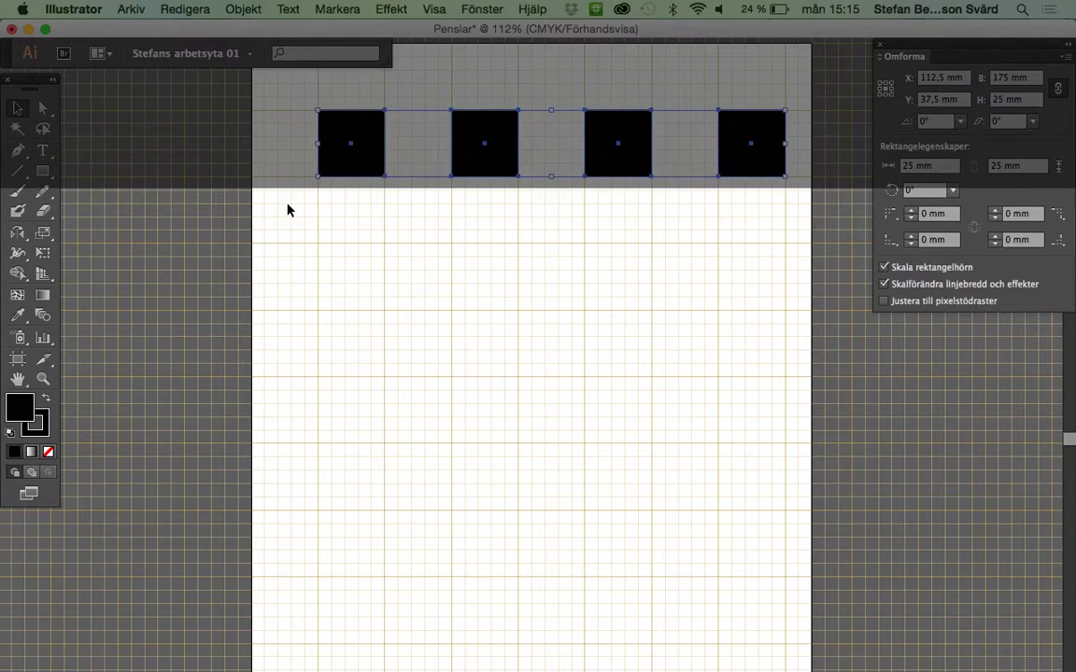
key("super+shift+b")
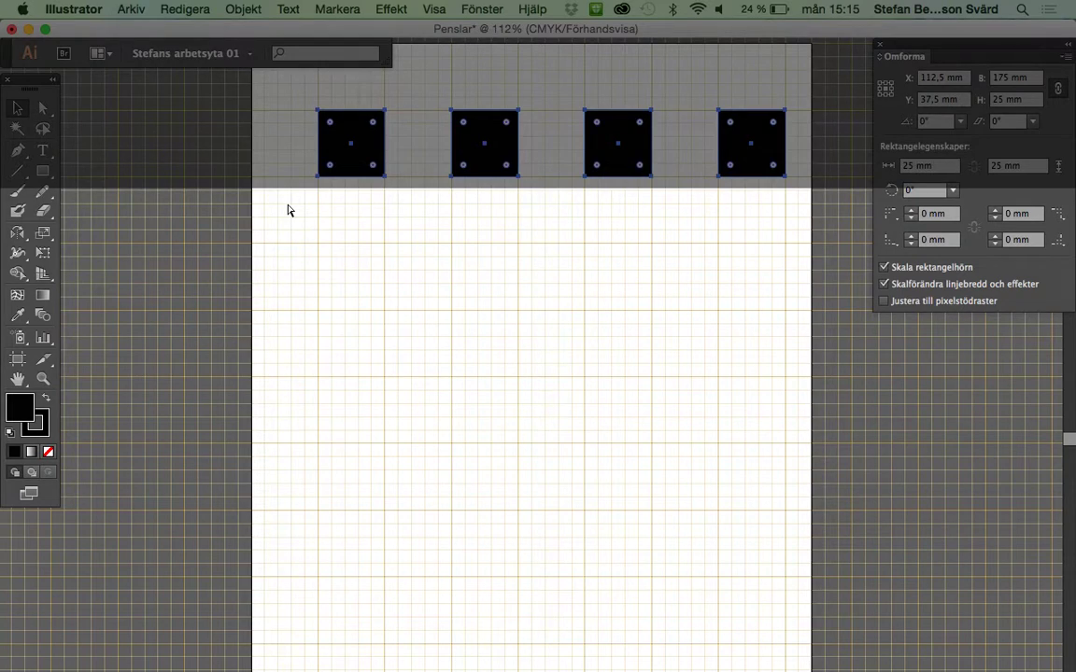
Step: Paste the row of squares as a second row offset by one square
key("super+v")
left_click_drag(360, 414, 326, 194)
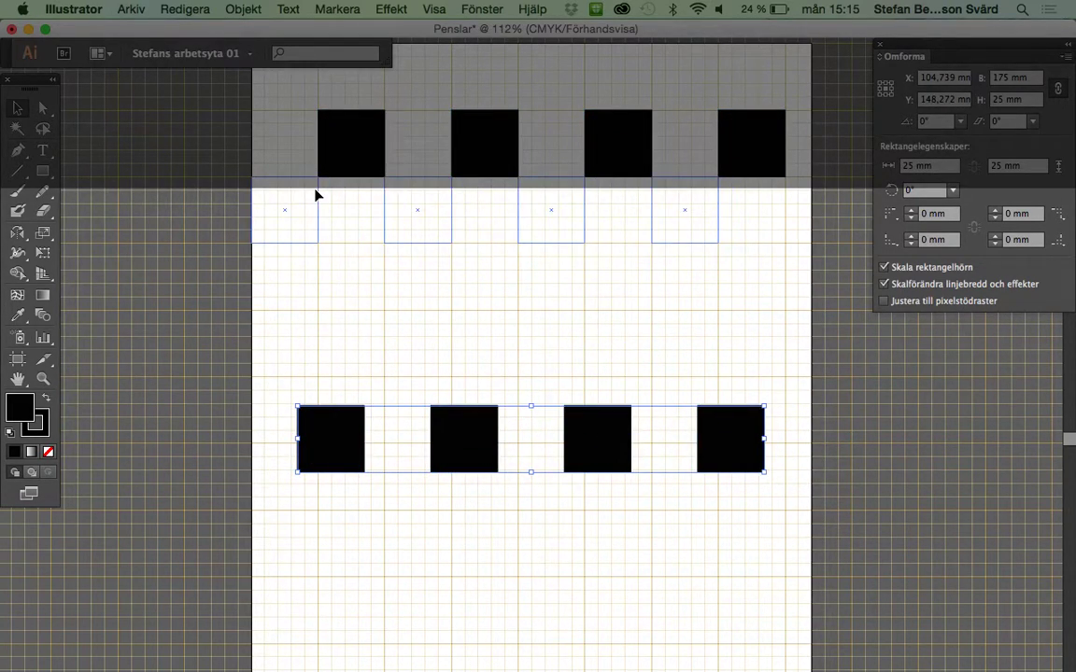
left_click_drag(319, 194, 315, 193)
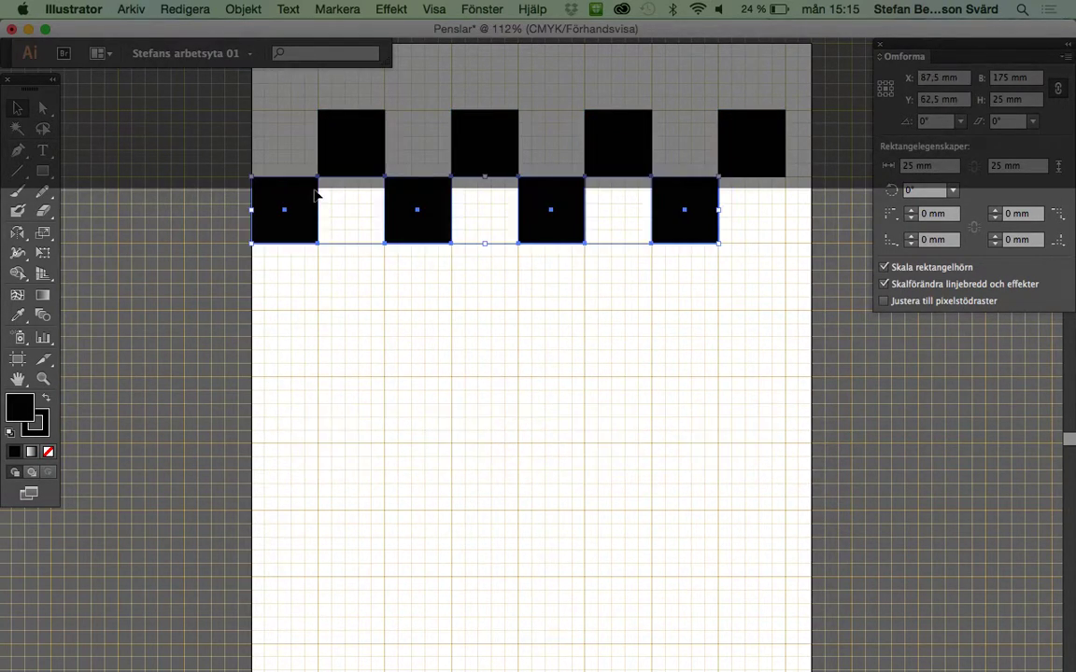
left_click(186, 293)
Step: Duplicate the two rows of eight squares to form rows three and four
left_click_drag(412, 156, 812, 93)
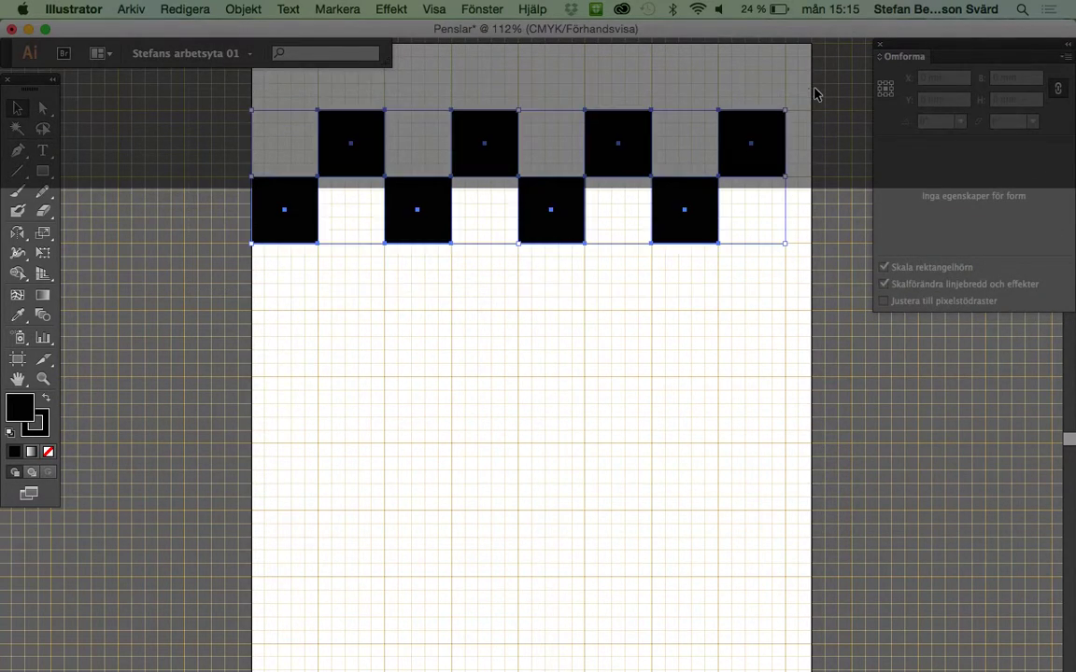
key("super+c")
key("super+v")
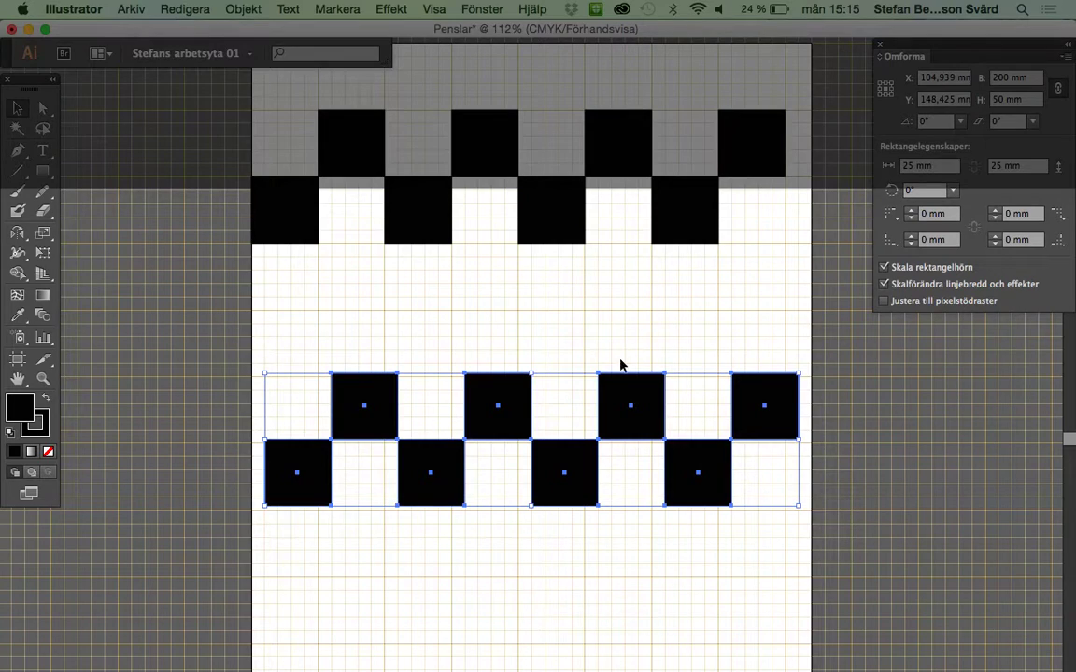
left_click_drag(525, 374, 504, 268)
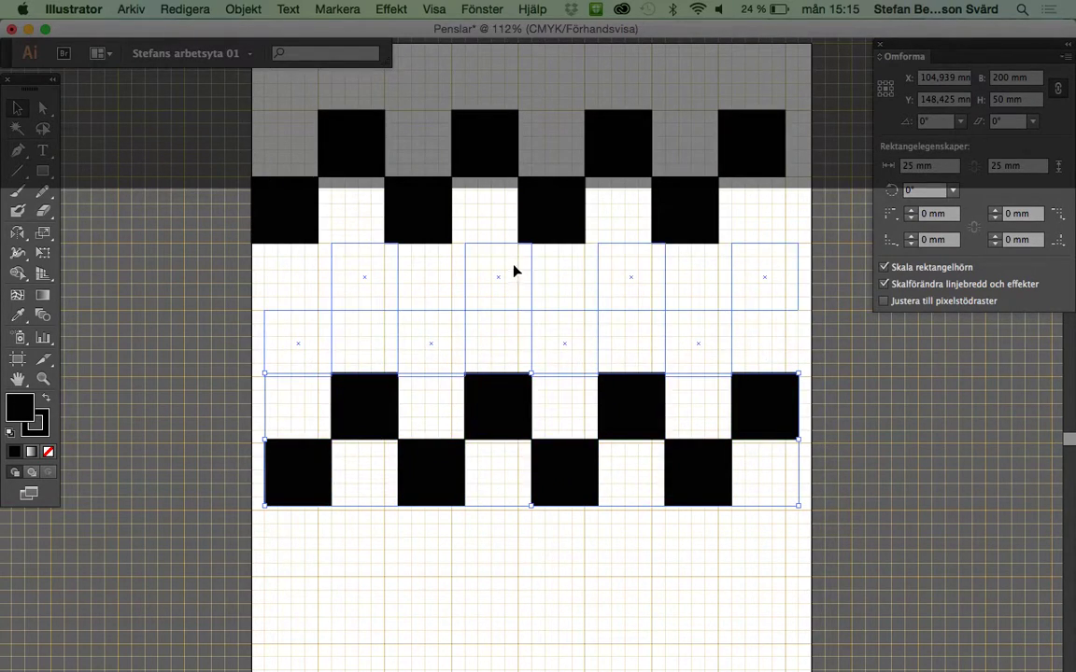
left_click_drag(504, 269, 504, 269)
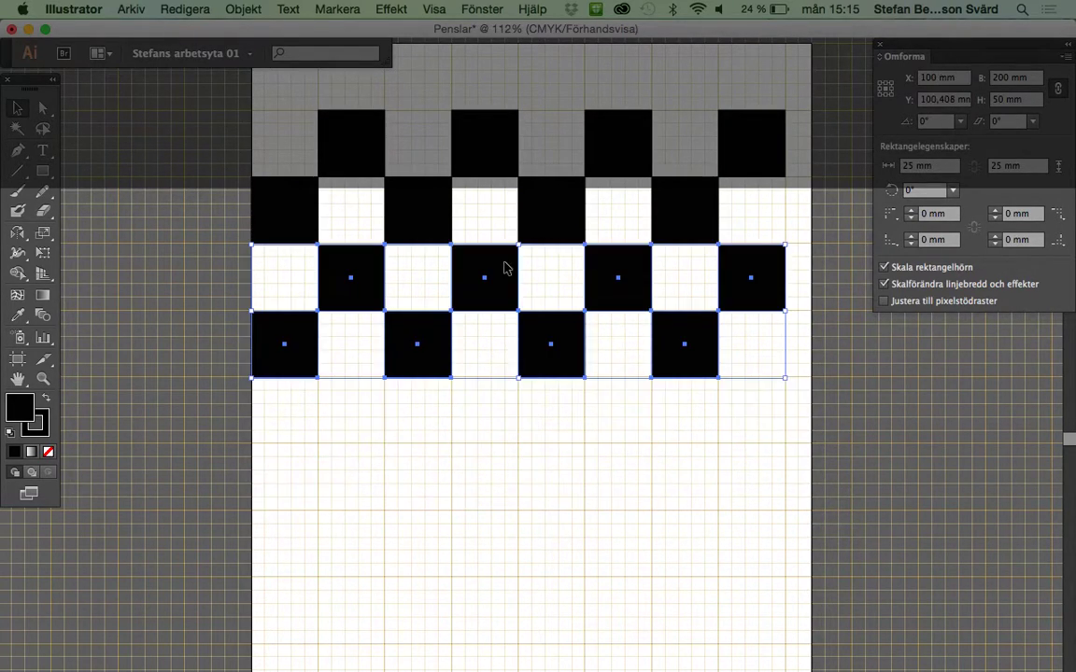
Step: Duplicate the four rows to complete the 8 × 8 checkerboard, then select all squares
left_click_drag(225, 90, 801, 402)
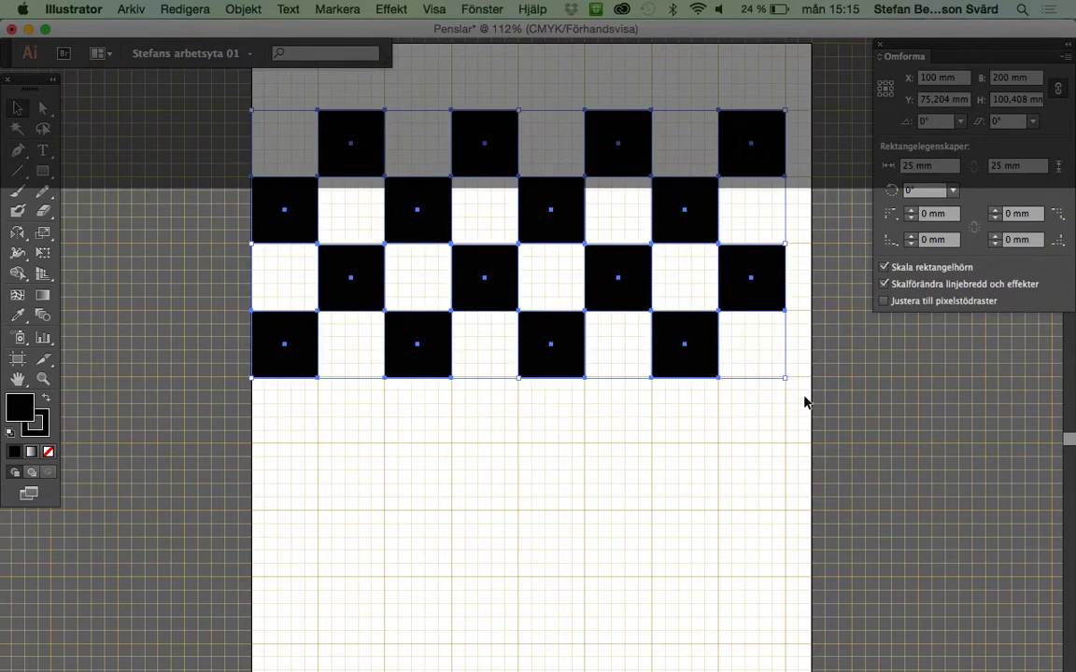
key("super+c")
key("super+v")
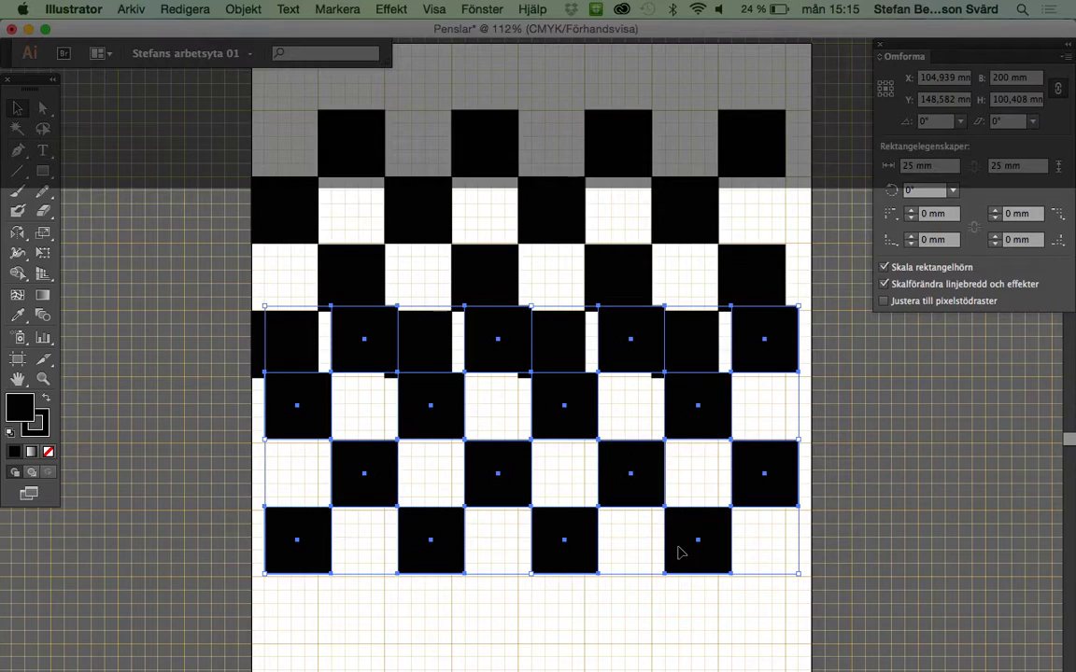
mouse_move(681, 557)
left_mouse_down()
mouse_move(676, 615)
mouse_move(663, 627)
left_mouse_up()
left_click(924, 535)
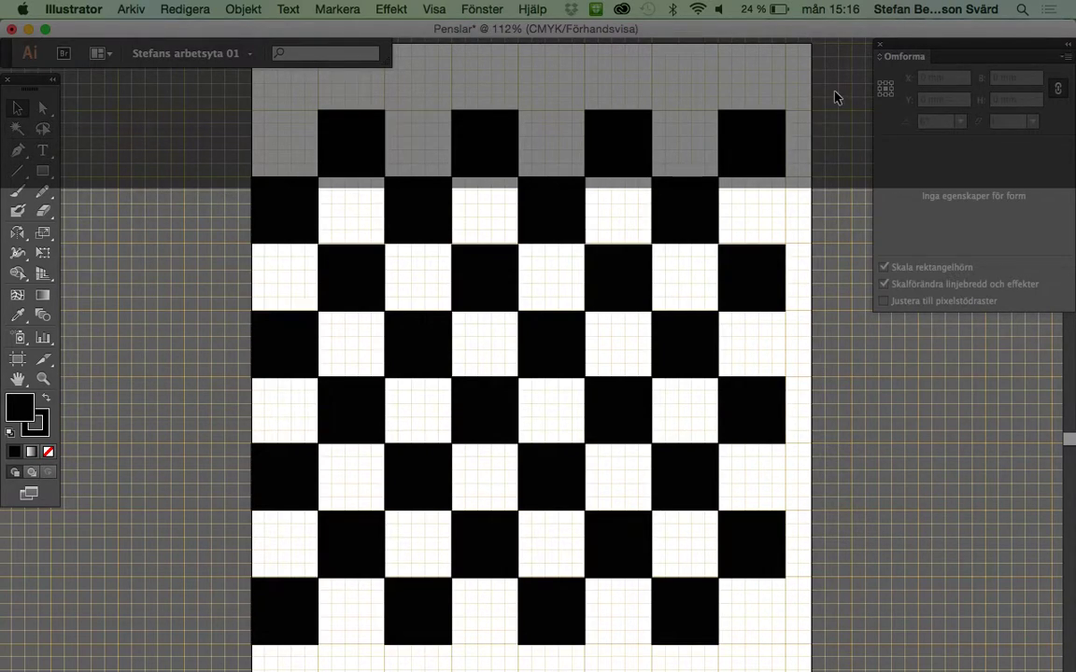
left_click_drag(225, 667, 228, 659)
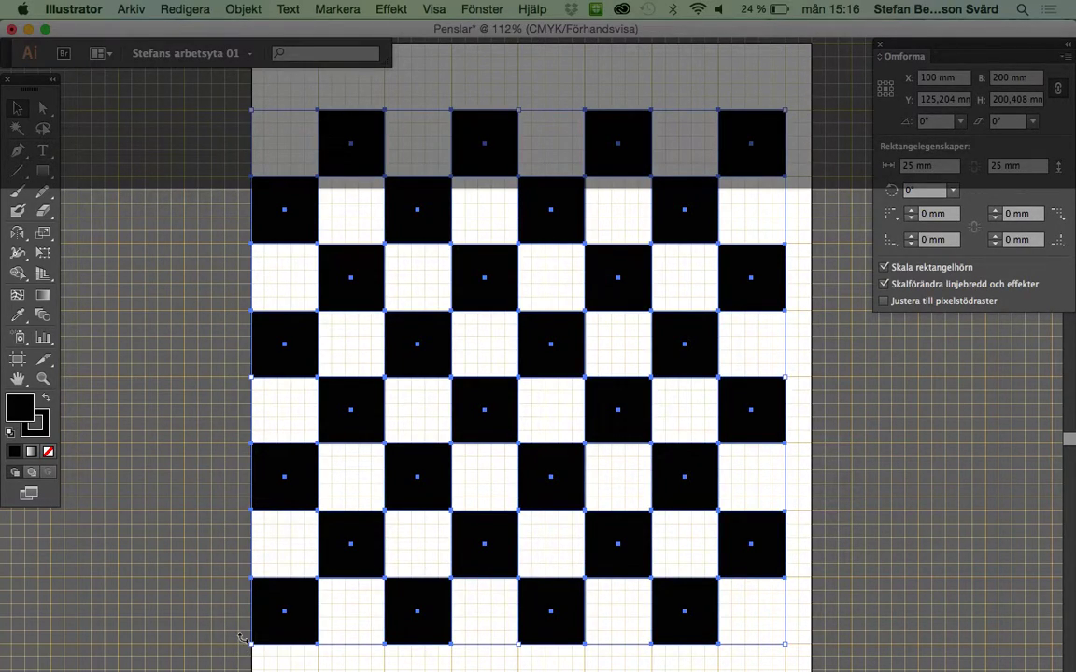
Step: Show the Brushes panel and start a new Pattern Brush from the checkerboard squares
left_click(501, 13)
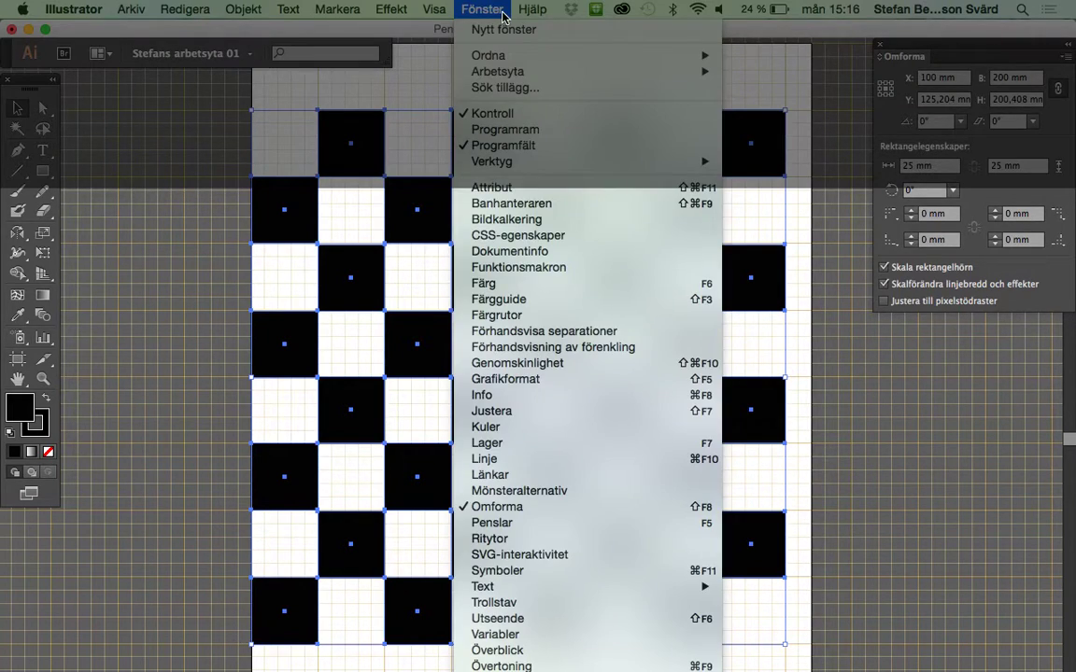
left_click(490, 525)
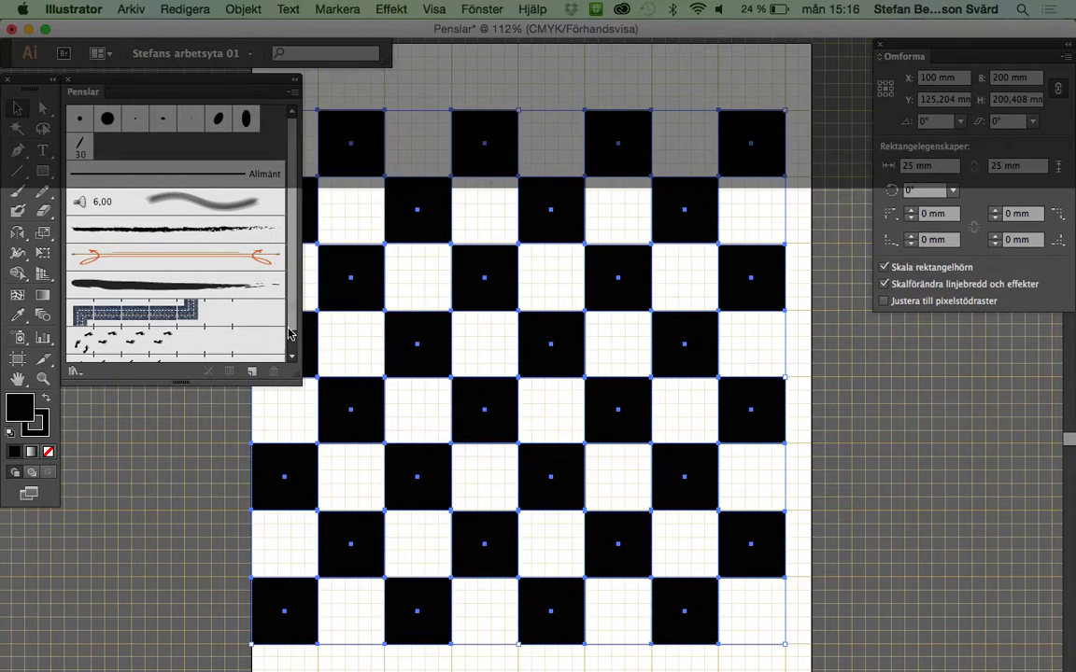
left_click(252, 372)
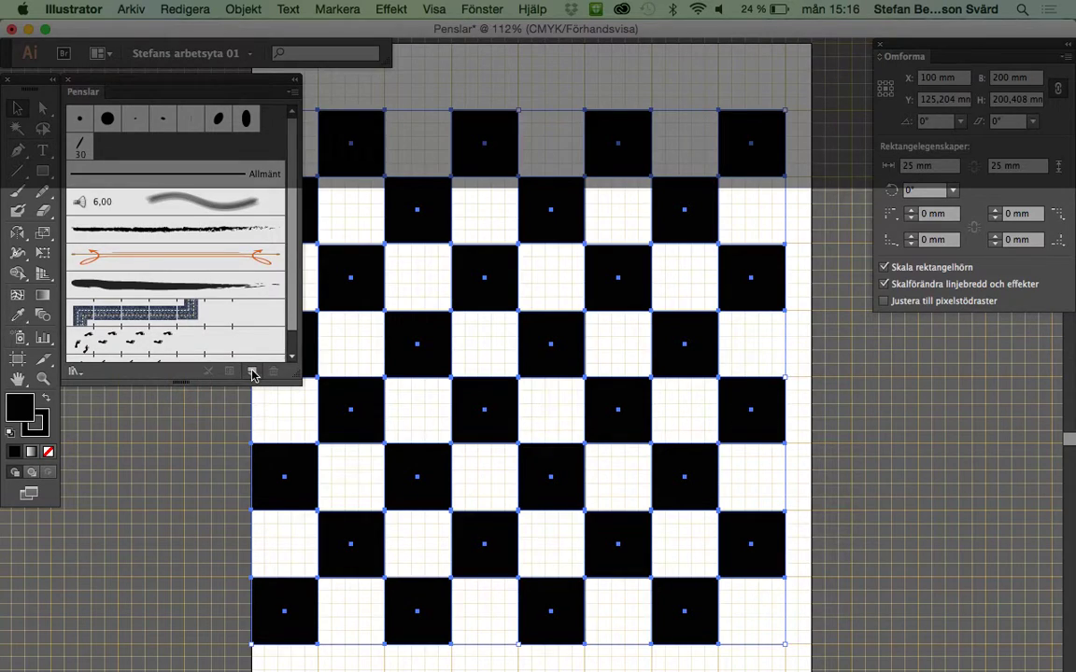
left_click(255, 373)
mouse_move(215, 369)
left_mouse_down()
mouse_move(244, 399)
mouse_move(185, 402)
left_mouse_up()
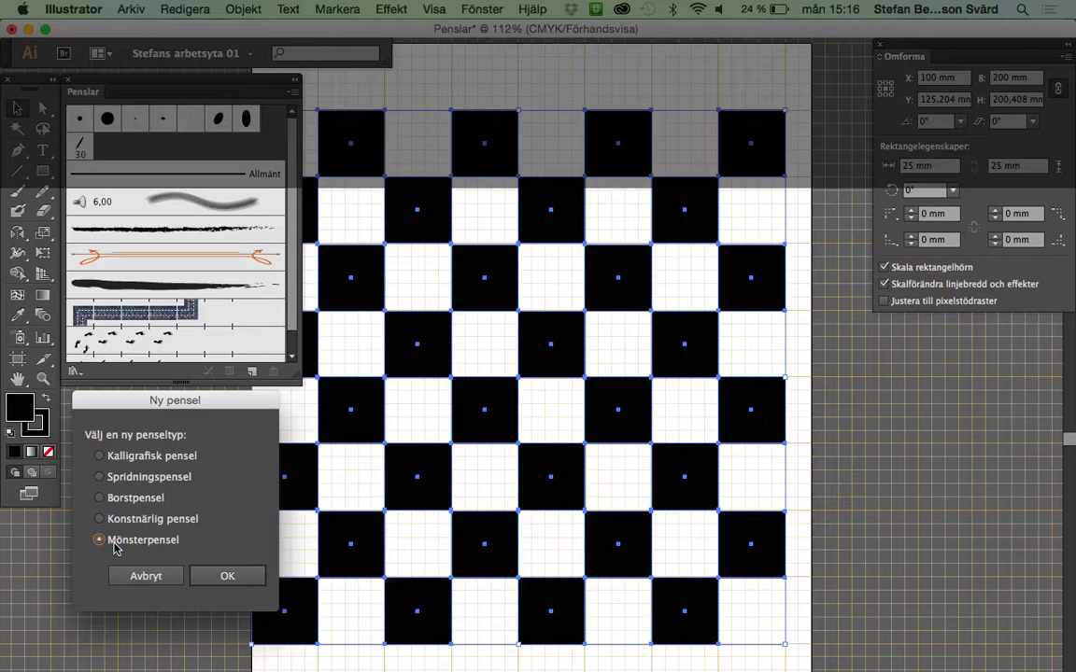
left_click(228, 576)
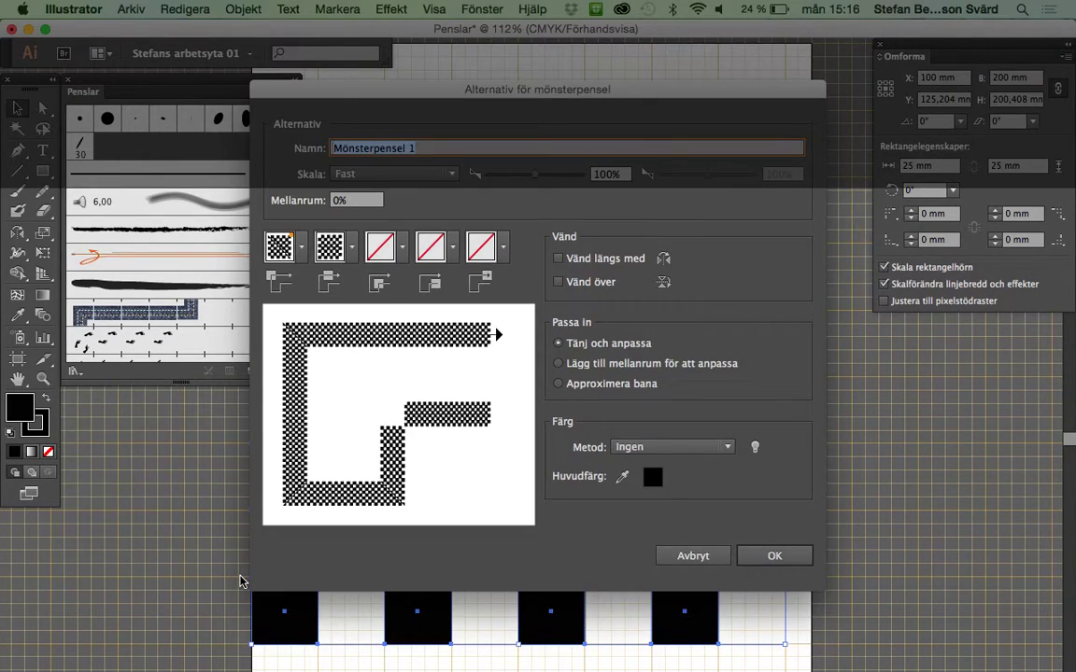
Step: Name the checkerboard pattern brush, keep the Original side tile, and confirm it
type("Stefans chackrutor")
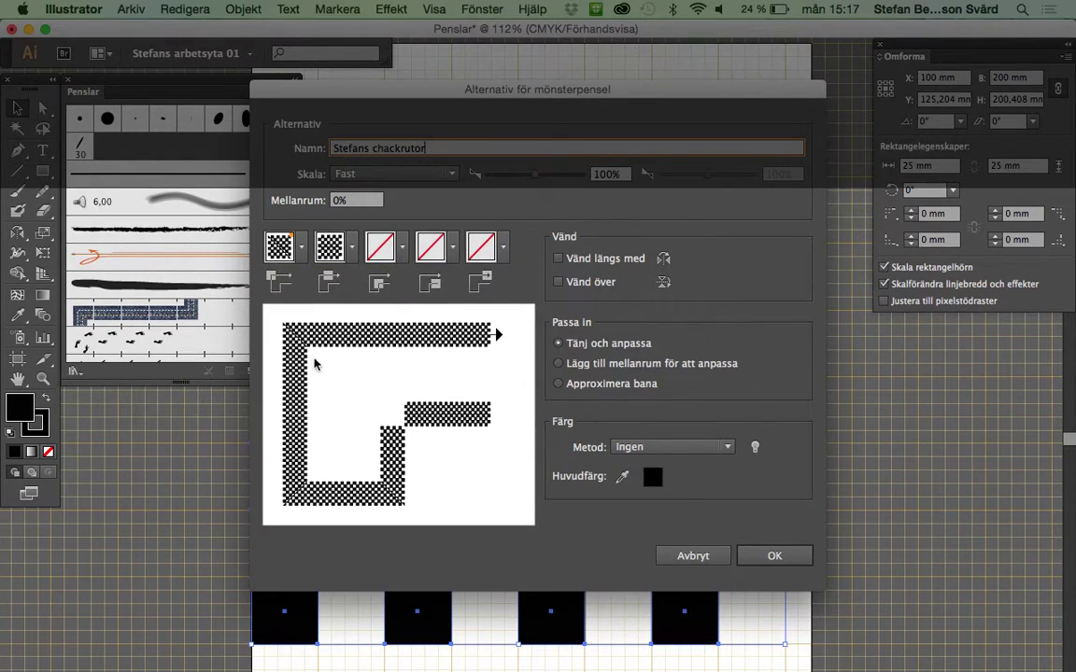
left_click(333, 248)
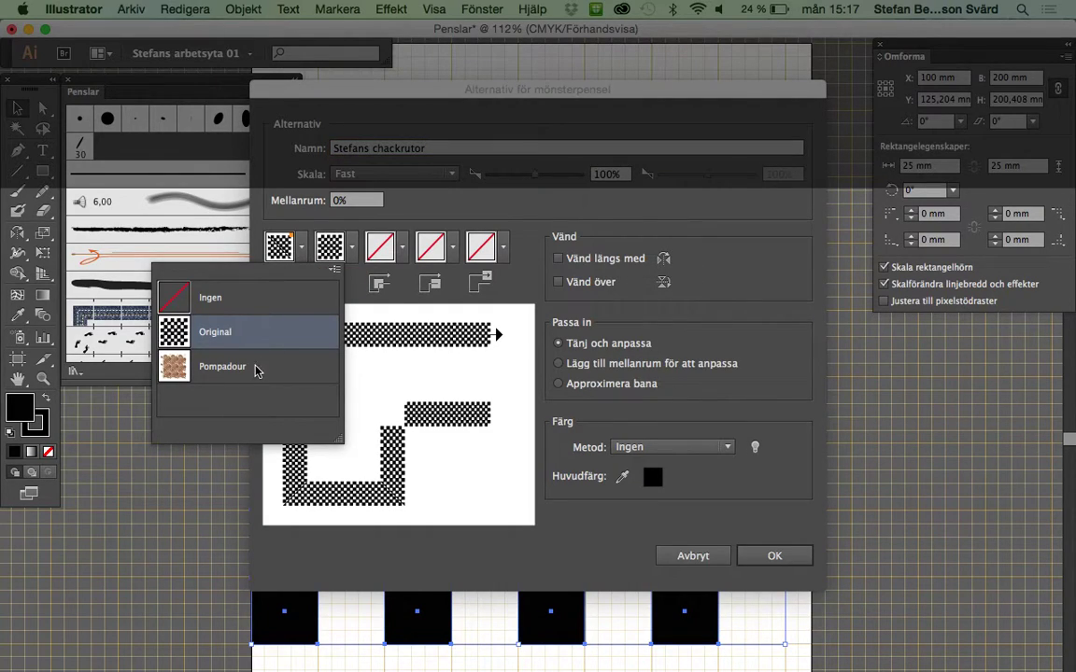
left_click(196, 334)
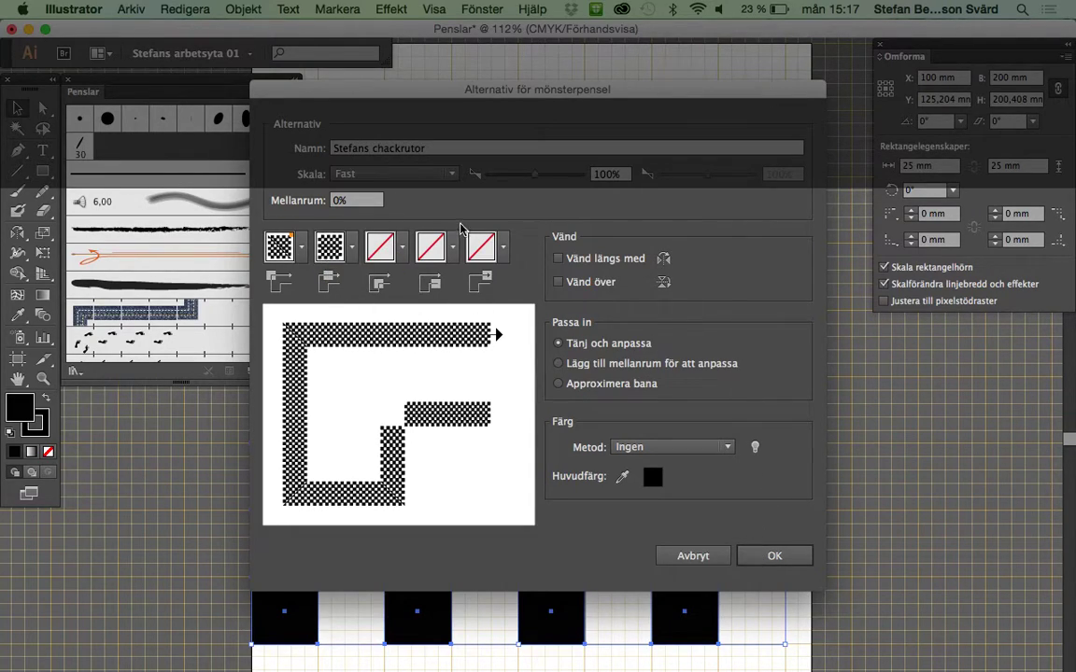
left_click(777, 557)
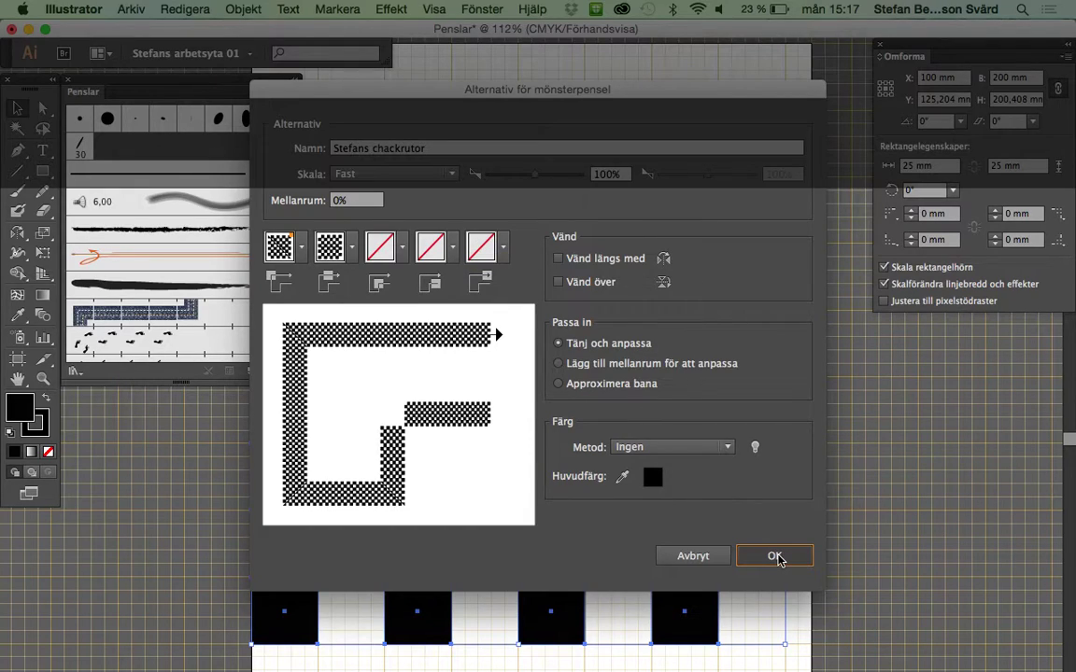
left_click(777, 557)
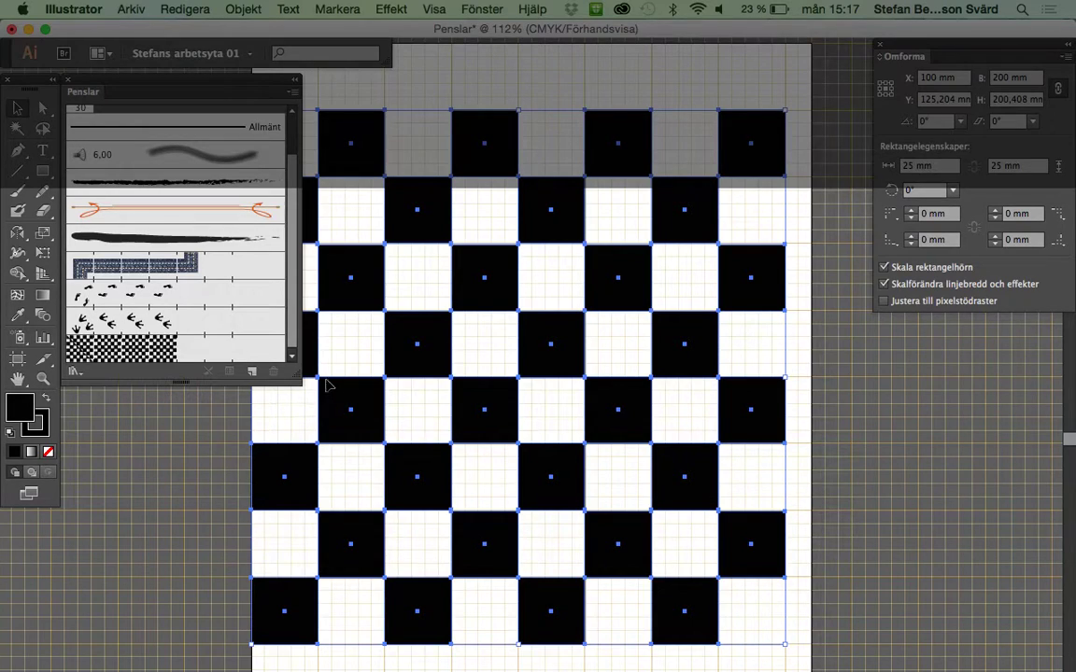
Step: Apply the new checker brush to the squares, then delete them and choose the Paintbrush
left_click_drag(296, 379, 297, 423)
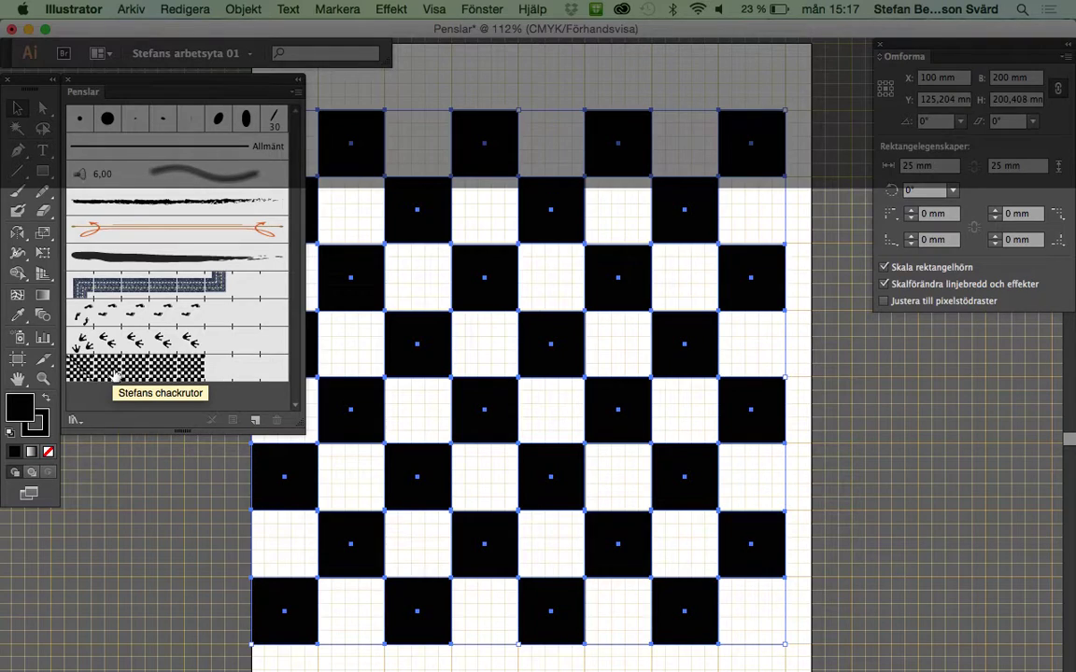
left_click(136, 357)
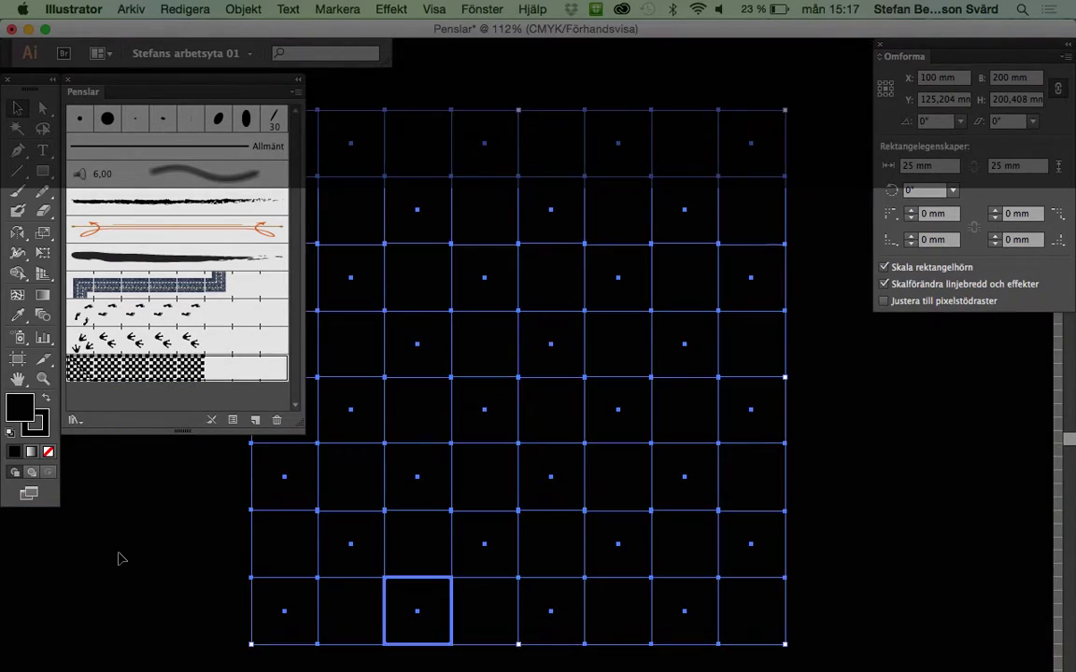
left_click(119, 559)
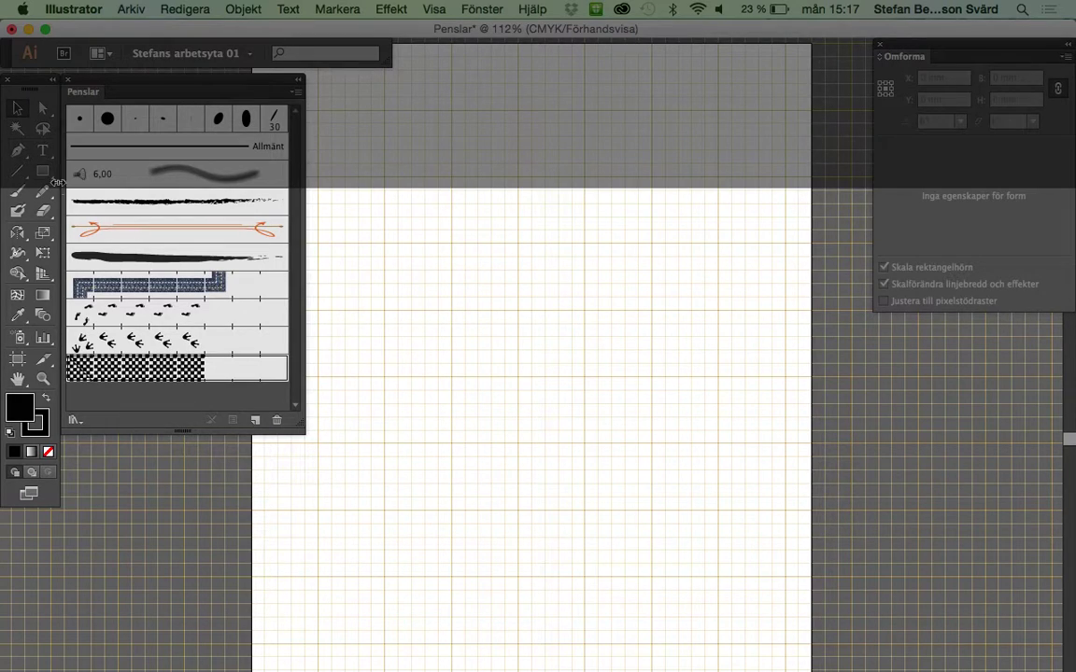
left_click(18, 195)
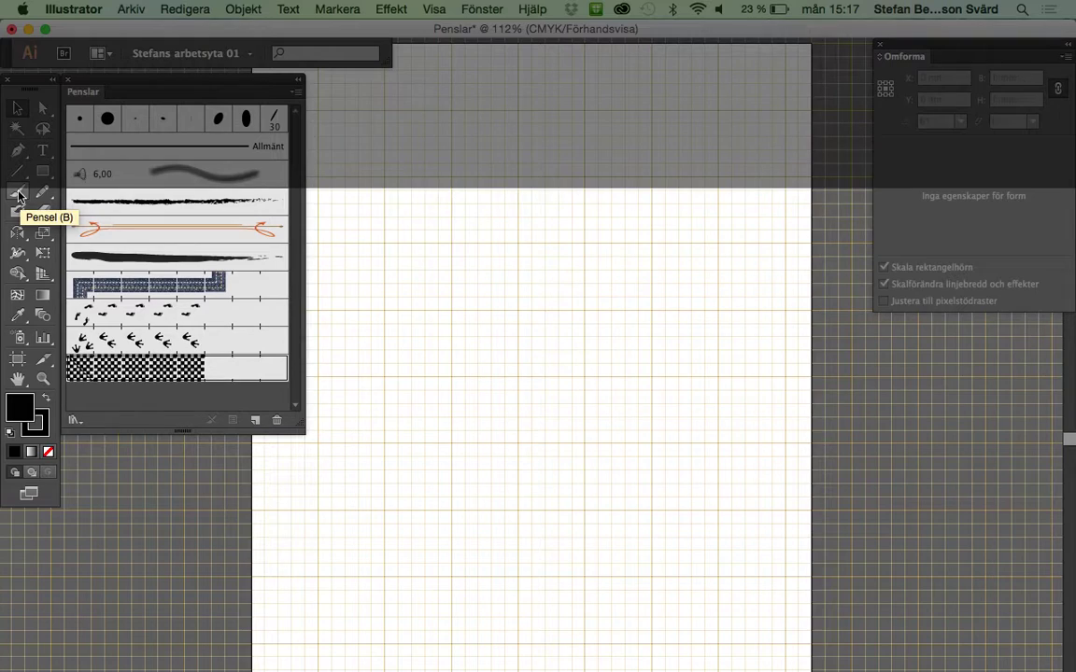
left_click(19, 195)
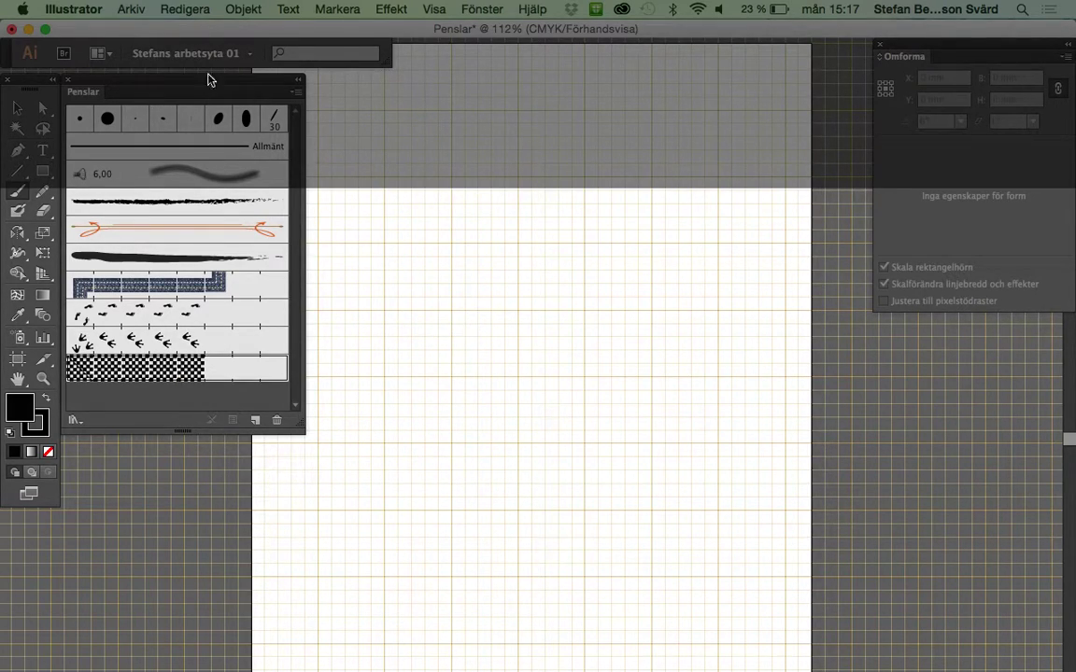
left_click(68, 79)
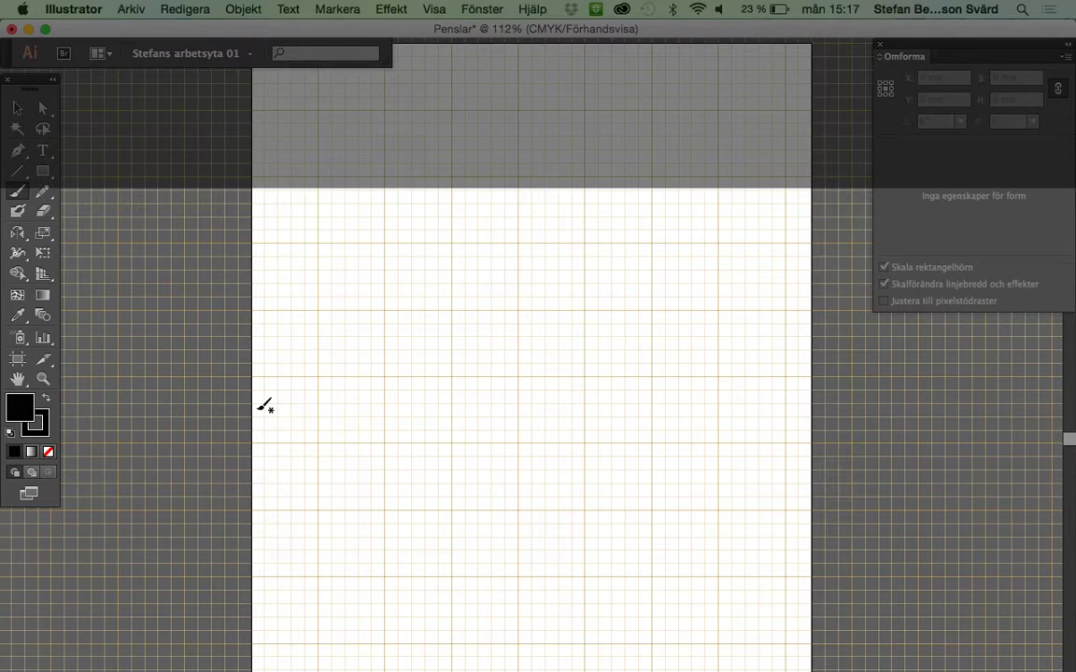
Step: Paint a no-fill checkerboard stroke, redo the warped flag, then undo it
key("slash")
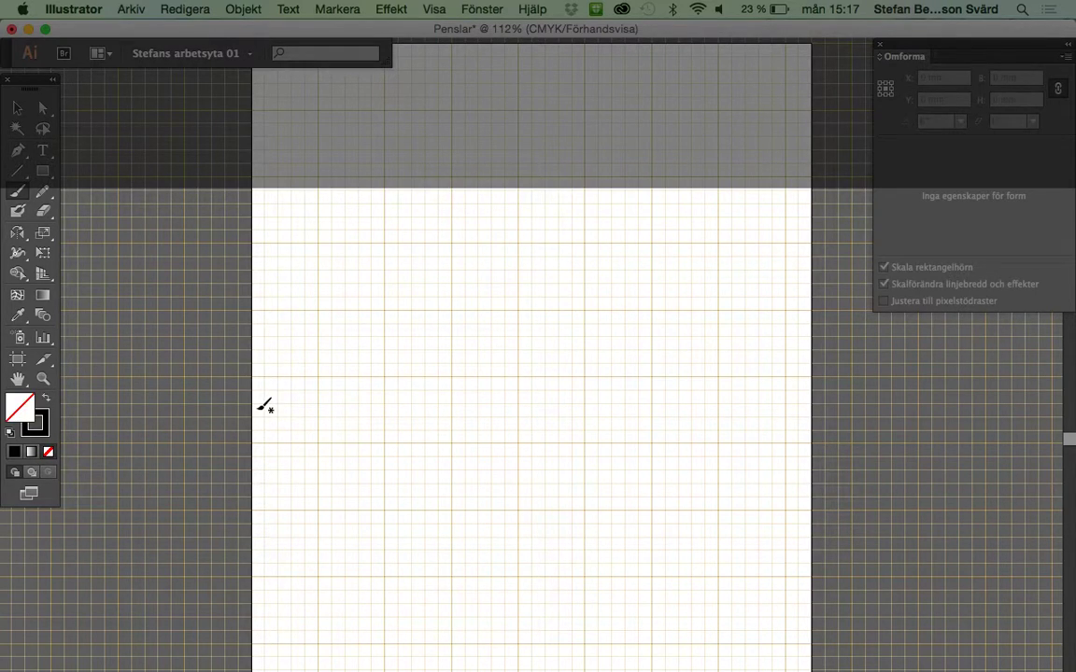
left_click_drag(259, 408, 811, 409)
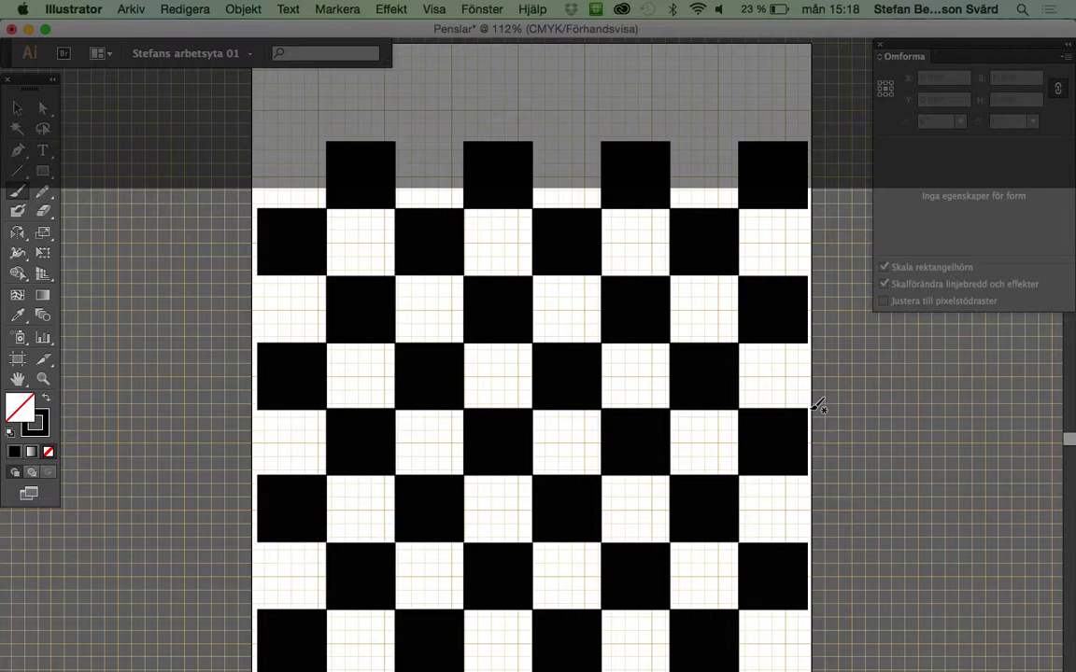
key("super+z")
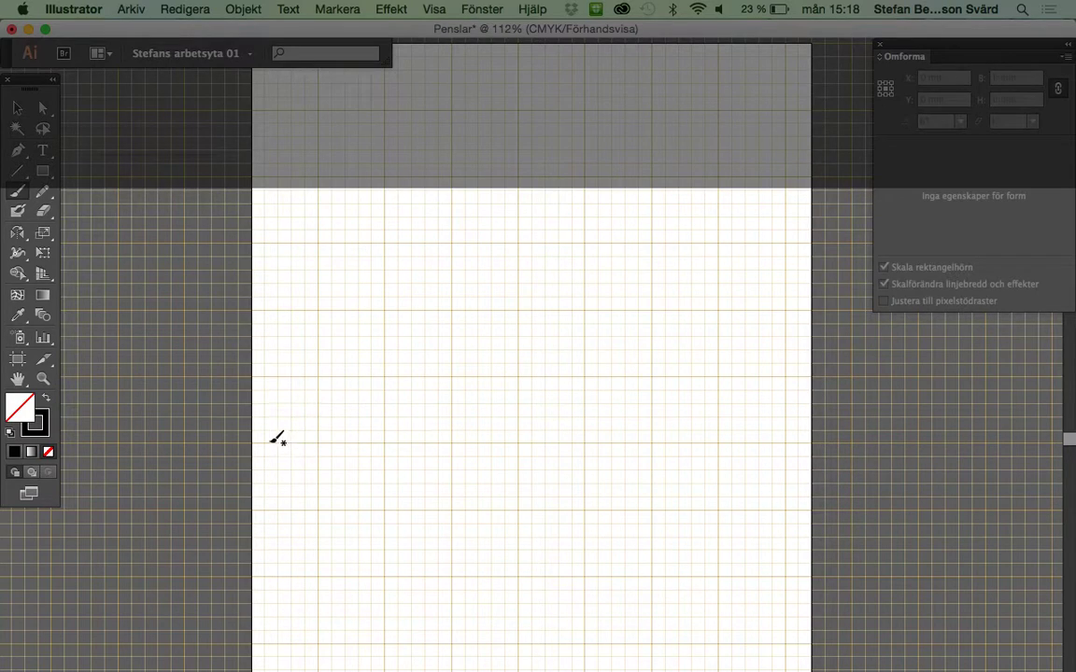
key("super+shift+z")
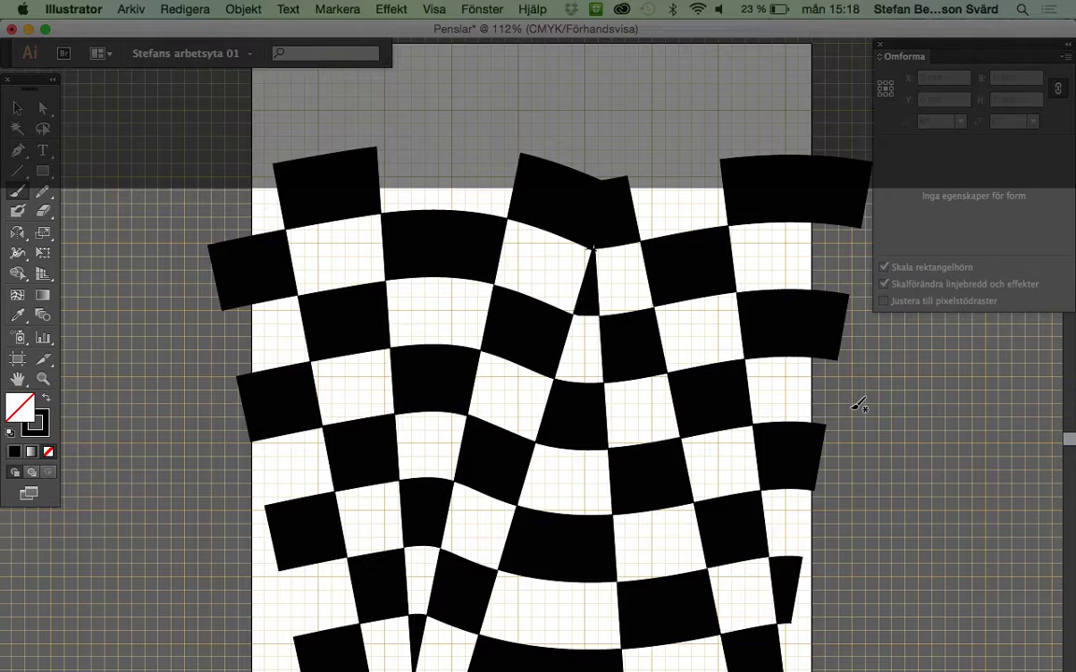
key("super+z")
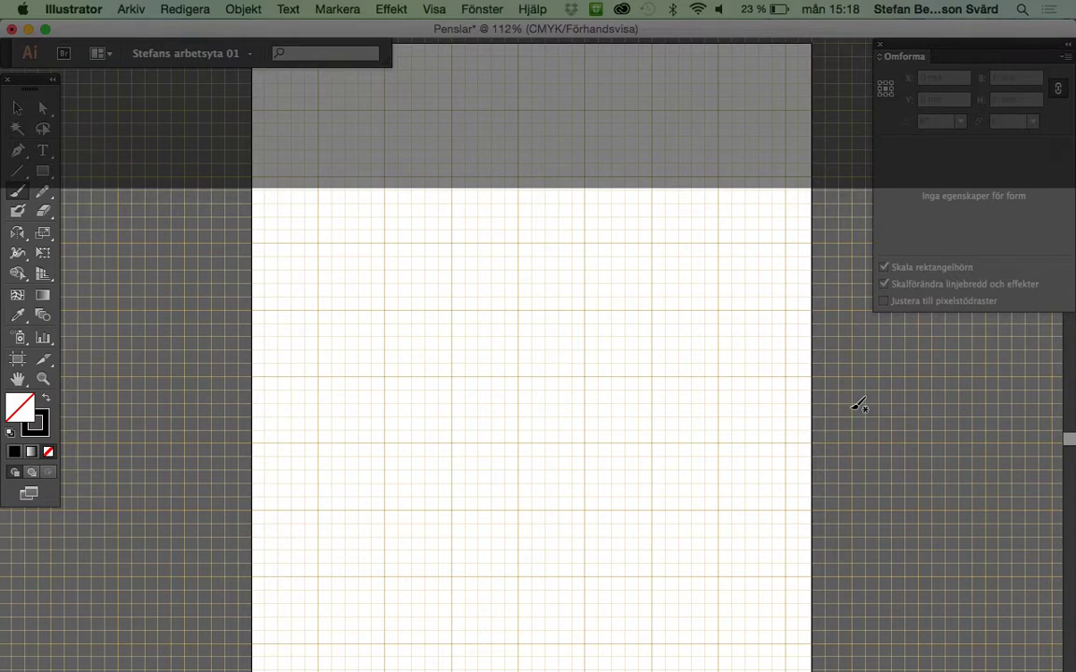
left_click(43, 175)
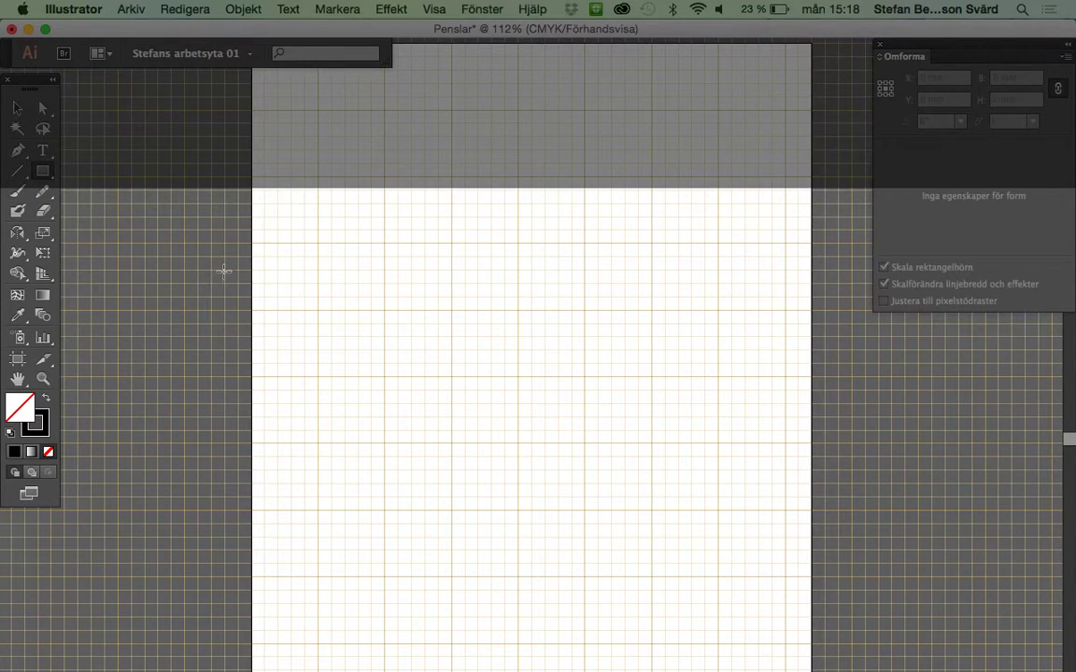
Step: Draw a rectangle with white fill and a 10 pt black outline
left_click_drag(370, 178, 558, 352)
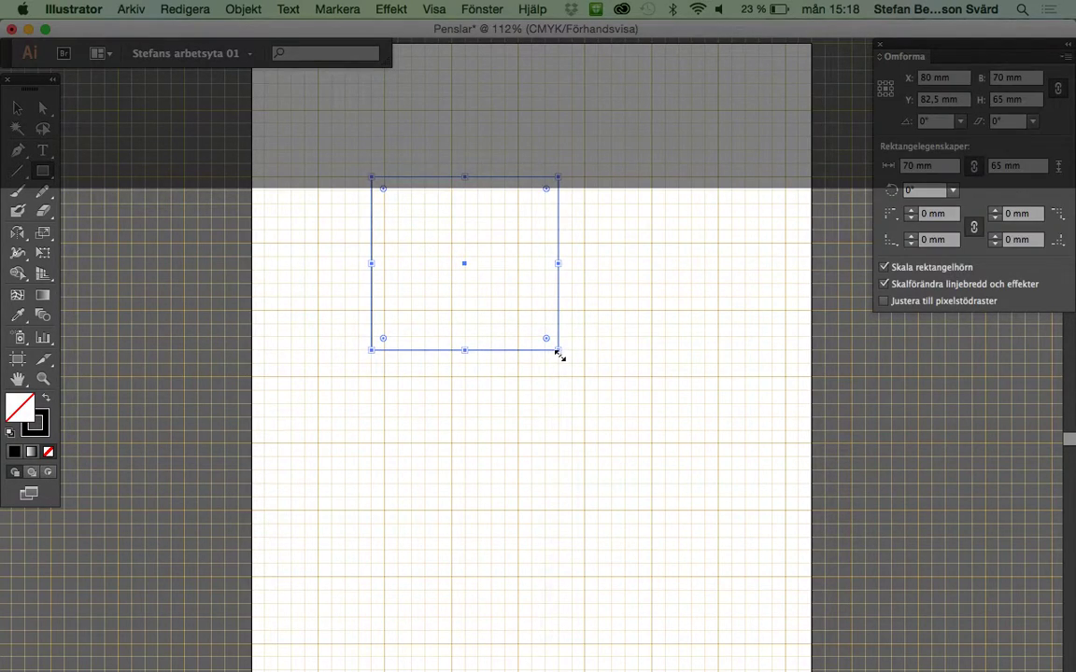
left_click(10, 431)
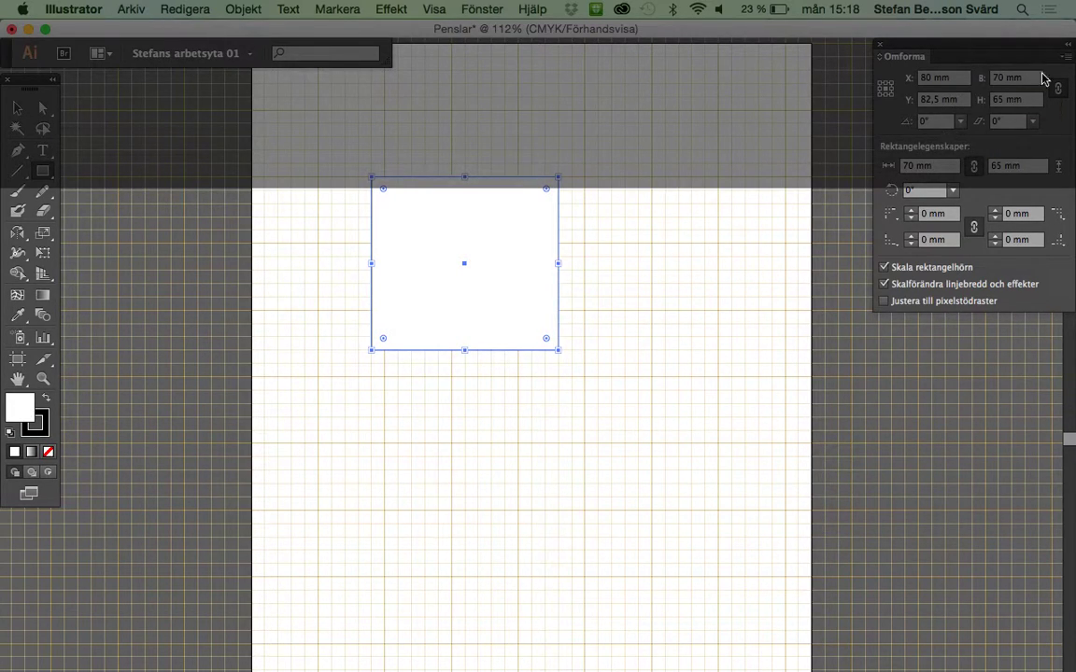
left_click(483, 9)
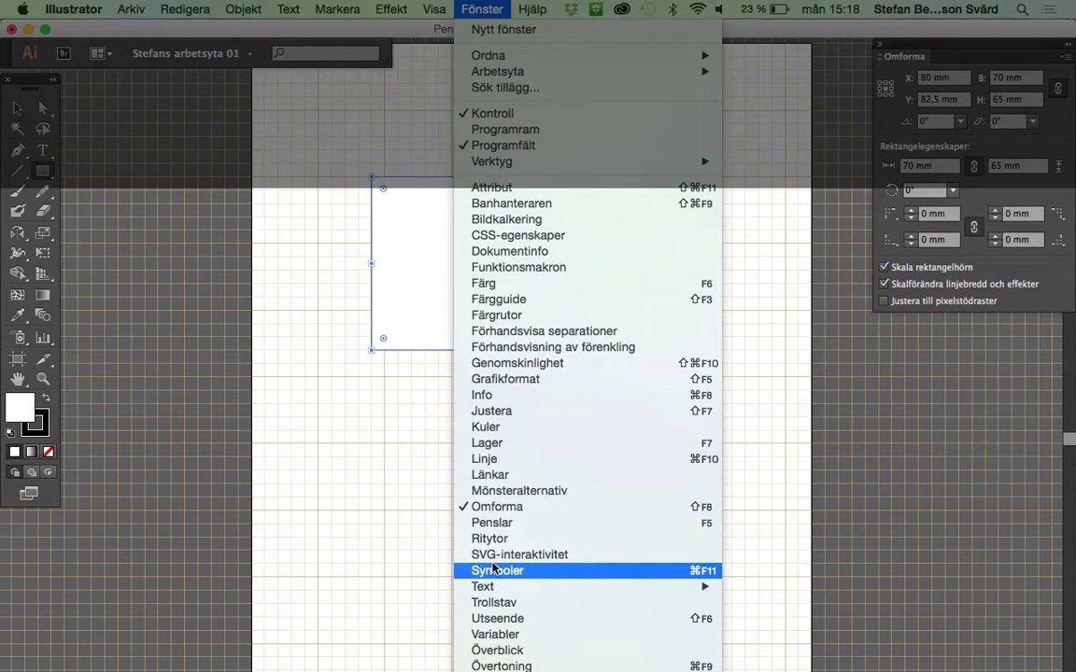
left_click(497, 458)
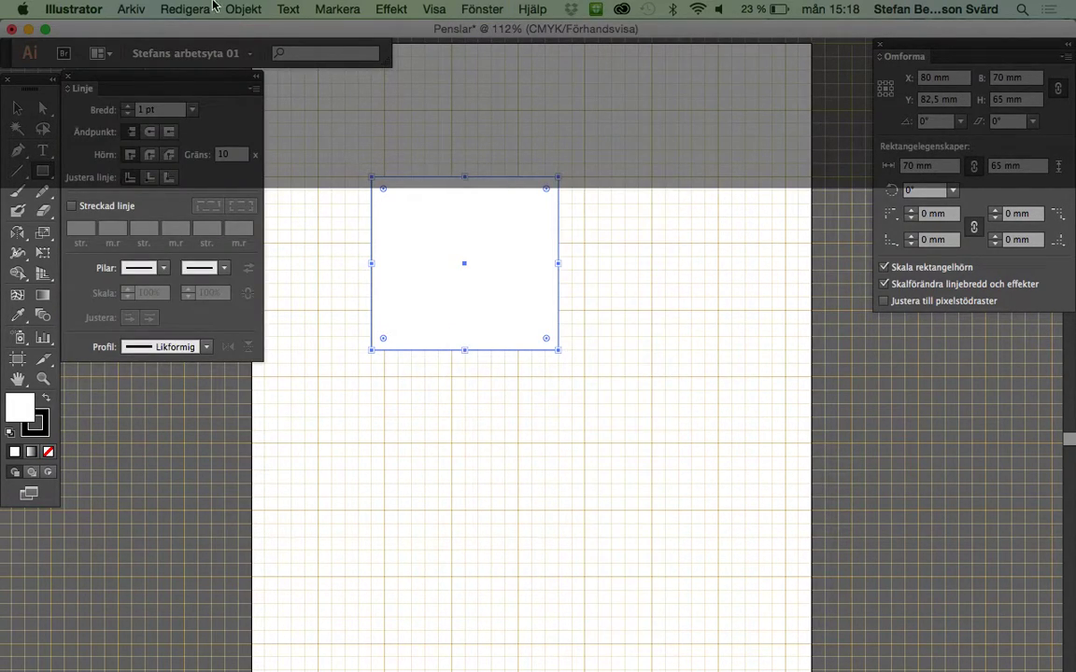
left_click(127, 109)
left_click(128, 109)
left_click(128, 110)
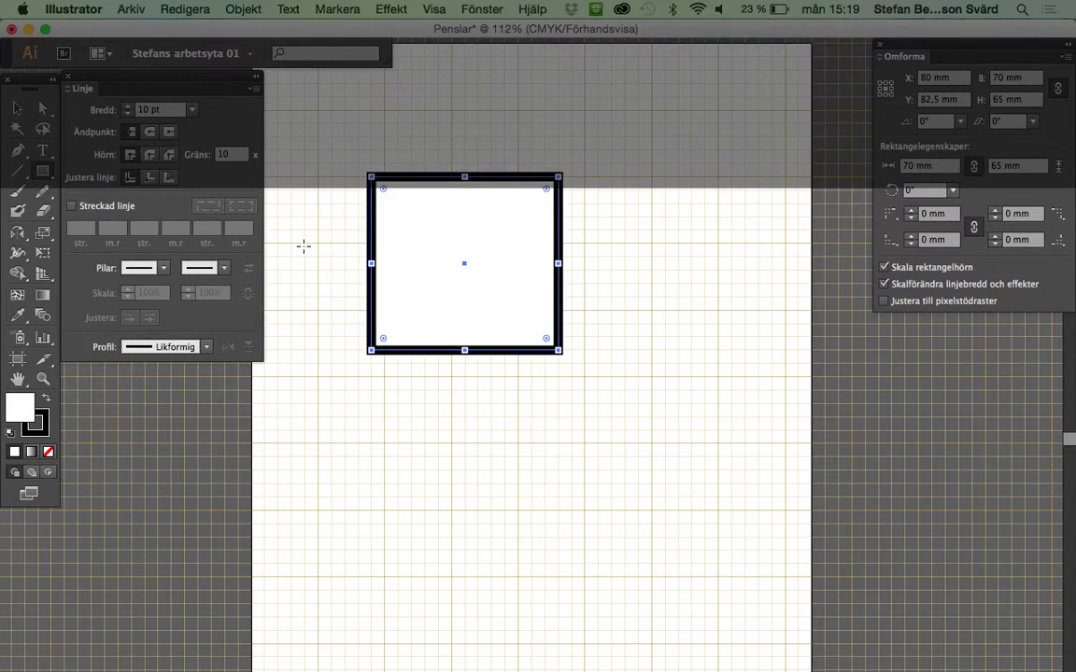
Step: Draw a wide ellipse below the rectangle
left_click(43, 171)
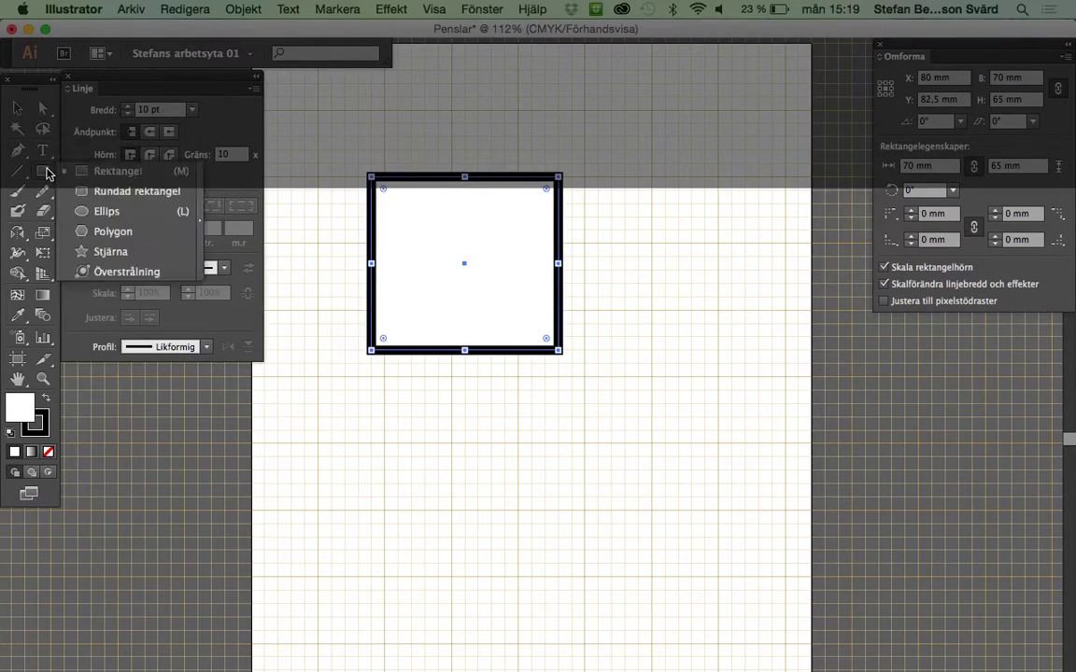
left_click(98, 211)
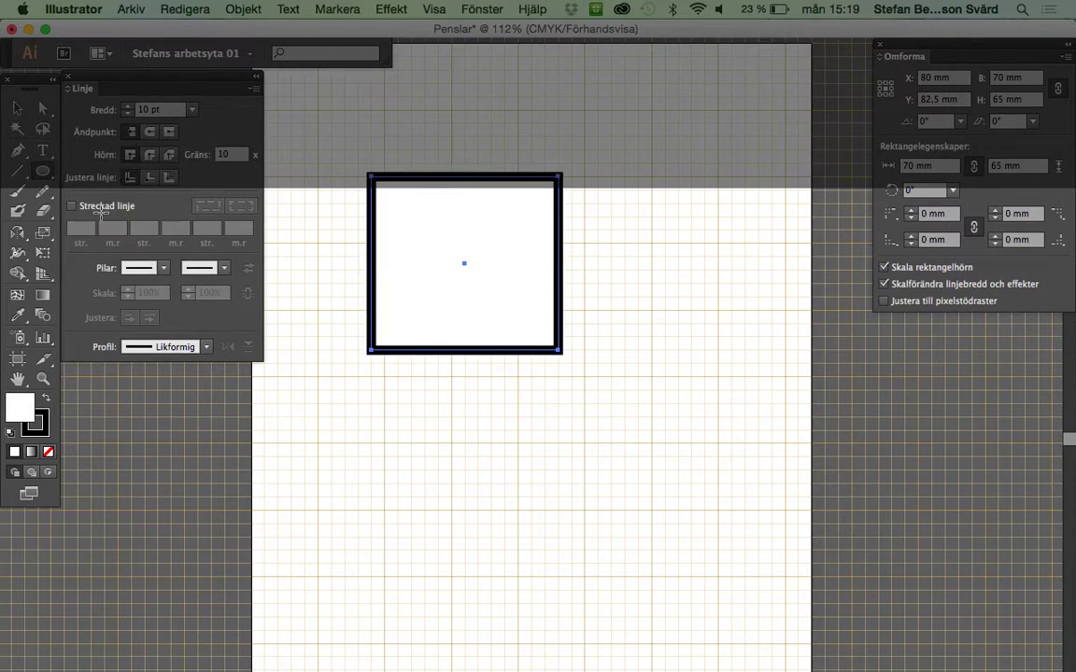
left_click_drag(758, 430, 514, 539)
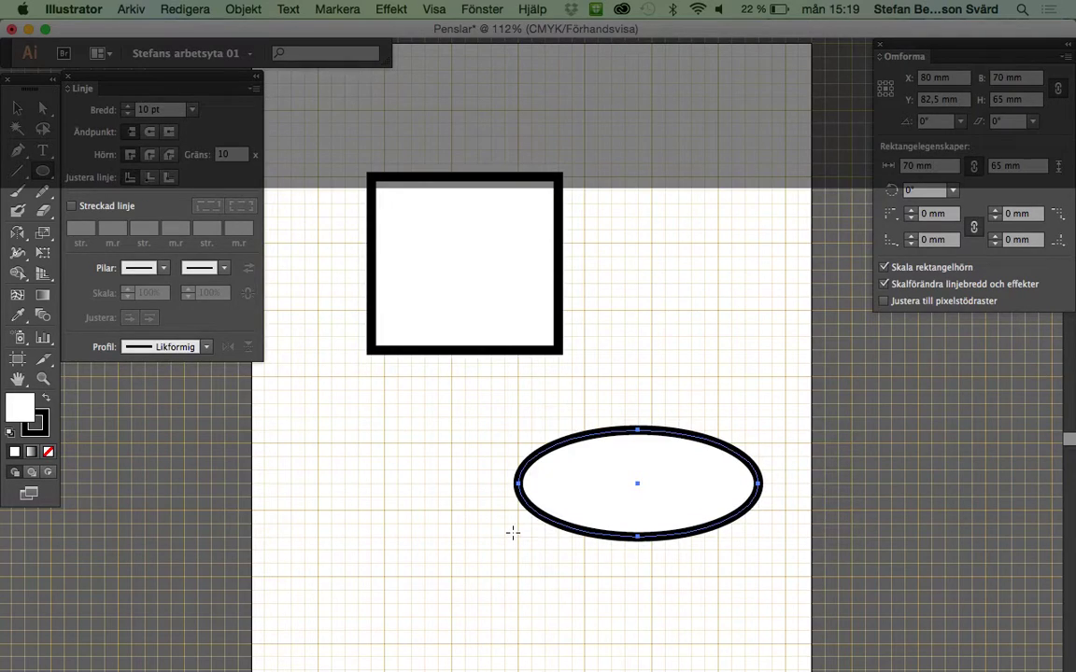
Step: Add a five-pointed star near the bottom, then select the square
left_click(42, 171)
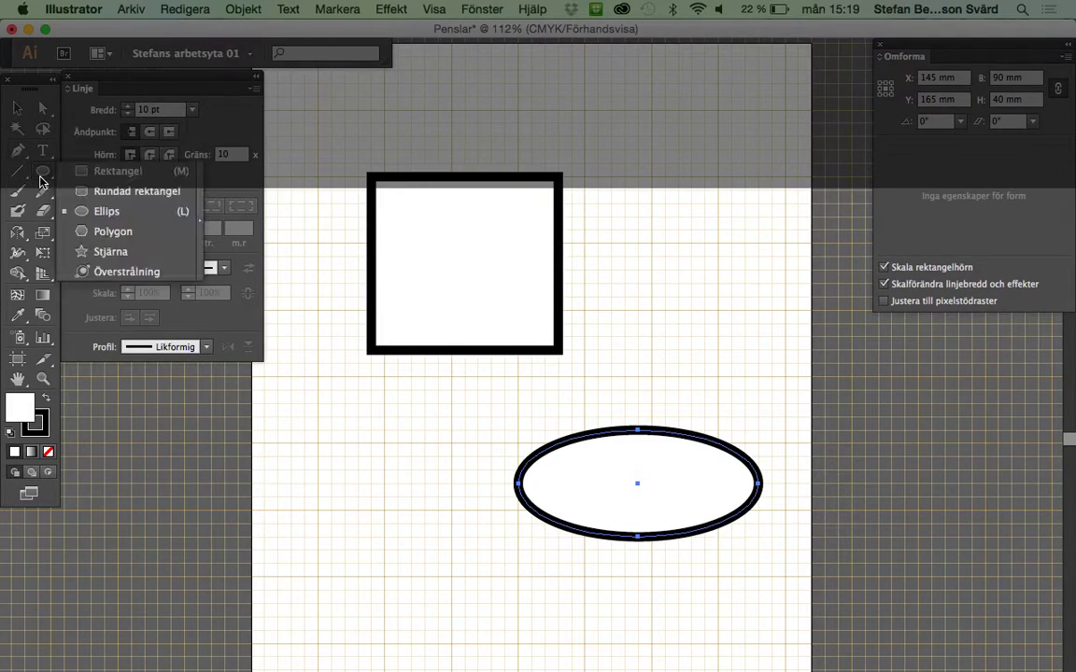
left_click_drag(54, 219, 111, 252)
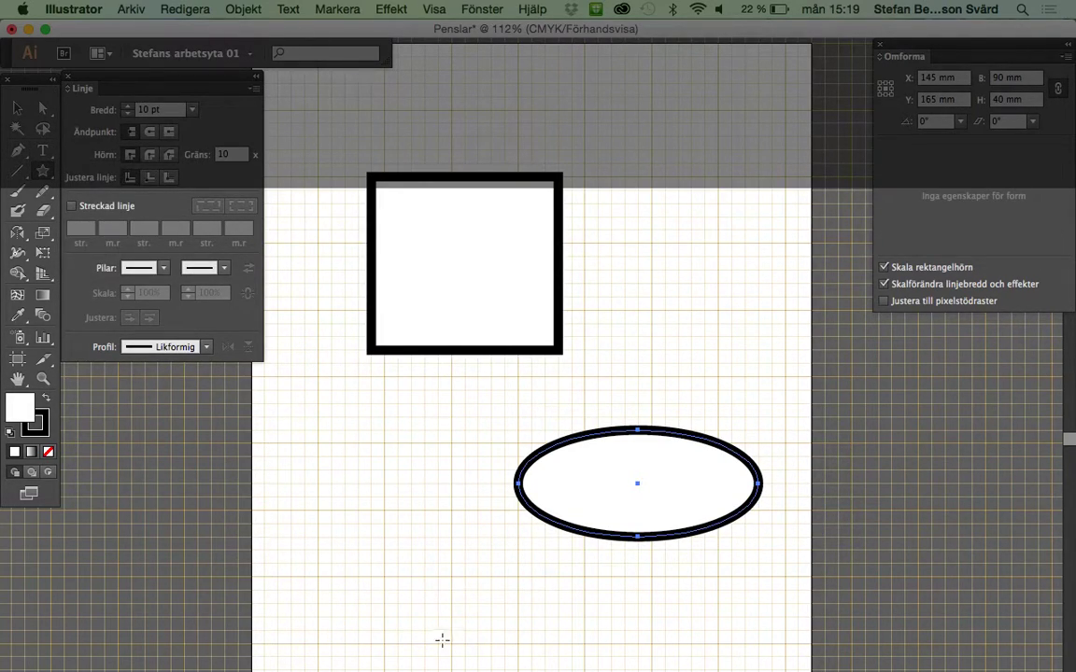
left_click(430, 669)
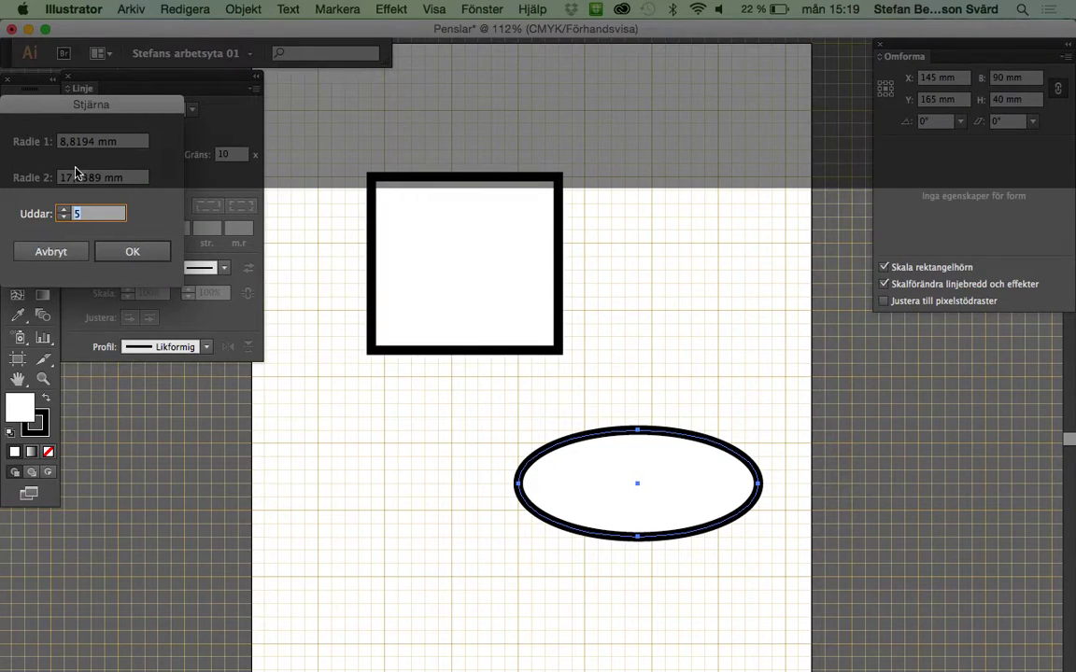
left_click(136, 249)
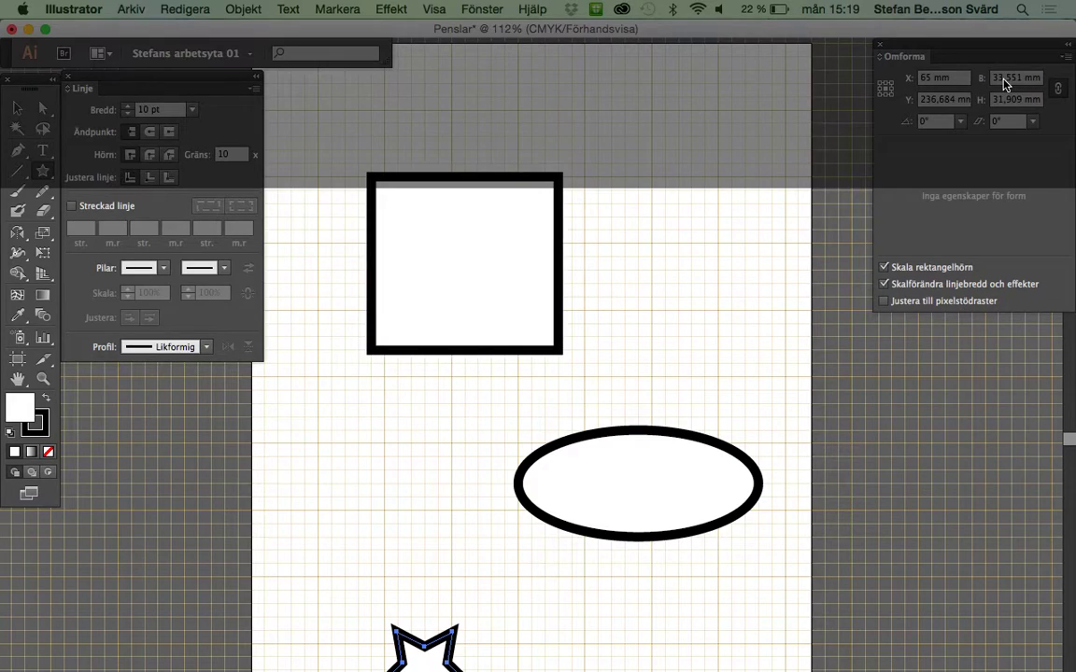
type("55,551")
key("Tab")
left_click(923, 451)
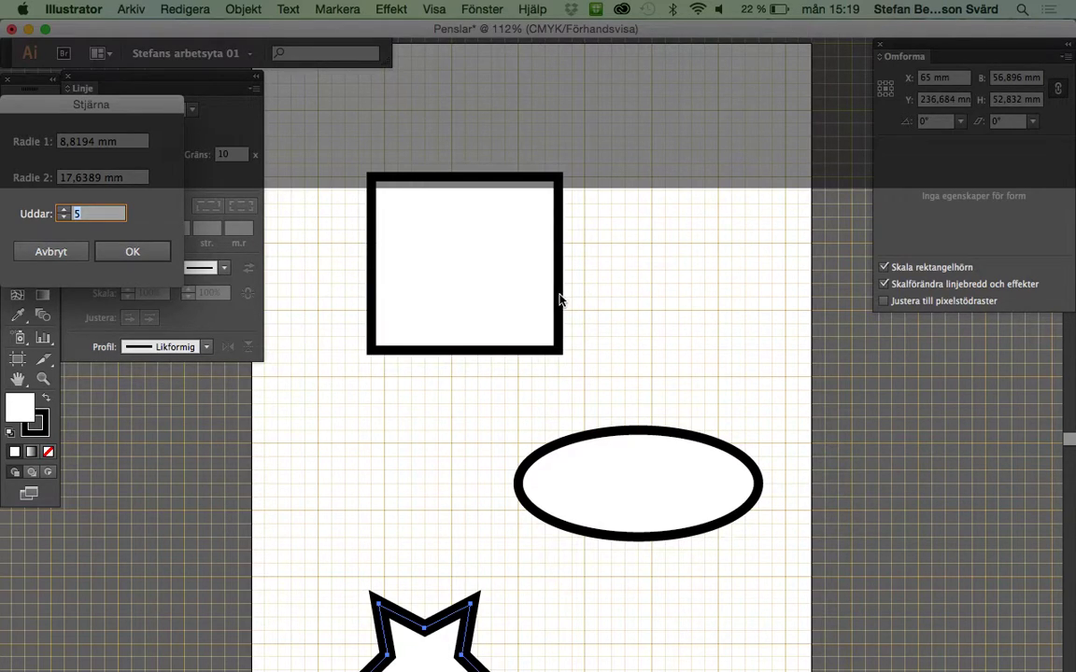
left_click(51, 251)
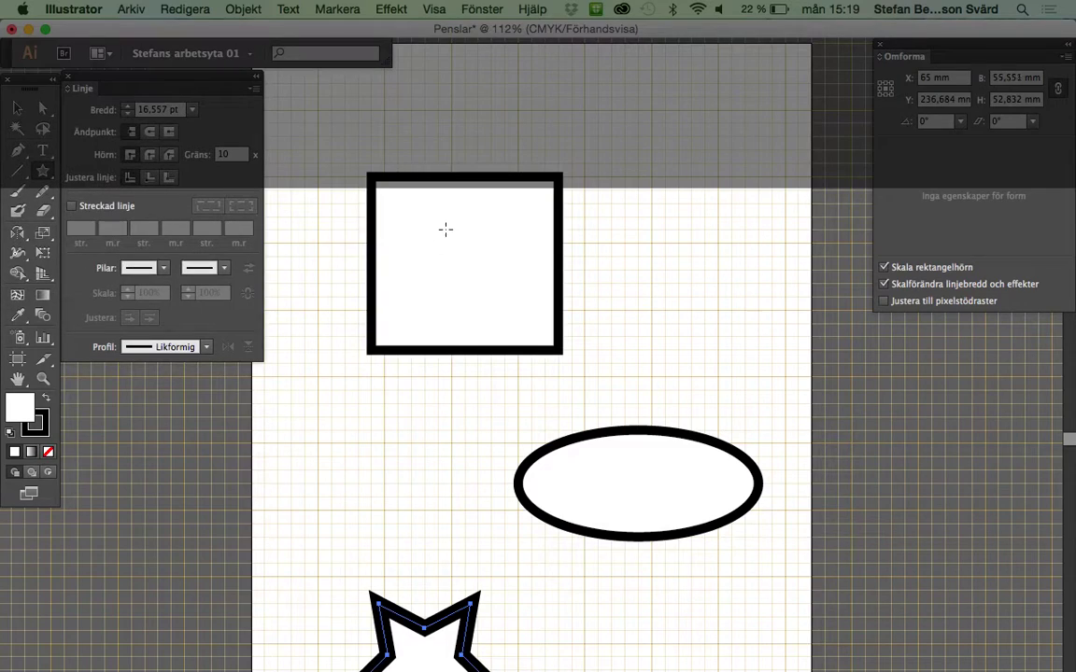
left_click(22, 111)
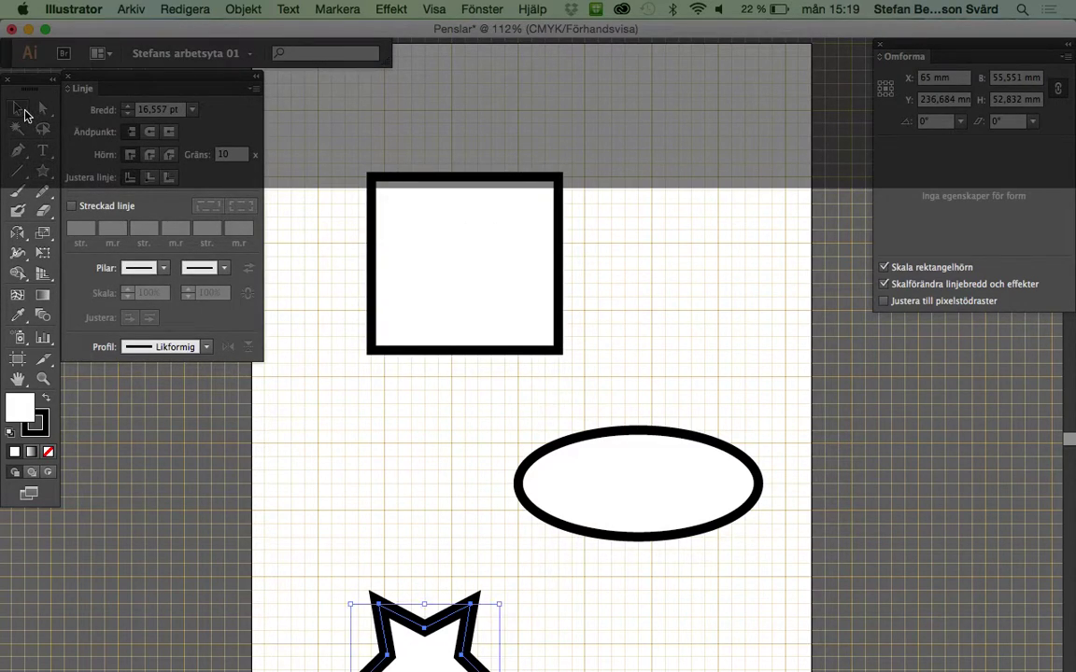
left_click(376, 244)
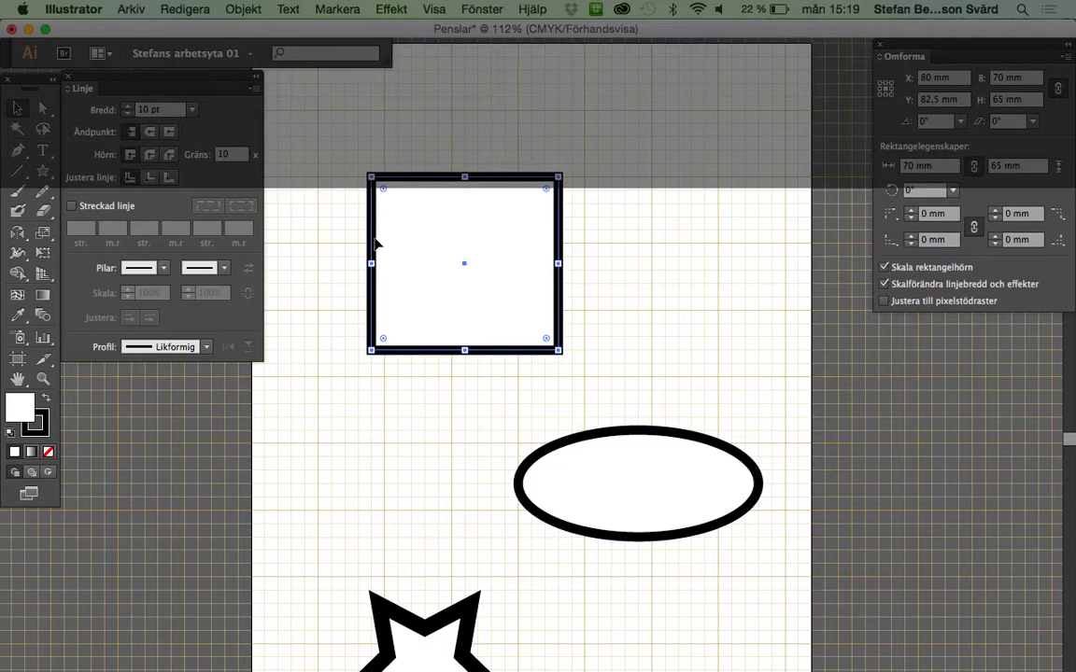
Step: Open the Elegant lockigt och blomster brush library and give the square a card-suit border
left_click(482, 10)
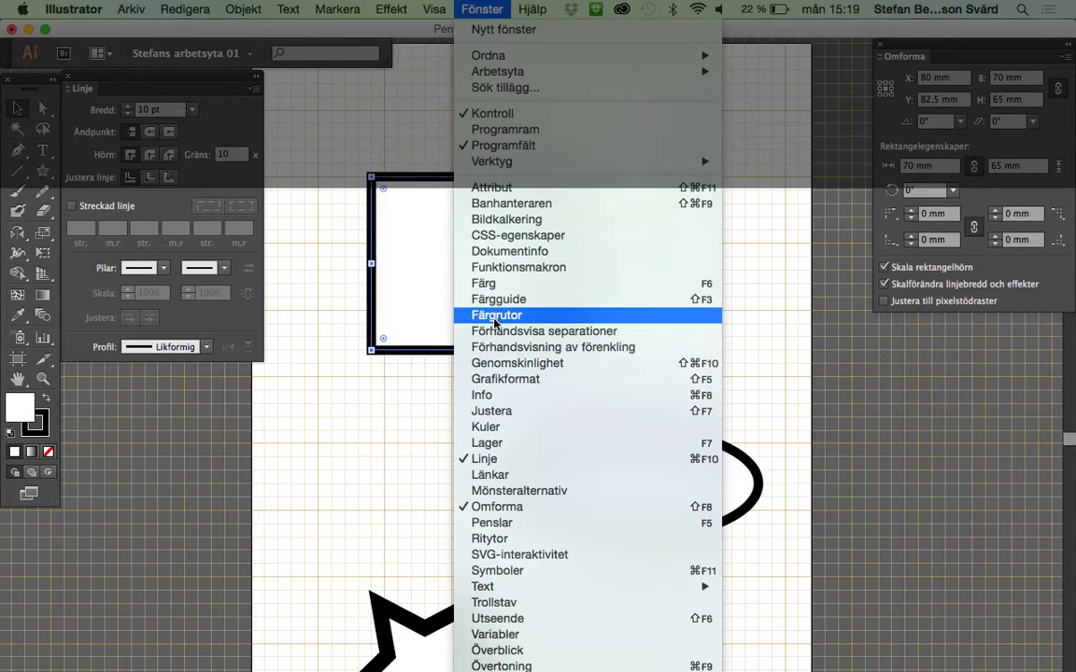
left_click(520, 523)
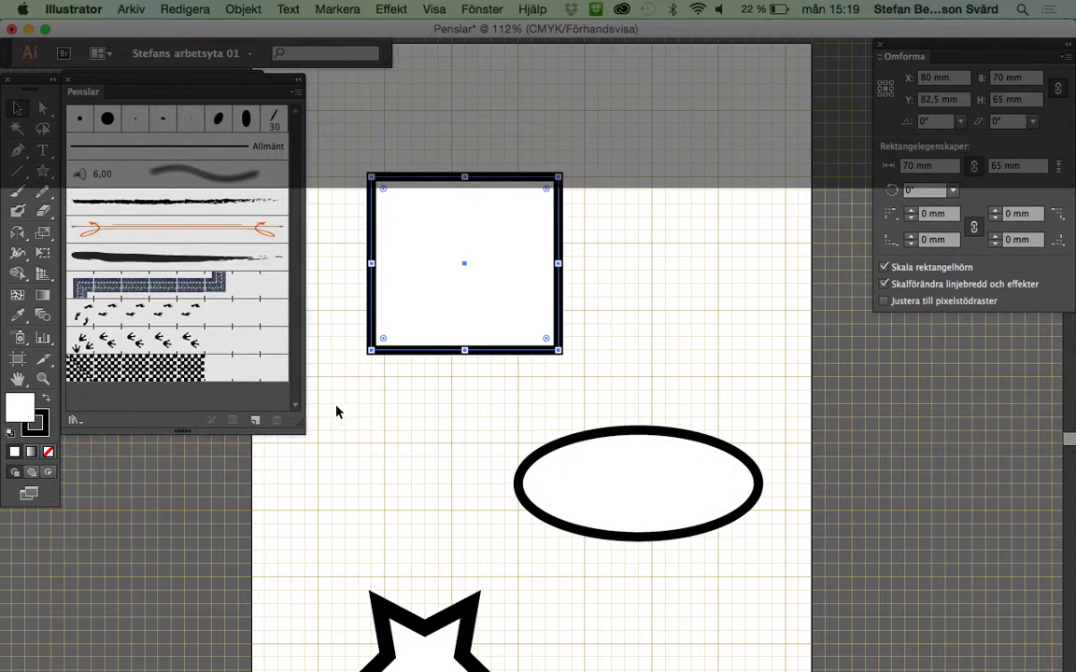
left_click(74, 422)
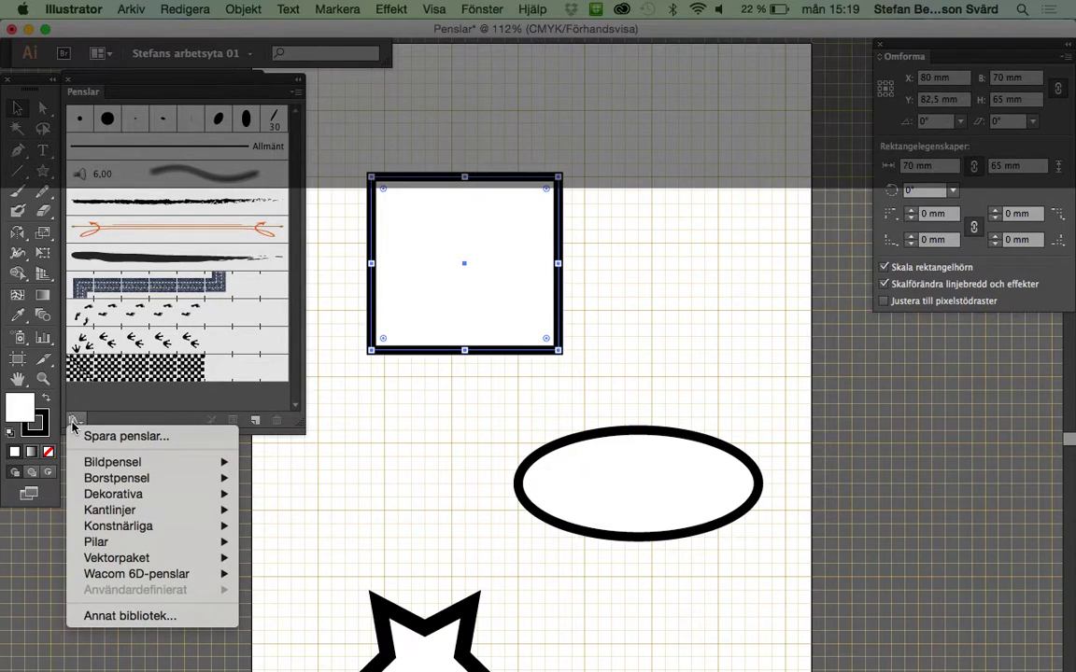
mouse_move(113, 494)
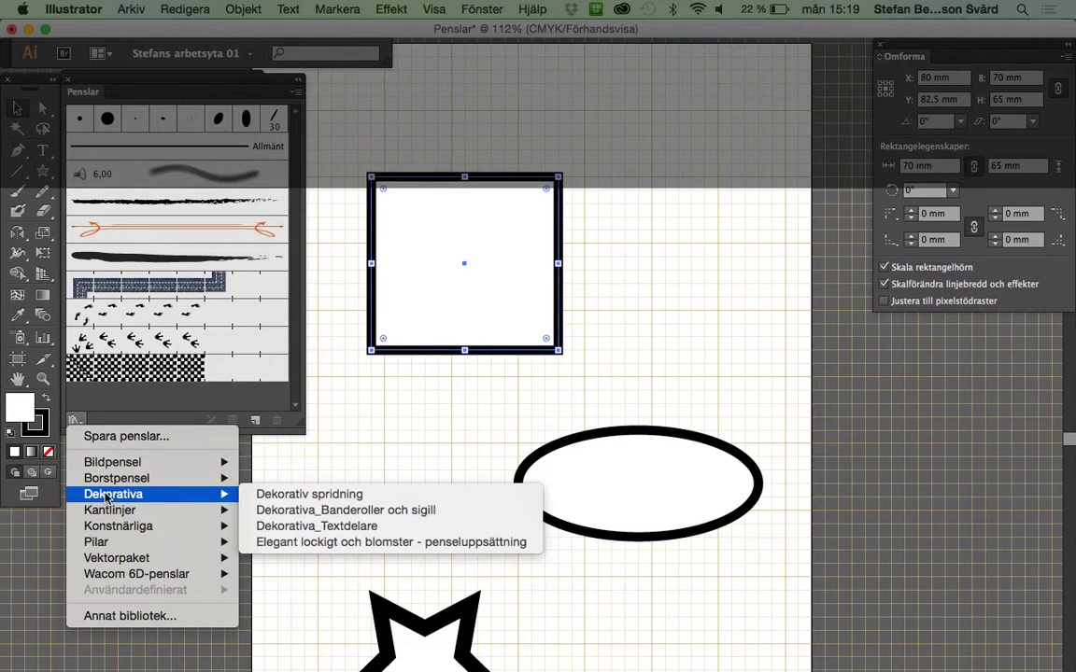
left_click(344, 547)
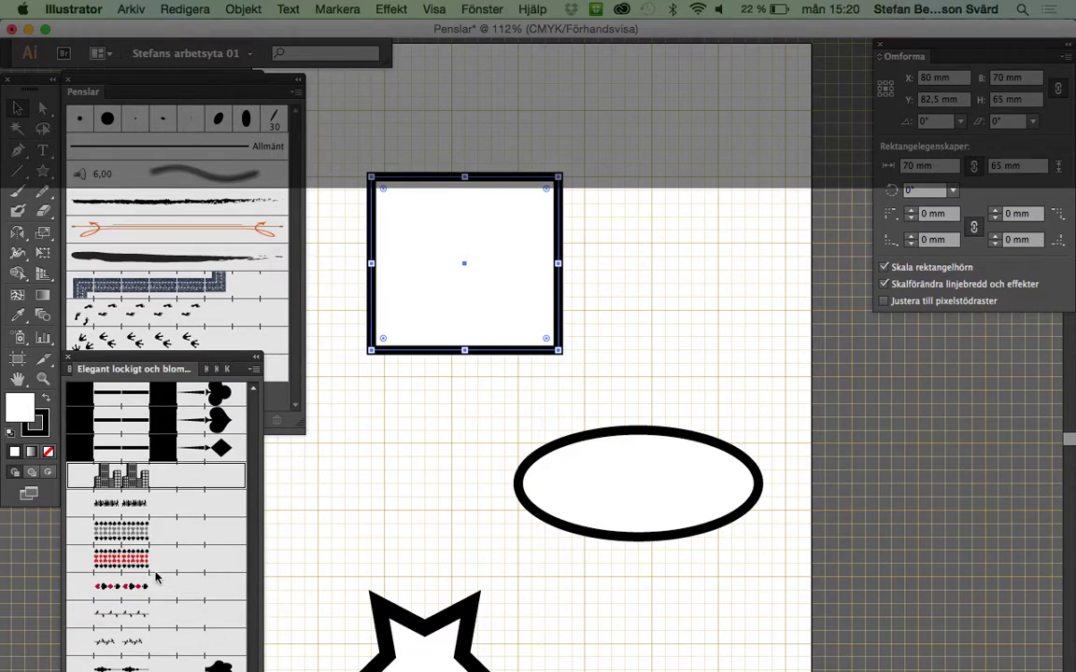
left_click(126, 587)
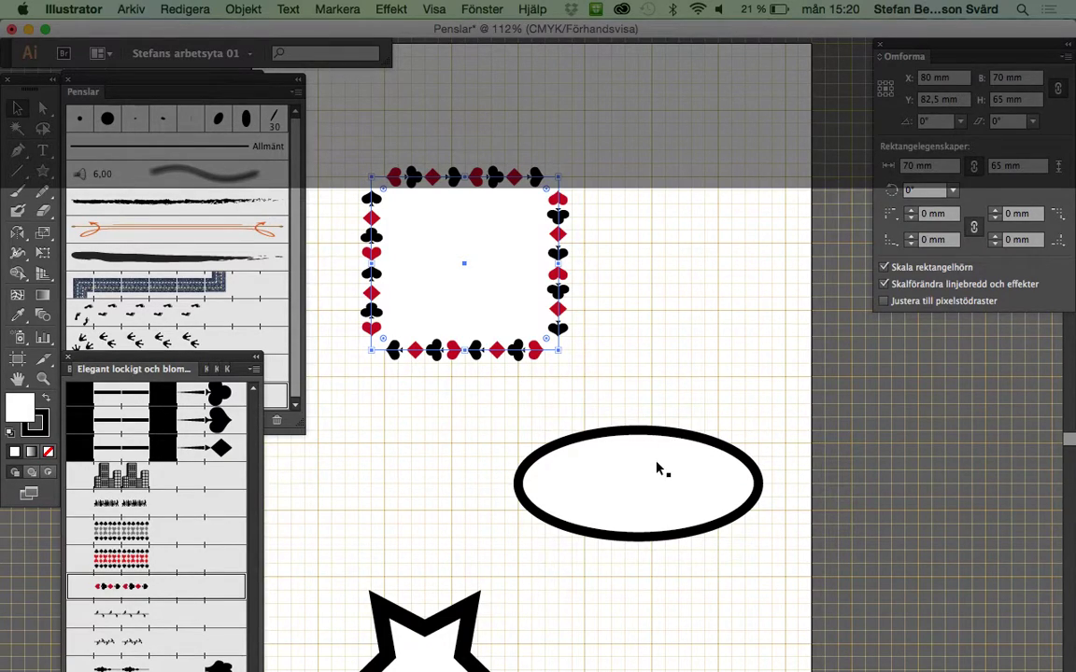
Step: Give the ellipse the red-and-black card-suit brush and the star the Stad city brush
left_click(441, 411)
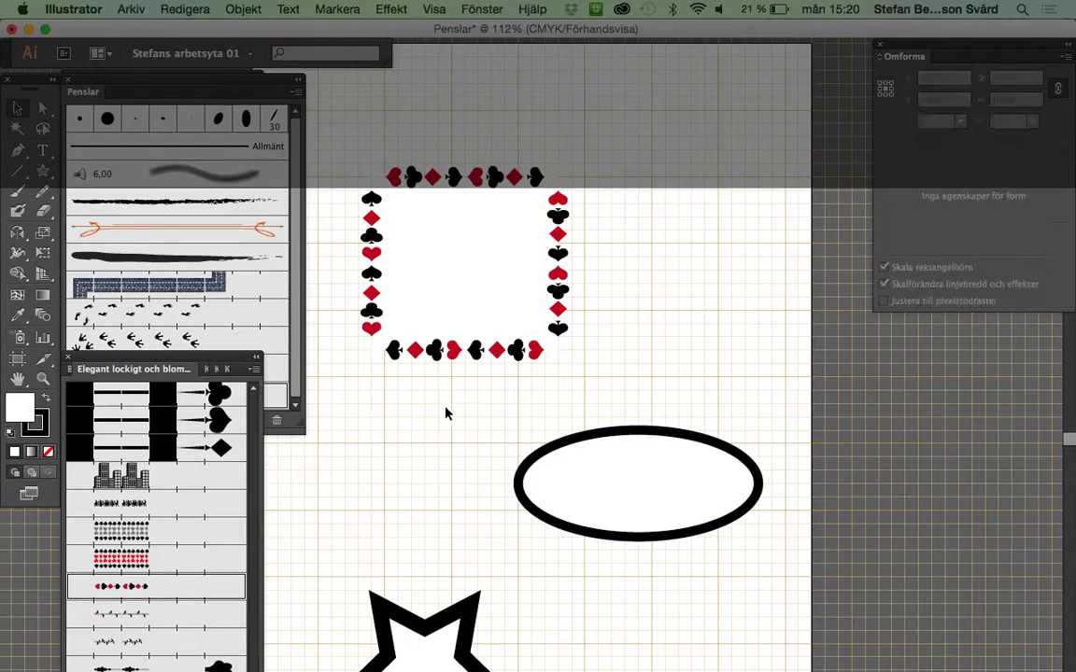
left_click(587, 445)
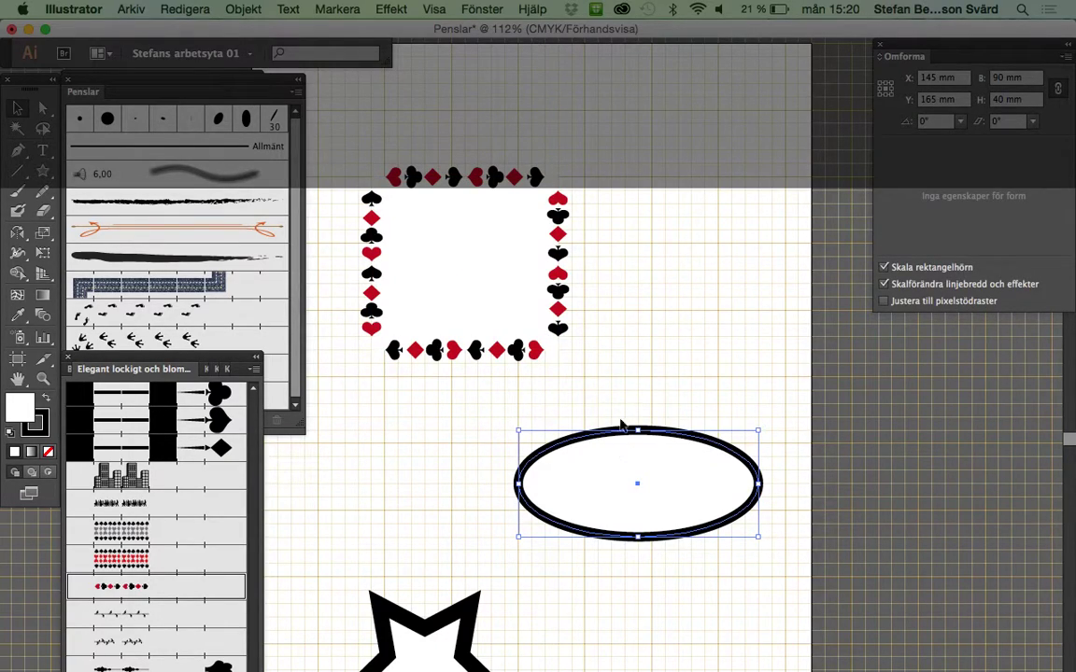
left_click(253, 503)
scroll(258, 502, "up", 3)
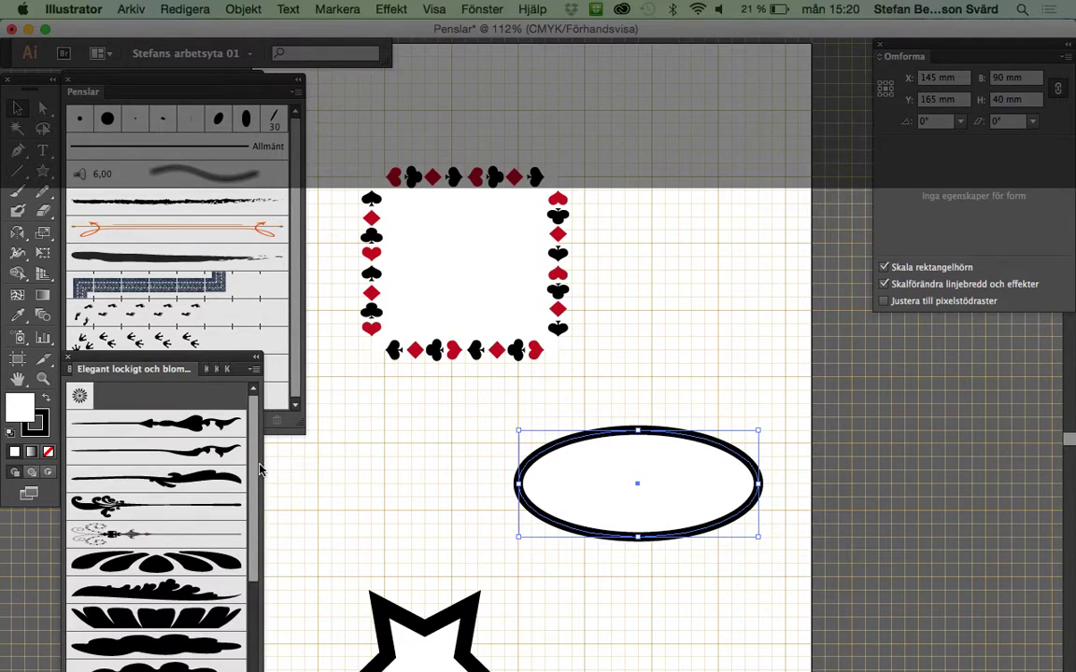
scroll(262, 518, "up", 1)
scroll(264, 529, "up", 2)
scroll(259, 523, "up", 3)
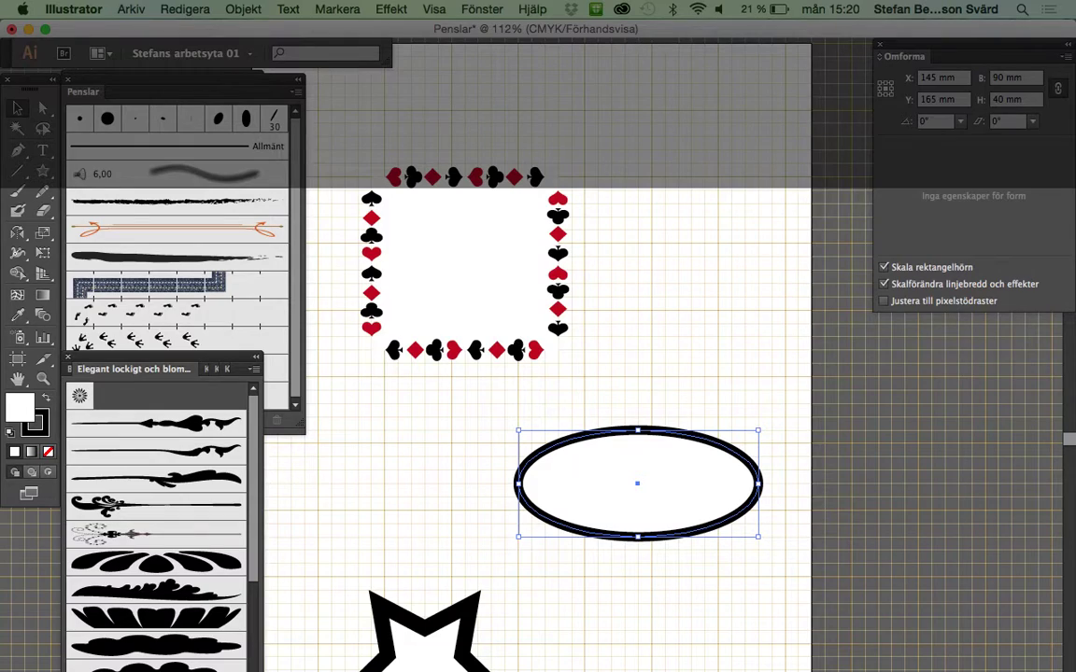
scroll(159, 522, "down", 3)
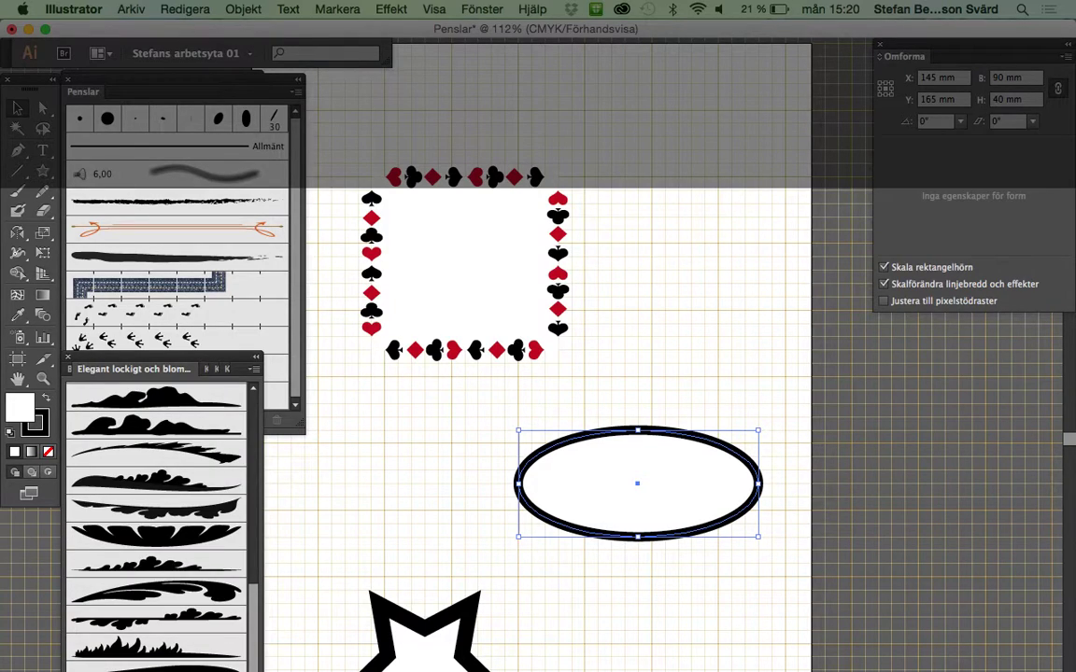
scroll(159, 523, "down", 3)
scroll(156, 523, "down", 2)
scroll(156, 523, "down", 1)
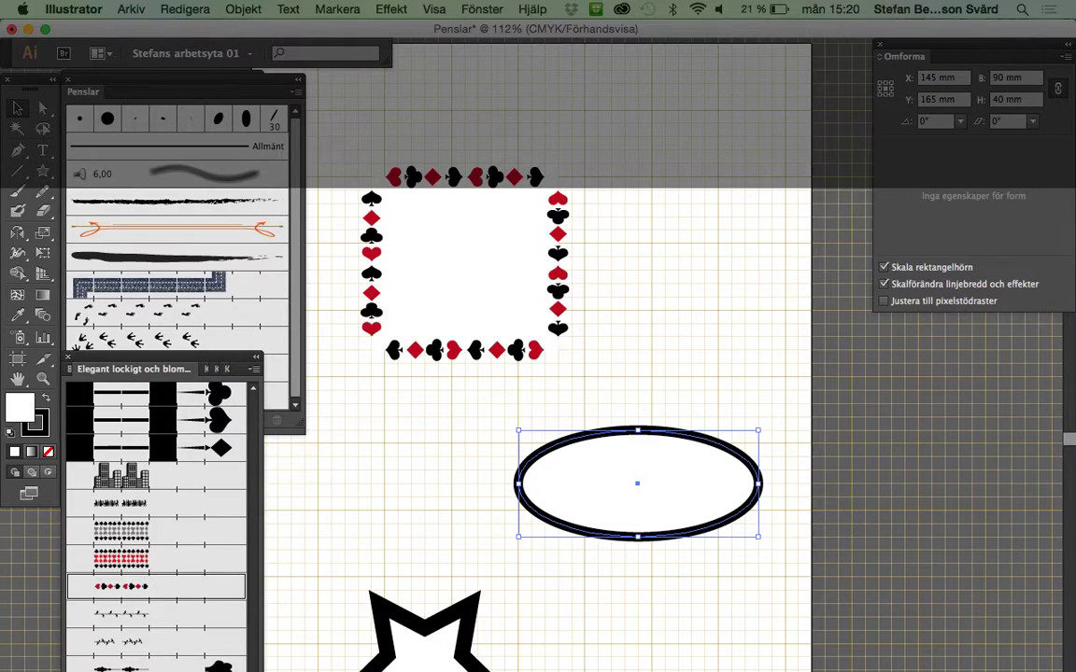
left_click(121, 559)
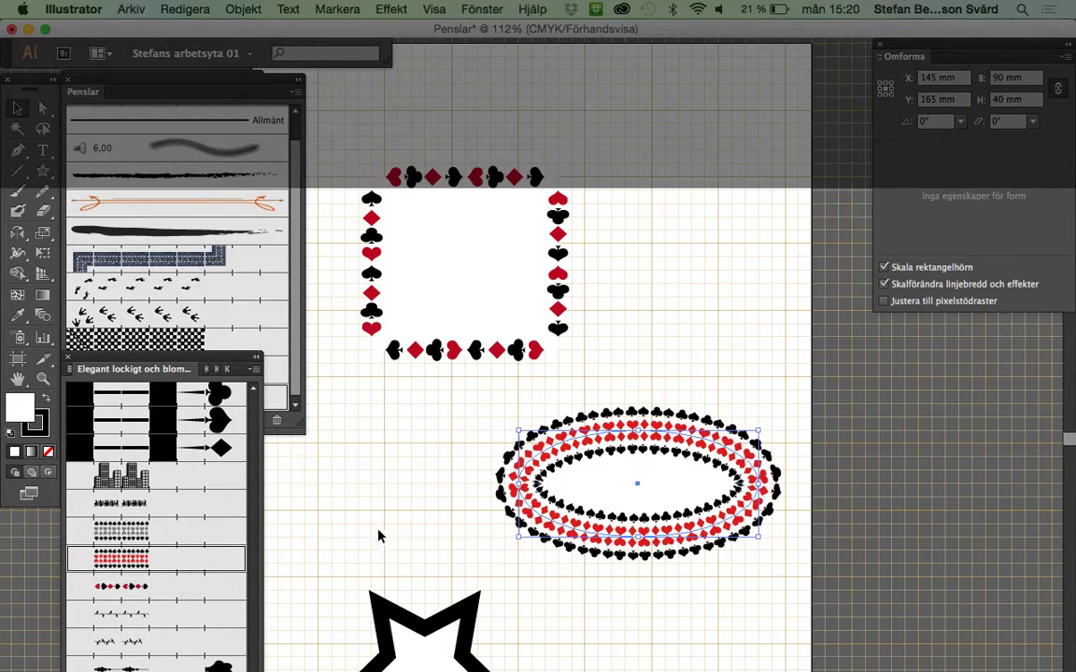
left_click_drag(417, 550, 369, 602)
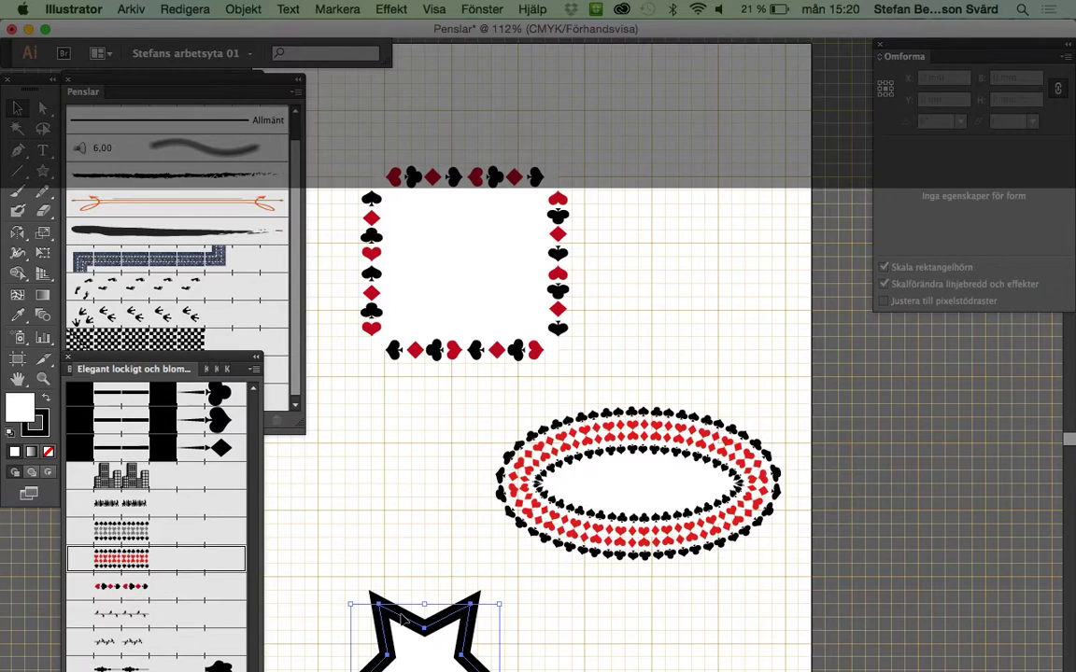
left_click(131, 481)
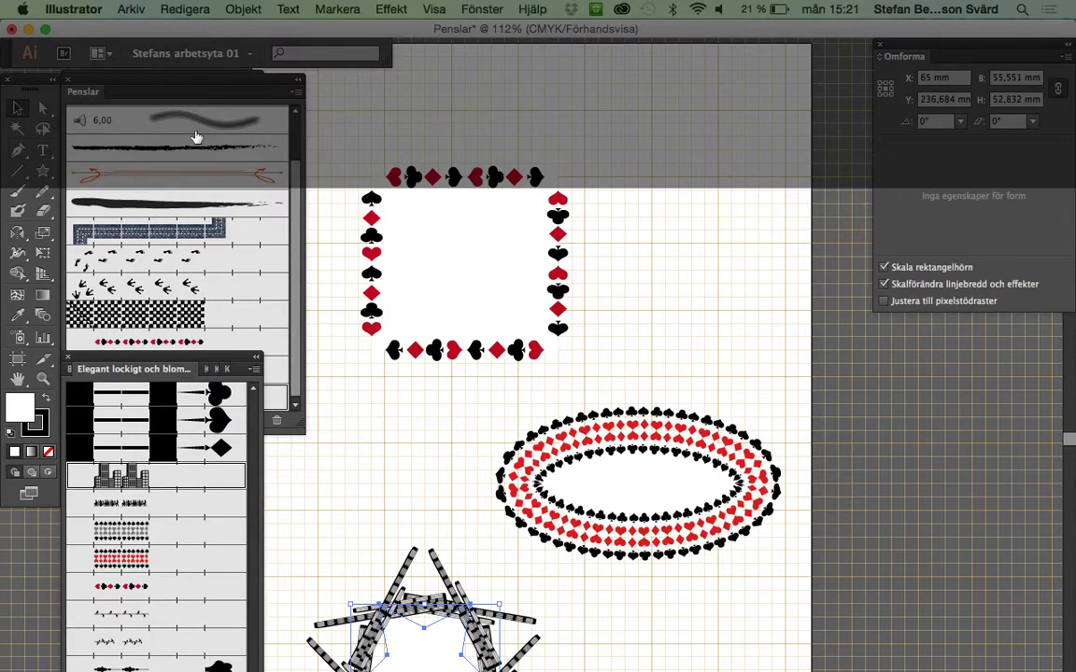
Step: Draw a horizontal line with the Stad brush, then select all artwork and delete it
left_click(17, 171)
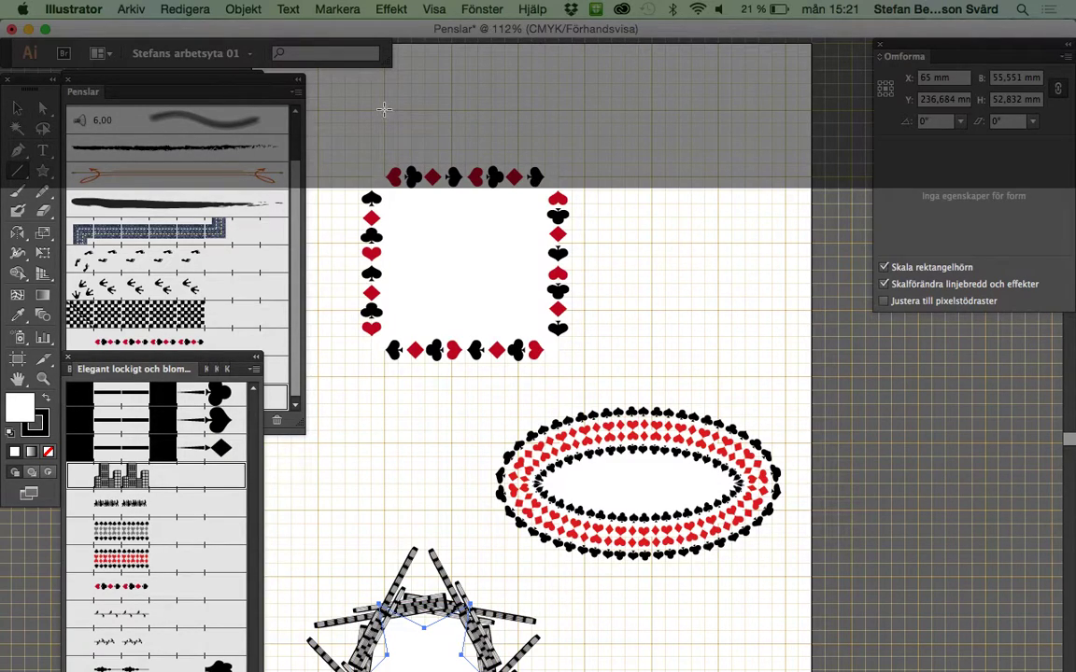
left_click_drag(384, 109, 735, 110)
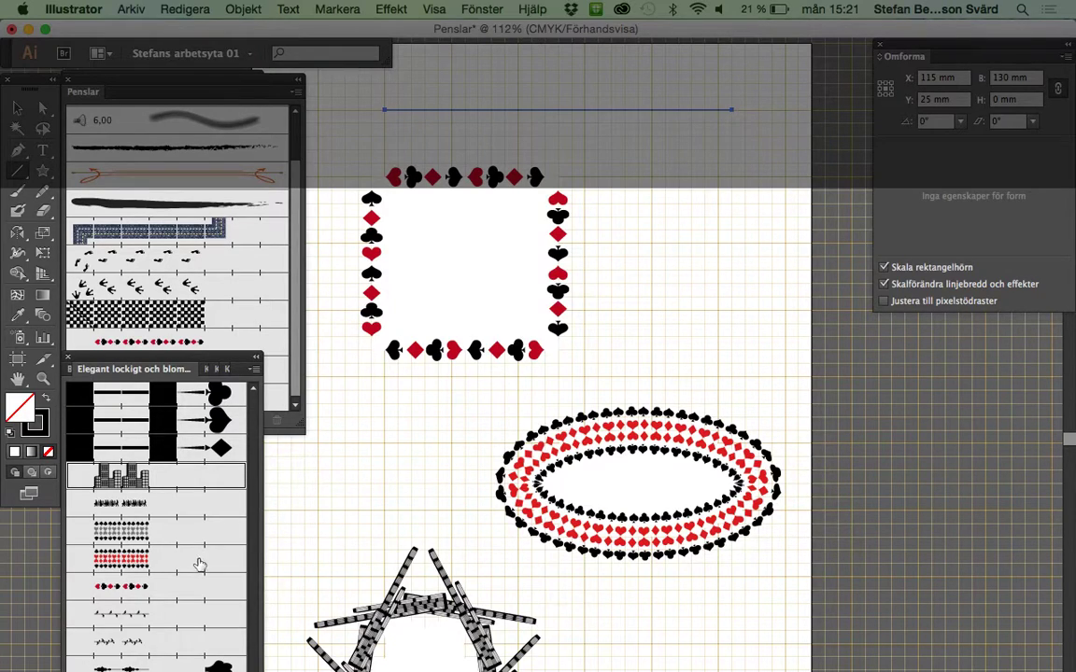
left_click(146, 479)
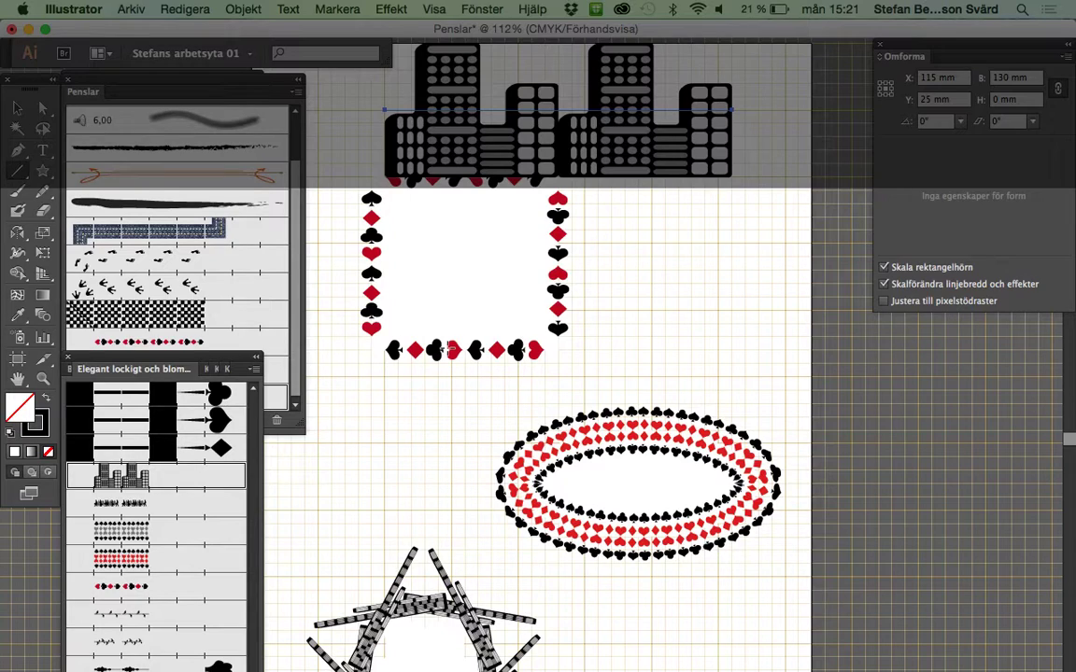
key("super+a")
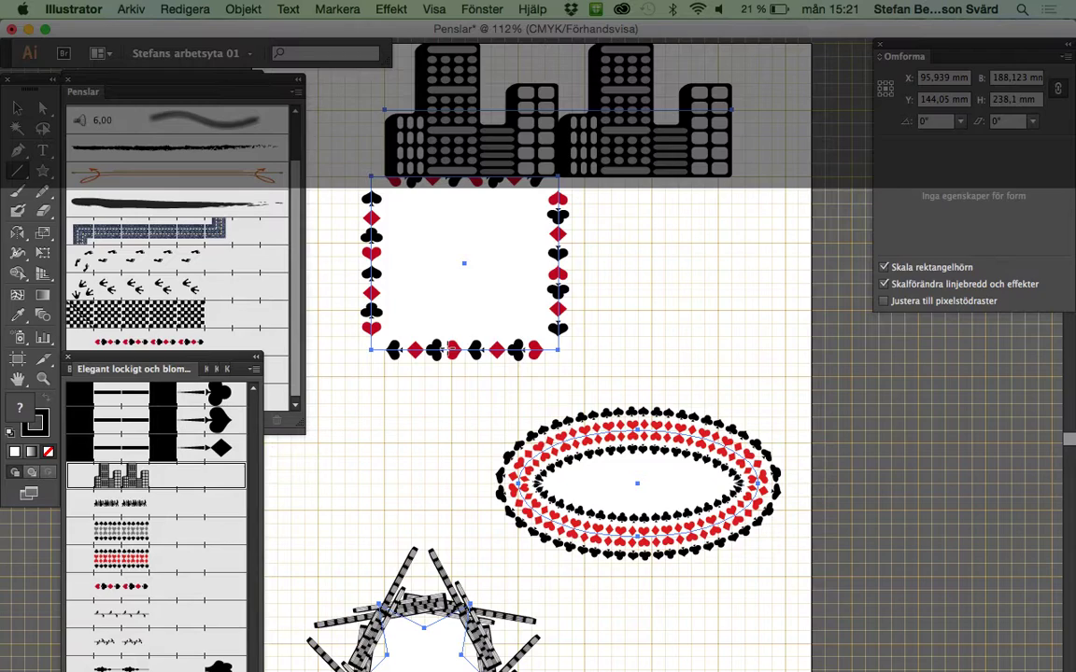
key("Delete")
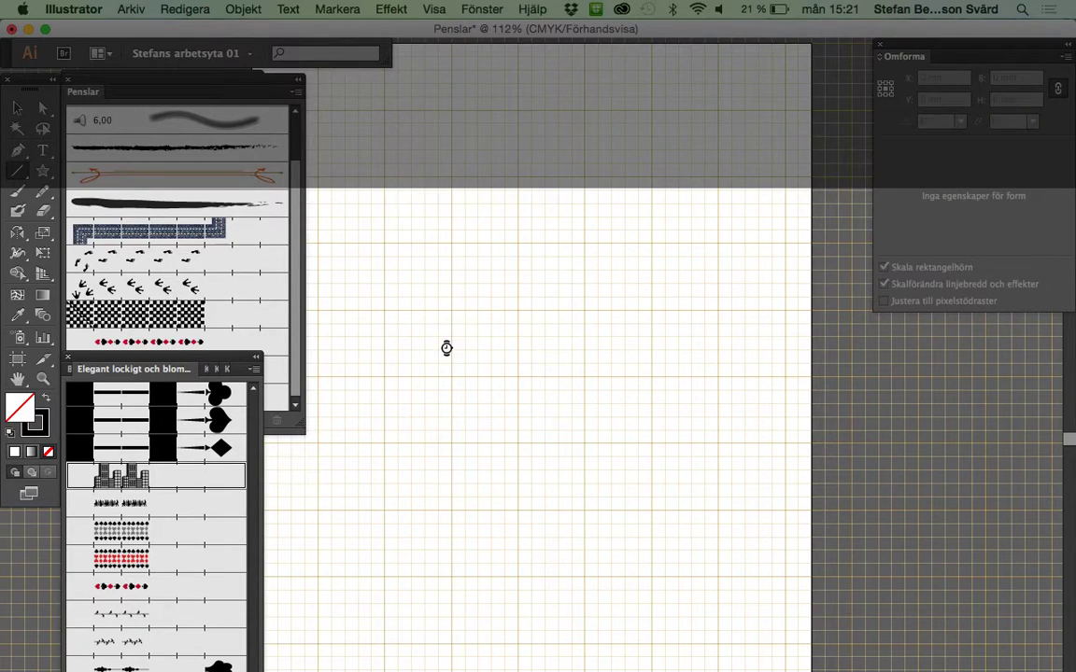
Step: Close the Elegant brush library and the Brushes panel, then open the Arkiv menu
left_click(70, 356)
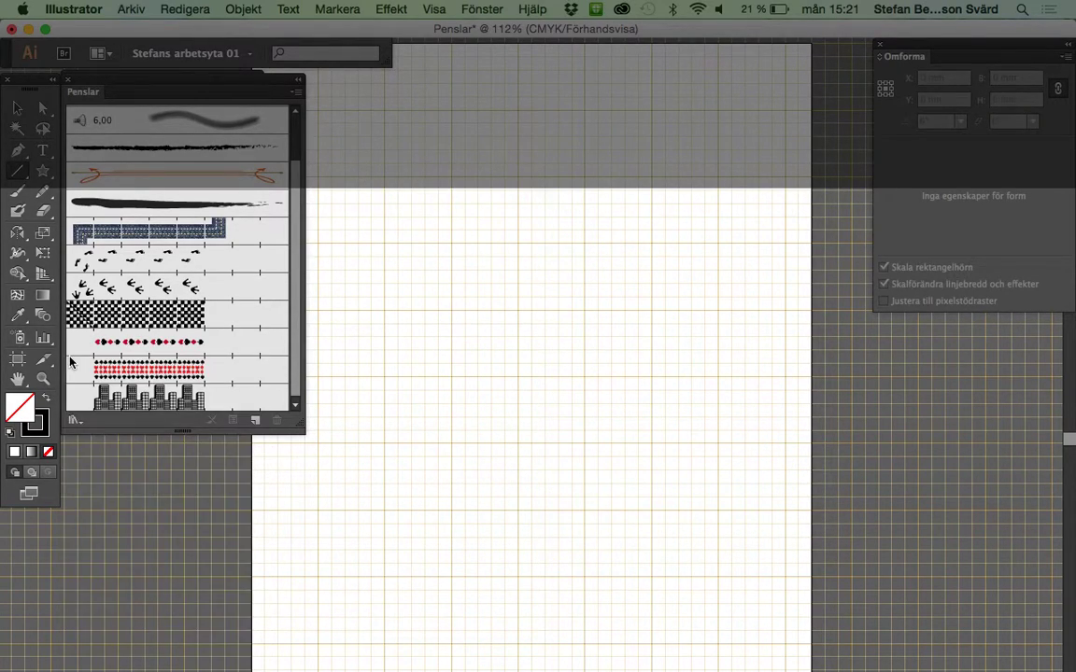
left_click(68, 79)
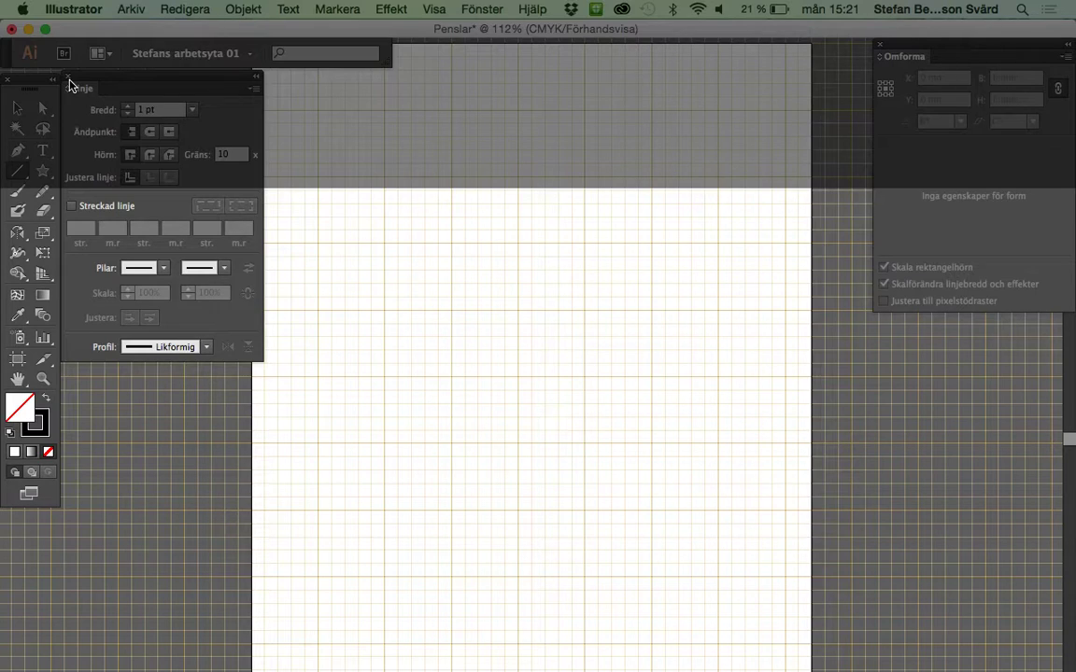
left_click(133, 11)
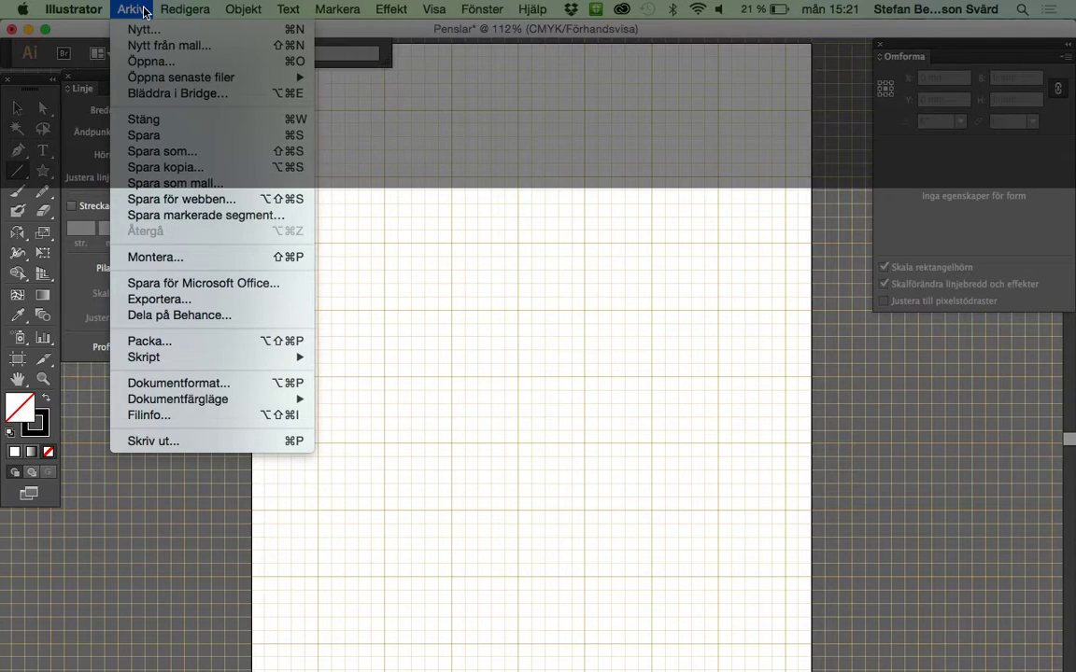
Step: Open Moln.ai and zoom to 600%, panning to the three blue clouds
left_click(145, 61)
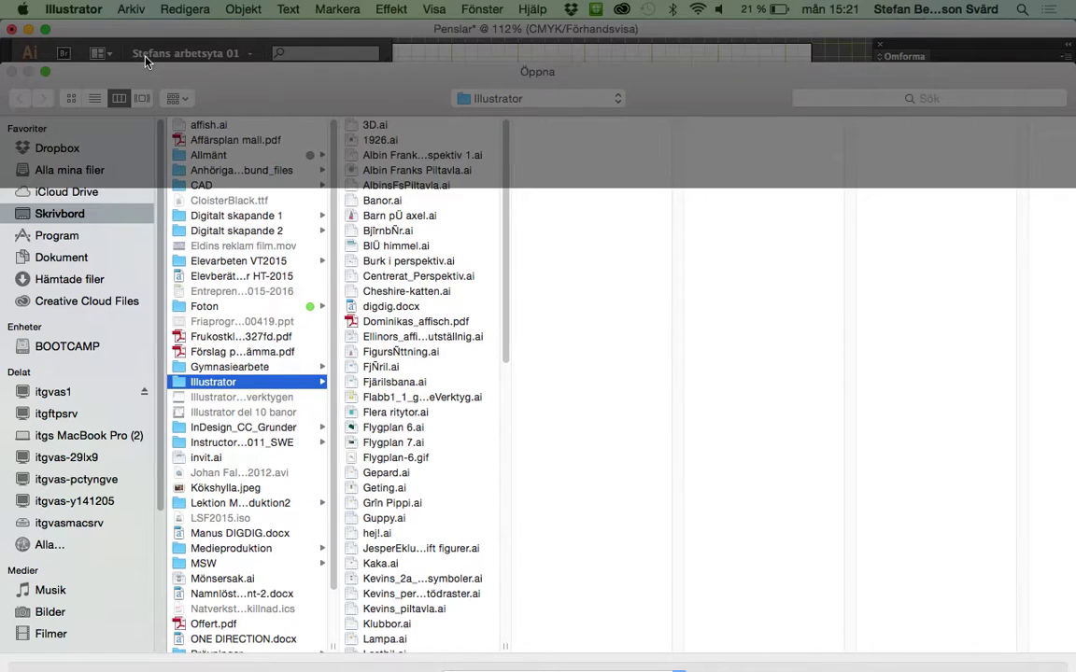
type("moln")
key("Return")
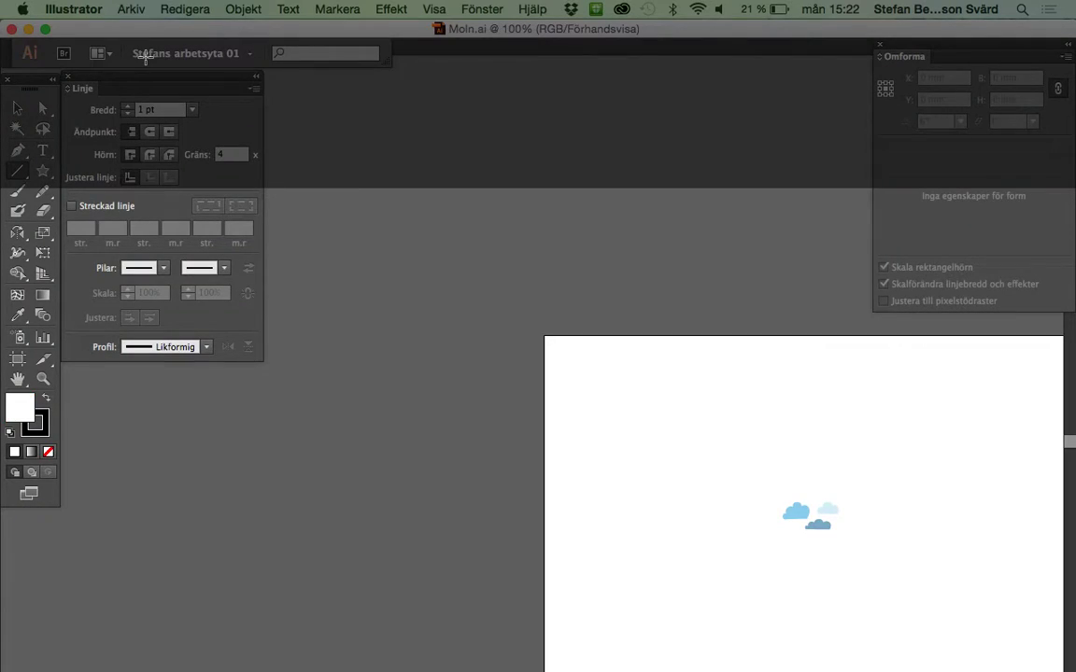
key("super+0")
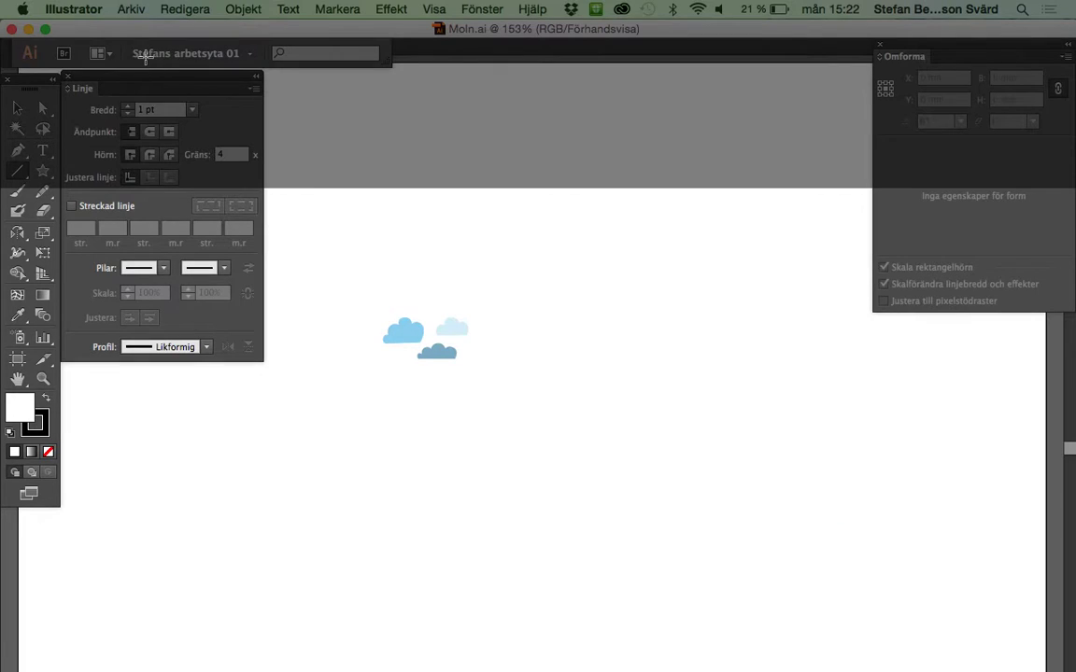
key("super+plus")
key("super+plus")
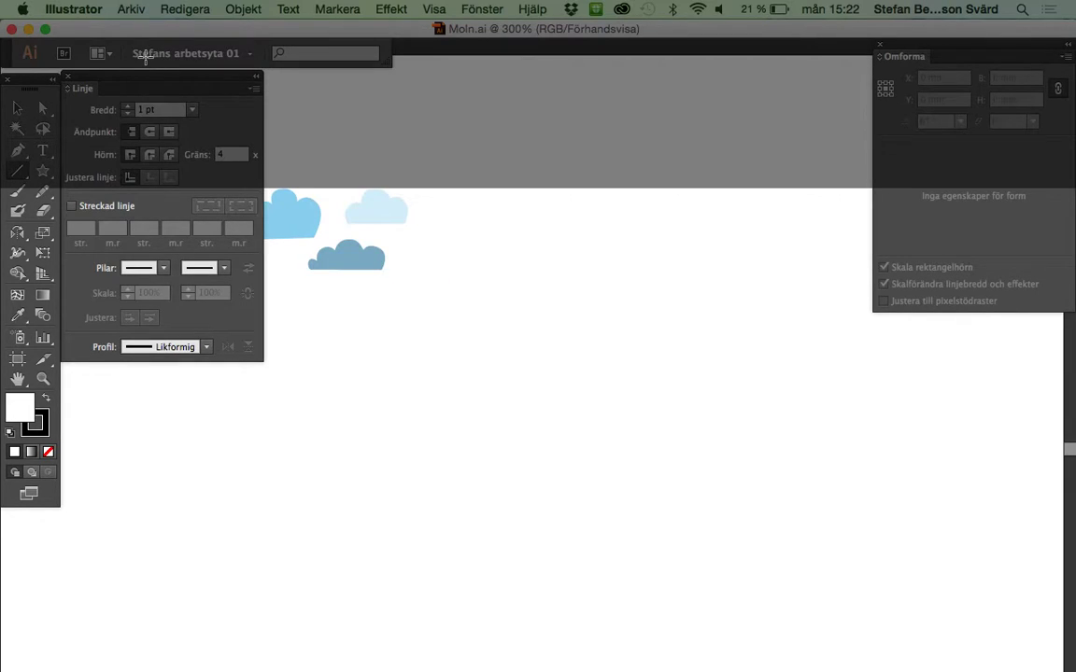
key("super+plus")
key("super+plus")
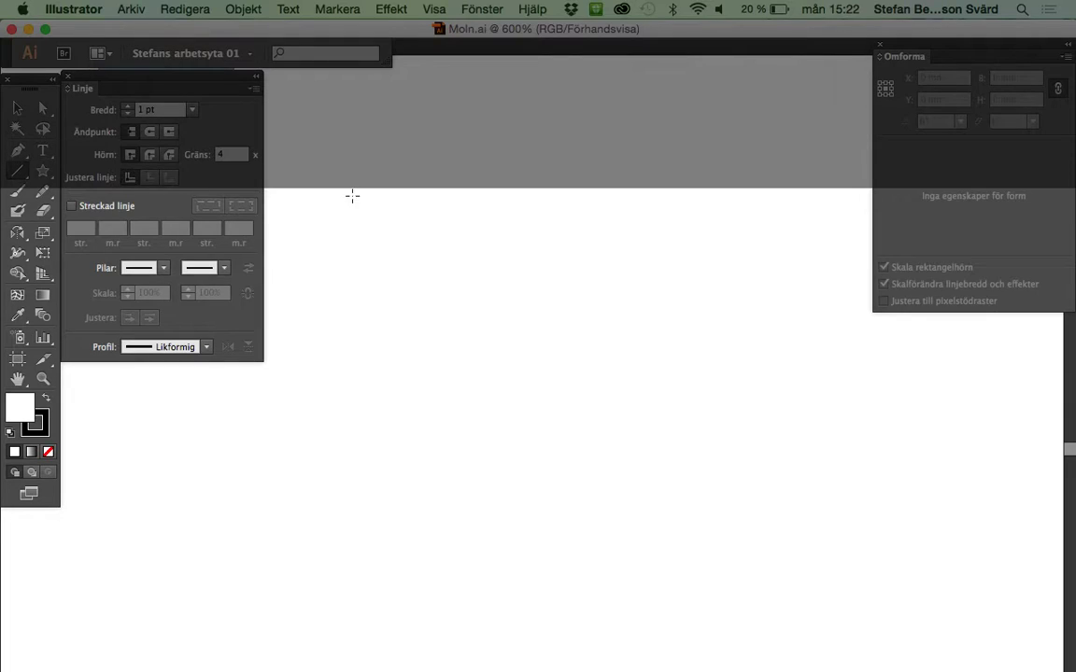
mouse_move(330, 142)
left_mouse_down()
mouse_move(521, 434)
mouse_move(698, 634)
mouse_move(768, 627)
left_mouse_up()
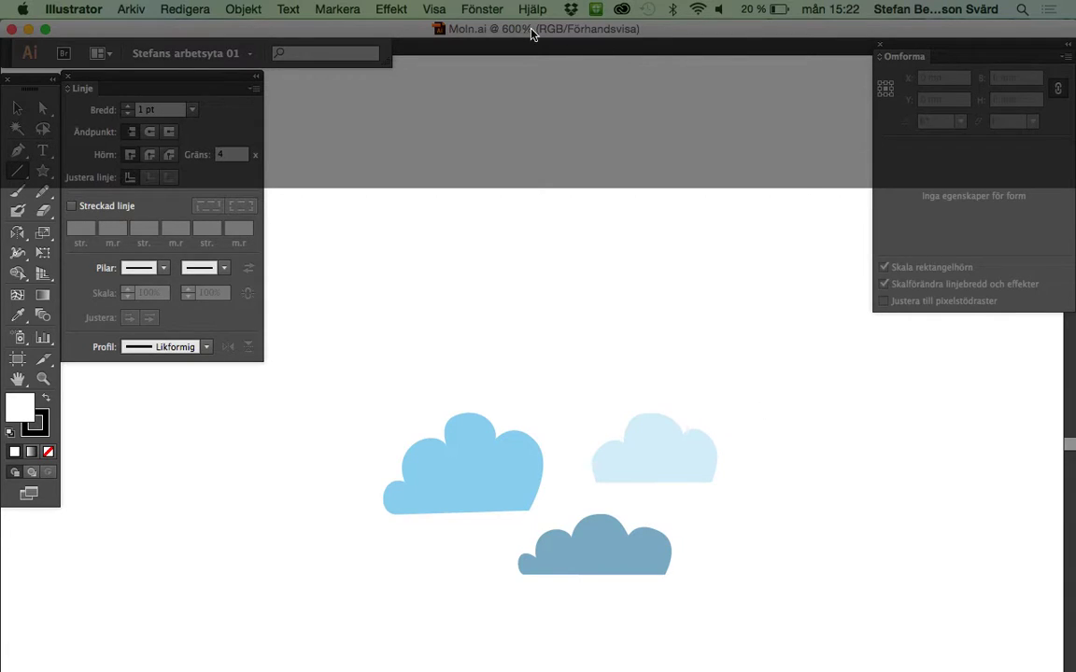
left_click(481, 8)
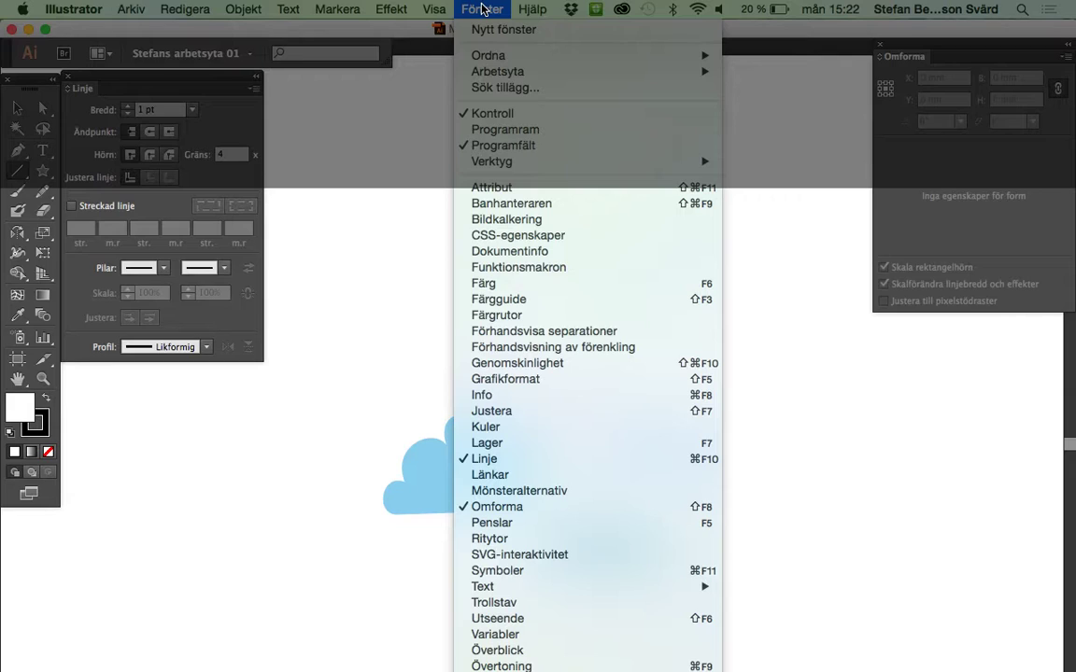
Step: Show and resize the Brushes panel, select the cloud brush, and cancel a new brush
left_click(509, 521)
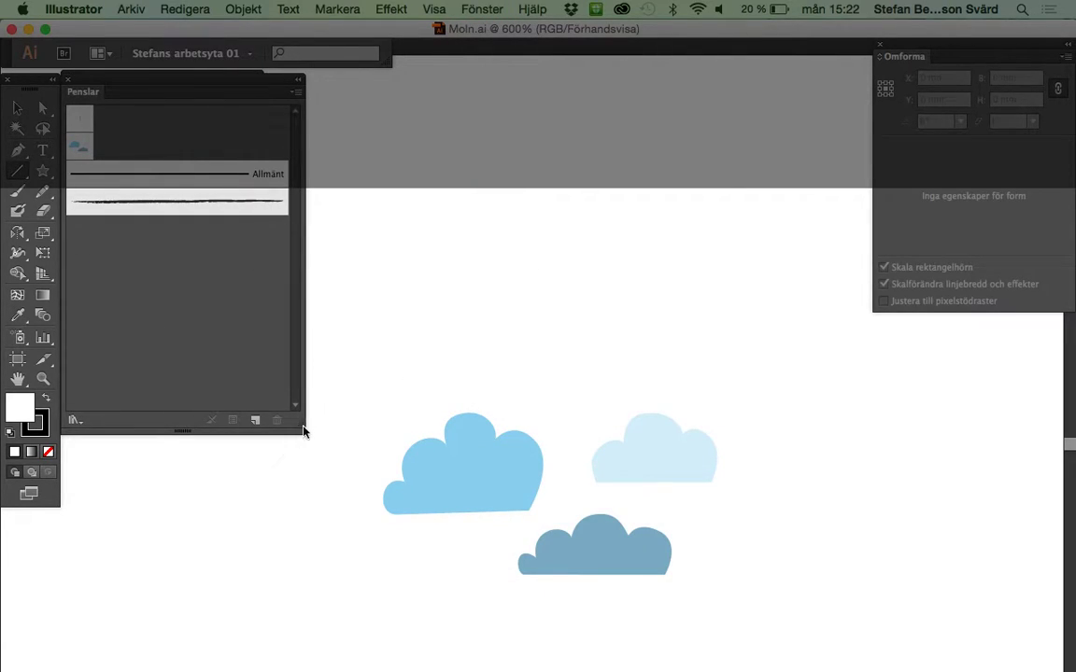
left_click_drag(301, 428, 333, 259)
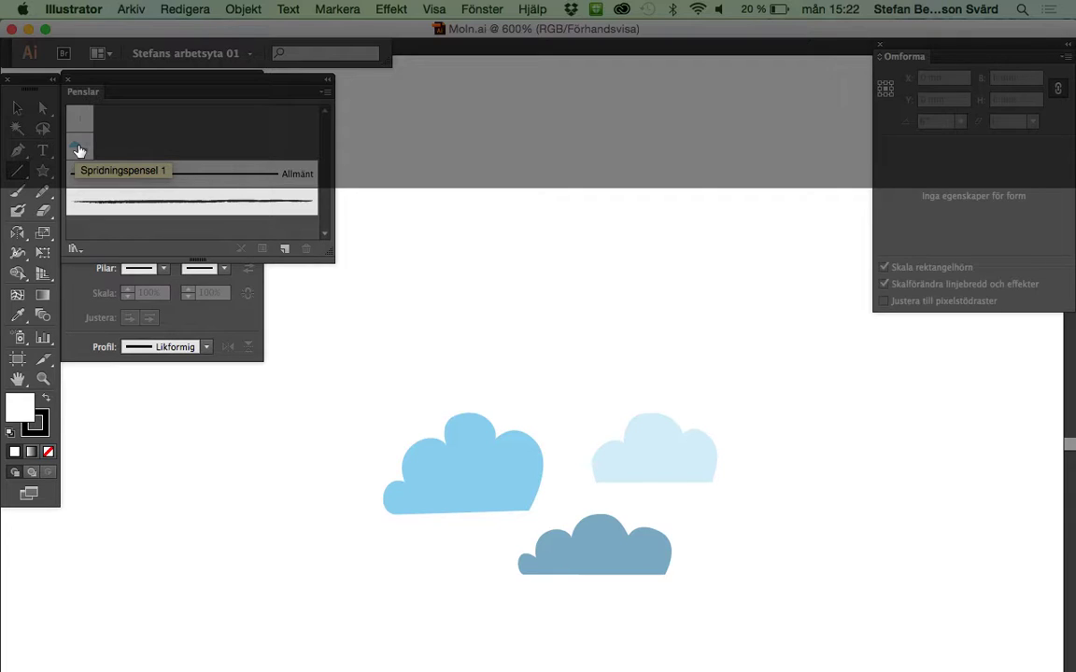
left_click(78, 150)
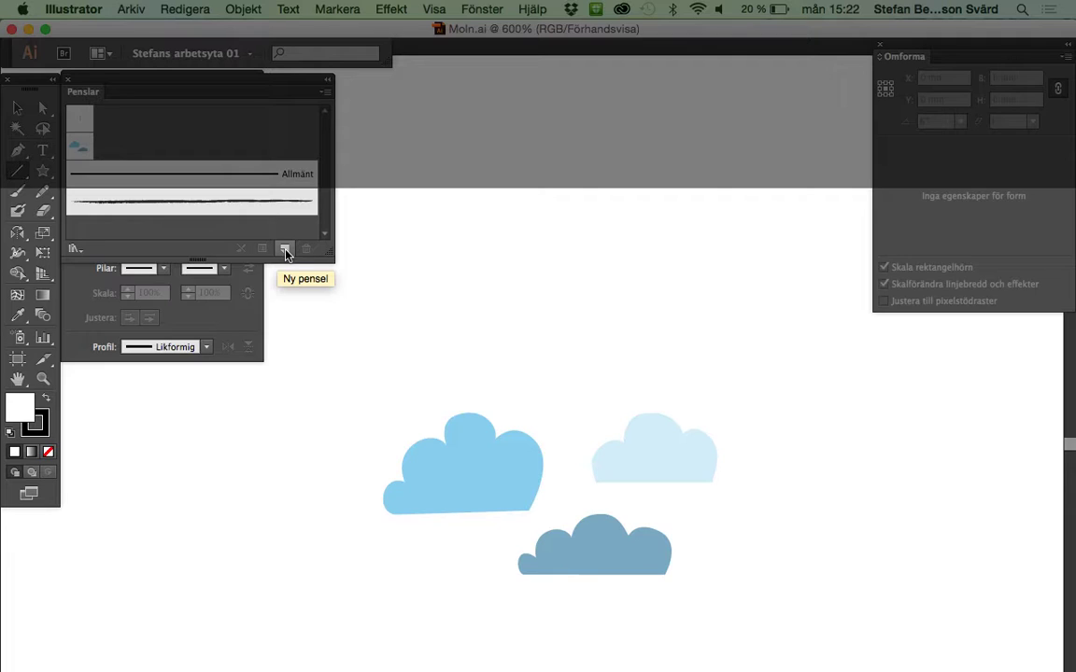
left_click(286, 251)
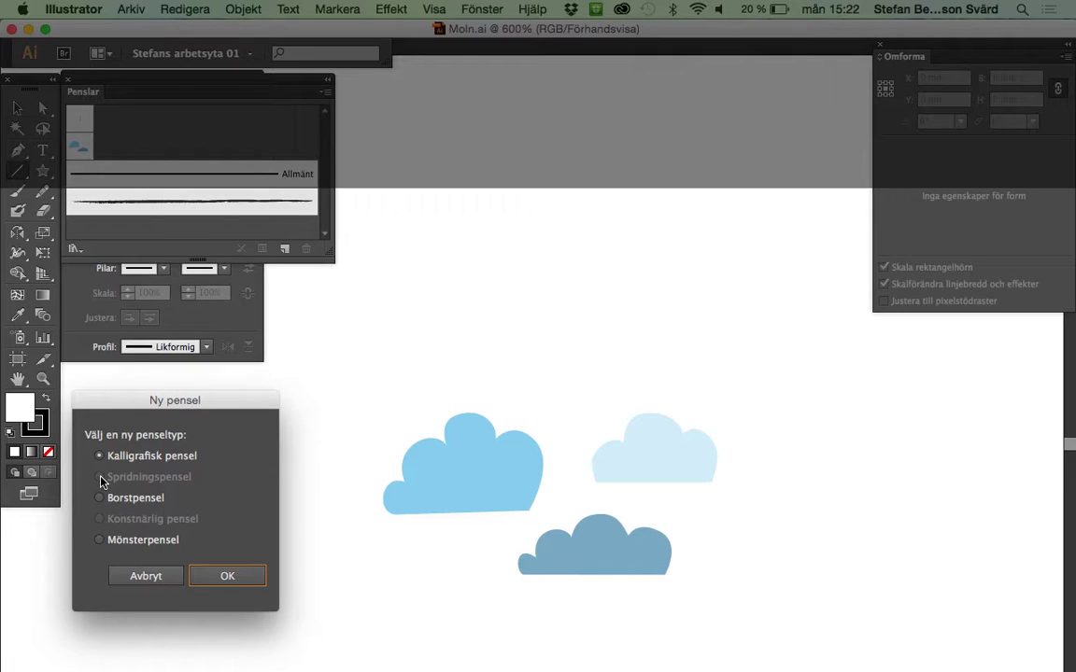
left_click(170, 577)
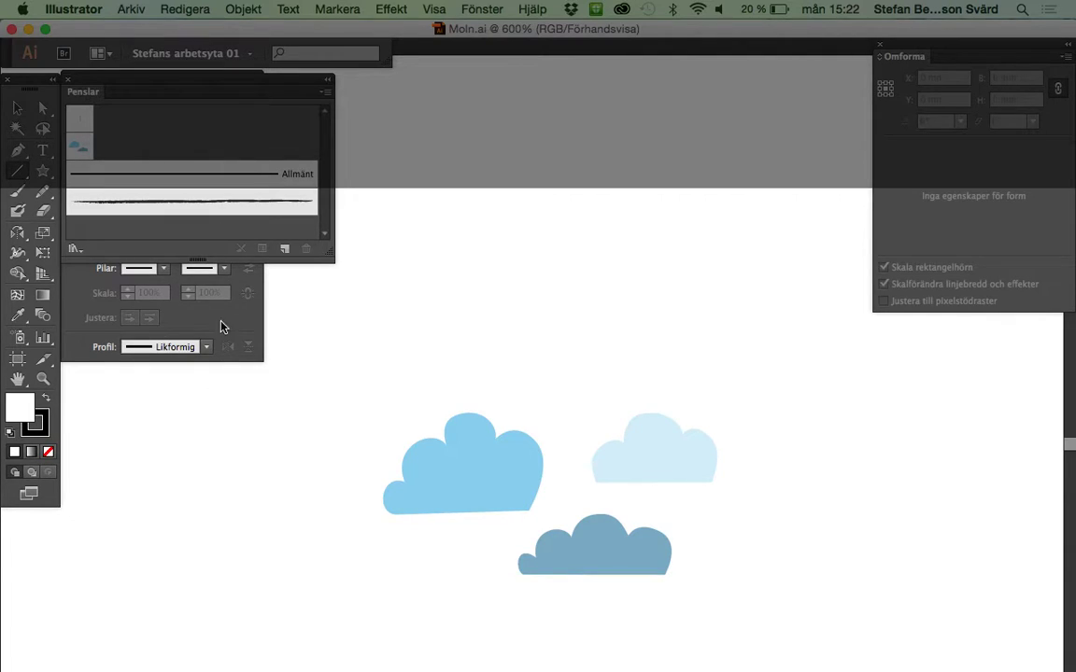
Step: Select all three clouds and start a new scatter brush from them
left_click(17, 107)
left_click_drag(804, 377, 363, 602)
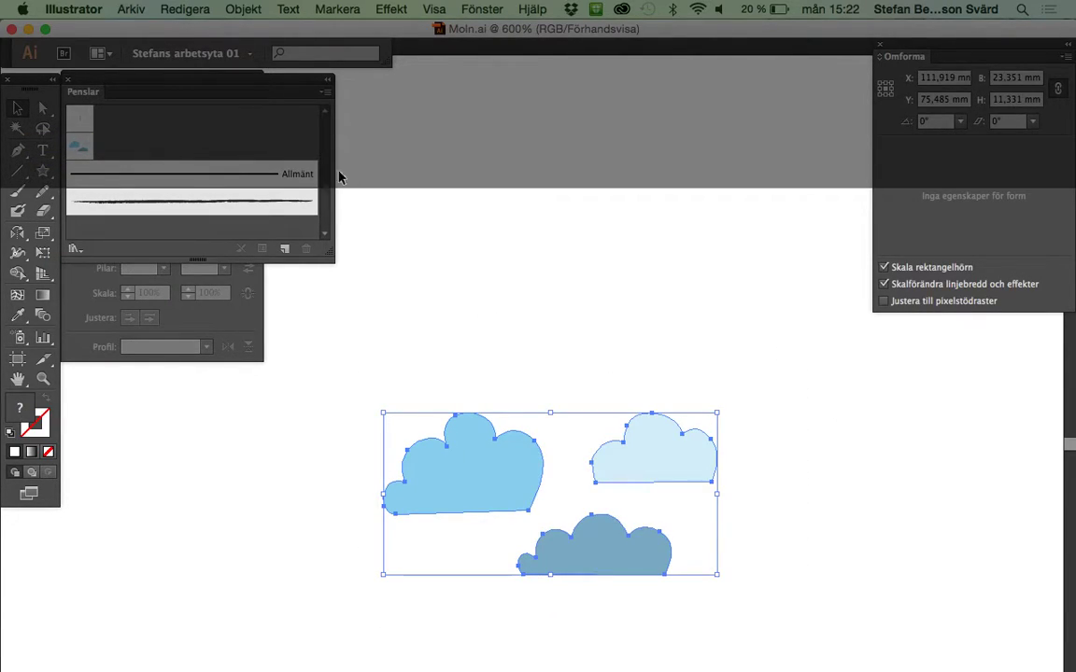
left_click(286, 248)
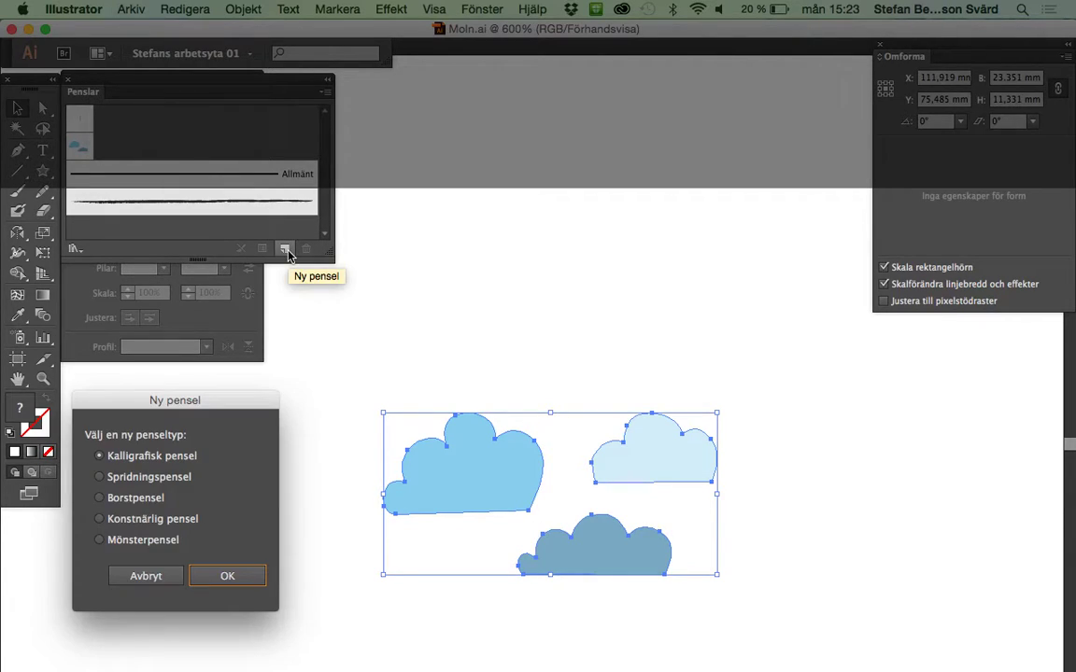
left_click(100, 477)
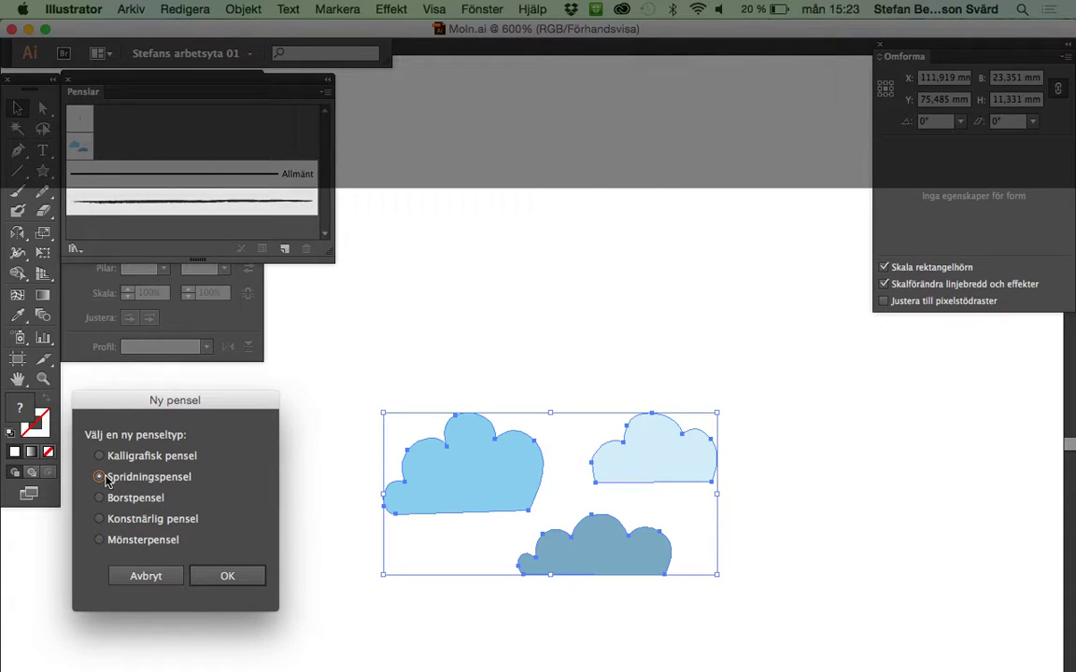
left_click(224, 576)
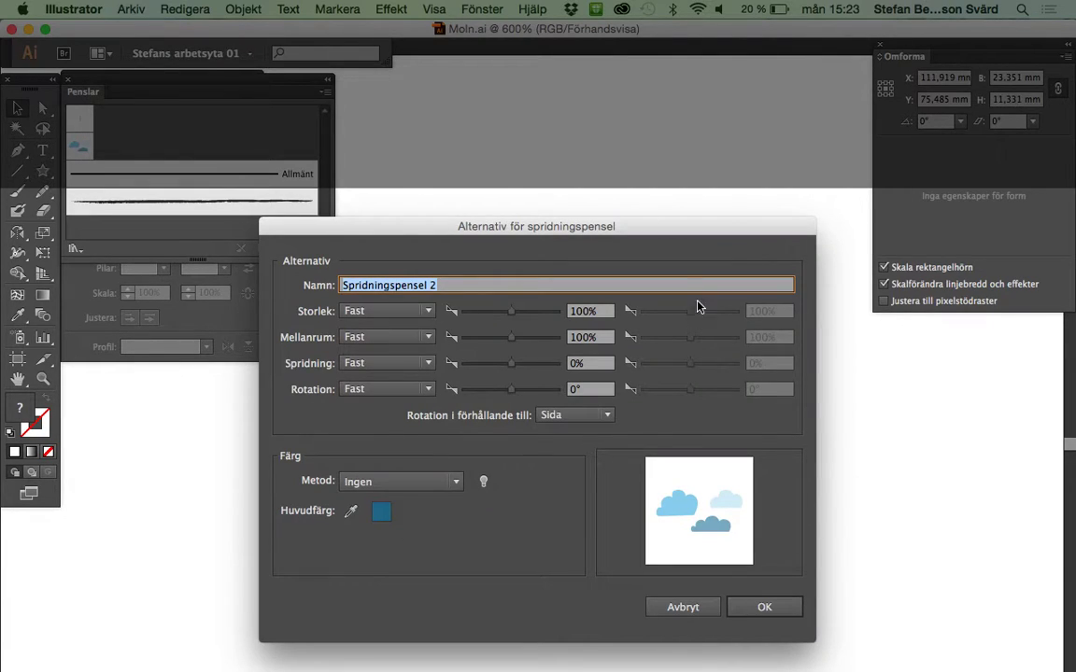
Step: Set the scatter brush to 67% size and 57% spacing, name it Moln, and create it
mouse_move(653, 230)
left_mouse_down()
mouse_move(592, 243)
mouse_move(552, 276)
mouse_move(538, 310)
mouse_move(463, 367)
mouse_move(471, 371)
left_mouse_up()
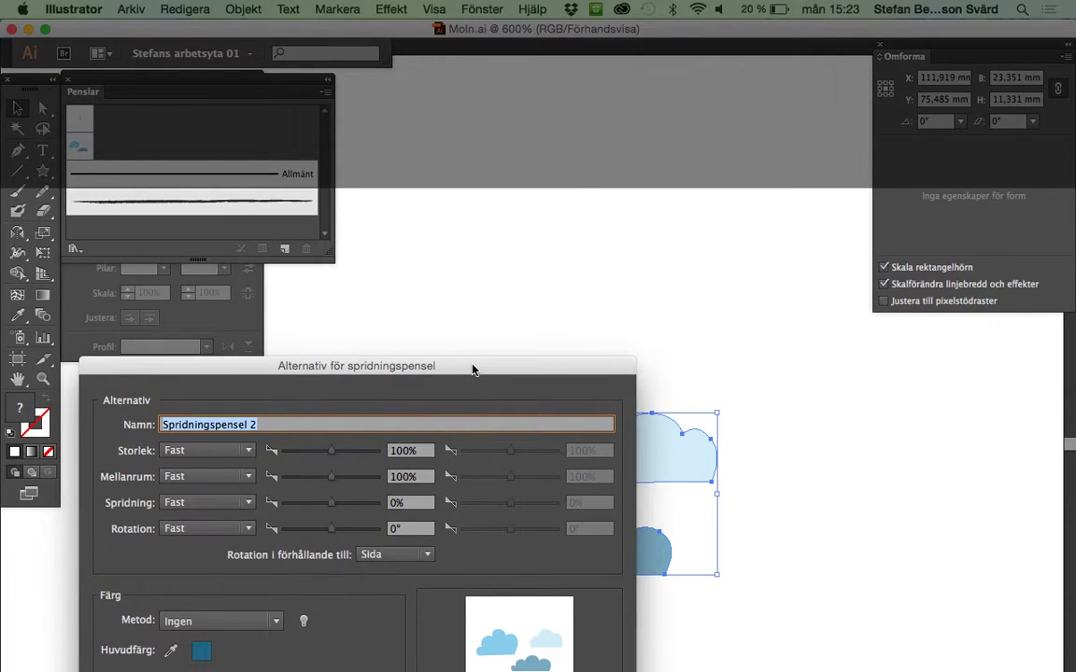
left_click(409, 452)
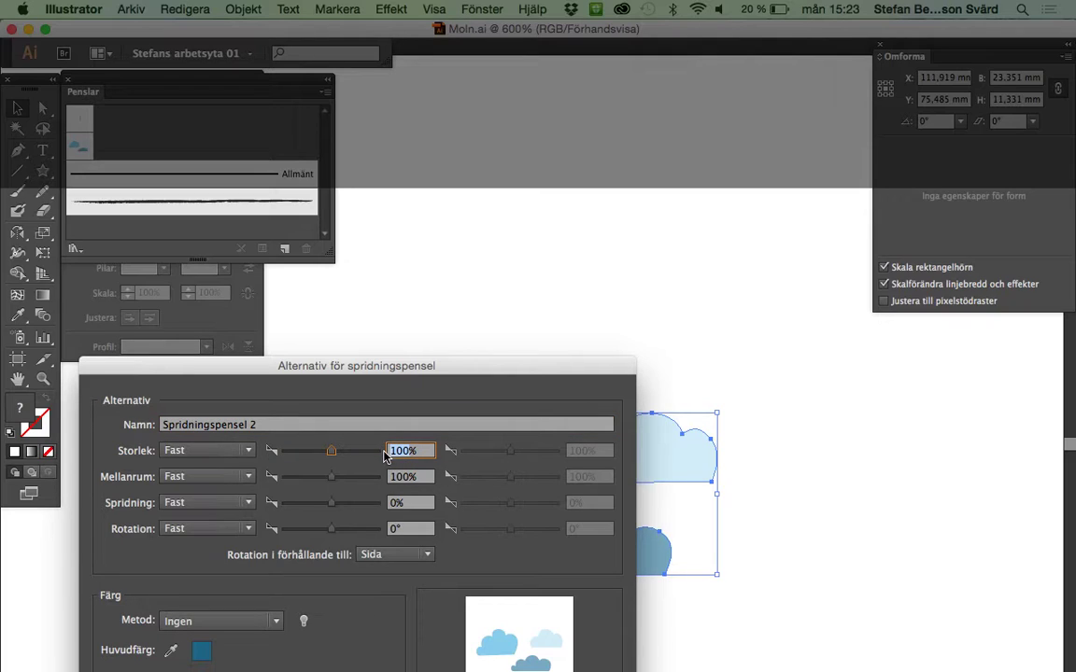
type("67")
left_click(409, 476)
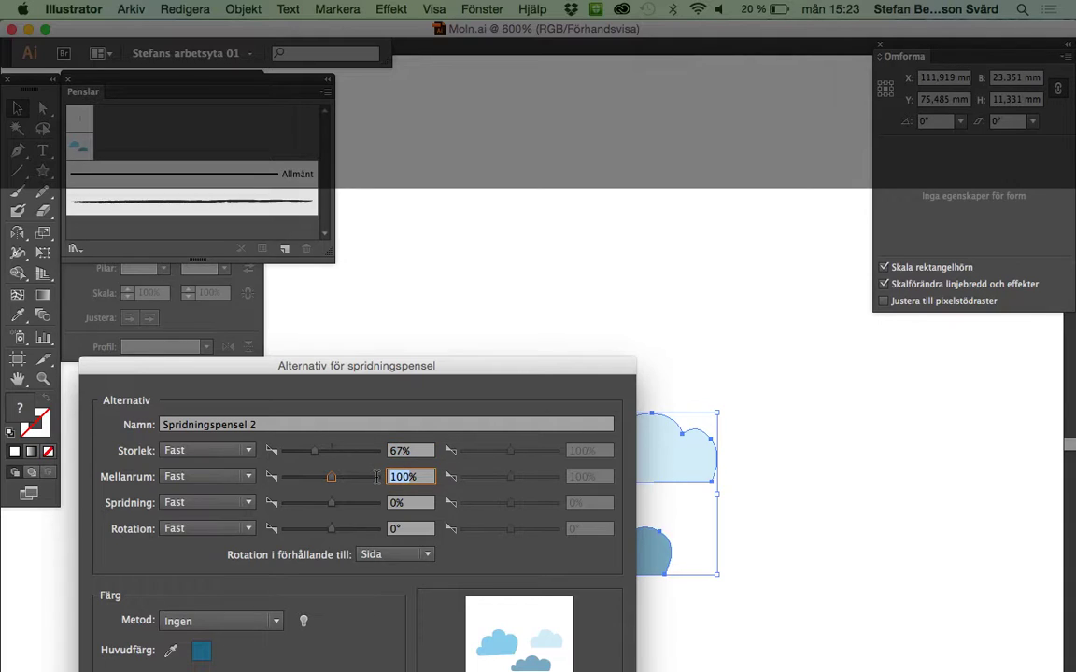
type("57")
left_click(310, 424)
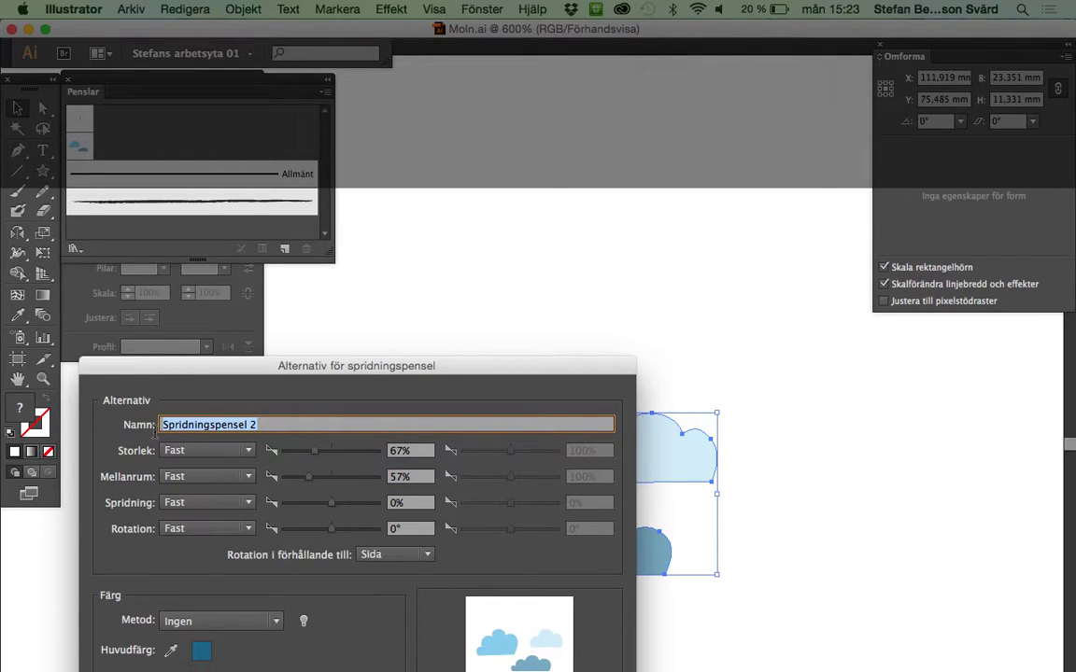
type("Moln")
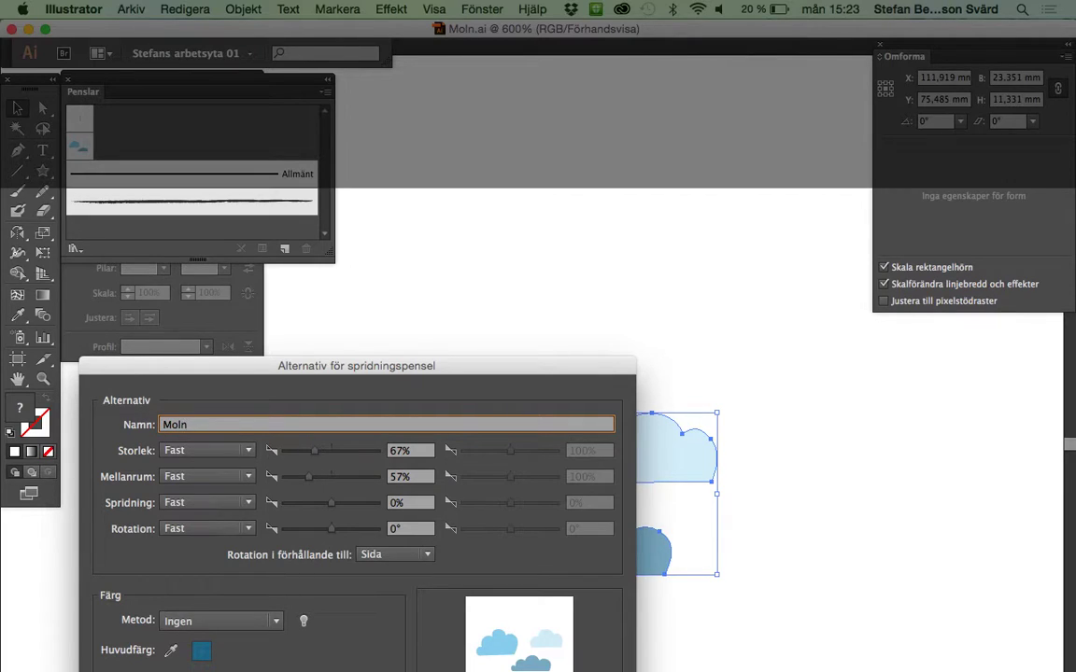
key("Return")
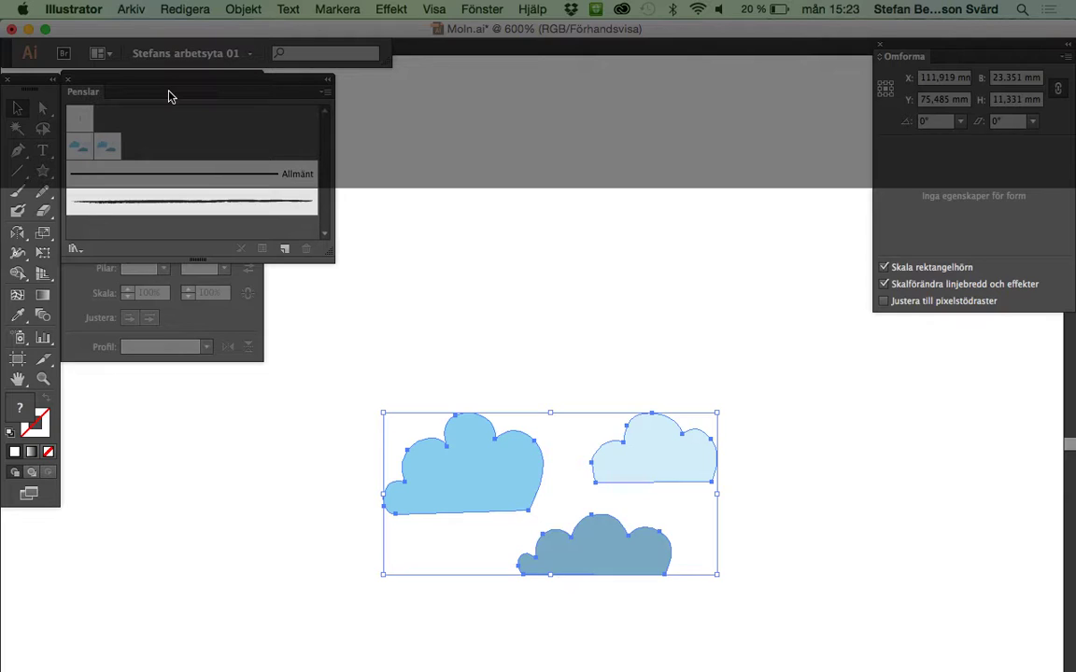
Step: Apply the Moln brush to the three clouds and switch to the Spiral tool
left_click(109, 155)
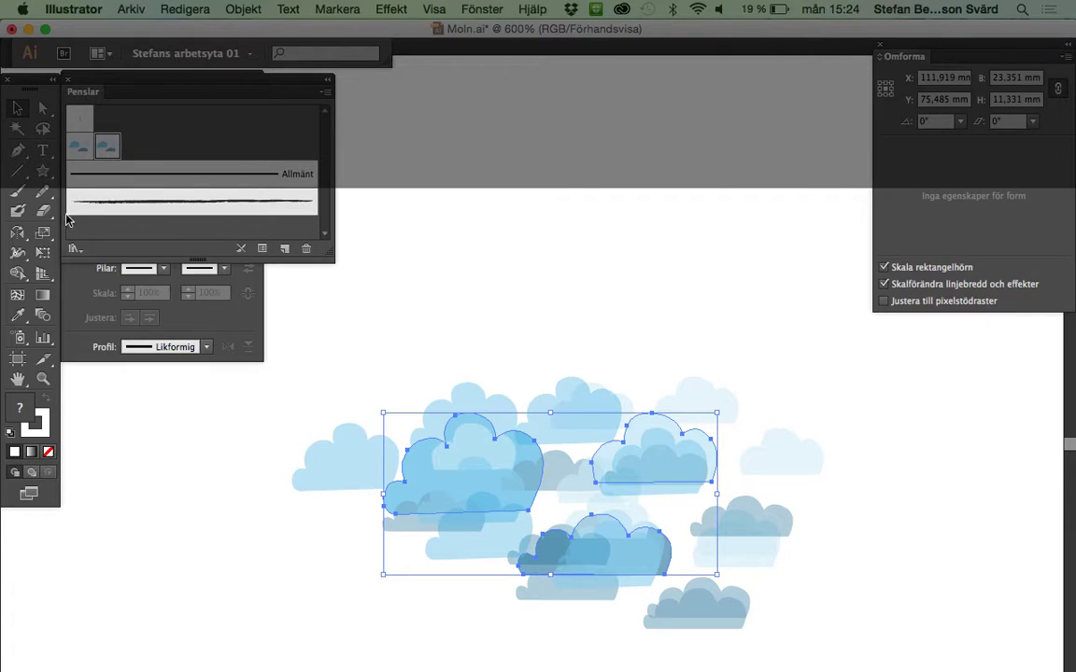
left_click(49, 178)
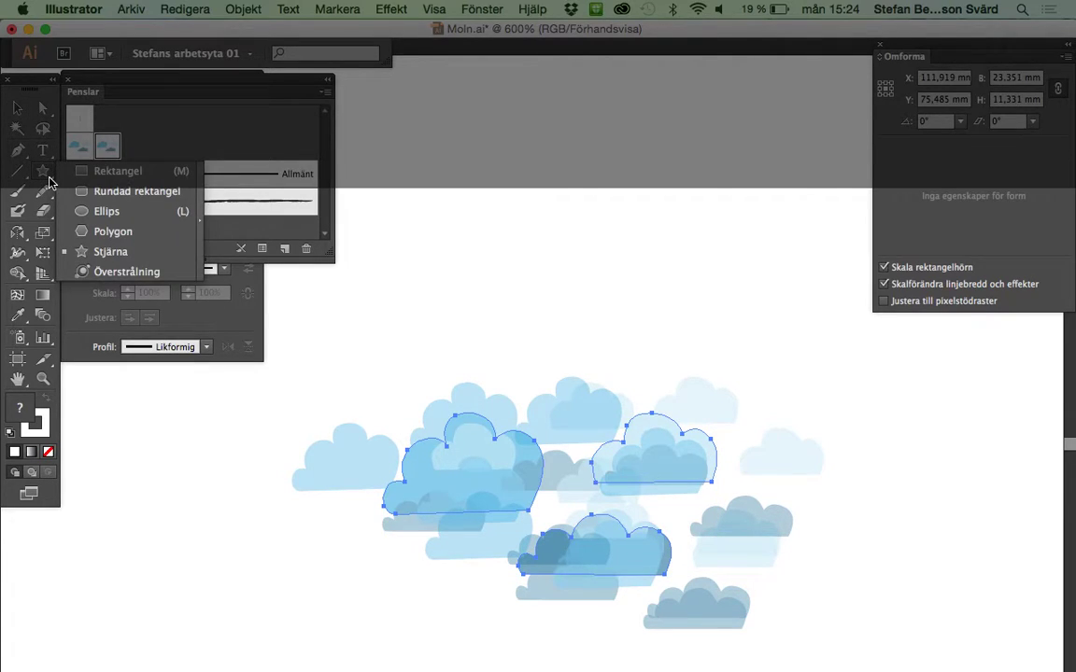
left_click(20, 178)
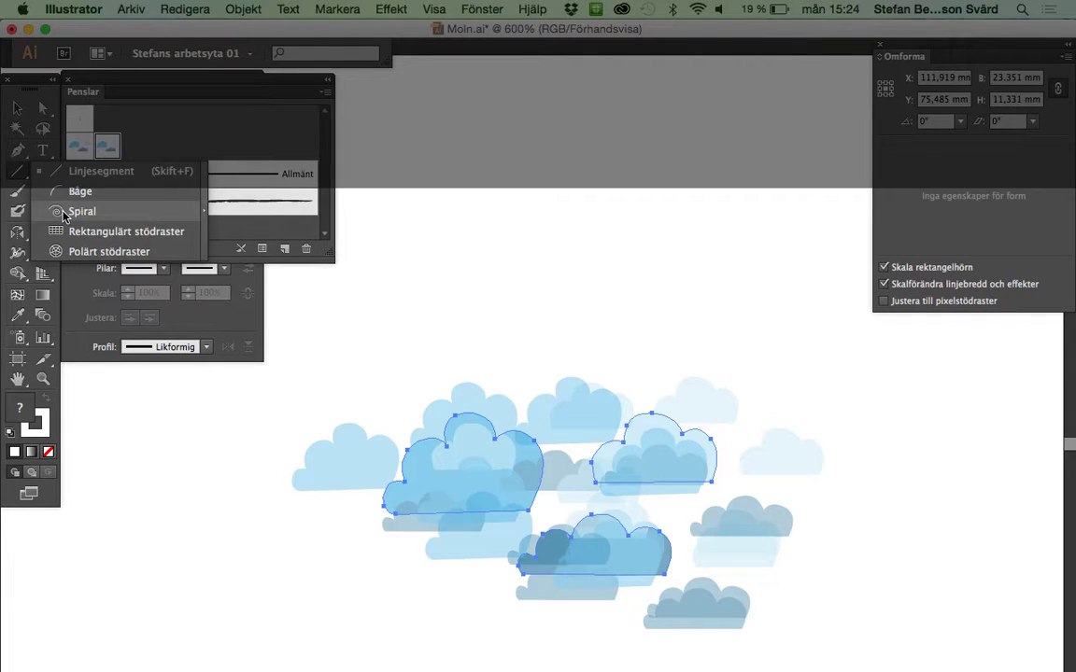
left_click(63, 213)
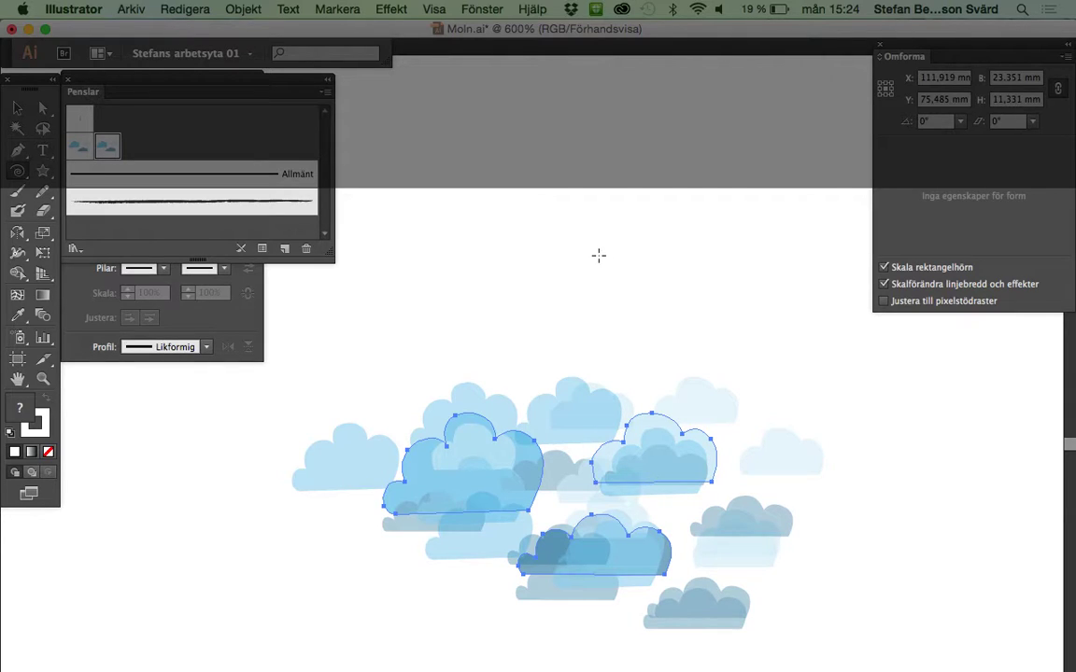
Step: Draw a default spiral and move it to the lower left of the clouds
left_click(597, 255)
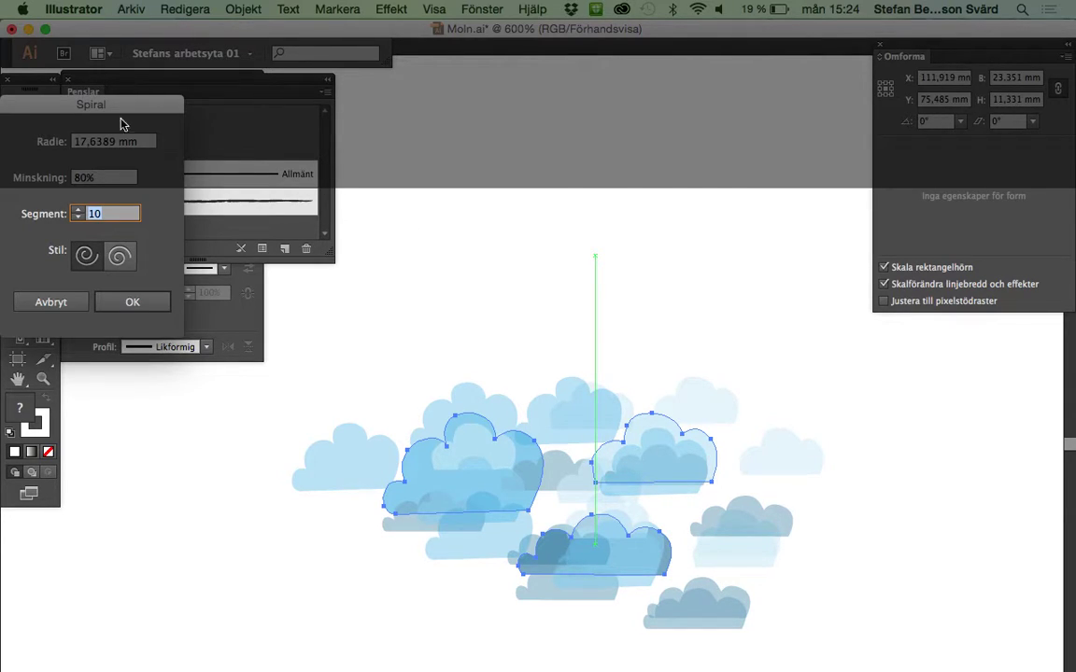
left_click(133, 300)
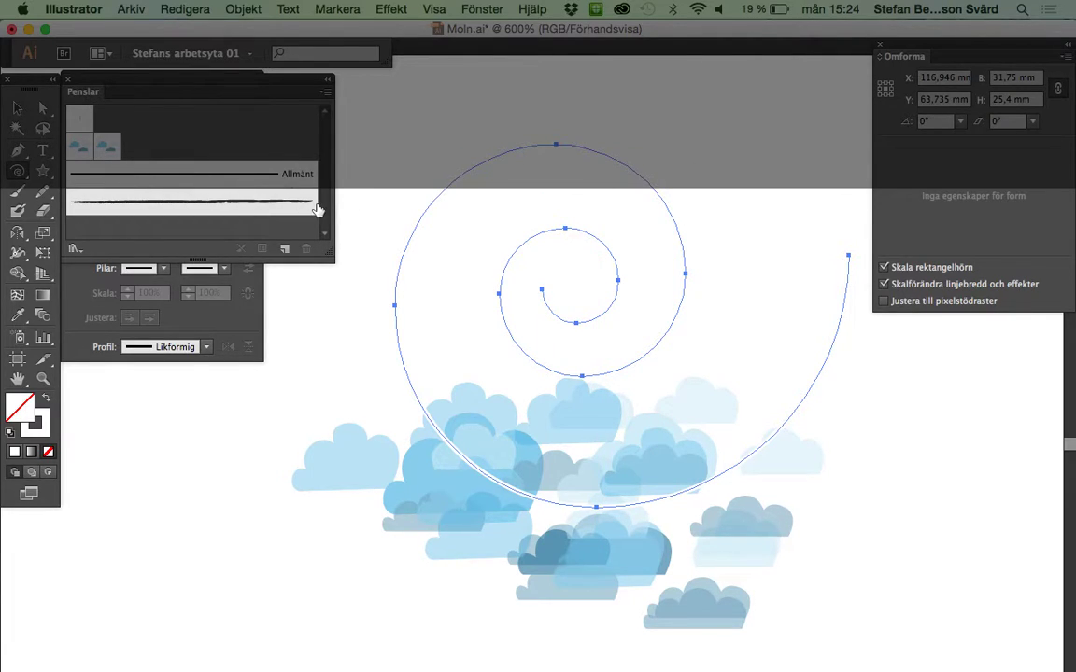
key("super+minus")
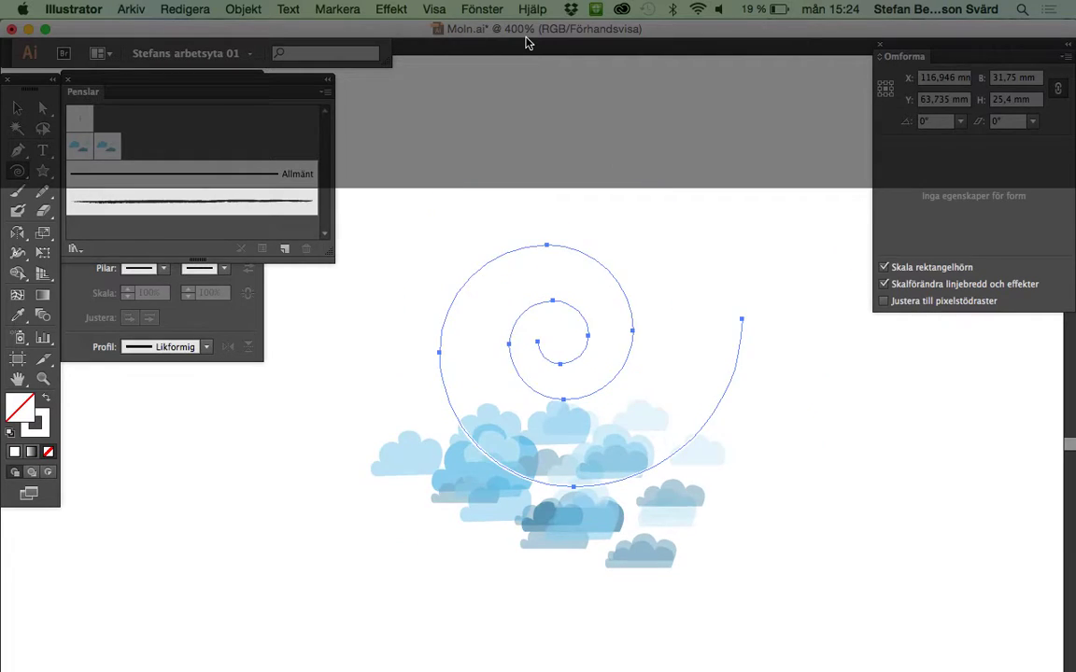
key("super+minus")
left_click(17, 108)
mouse_move(576, 365)
left_mouse_down()
mouse_move(332, 520)
mouse_move(304, 494)
left_mouse_up()
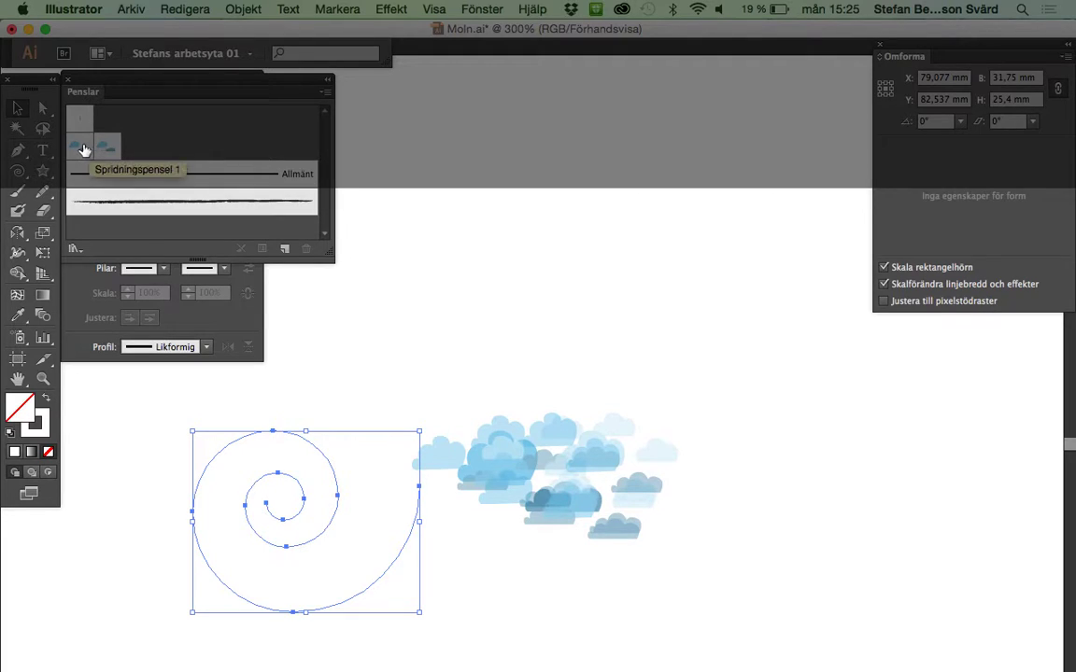
Step: Try the first cloud brush and Moln on the spiral, undo both, and move it lower right
left_click(79, 150)
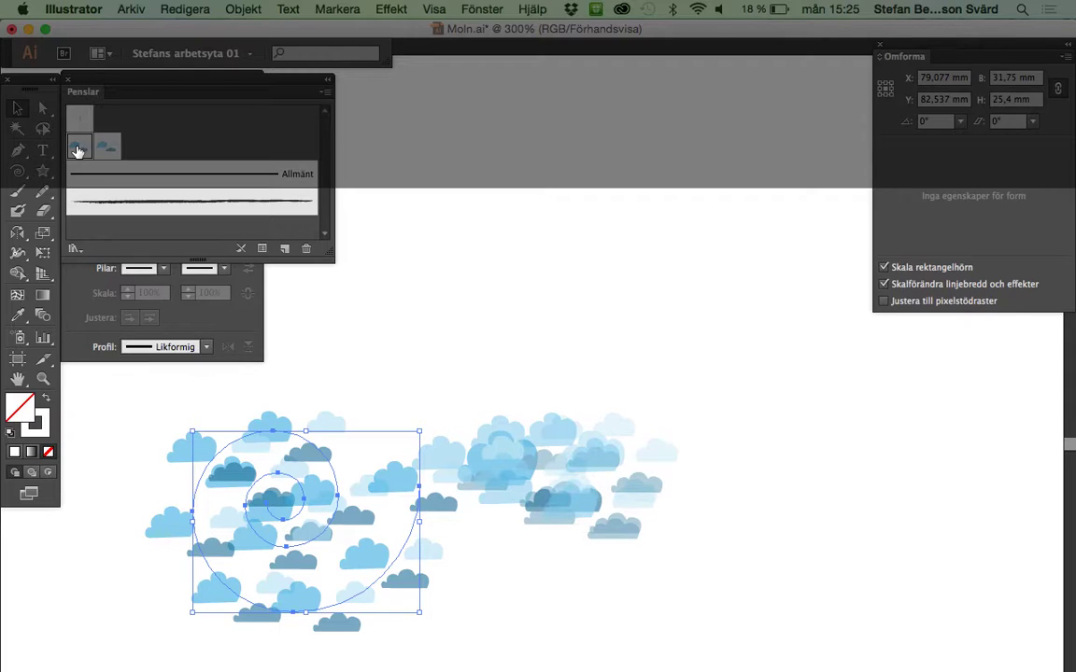
key("ctrl+z")
left_click(107, 148)
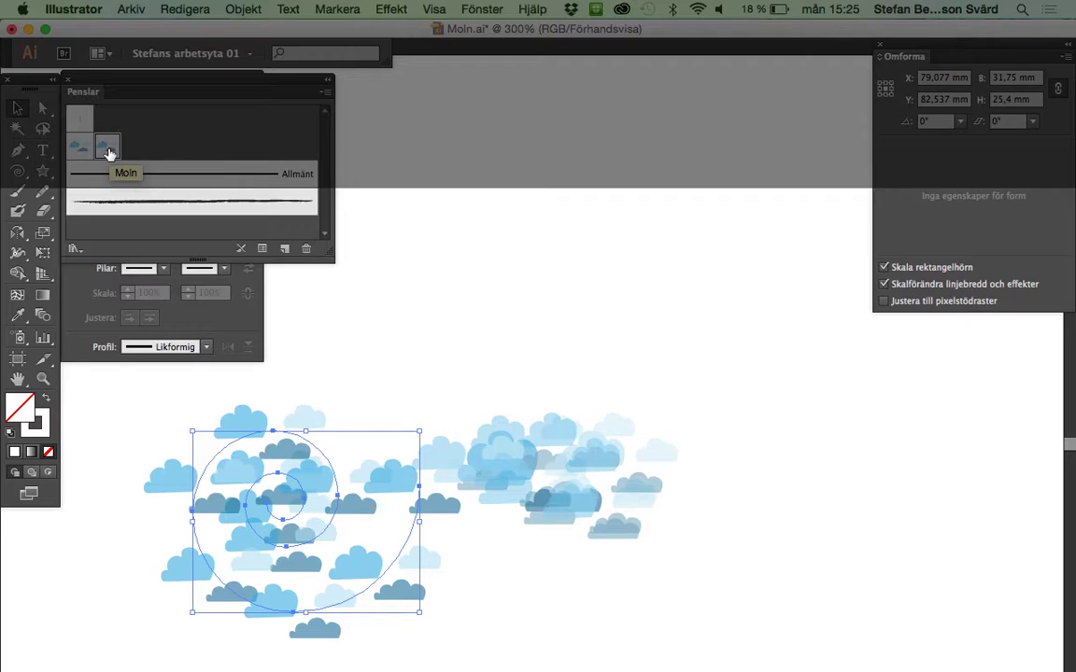
key("ctrl+z")
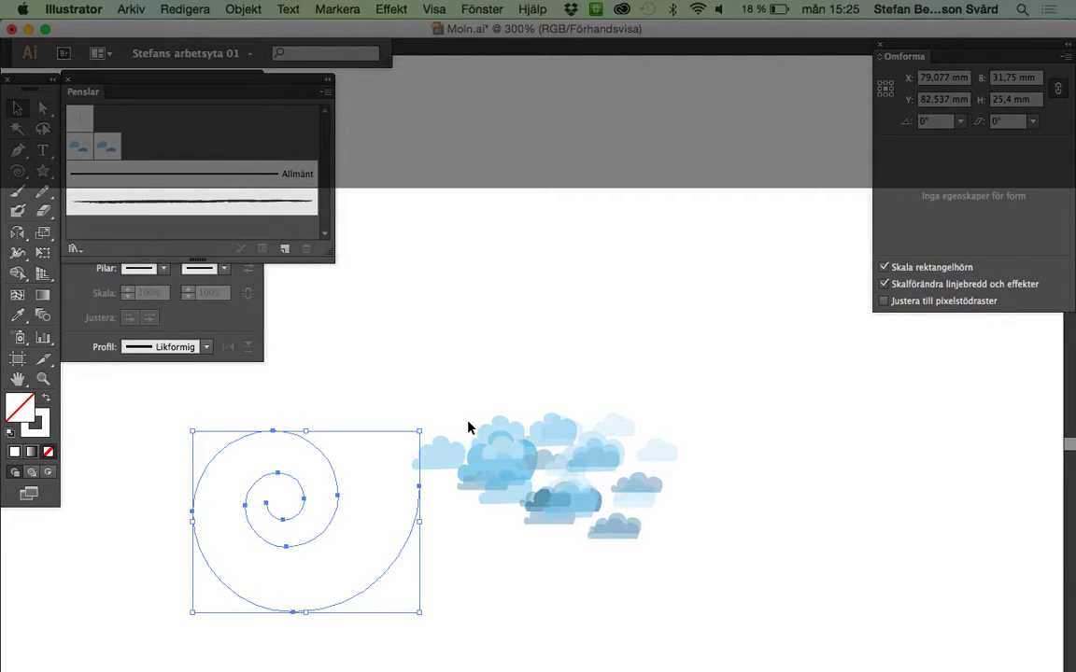
left_click(128, 207)
mouse_move(301, 498)
left_mouse_down()
mouse_move(505, 324)
mouse_move(841, 586)
left_mouse_up()
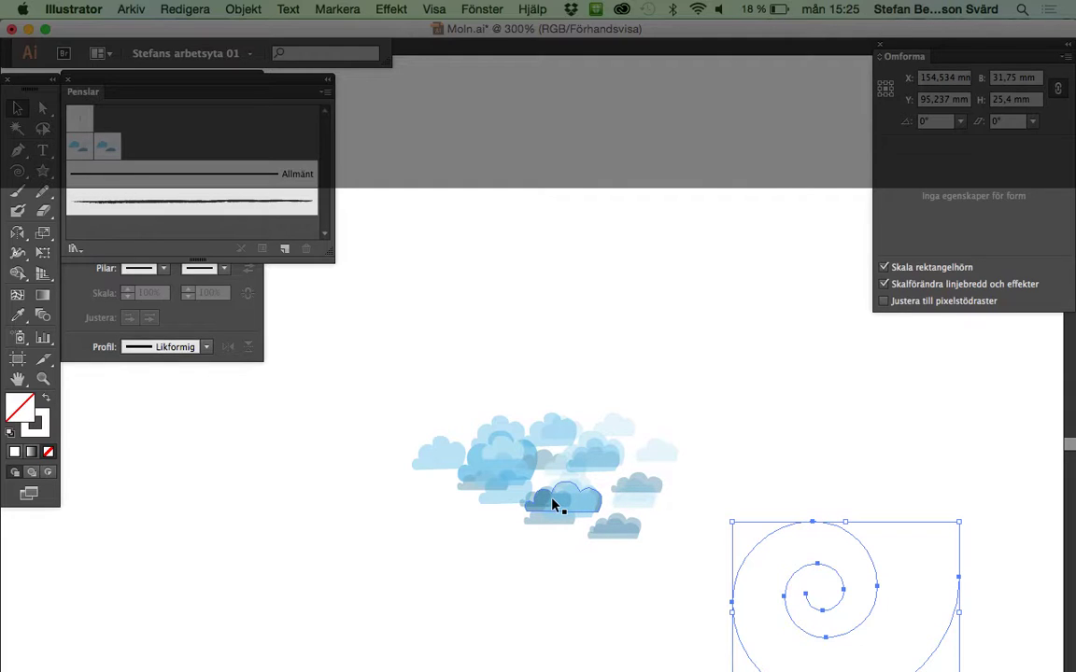
left_click(453, 131)
Step: Float Moln.ai in its own window and close it without saving
left_click_drag(448, 42, 598, 374)
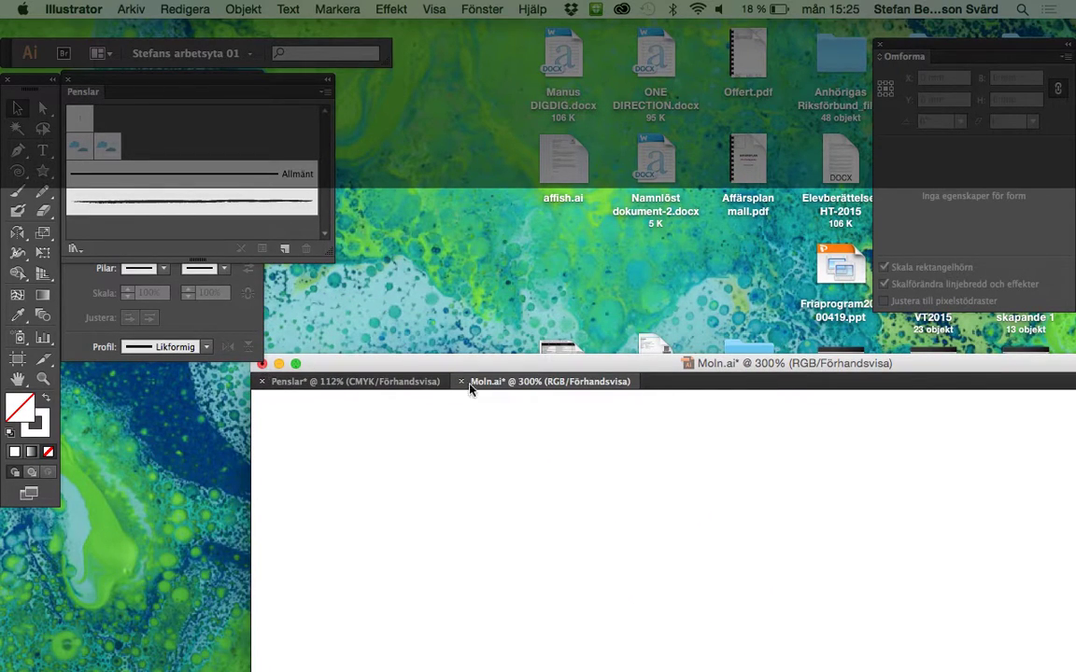
left_click(459, 384)
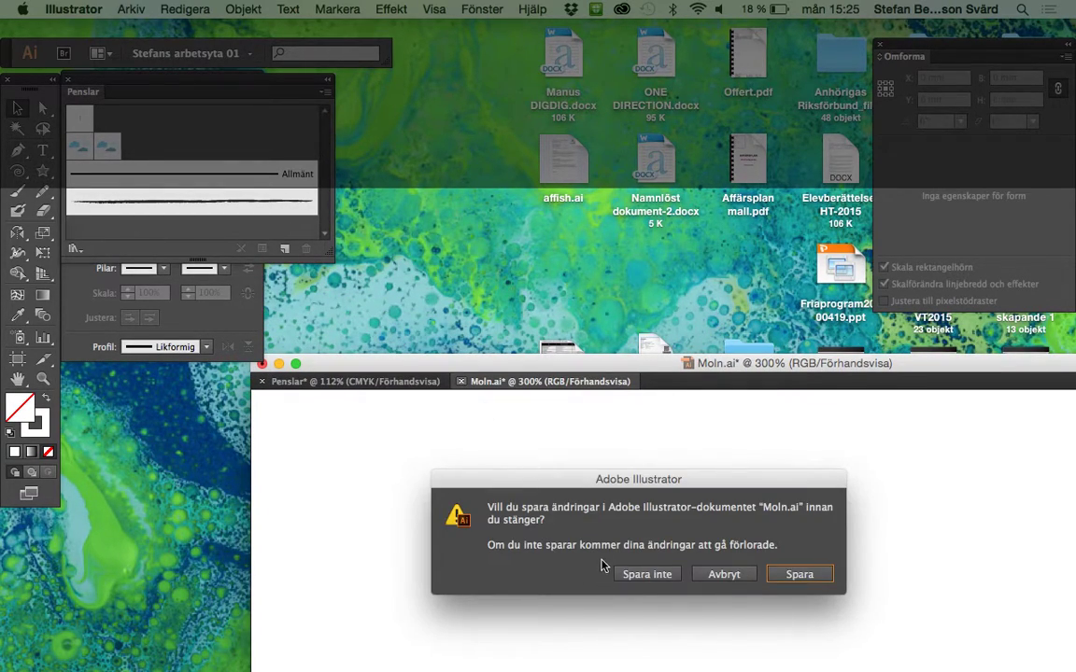
left_click(642, 576)
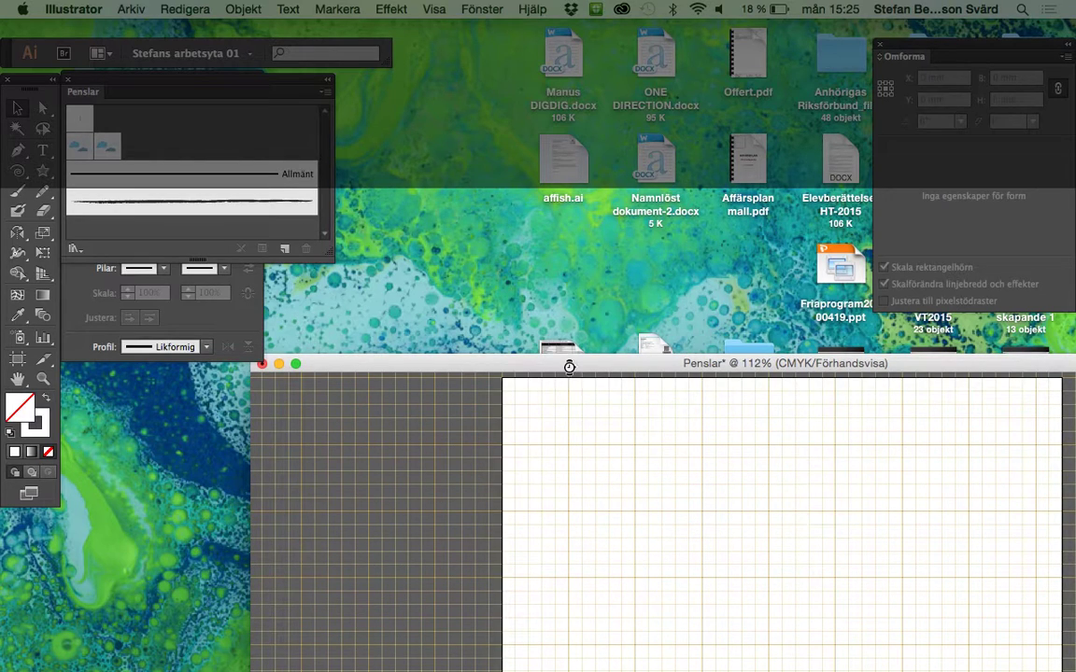
Step: Maximise the Penslar document and bring up the Open dialog
double_click(567, 367)
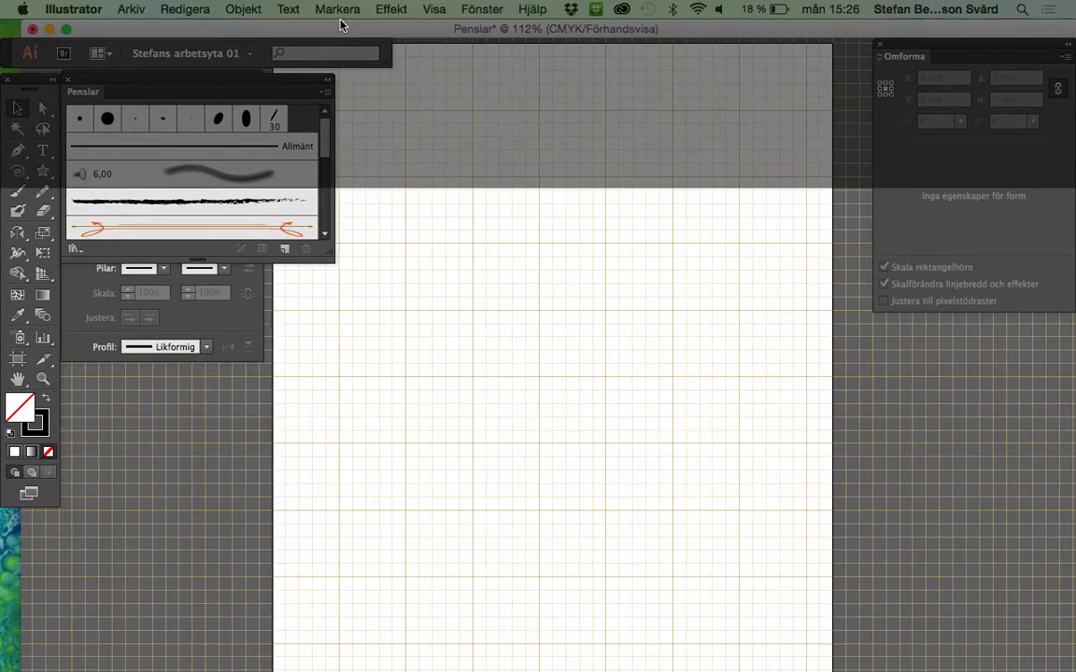
left_click(128, 10)
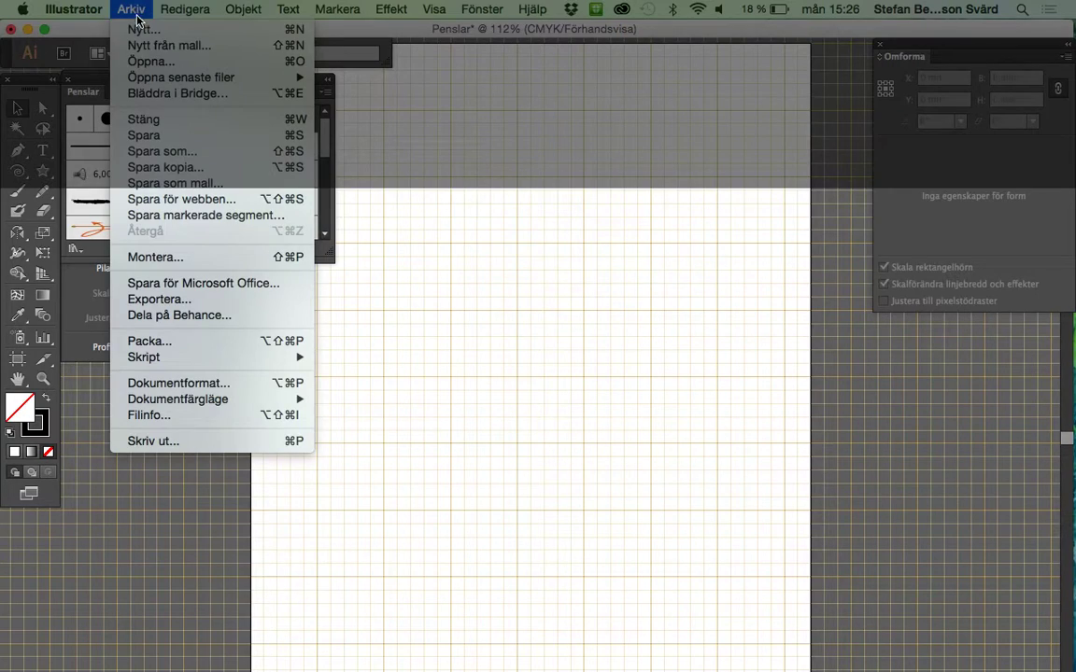
left_click(147, 61)
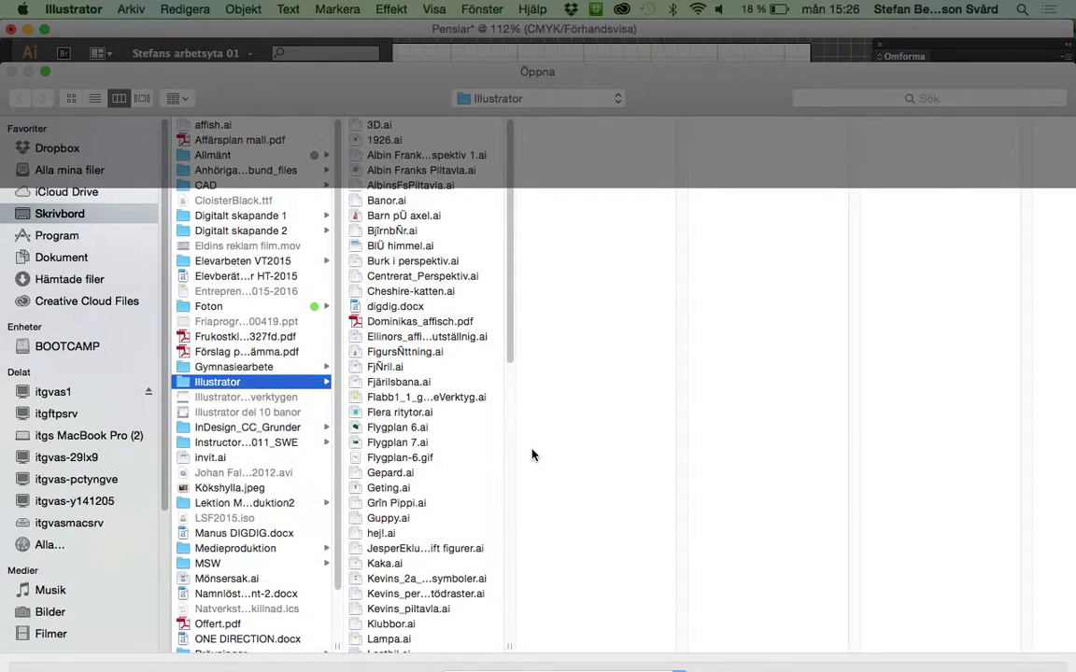
Step: Reopen Moln.ai from the Open dialog and fit its artboard to the window
key("Right")
type("mo")
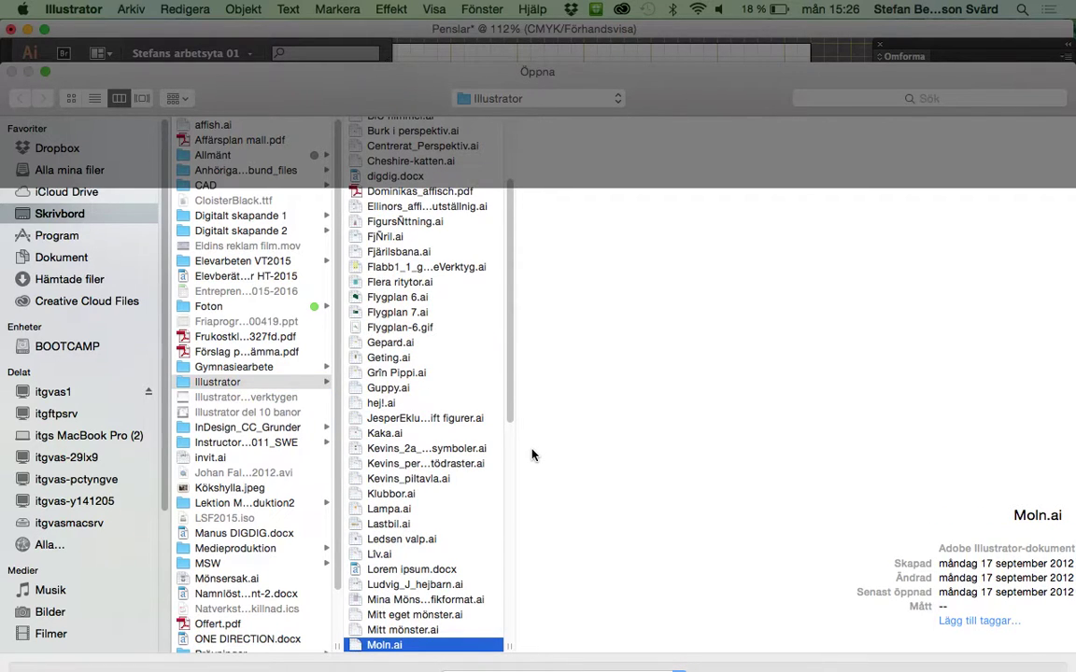
key("Return")
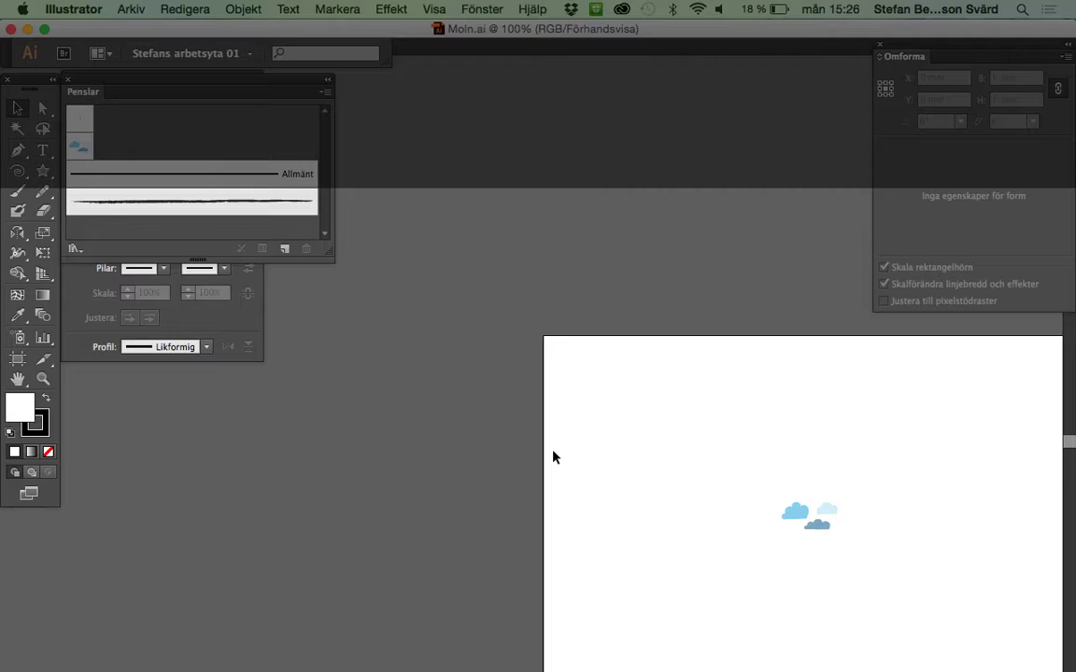
key("ctrl+0")
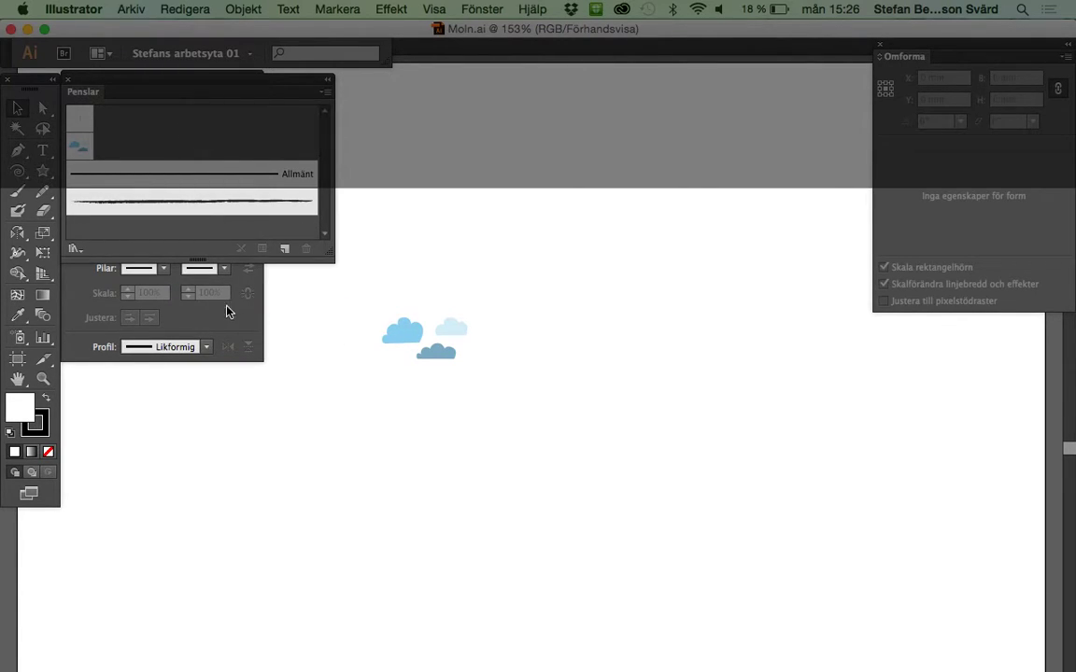
Step: Select the three clouds and start a new scatter brush from them
left_click(289, 254)
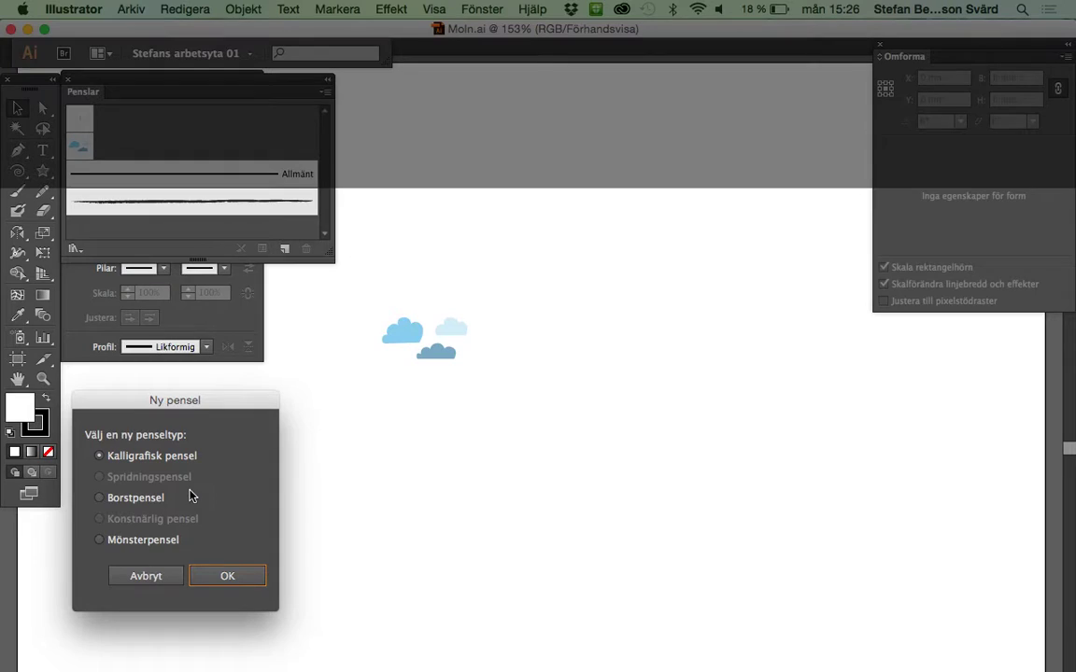
left_click(144, 573)
left_click_drag(492, 298, 368, 387)
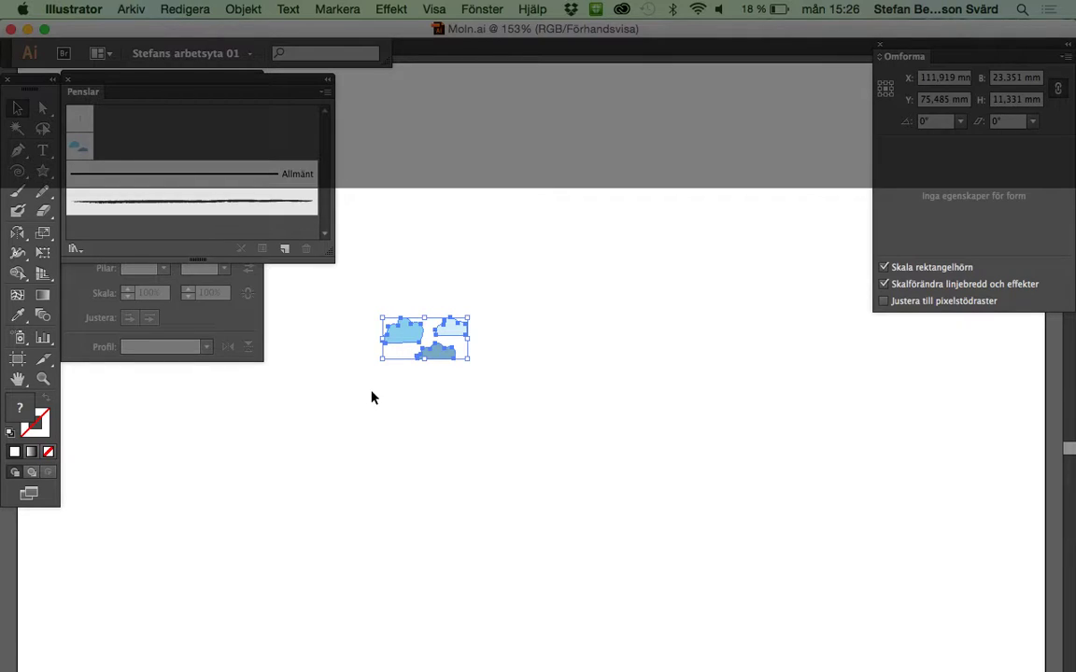
left_click(285, 249)
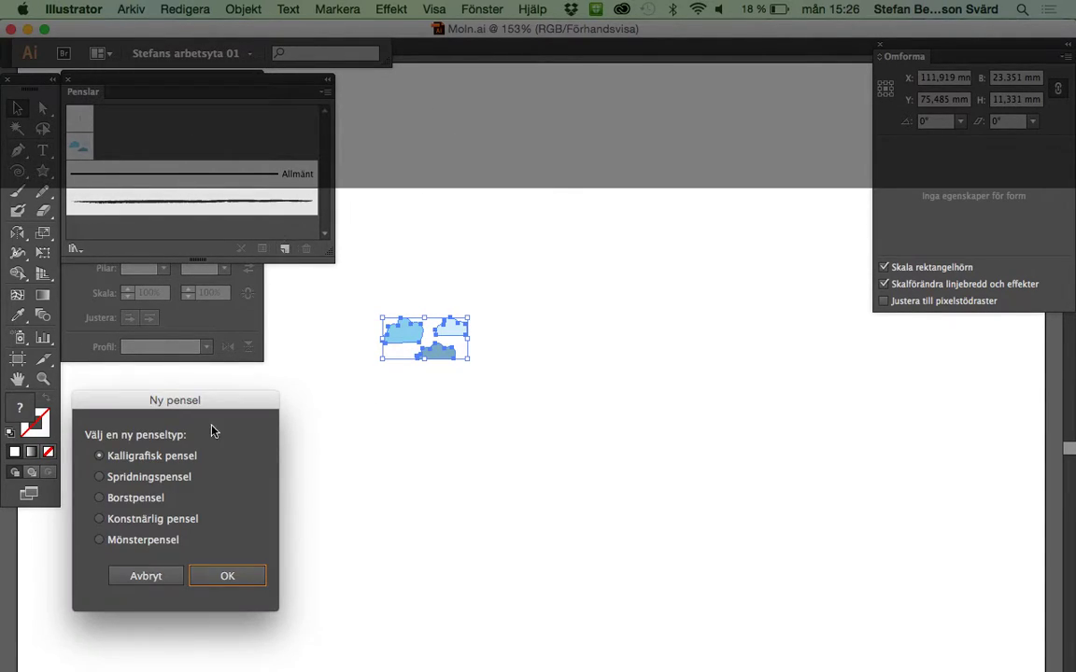
left_click(145, 478)
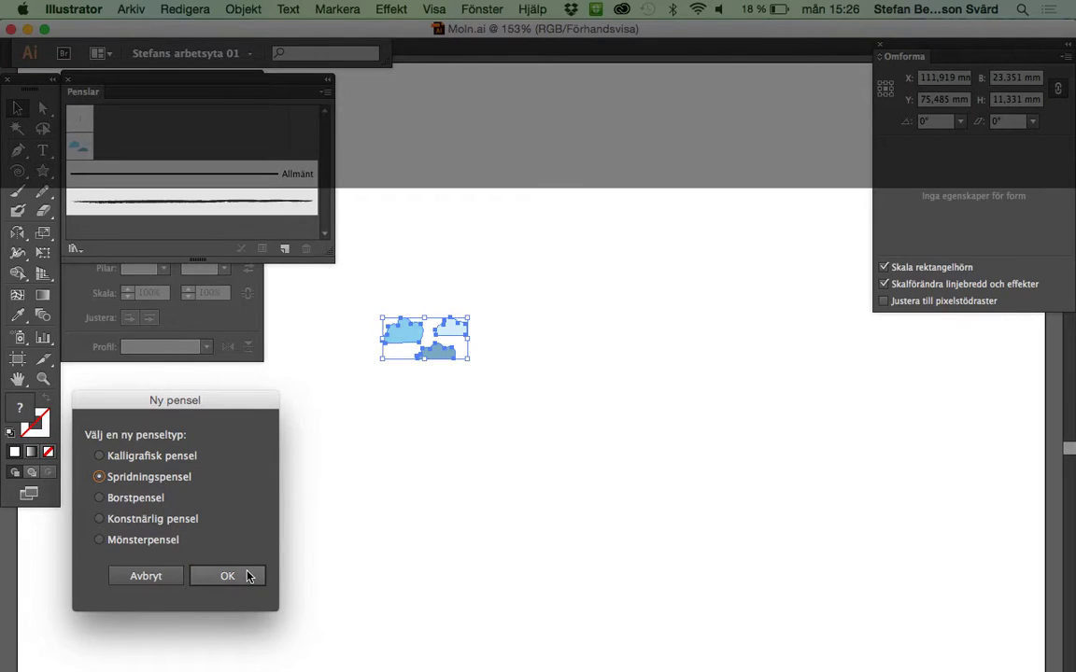
left_click(228, 575)
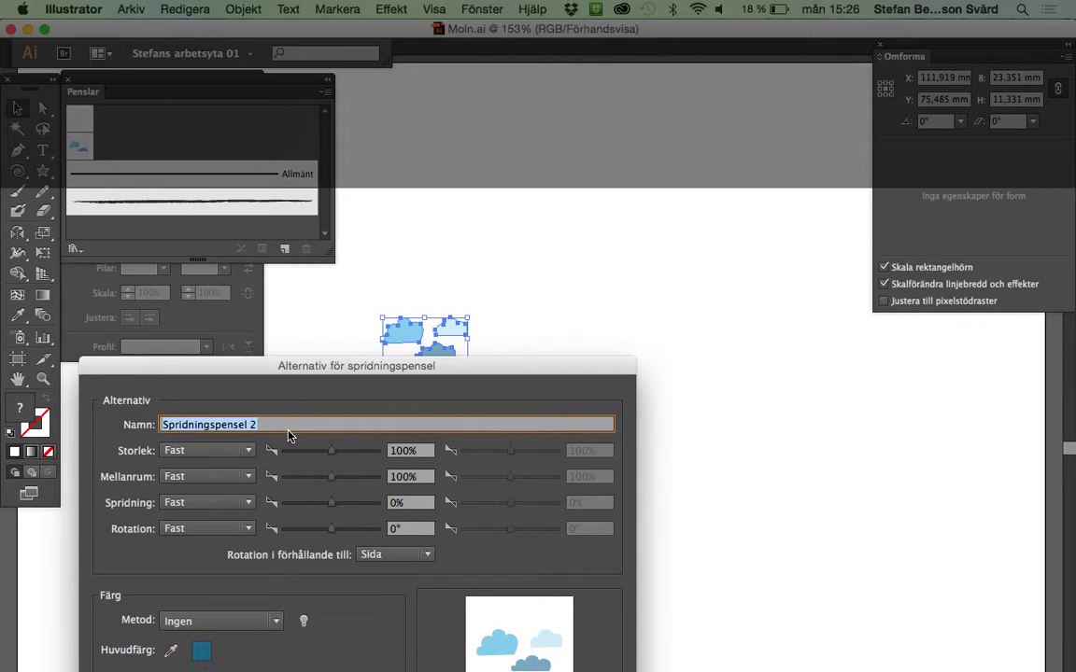
Step: Name the scatter brush Molnigt with 67% size and 57% spacing, and create it
type("Molnigt")
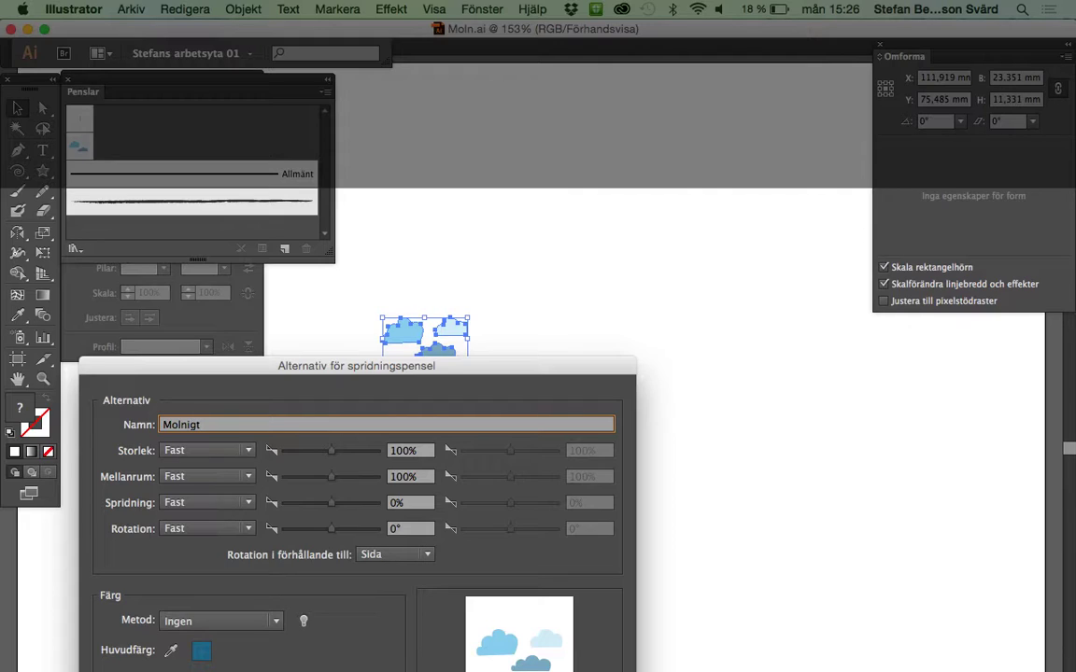
left_click(403, 450)
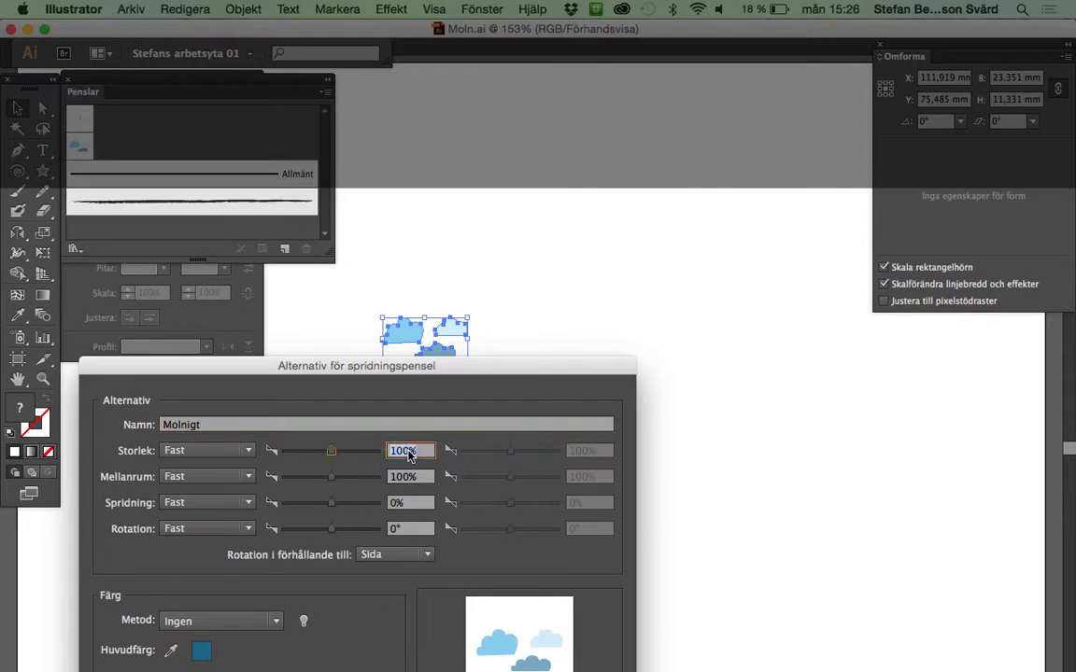
double_click(404, 450)
type("67")
key("Tab")
type("57")
key("Tab")
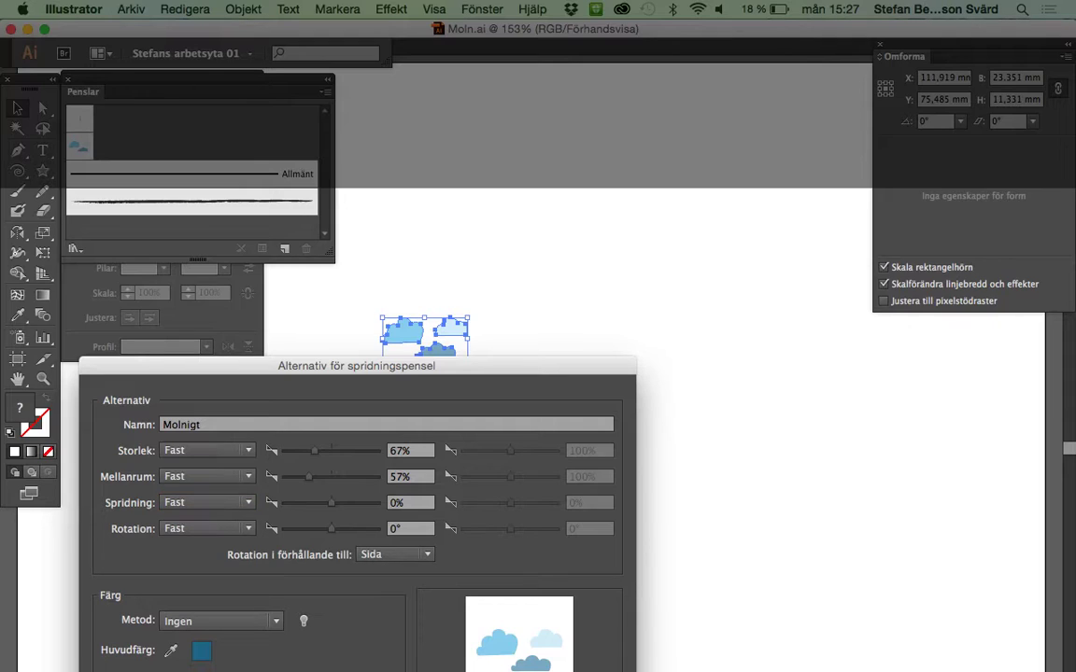
key("Return")
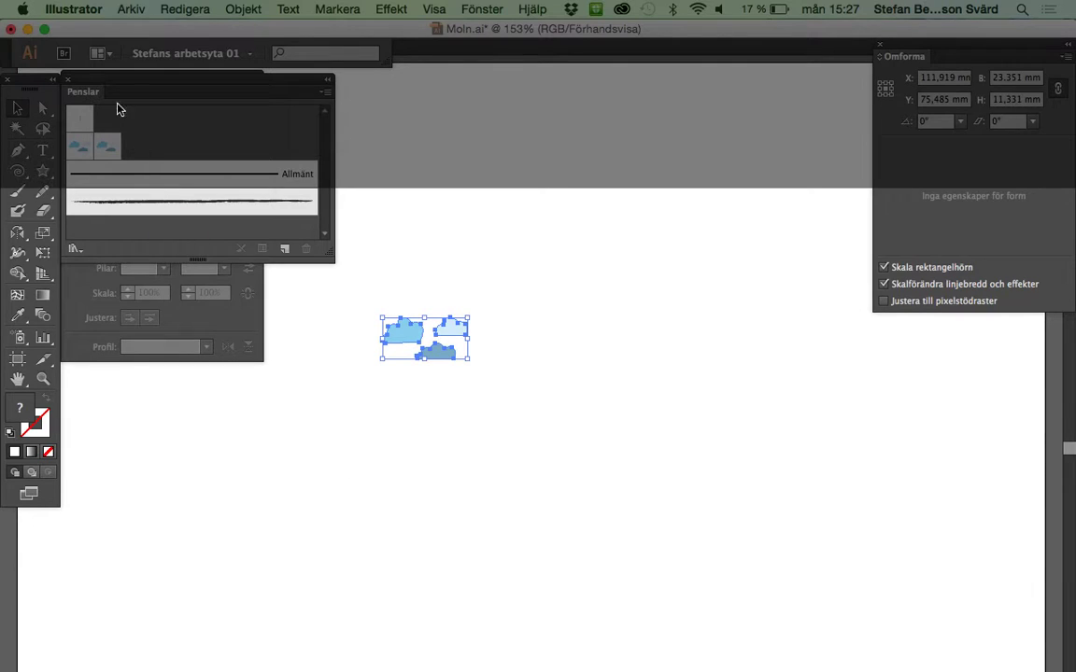
Step: Draw a default spiral below the clouds and stroke it with the Molnigt brush
left_click(374, 514)
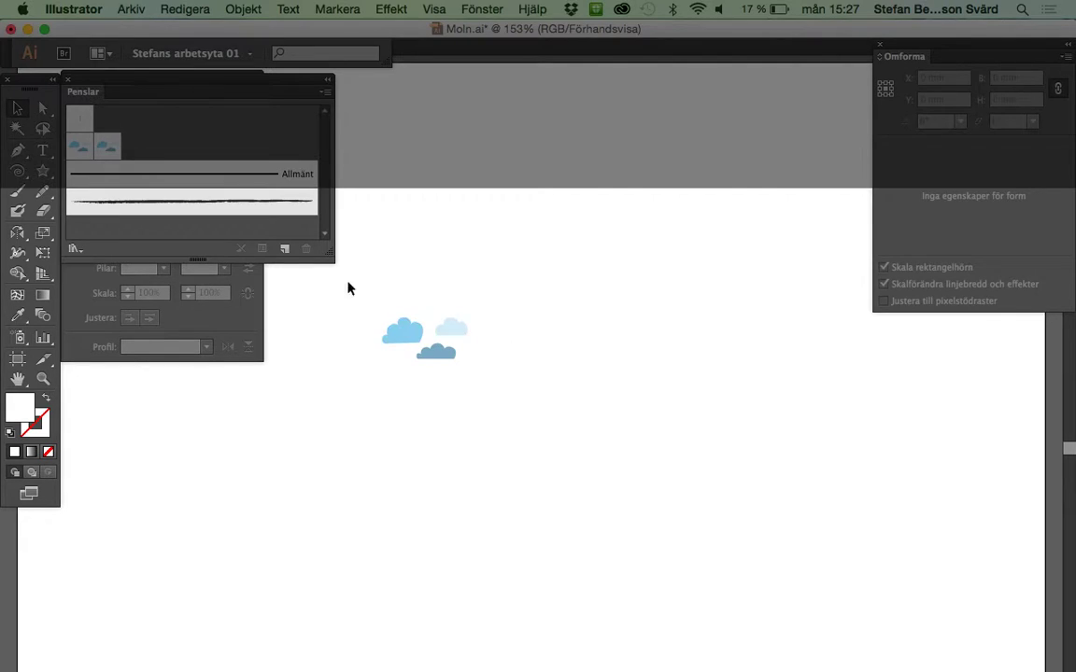
left_click(109, 148)
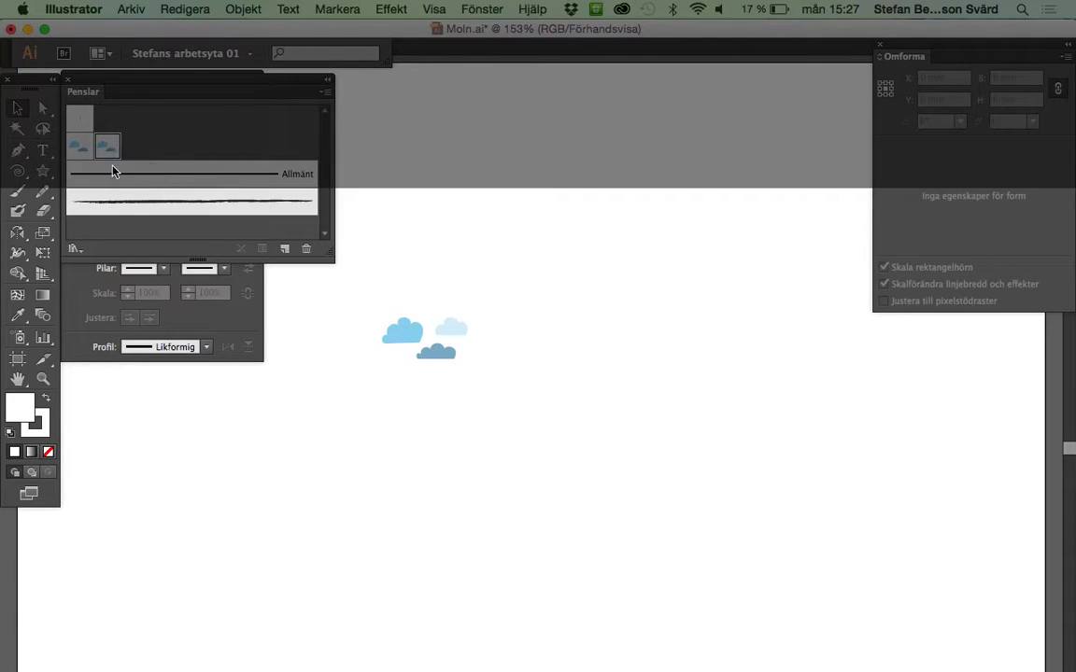
left_click(17, 171)
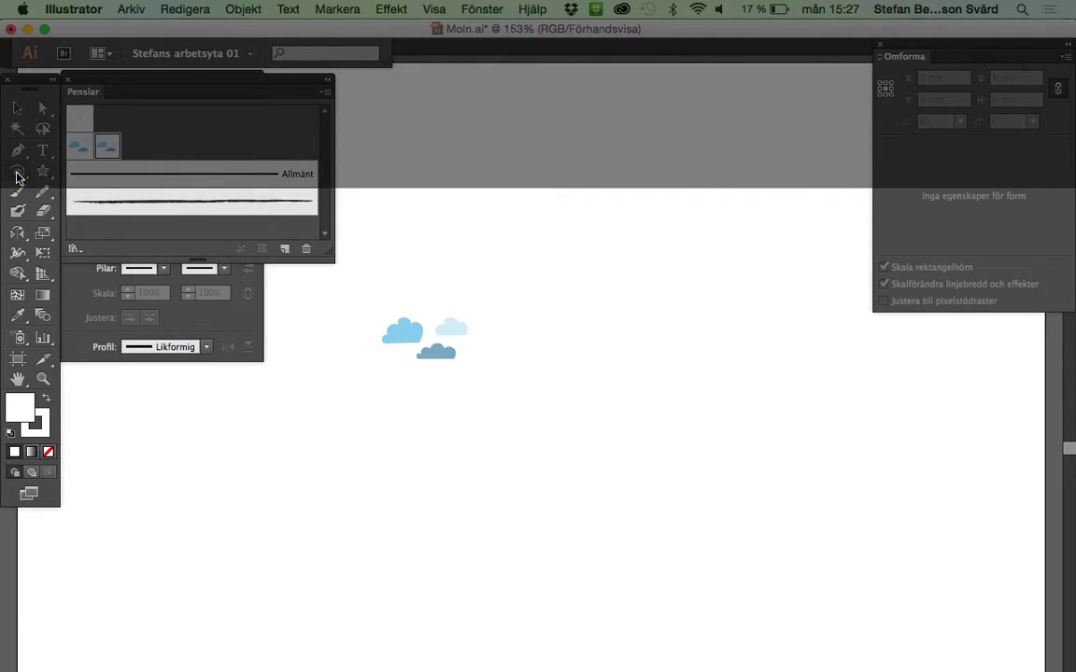
left_click(569, 513)
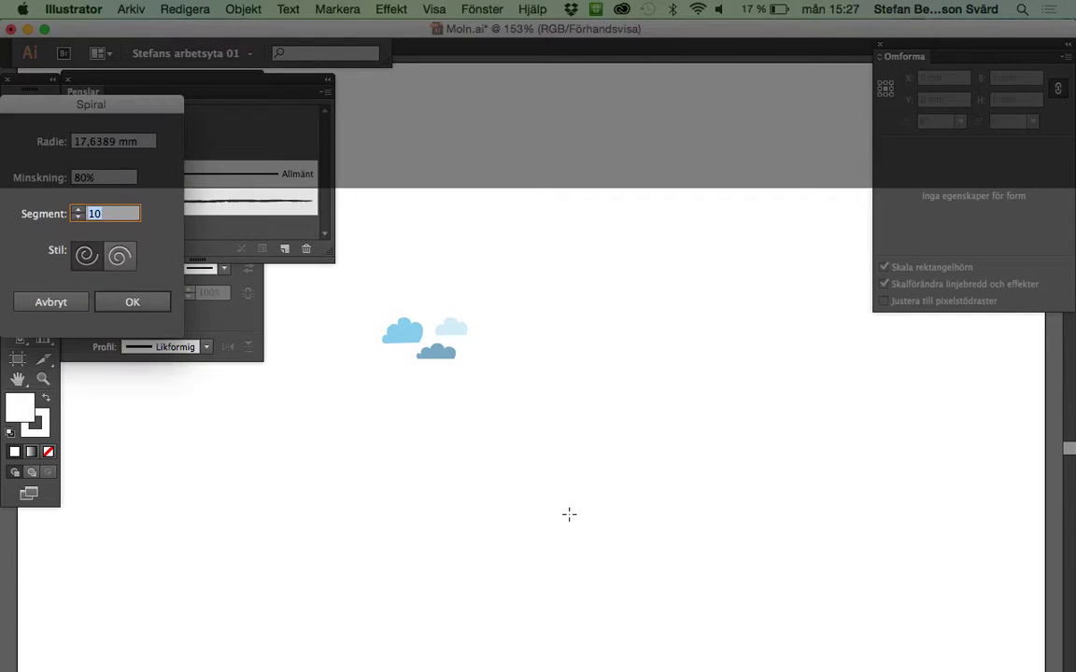
left_click(143, 303)
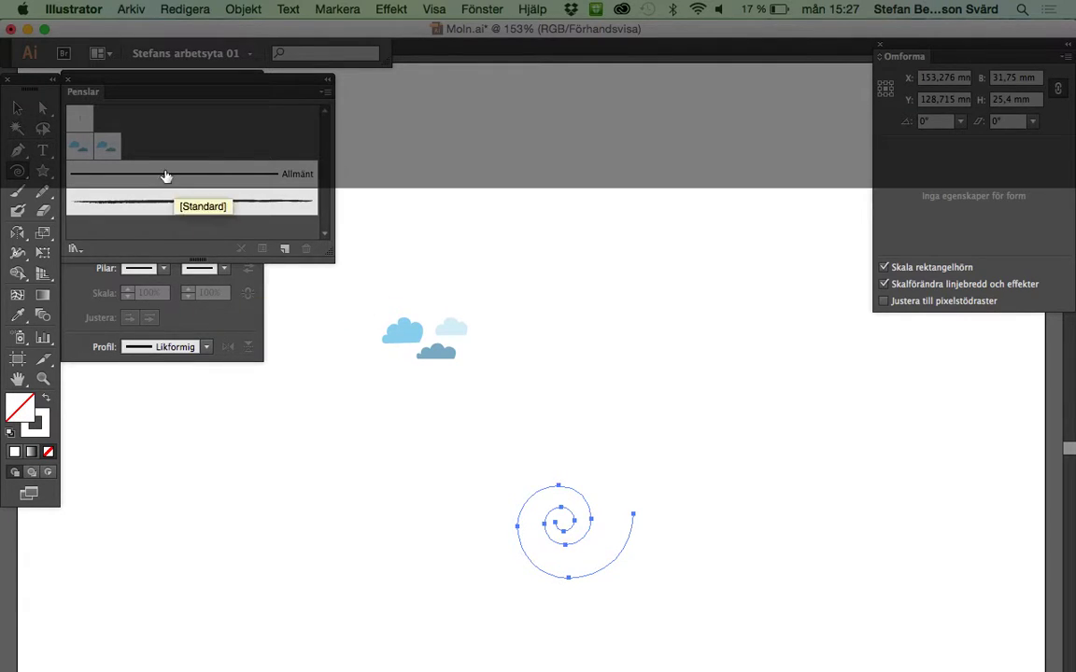
left_click(111, 153)
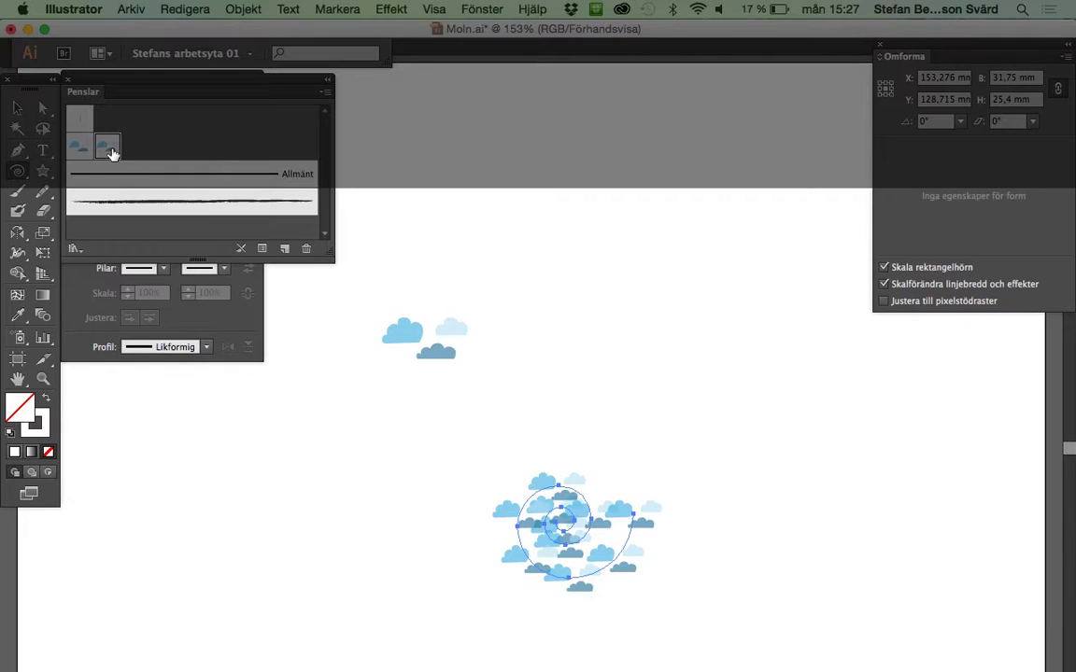
Step: Paint a large arching Molnigt stroke across the page, then save, accepting the older-format warning
left_click(17, 192)
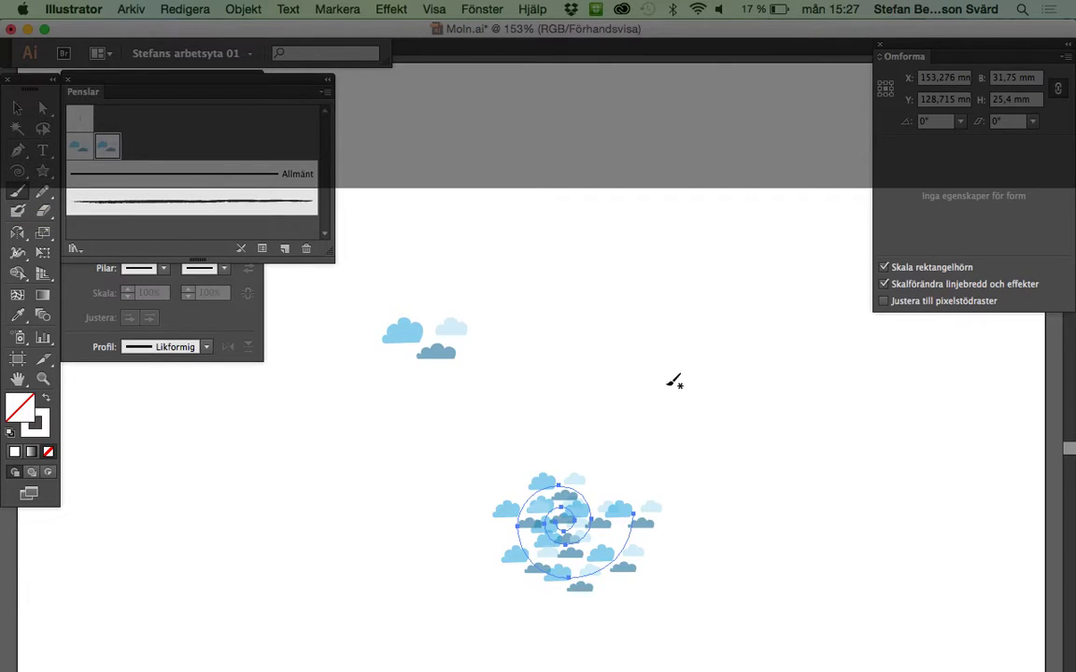
mouse_move(299, 598)
left_mouse_down()
mouse_move(435, 466)
mouse_move(709, 414)
mouse_move(880, 610)
left_mouse_up()
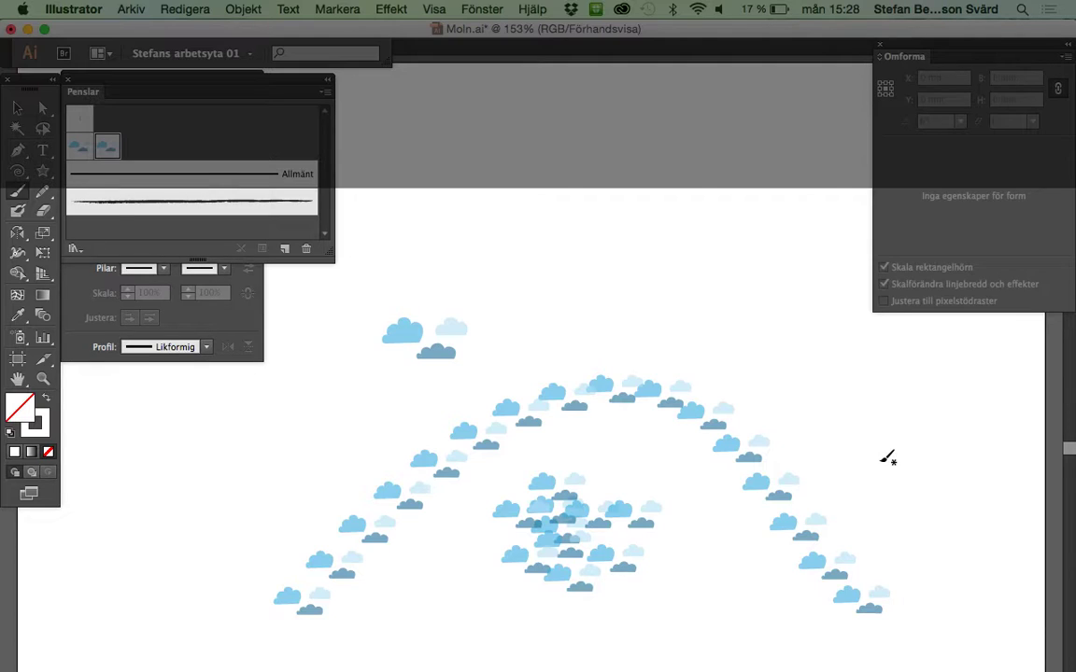
key("ctrl+a")
key("ctrl+s")
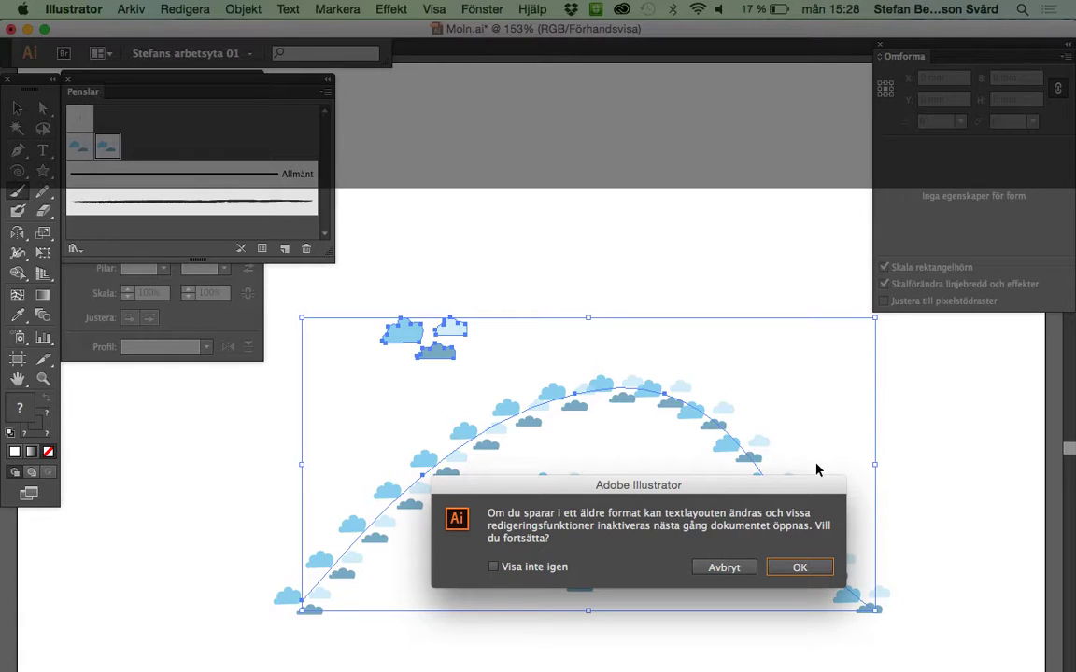
left_click(737, 572)
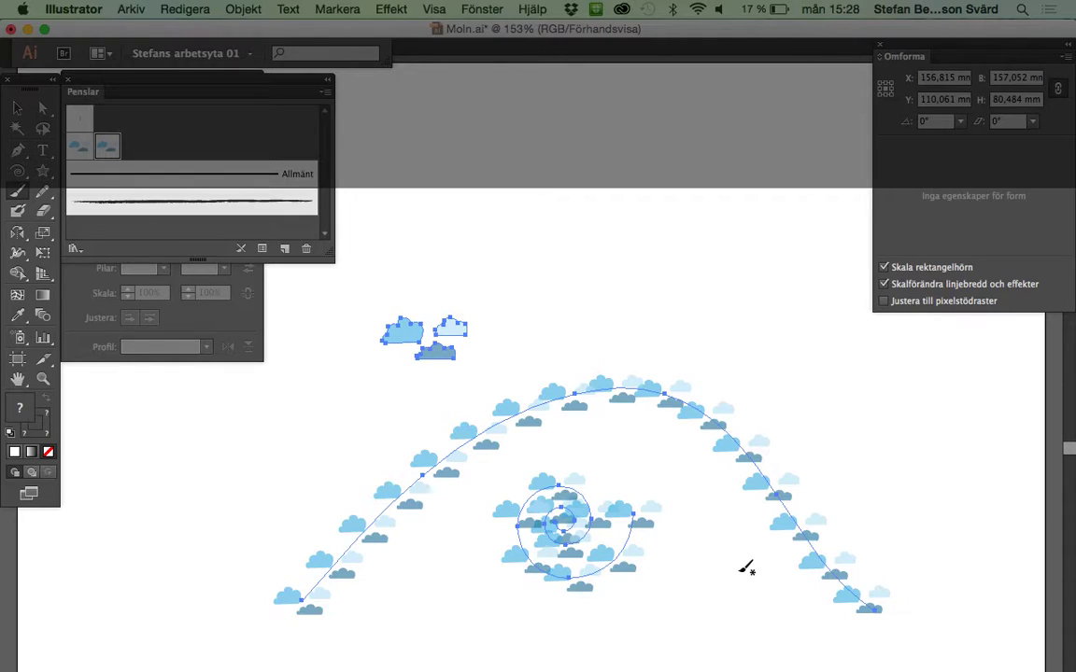
Step: Delete all the selected cloud artwork and return to the Selection tool
key("Delete")
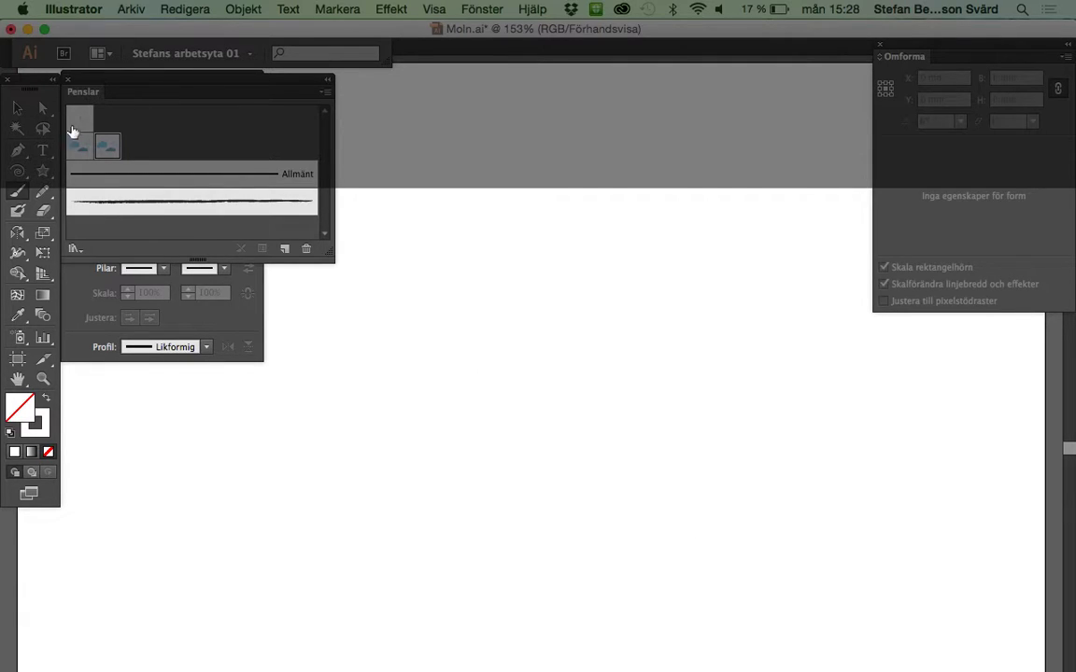
left_click(16, 110)
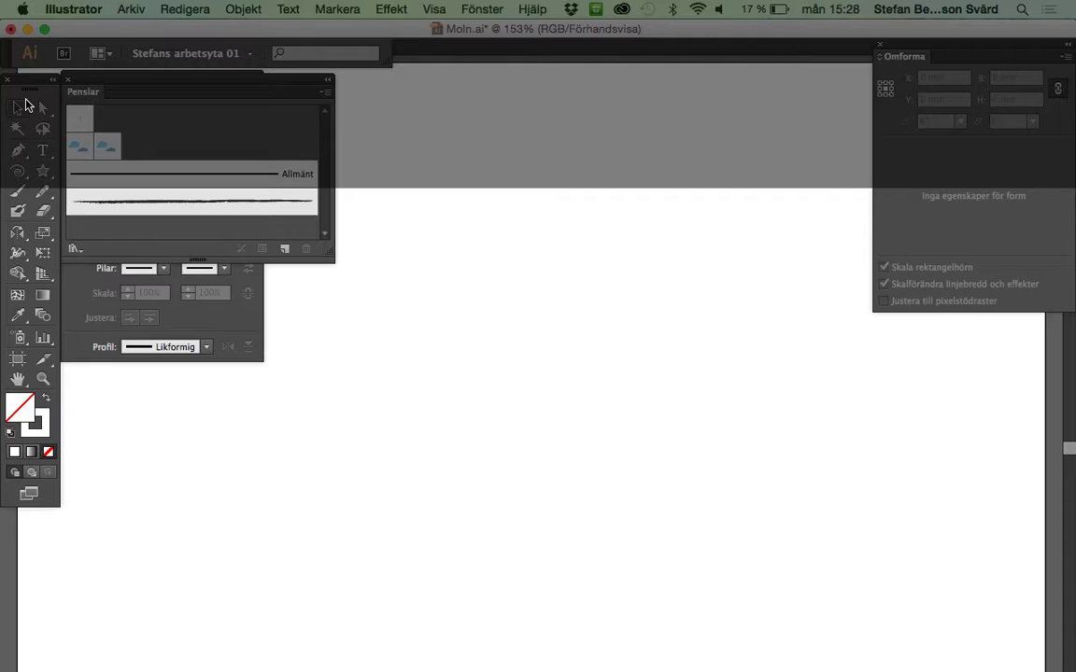
left_click(23, 107)
left_click(131, 9)
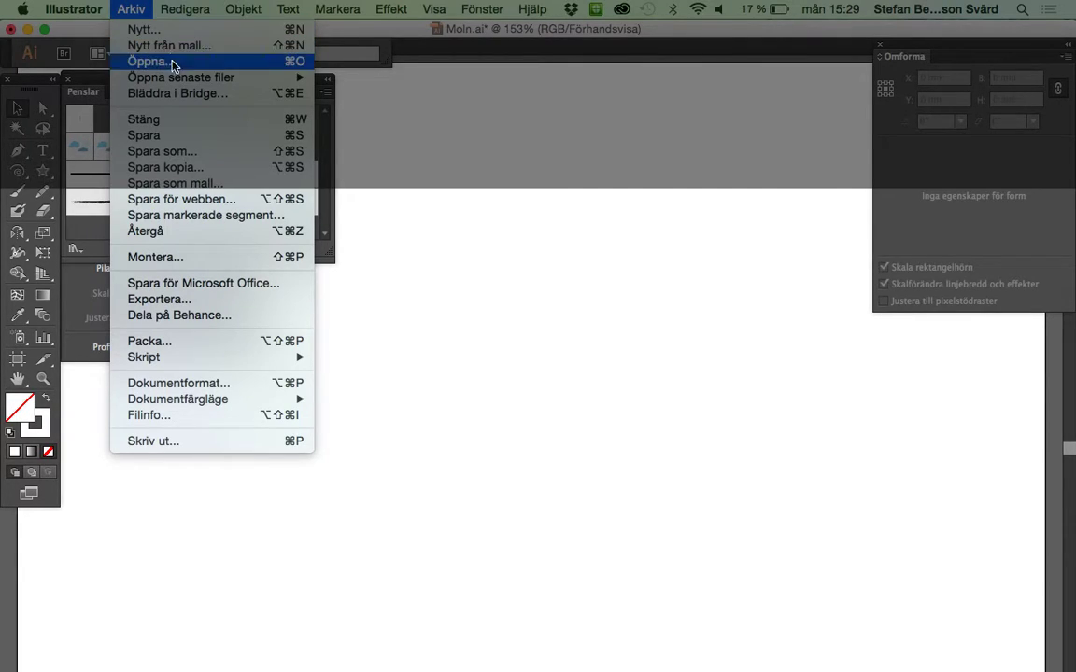
Step: Open the recent file Motorcykel.jpg and select the motorcycle image
mouse_move(182, 77)
left_click(414, 126)
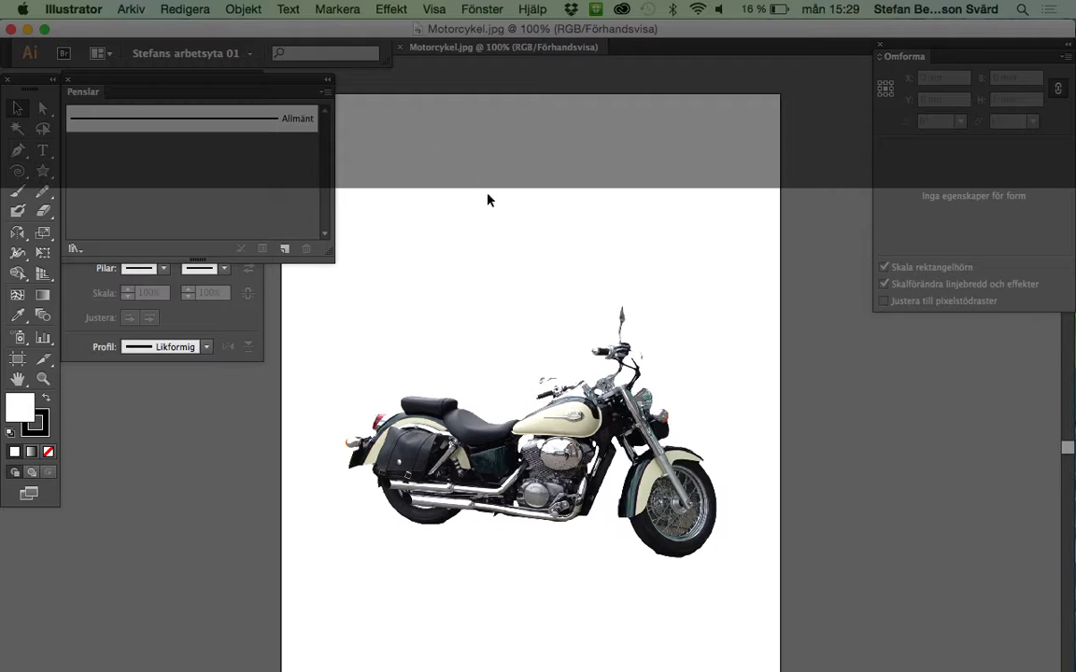
left_click(517, 461)
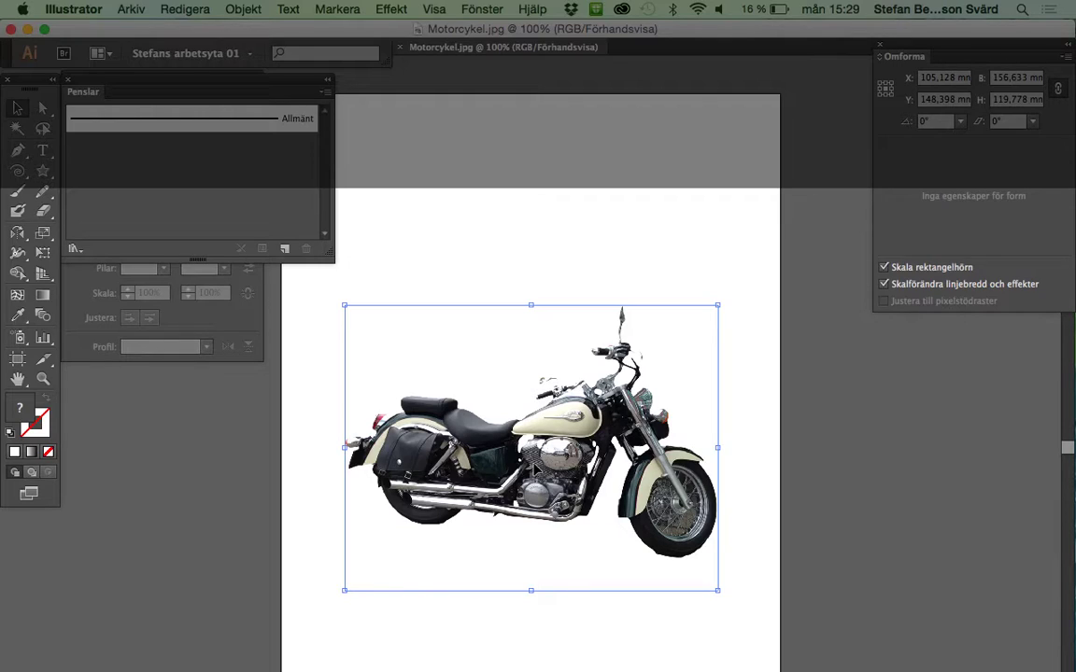
Step: Turn the motorcycle image into an art brush (Konstnärlig pensel) named MC
left_click_drag(483, 422, 218, 186)
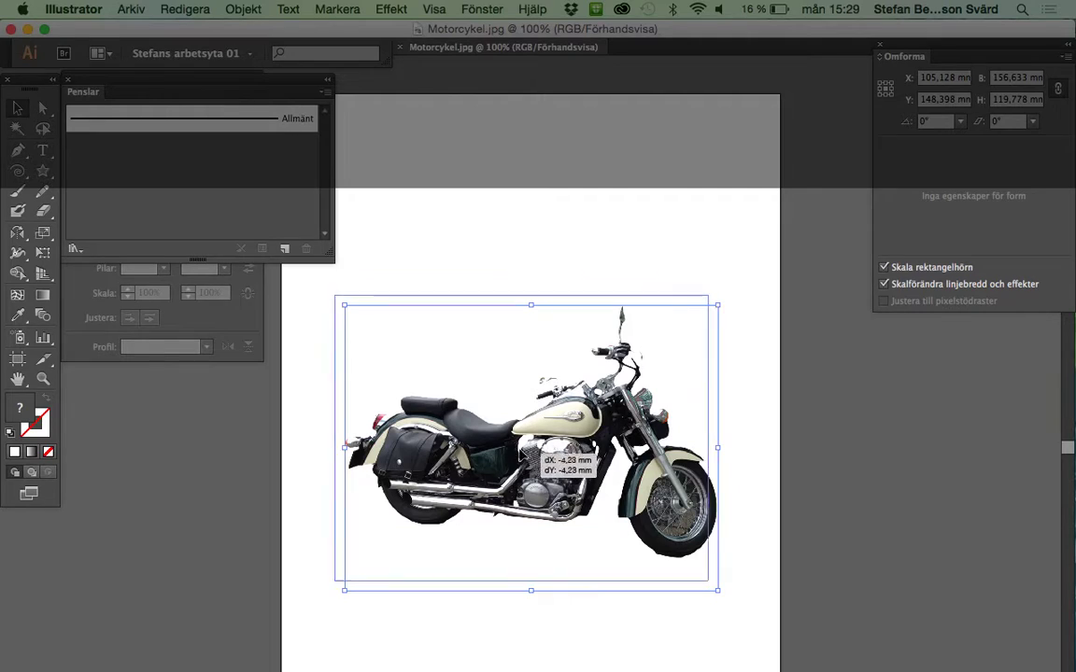
left_click_drag(218, 186, 178, 181)
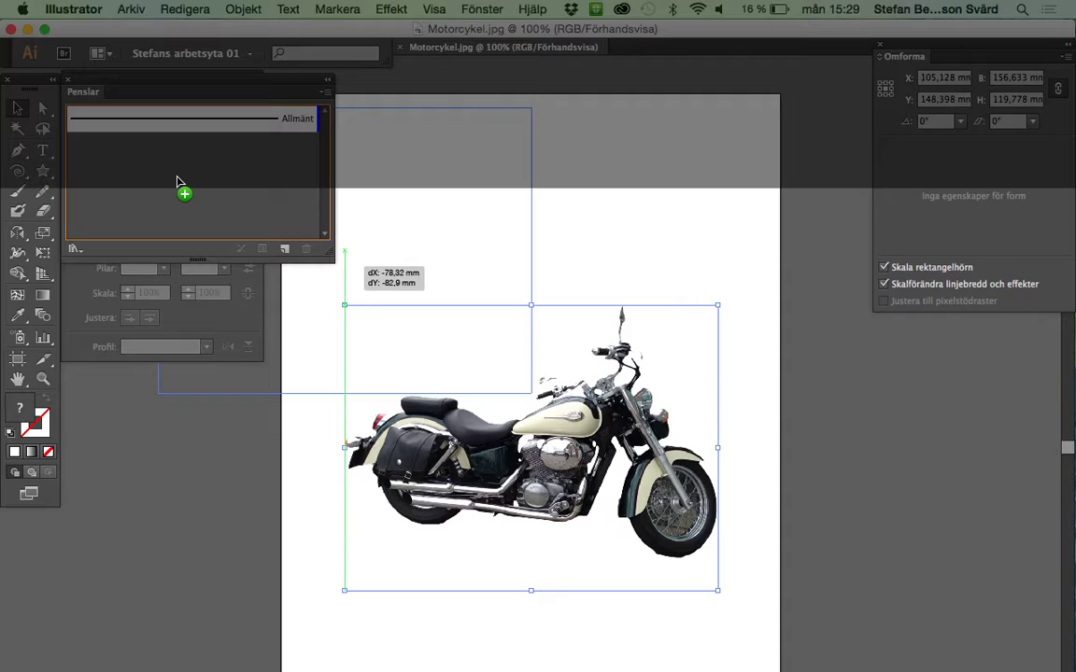
left_click_drag(179, 182, 179, 182)
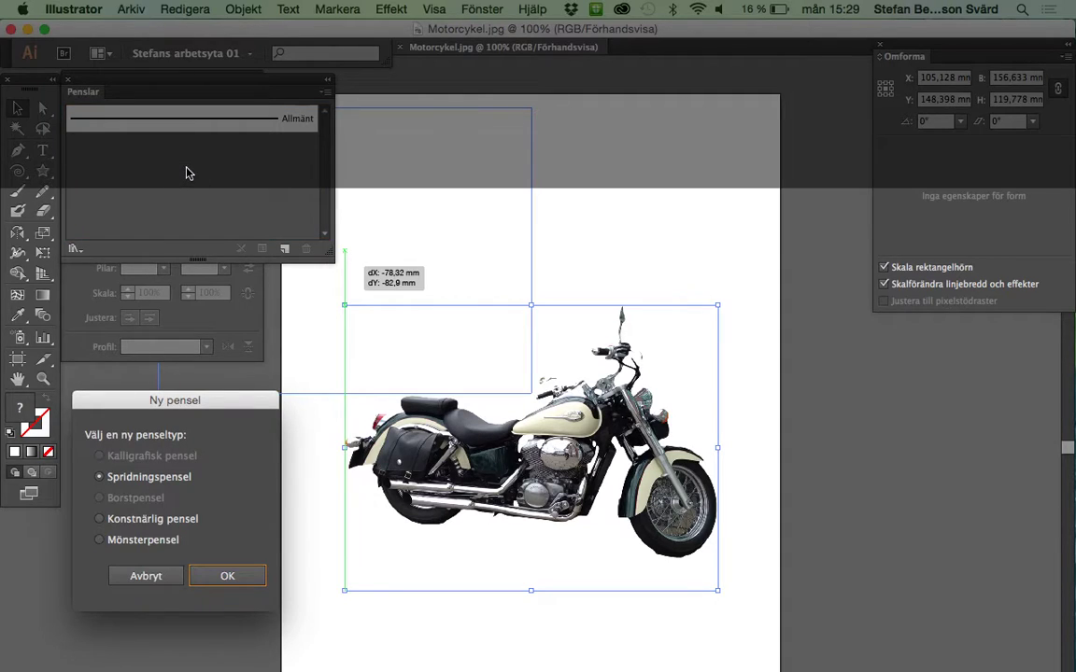
left_click(100, 519)
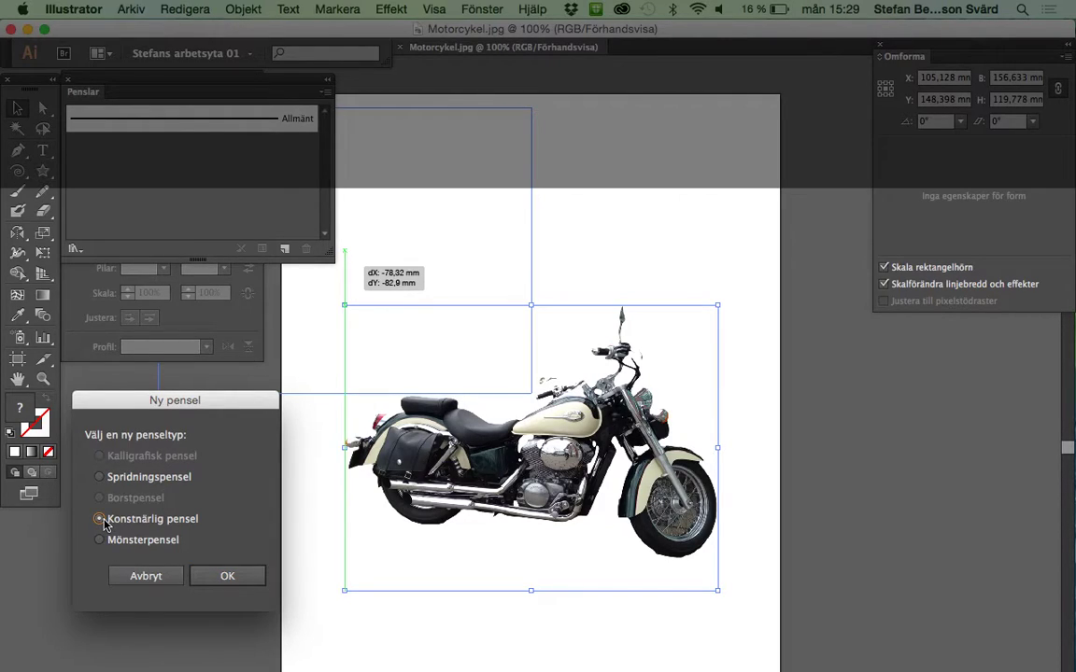
left_click(225, 576)
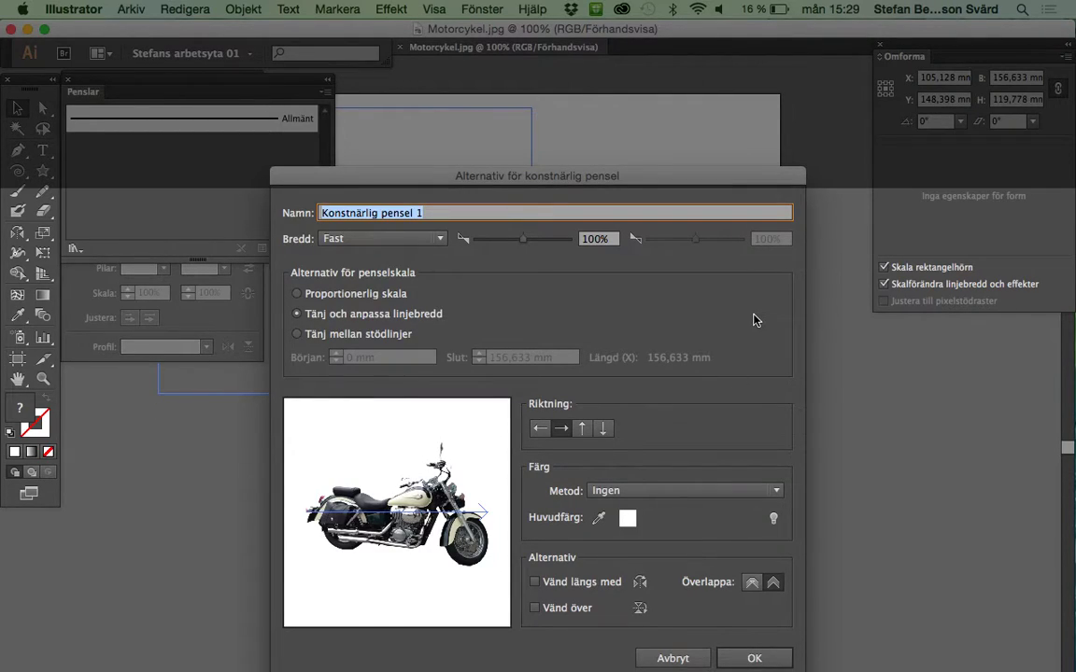
type("MC")
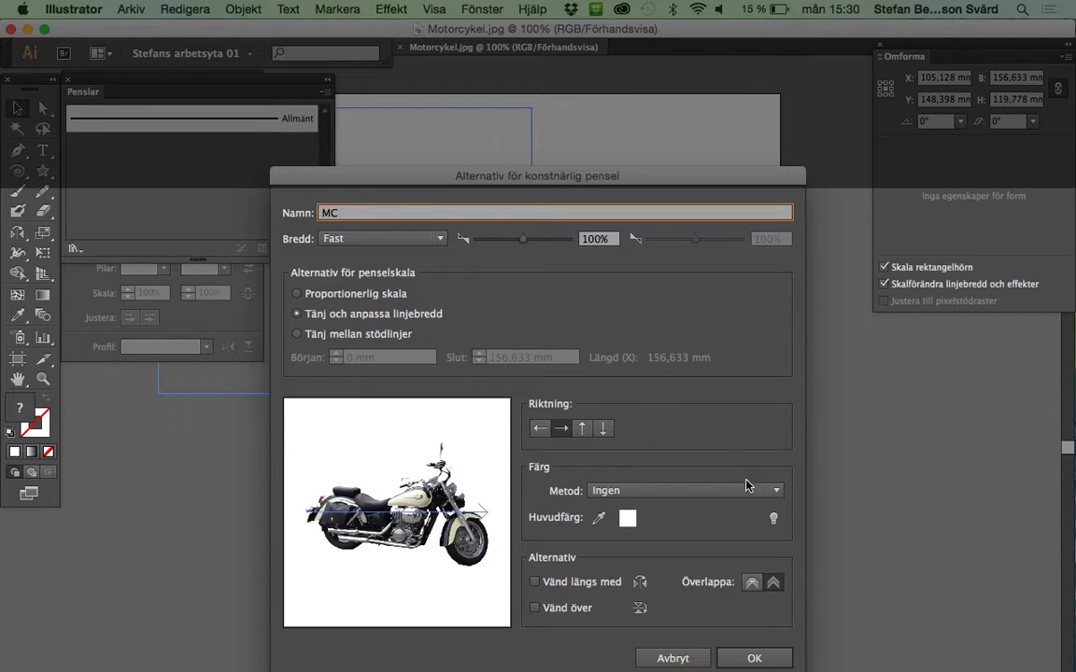
Step: Create the MC art brush from the motorcycle image, keeping Colorization Method 'Ingen'
left_click(778, 490)
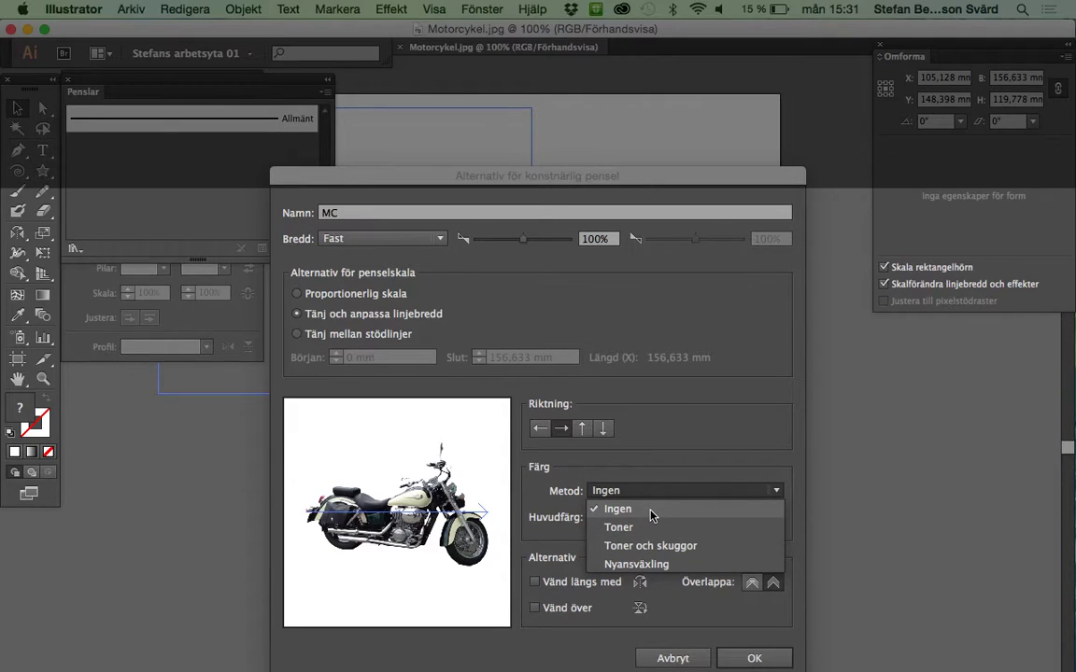
left_click(650, 512)
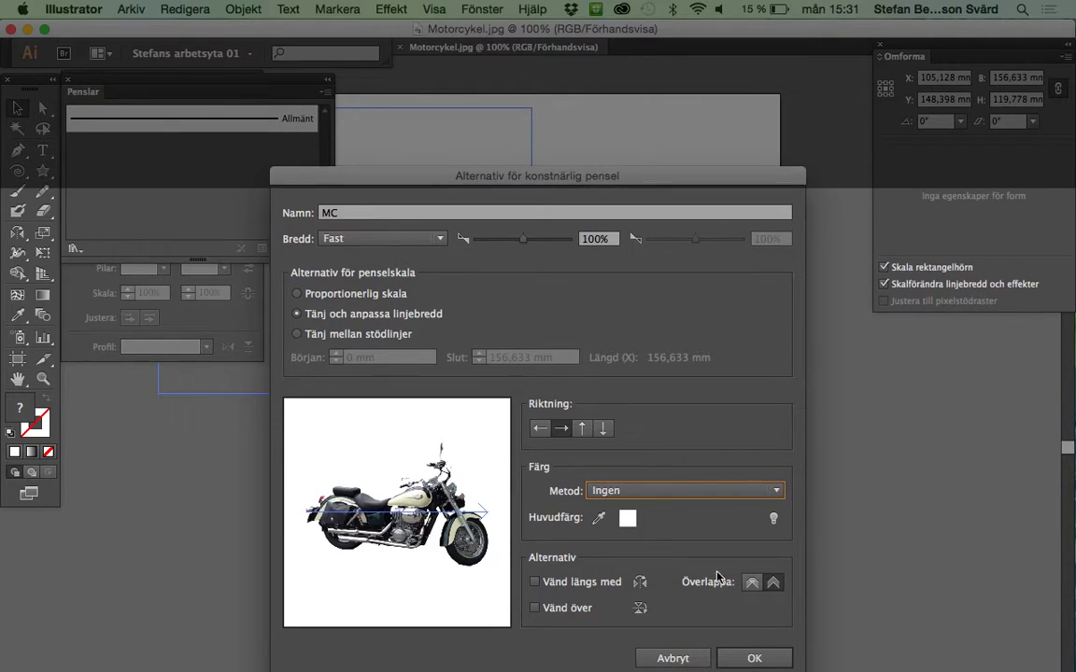
left_click(755, 659)
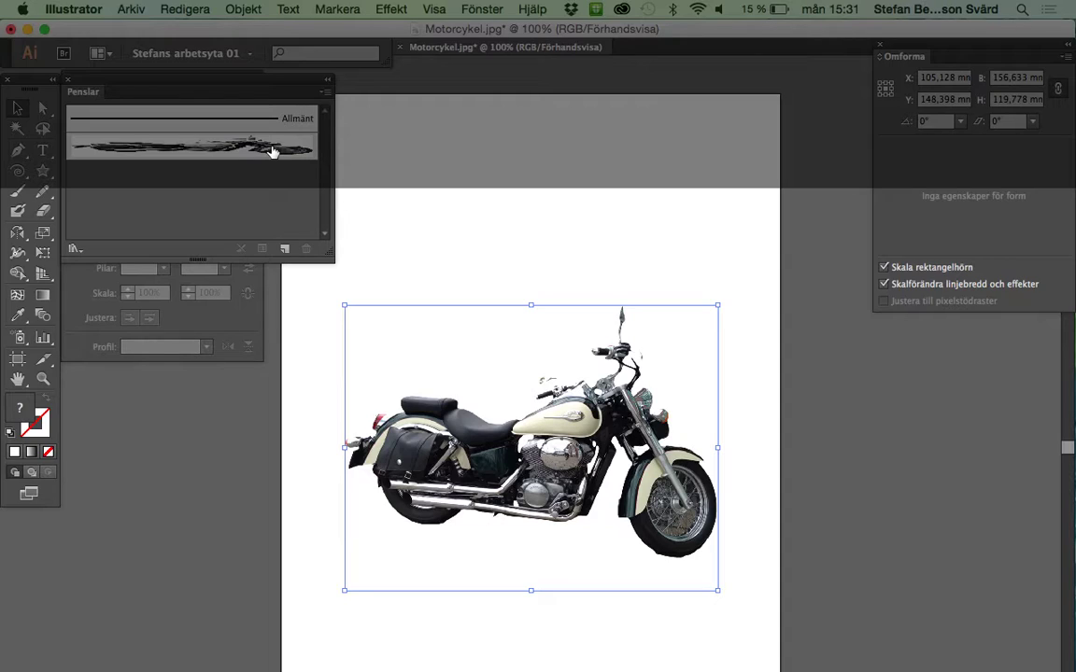
left_click(19, 192)
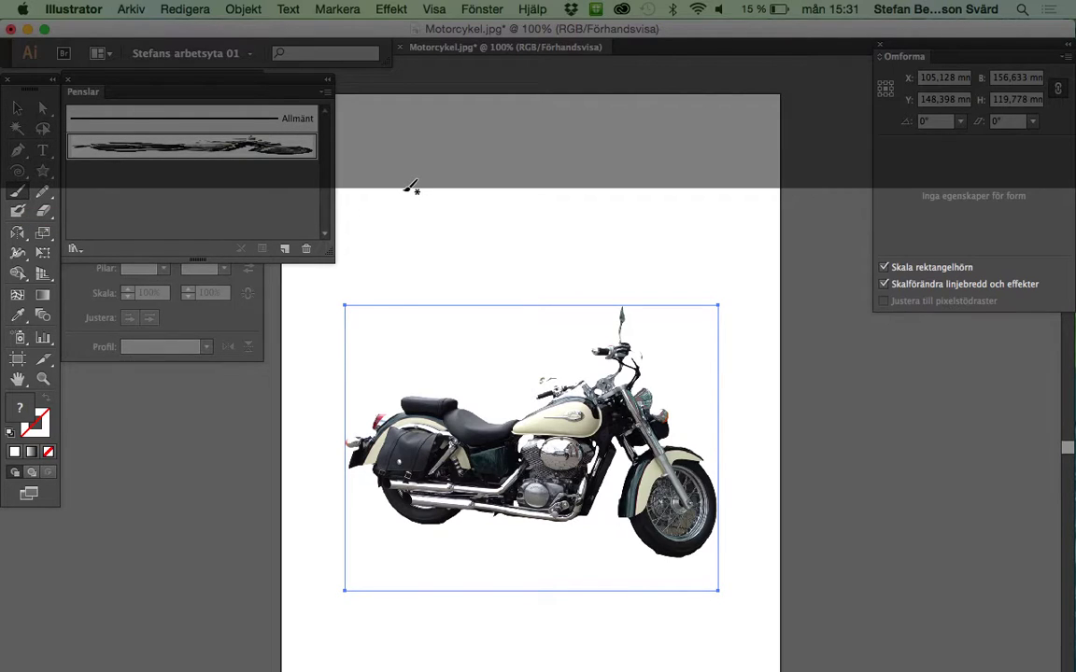
left_click_drag(411, 187, 640, 193)
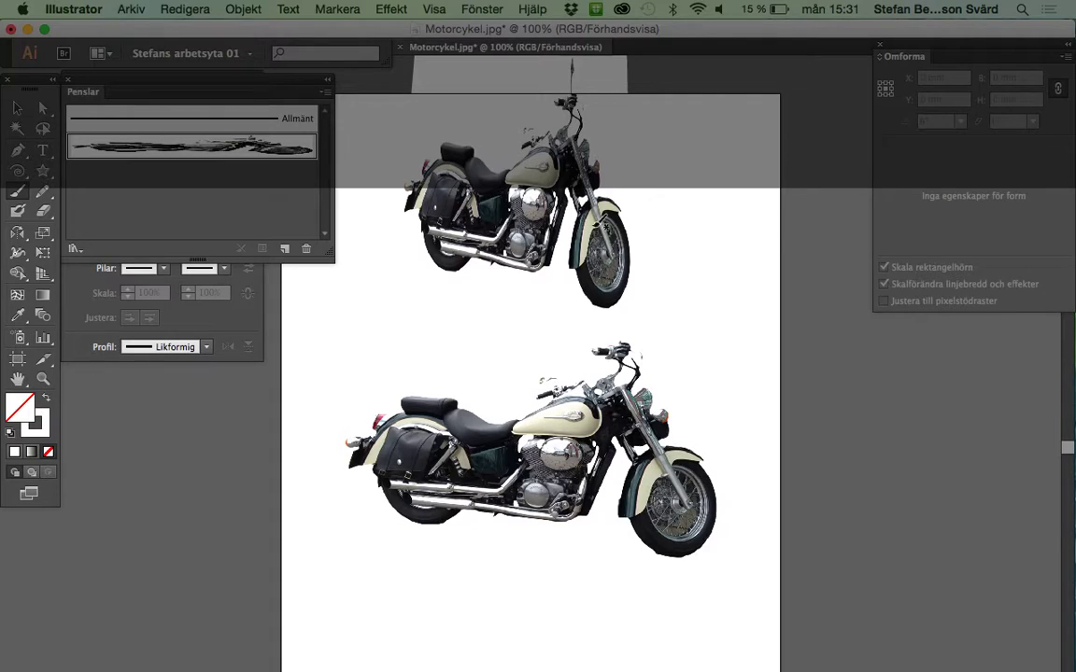
left_click_drag(523, 523, 509, 654)
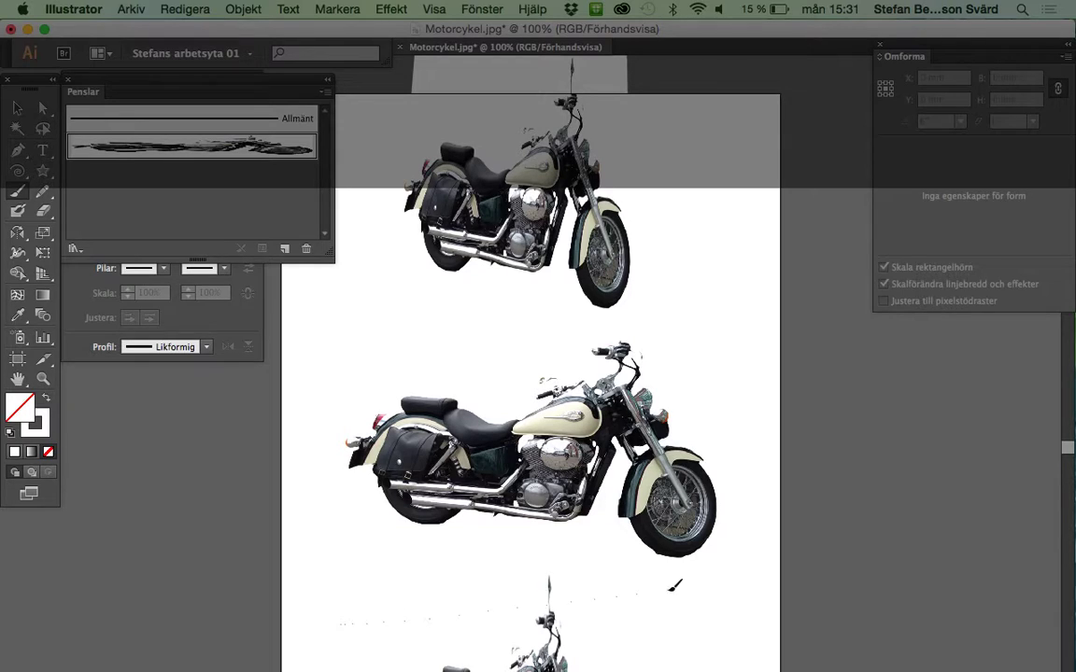
left_click_drag(318, 558, 662, 523)
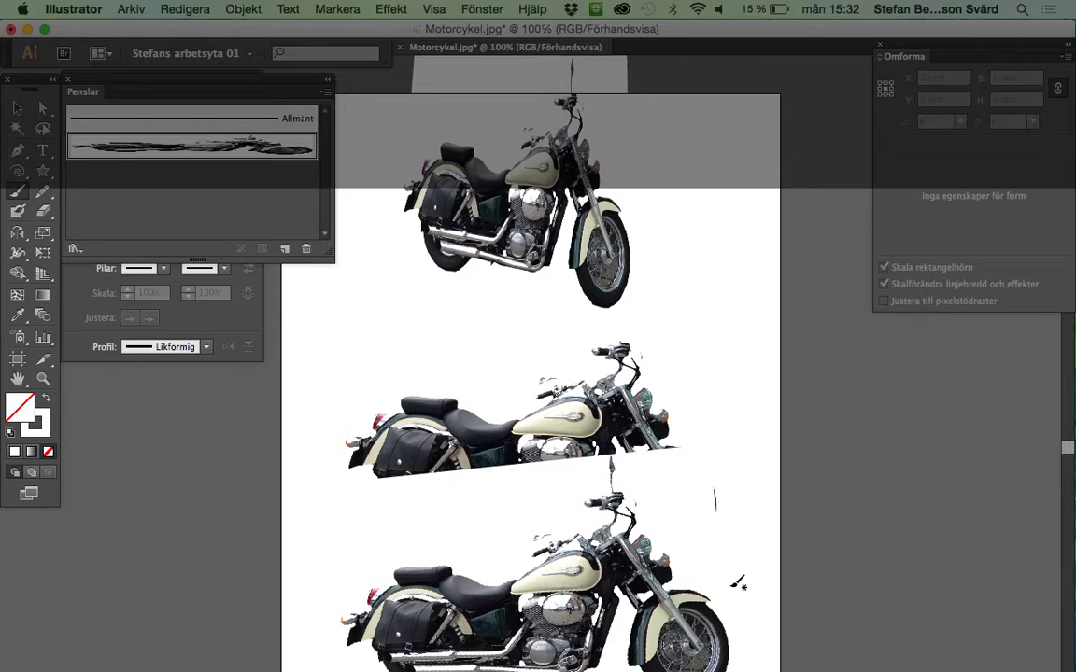
key("ctrl+z")
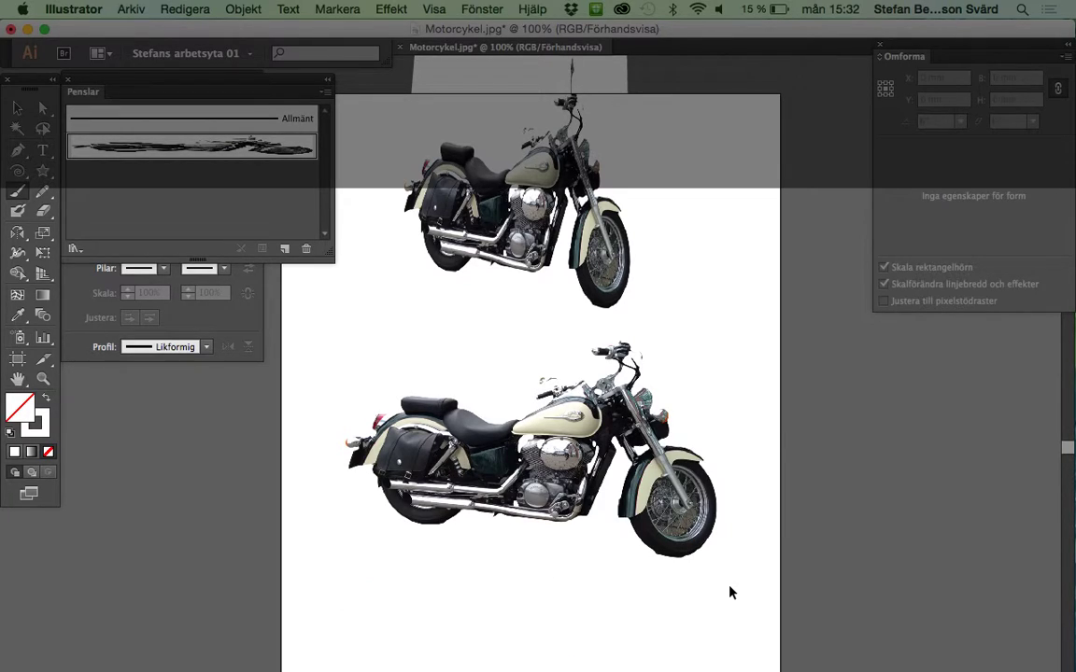
key("ctrl+z")
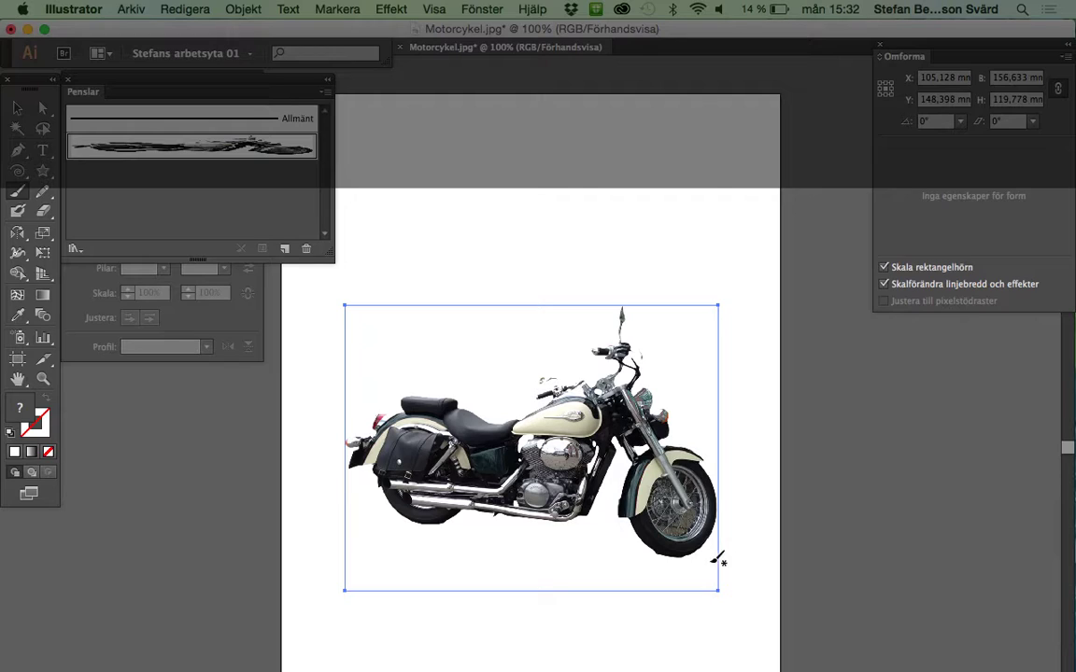
Step: Close Motorcykel.jpg without saving and close the Penslar, Linje and Omforma panels
left_click(400, 47)
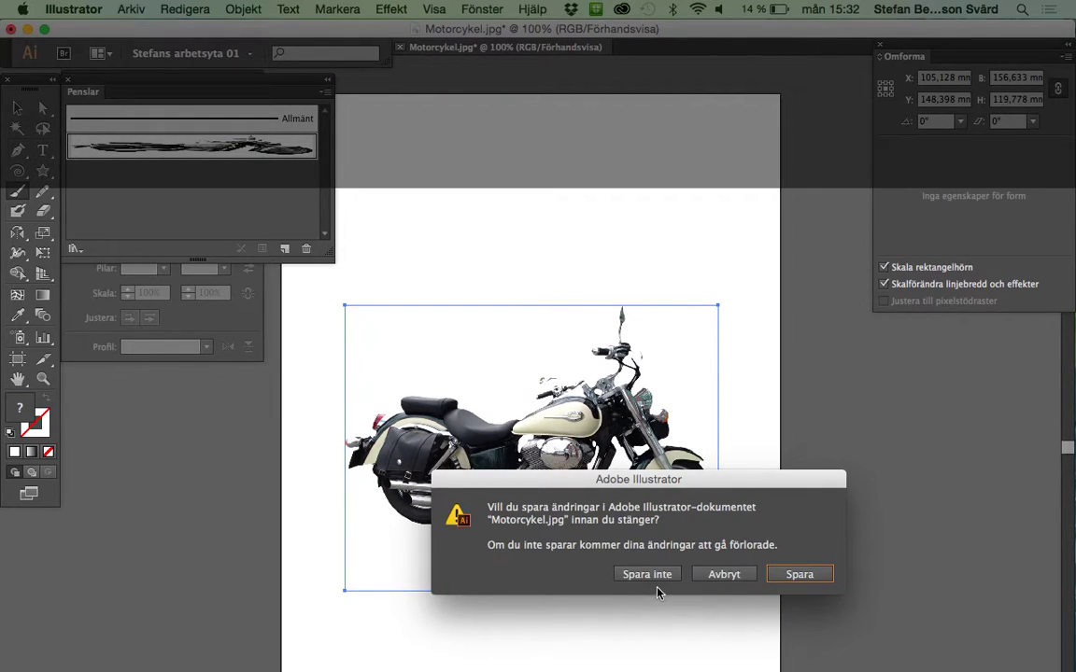
left_click(653, 575)
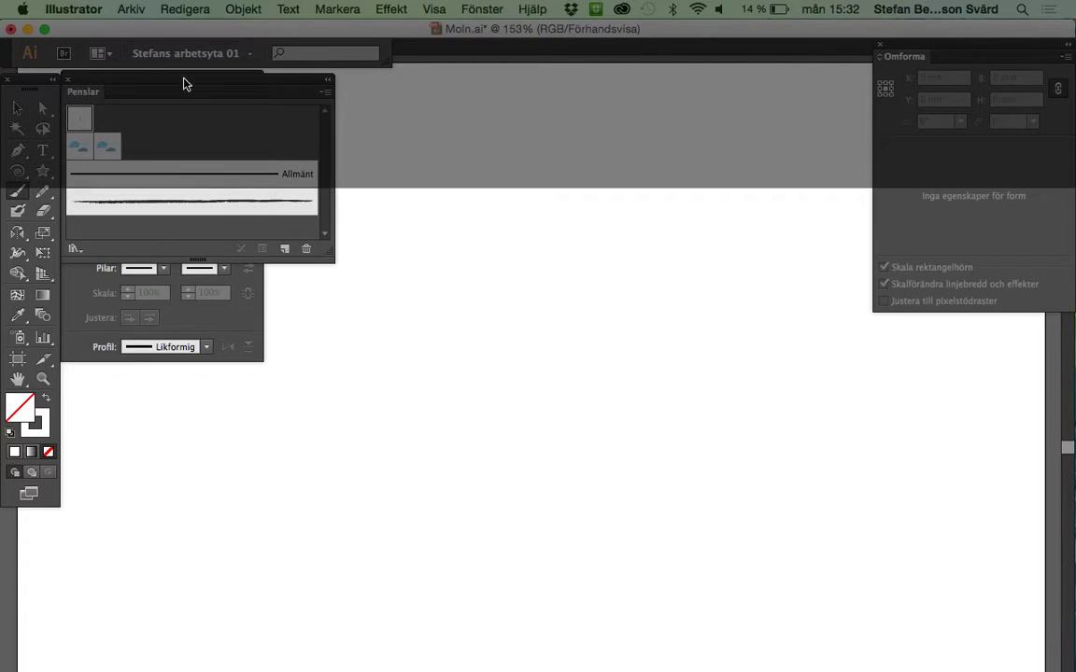
left_click(70, 82)
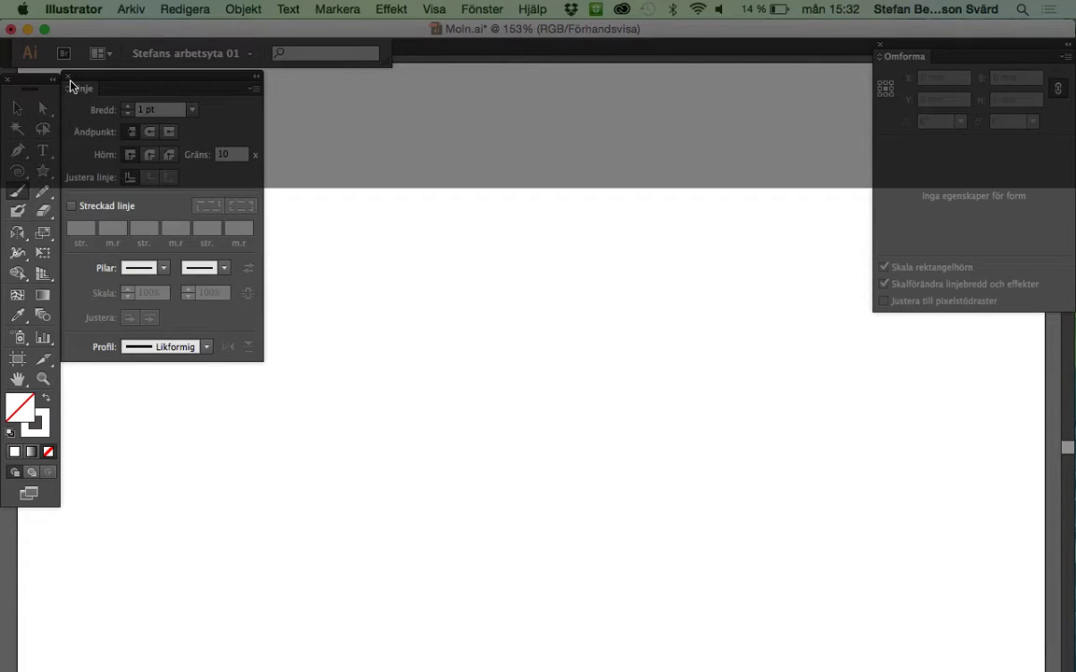
left_click(65, 76)
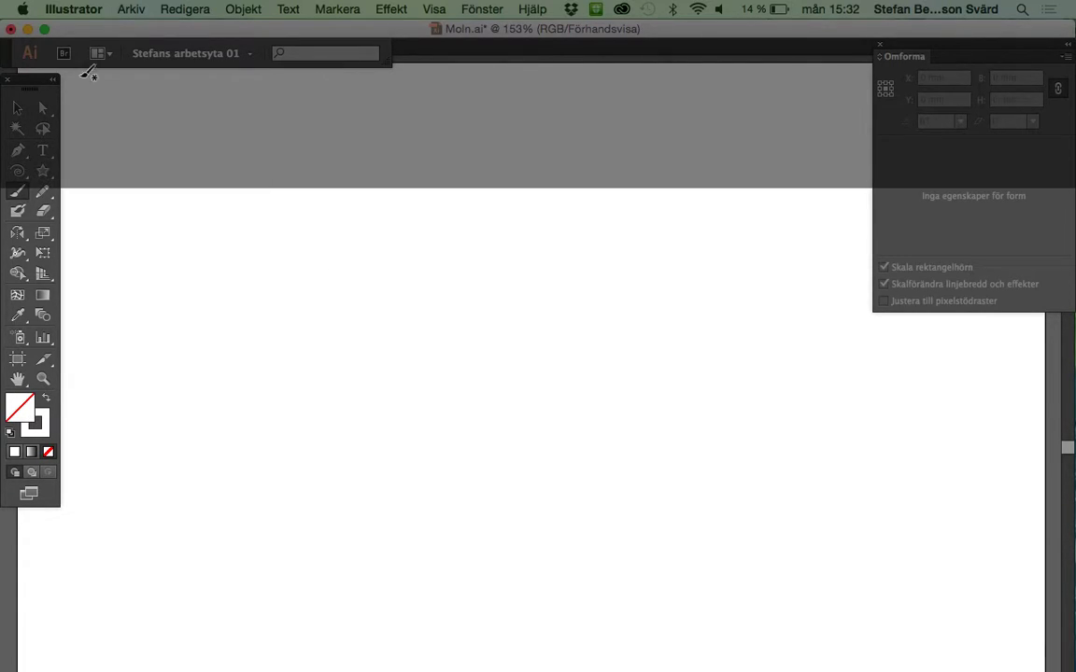
left_click(879, 45)
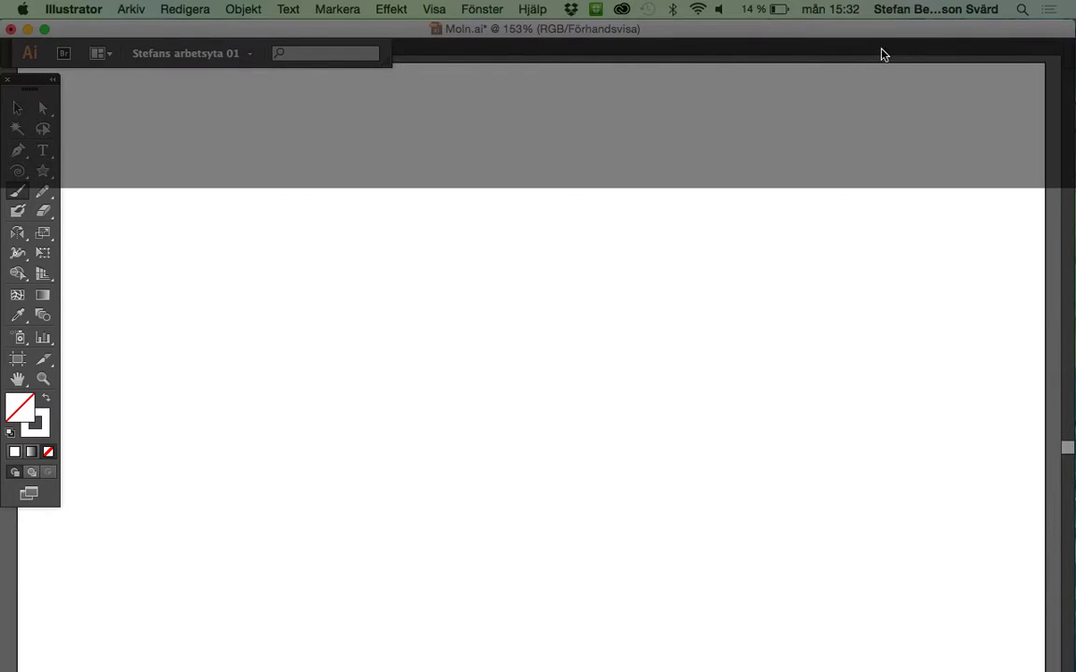
left_click(19, 112)
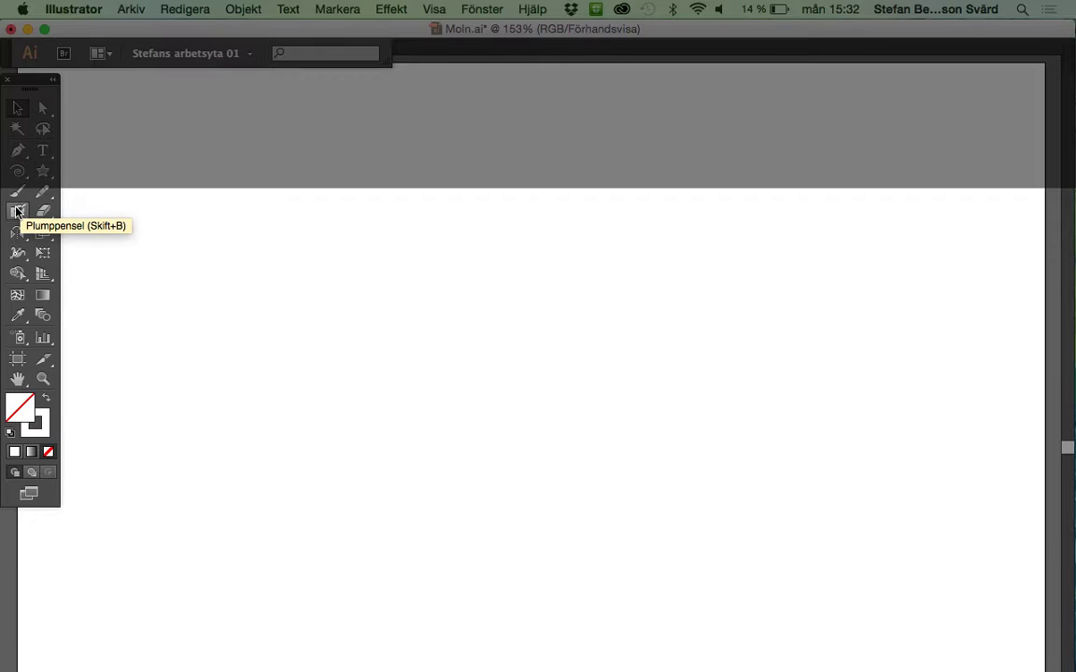
left_click(15, 212)
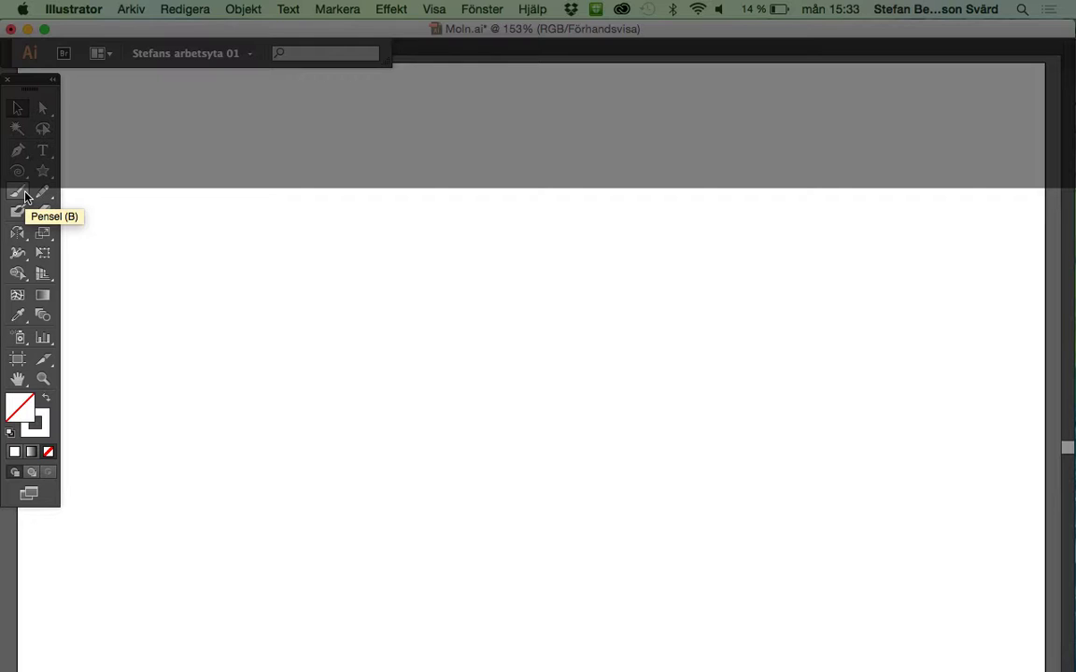
Step: Make the Blob Brush (Shift+B) the active tool via the Paintbrush tool group
left_click(25, 196)
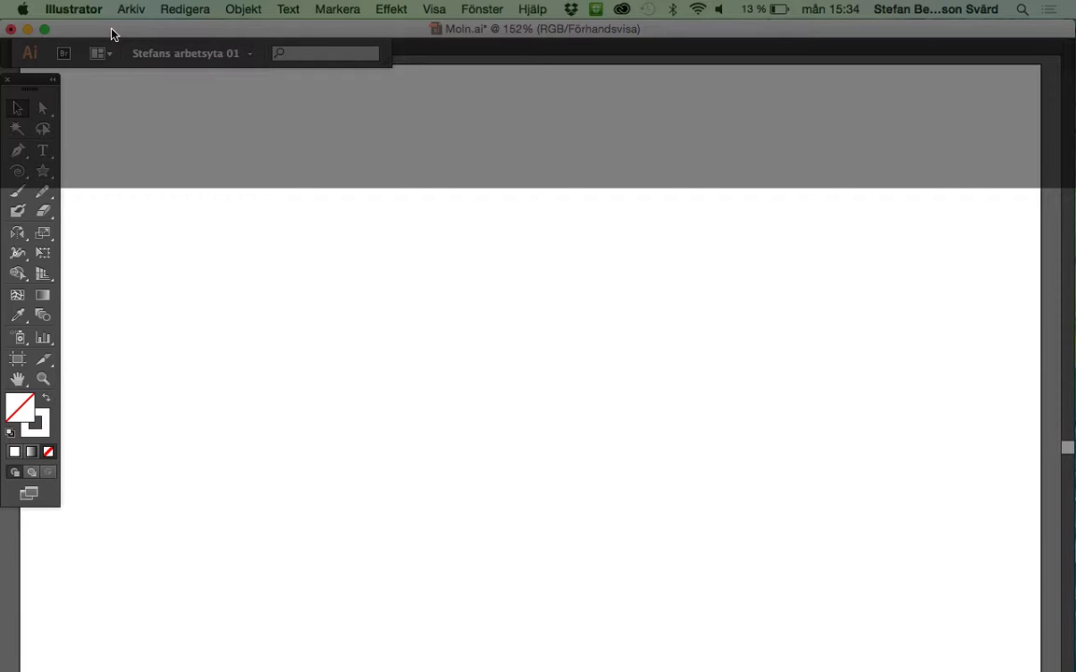
left_click(17, 213)
Step: Open the Penslar panel from Fönster, enlarge it and show the brush libraries menu
left_click(485, 11)
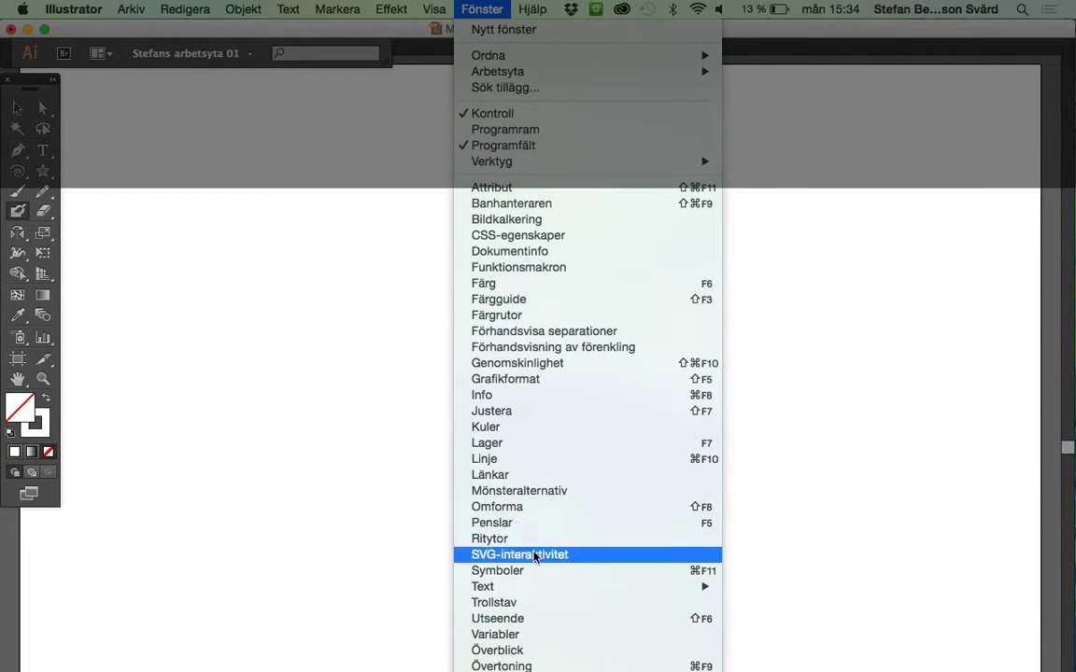
left_click(516, 530)
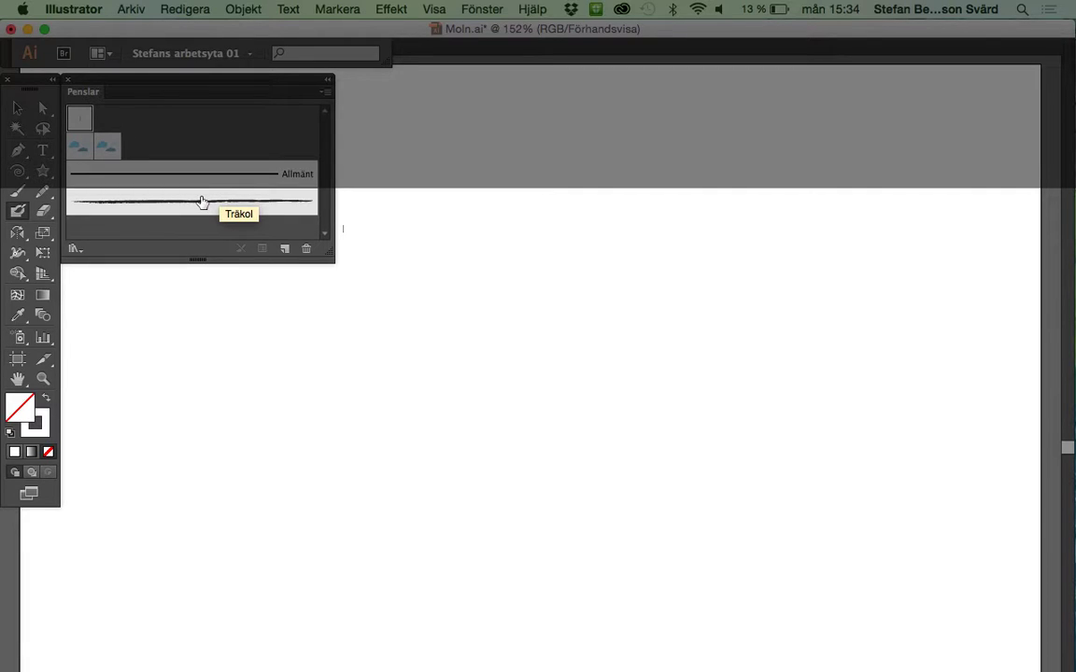
left_click(325, 92)
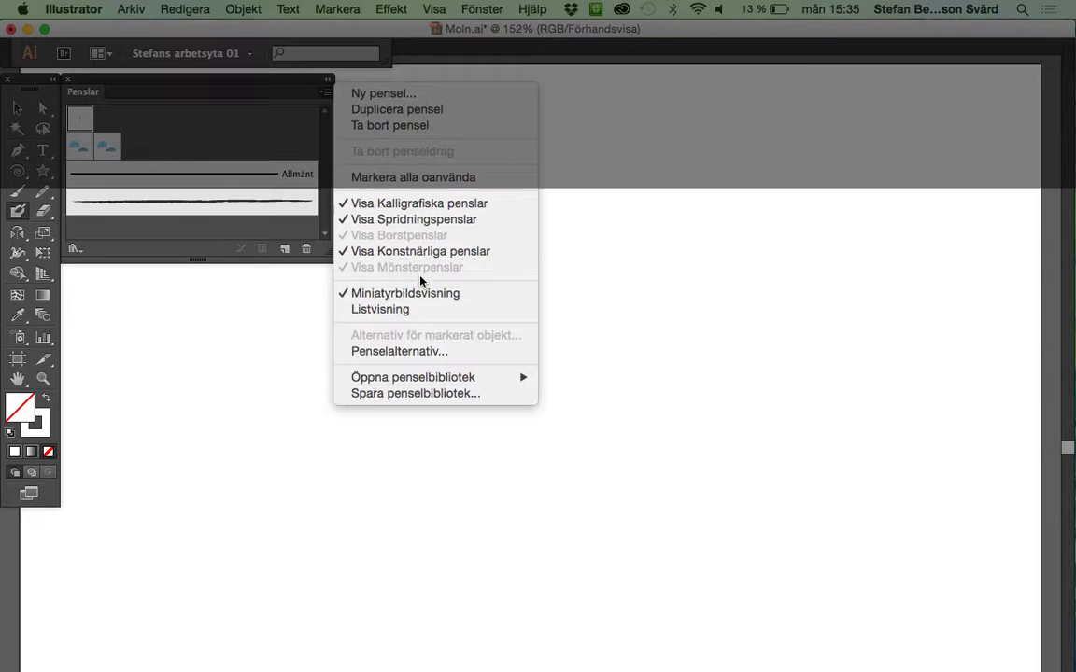
key("Escape")
left_click_drag(329, 259, 342, 303)
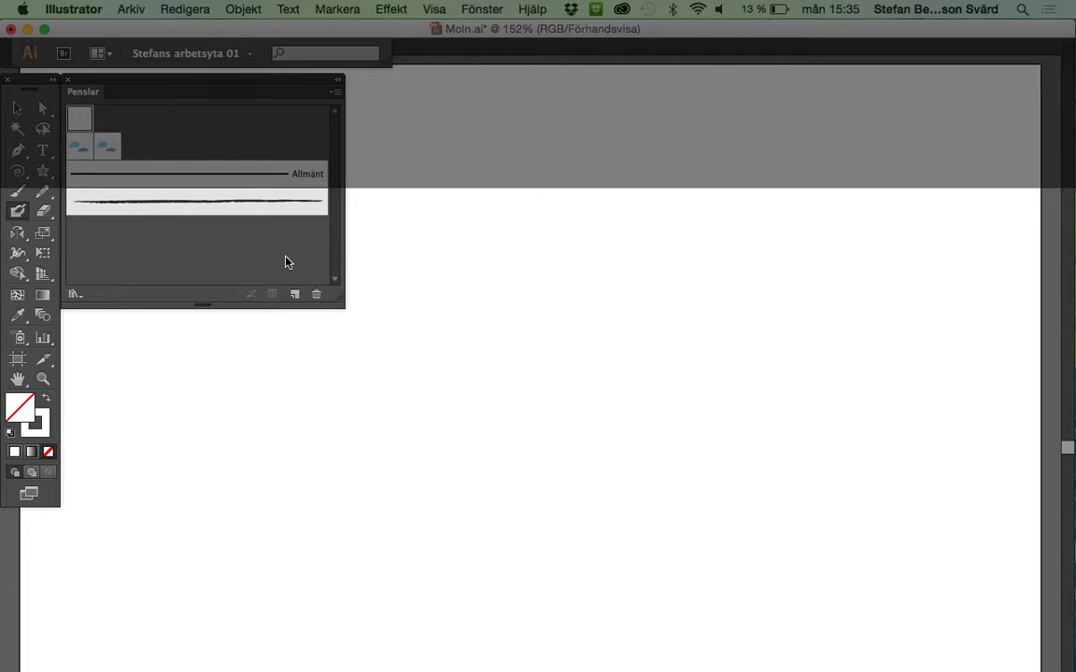
left_click(73, 295)
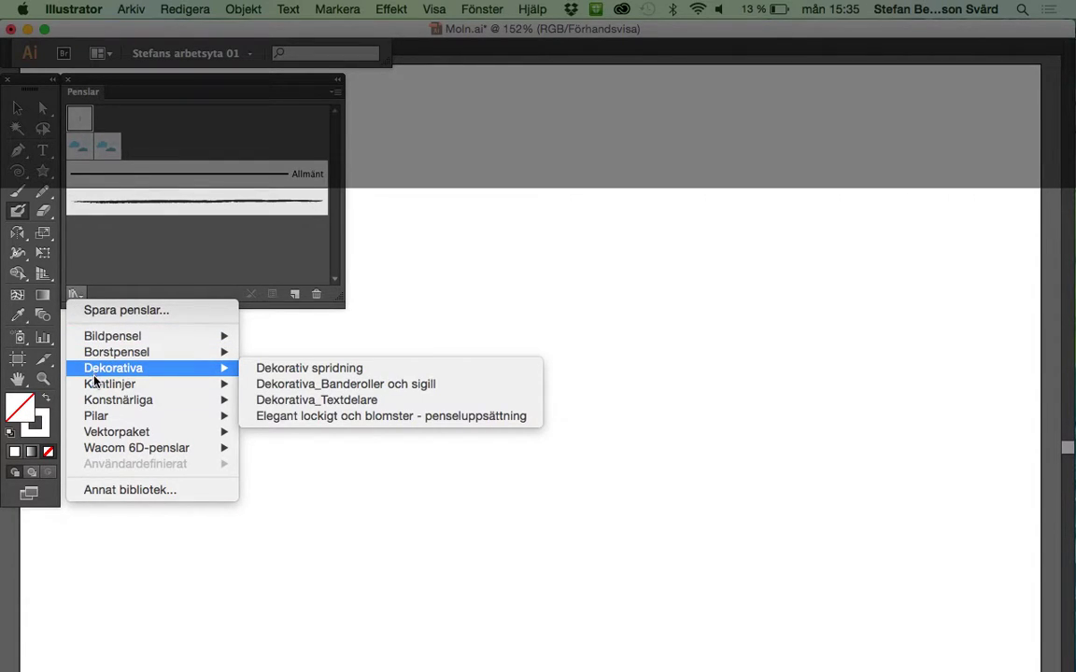
mouse_move(118, 400)
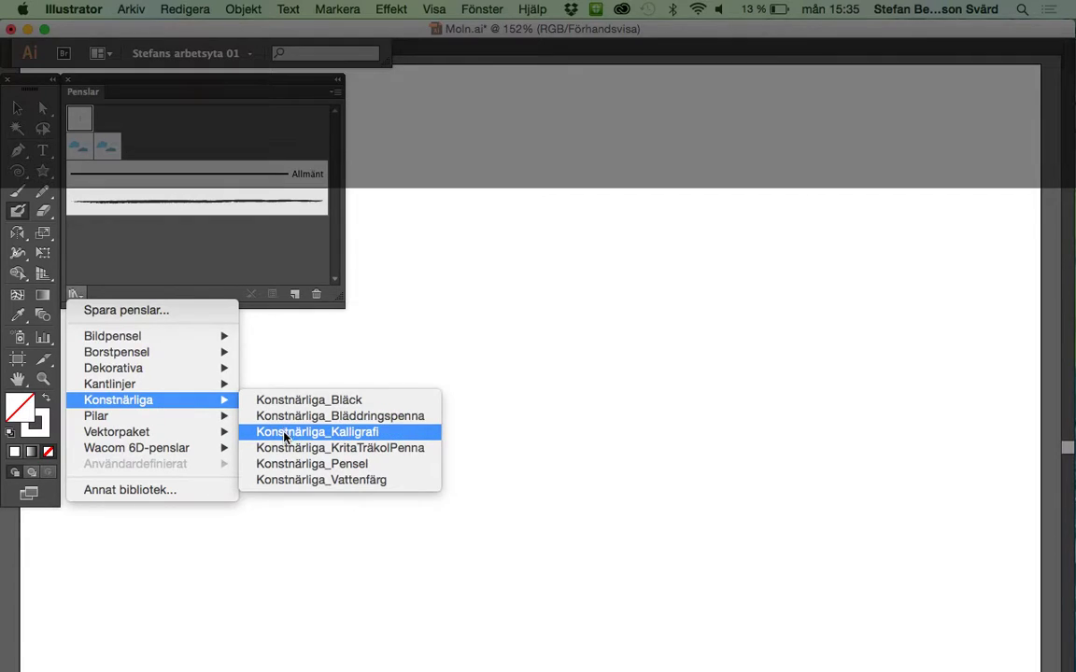
Step: Add the round 15 pt brush from the Konstnärliga_Kalligrafi library to the Brushes panel
left_click(282, 433)
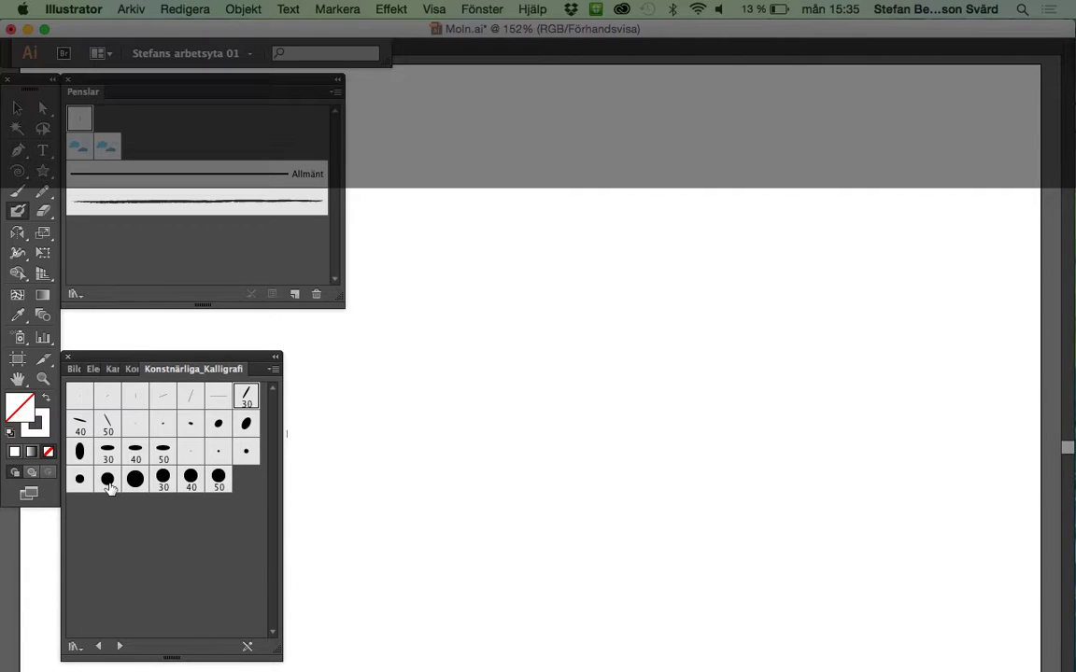
left_click(108, 481)
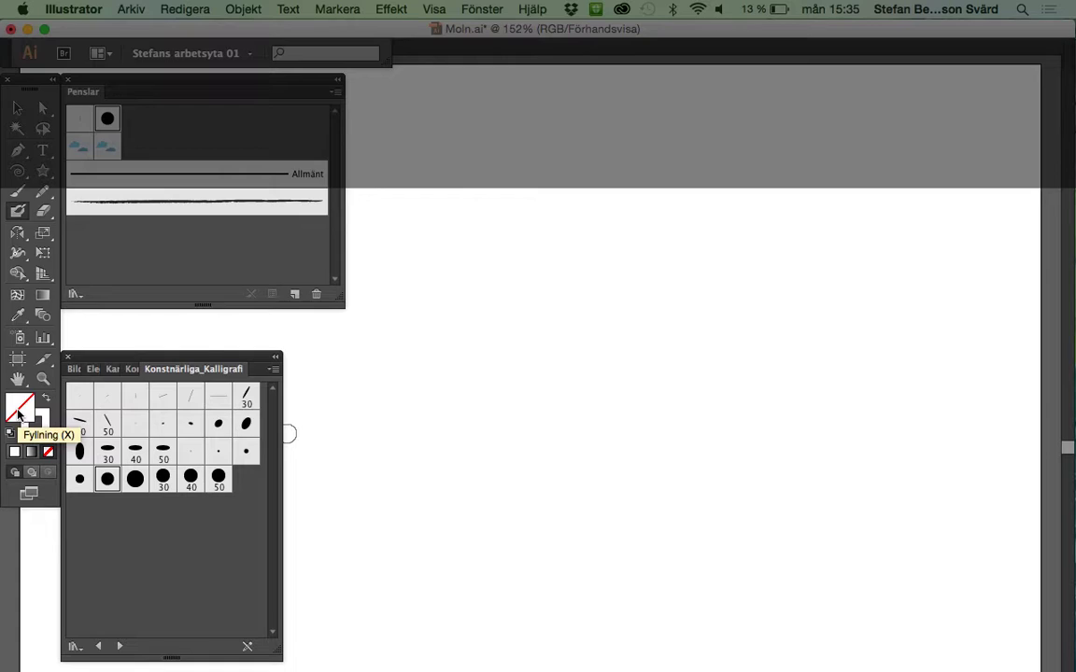
Step: Set the fill colour to black (000000) in the Color Picker
double_click(18, 414)
left_click_drag(163, 324, 230, 362)
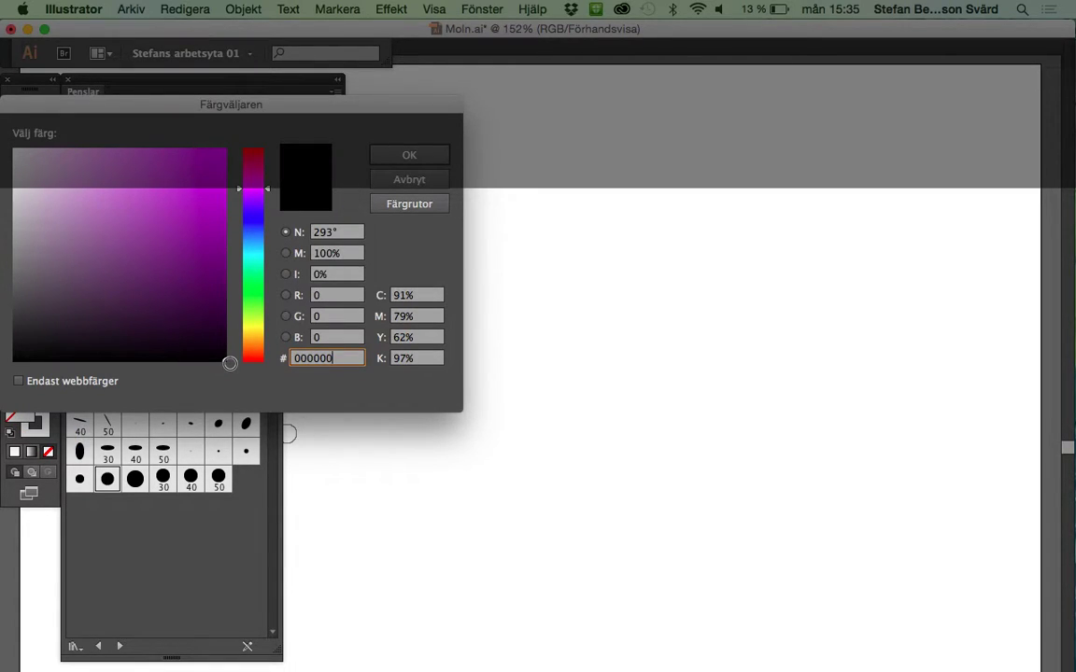
left_click(407, 156)
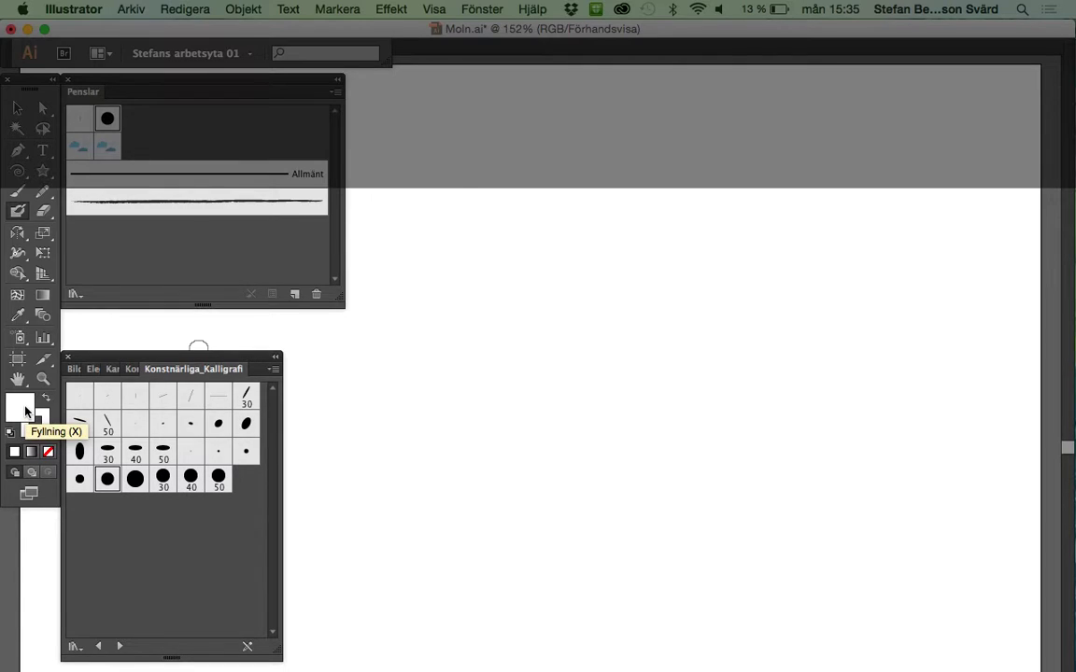
double_click(25, 411)
left_click_drag(213, 344, 233, 365)
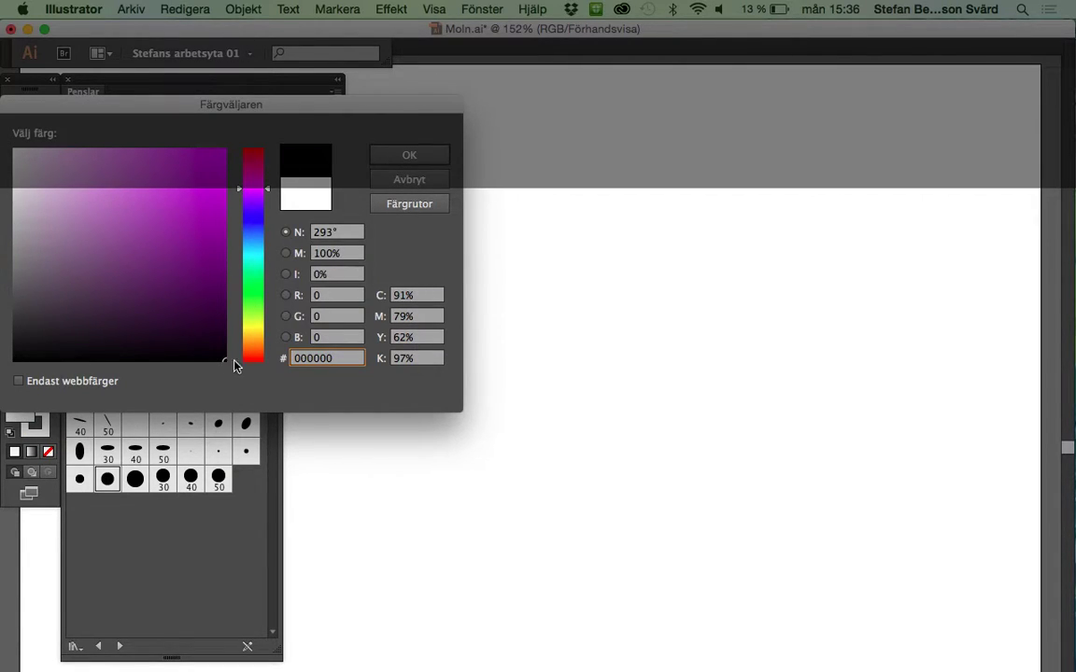
left_click(421, 160)
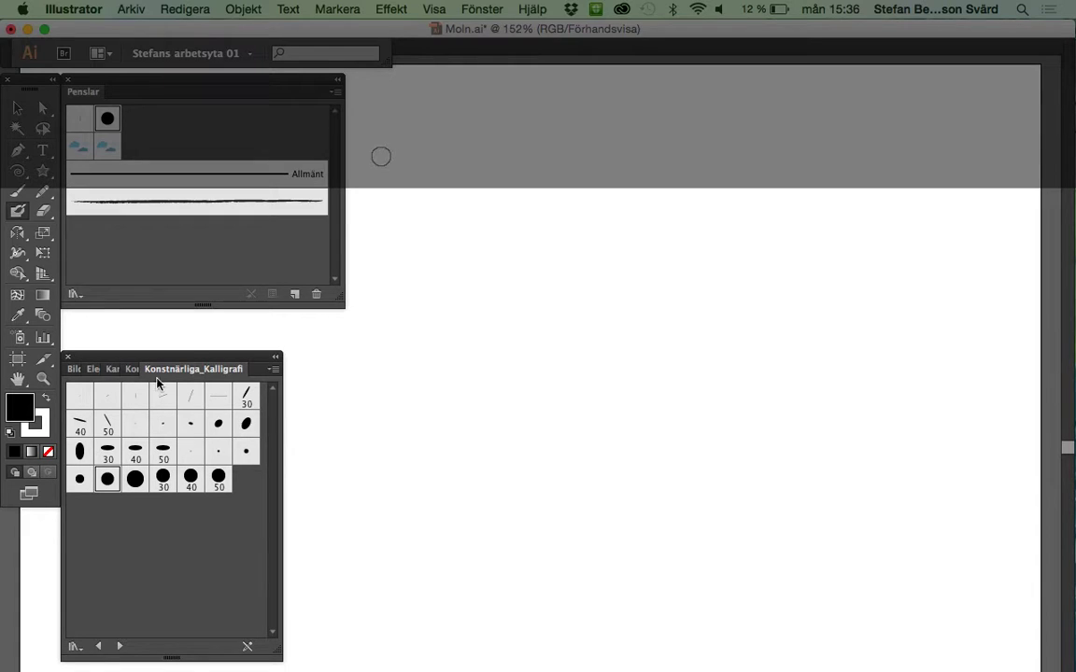
left_click(43, 425)
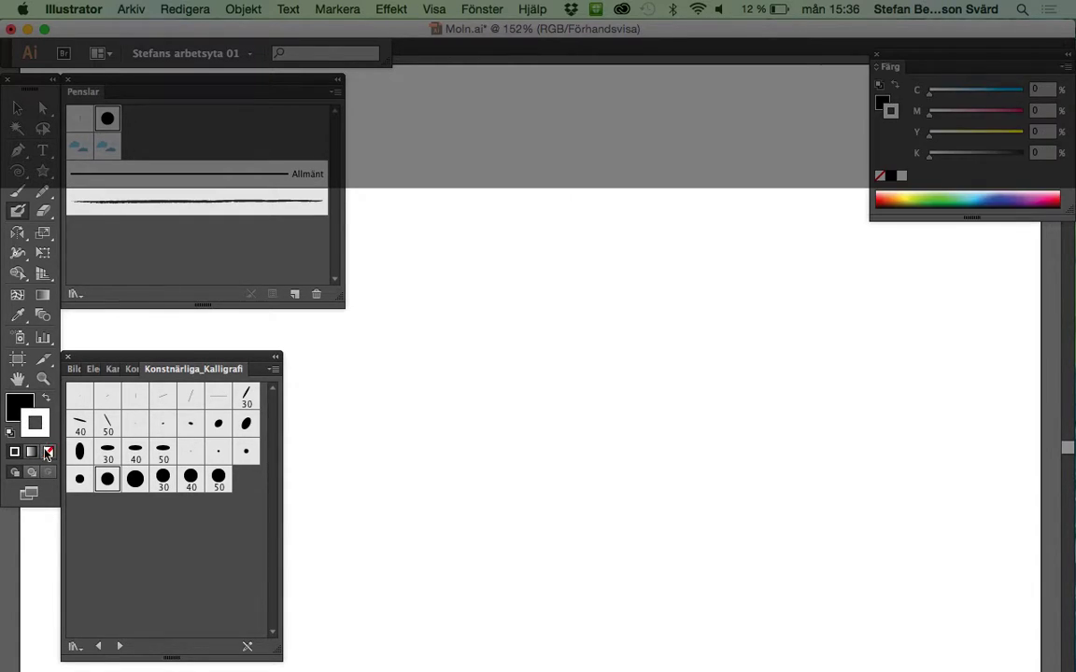
Step: With stroke set to None, blob-brush a thick black looping ampersand on the canvas's left
key("slash")
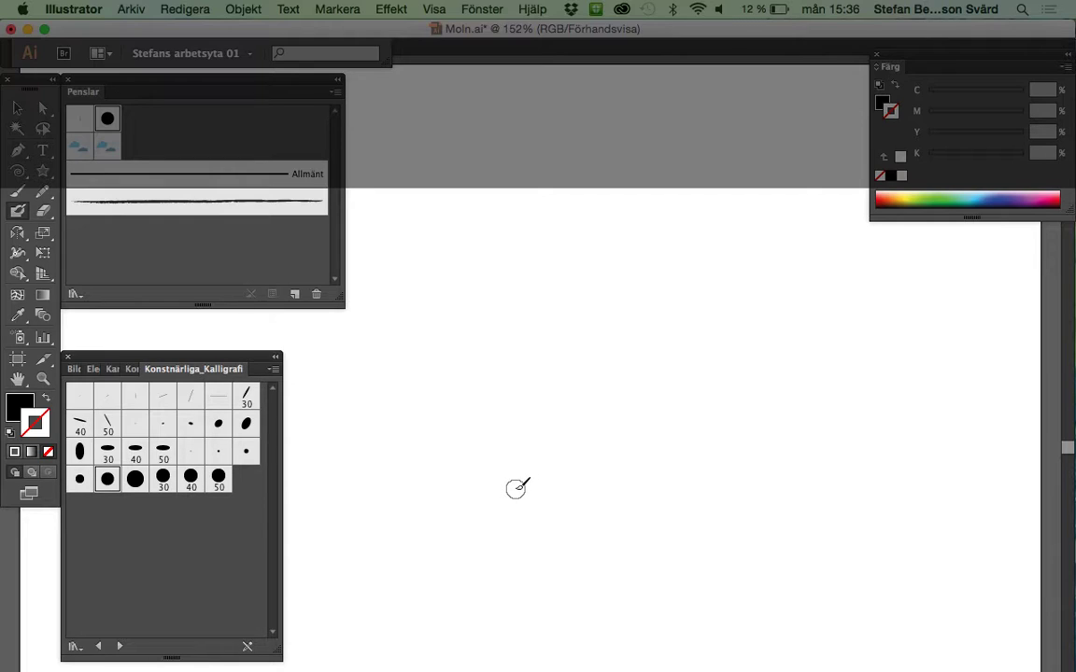
mouse_move(517, 487)
left_mouse_down()
mouse_move(435, 527)
mouse_move(401, 521)
mouse_move(422, 444)
mouse_move(584, 365)
mouse_move(492, 260)
mouse_move(434, 387)
mouse_move(545, 555)
left_mouse_up()
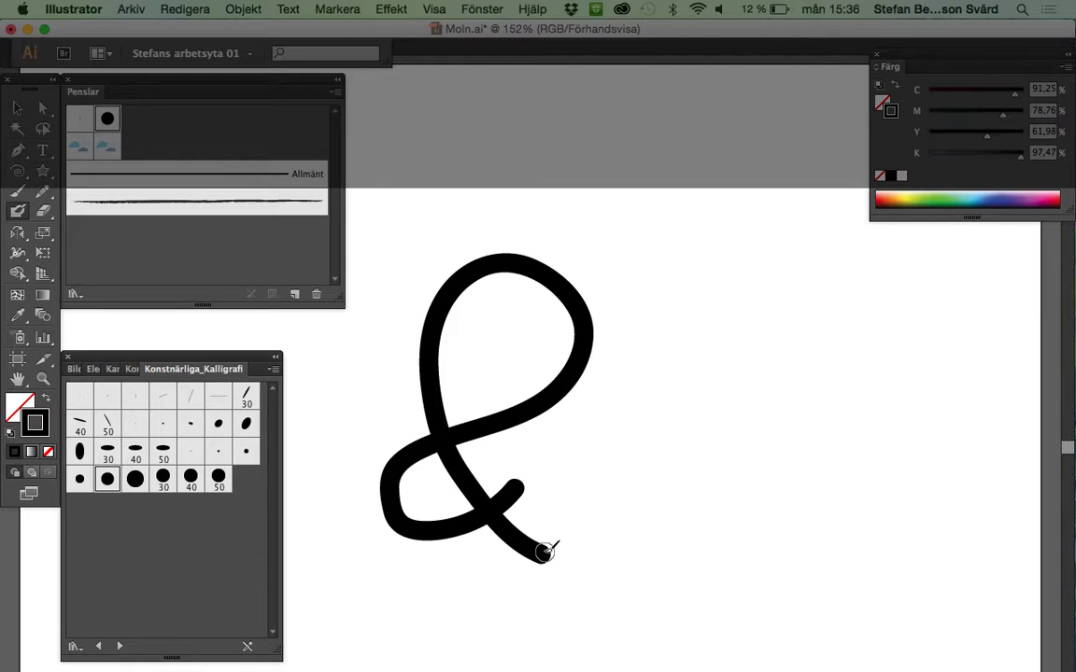
left_click(17, 191)
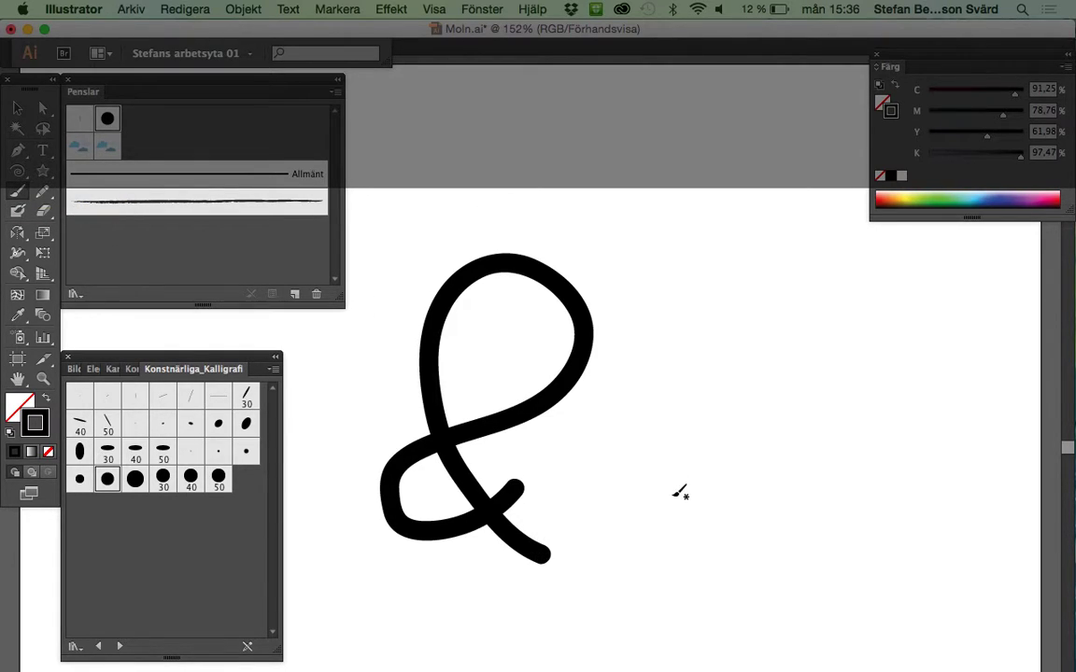
Step: Paint a second thick black ampersand right of the first with the round calligraphic brush
mouse_move(839, 558)
left_mouse_down()
mouse_move(832, 531)
mouse_move(714, 482)
left_mouse_up()
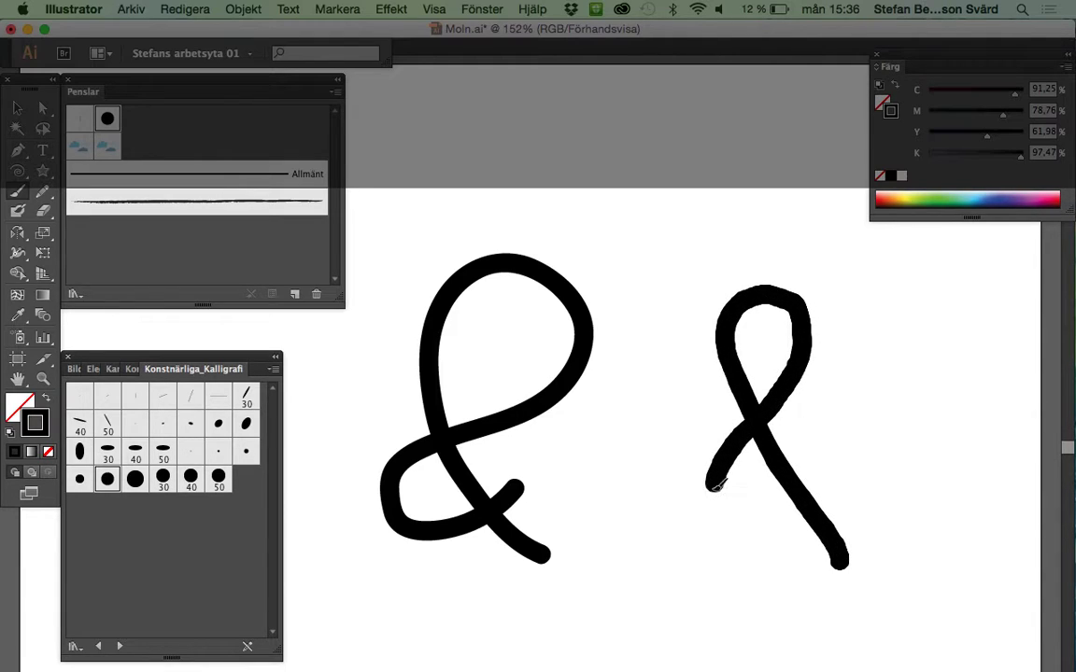
left_click_drag(714, 483, 873, 476)
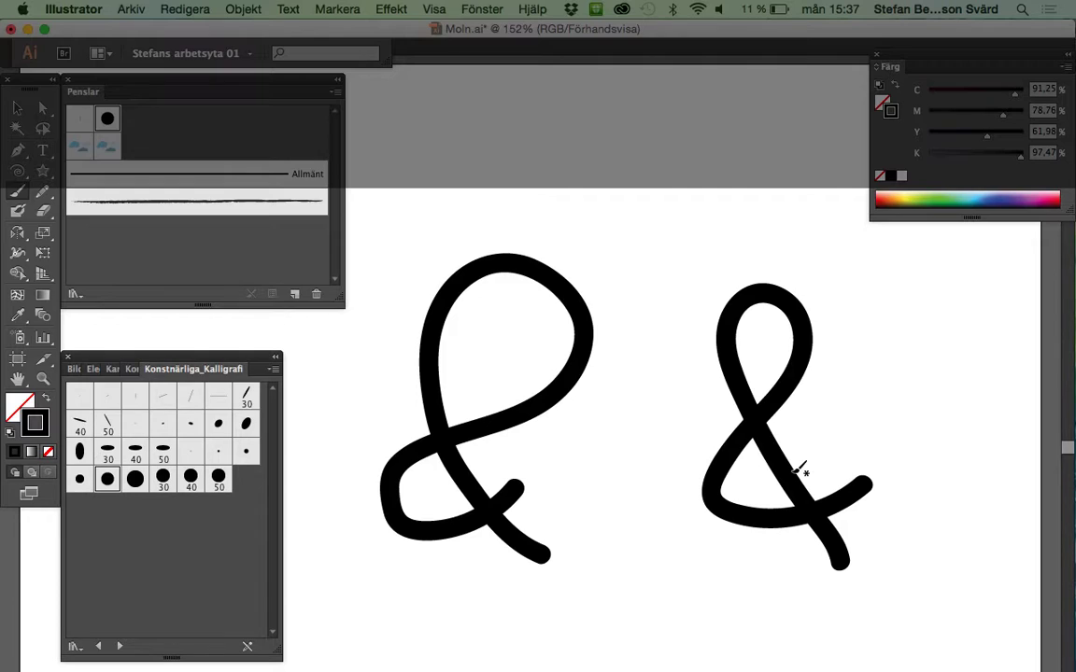
left_click(17, 107)
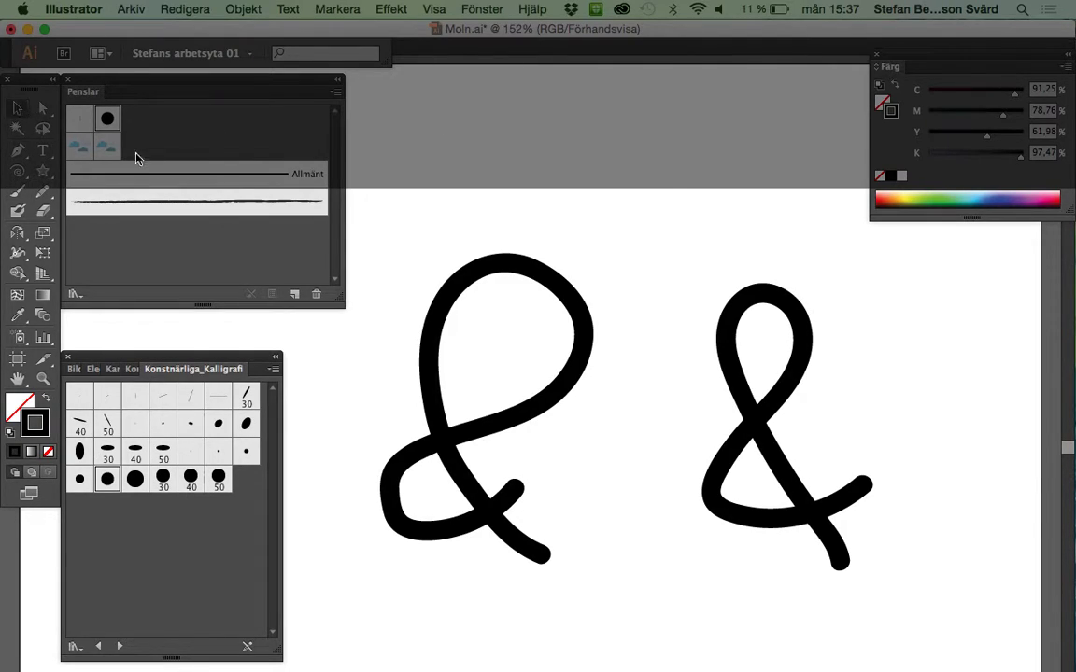
left_click(540, 408)
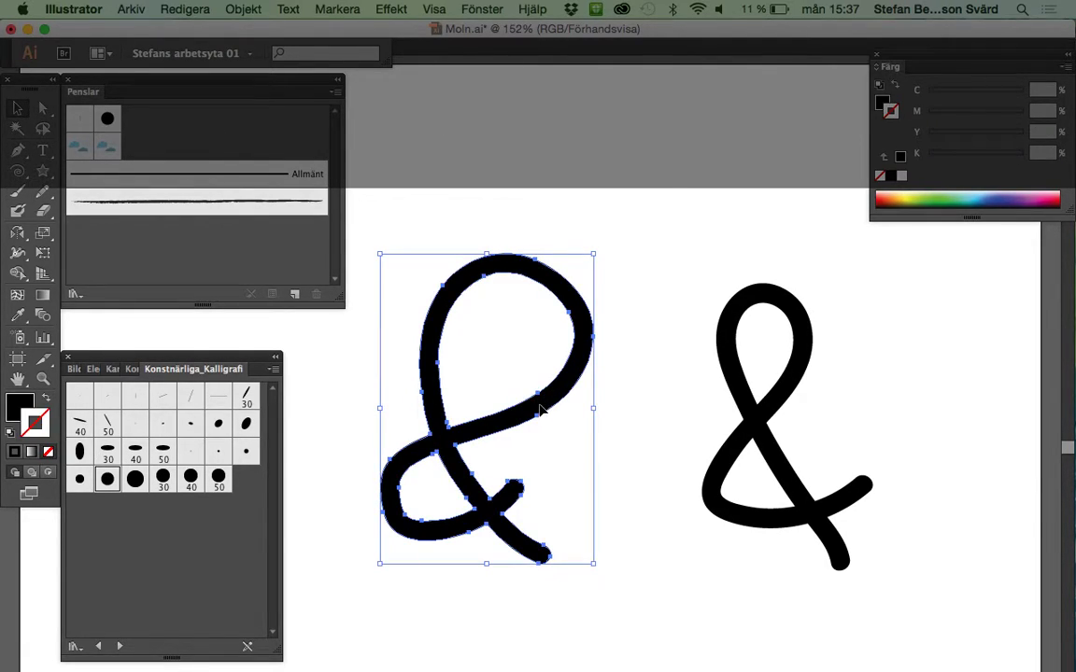
left_click(725, 383)
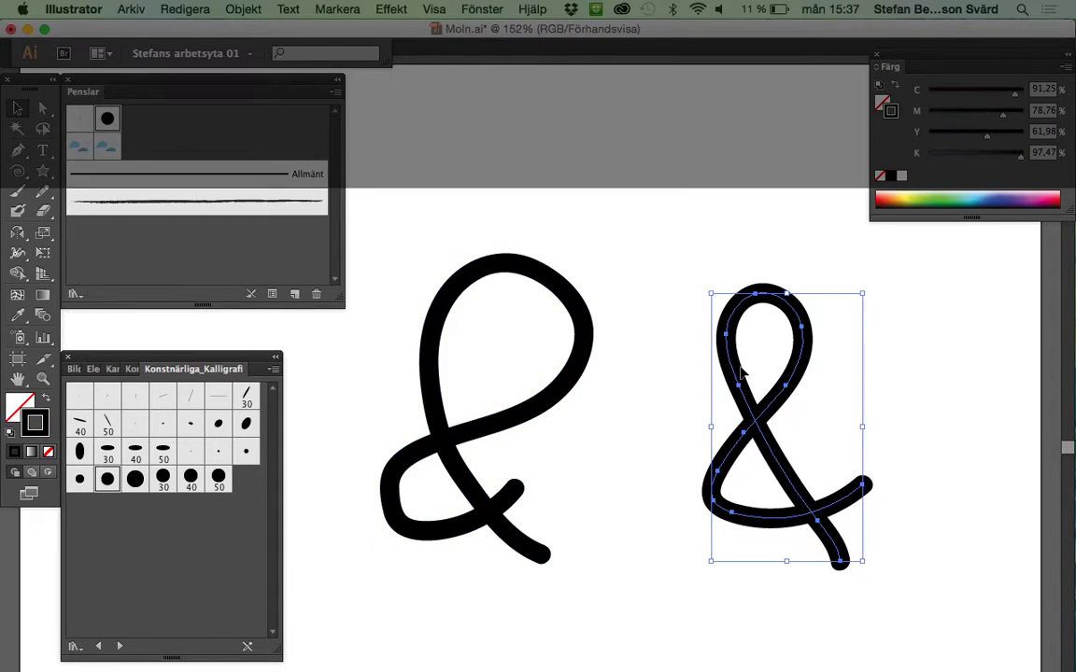
left_click(537, 419)
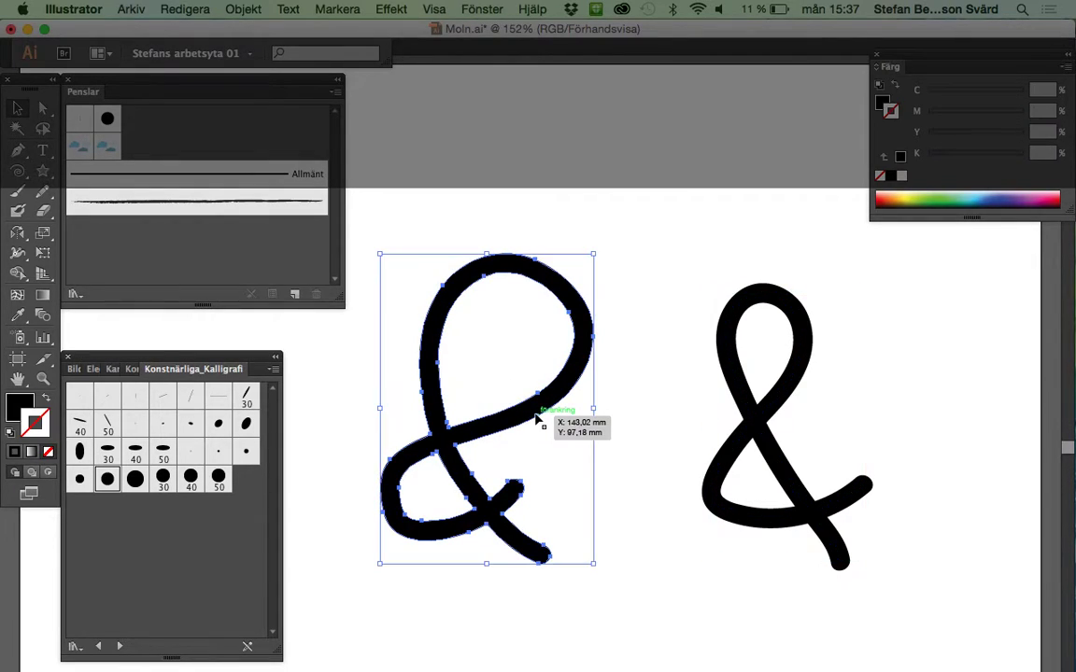
left_click(738, 367)
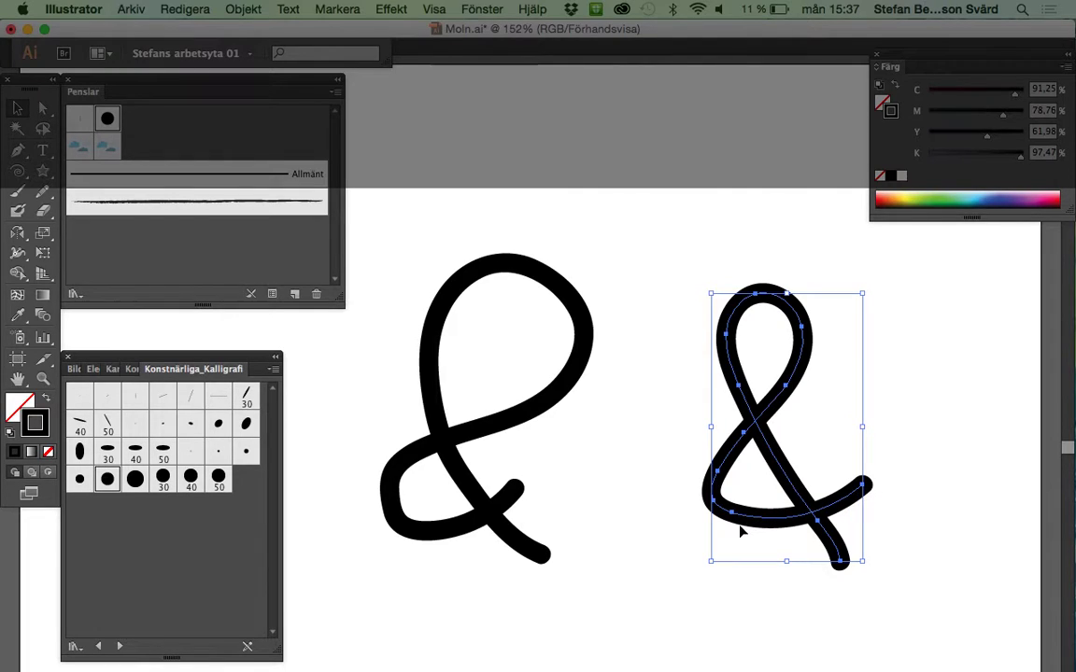
left_click(542, 392)
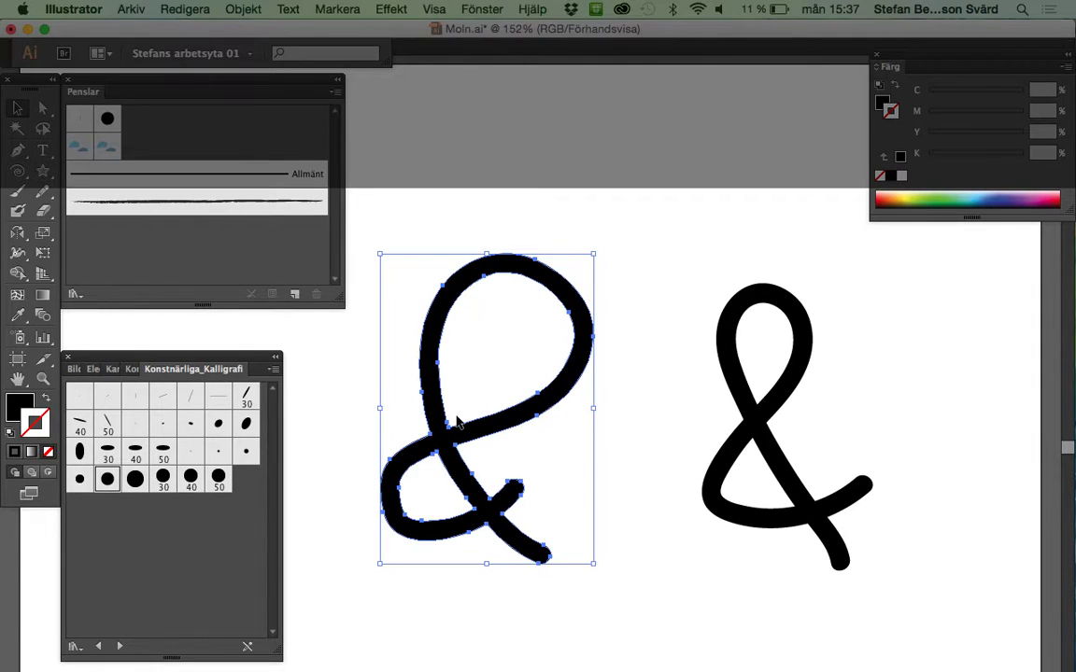
left_click(764, 411)
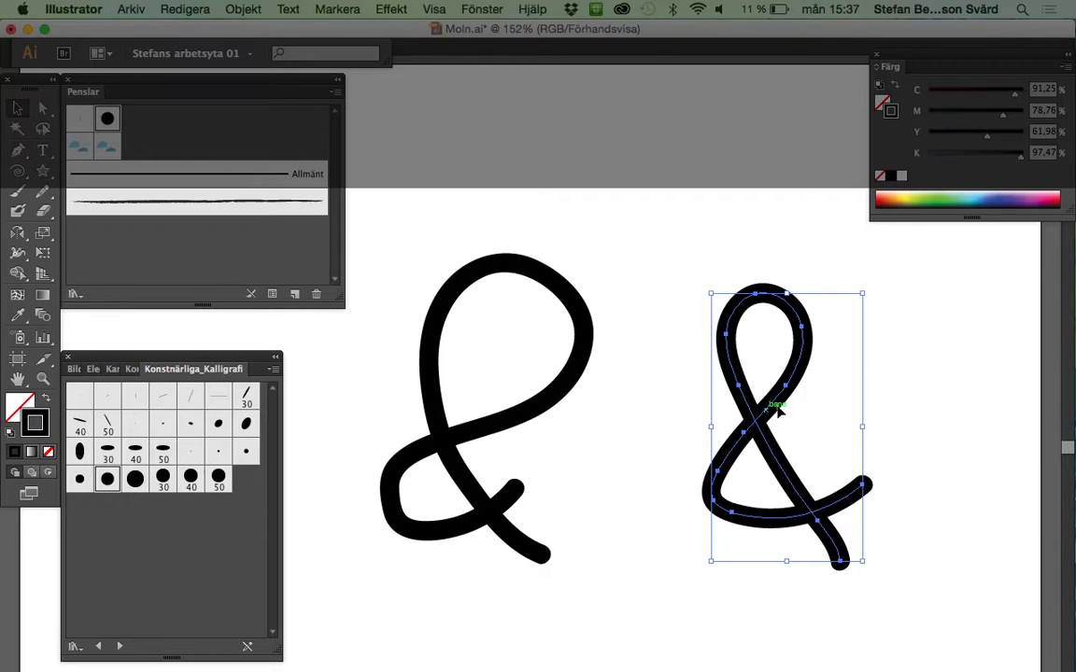
left_click_drag(926, 277, 406, 584)
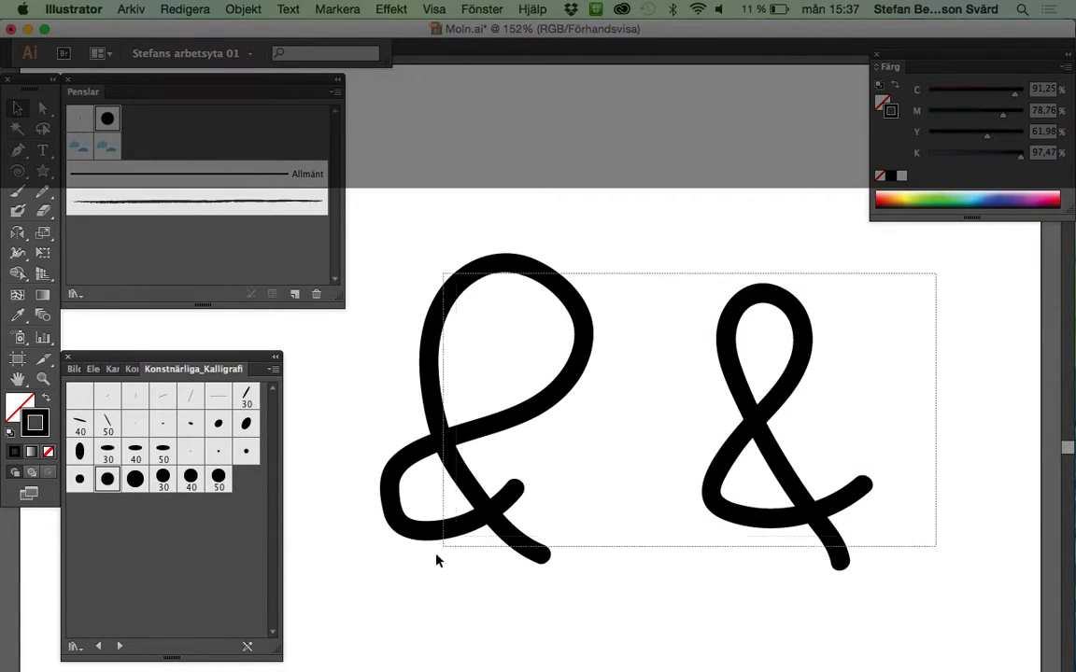
key("Delete")
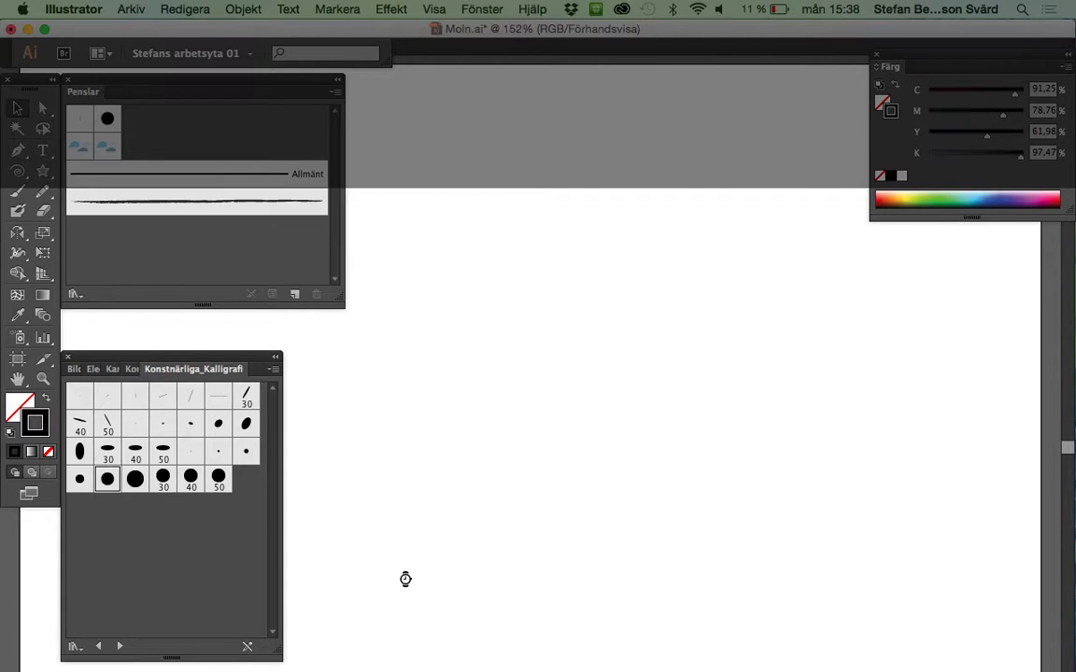
Step: Remove both ampersands from the canvas and pick the Ellipse tool from the shape flyout
left_click(304, 217)
left_click(49, 175)
left_click_drag(50, 178, 90, 218)
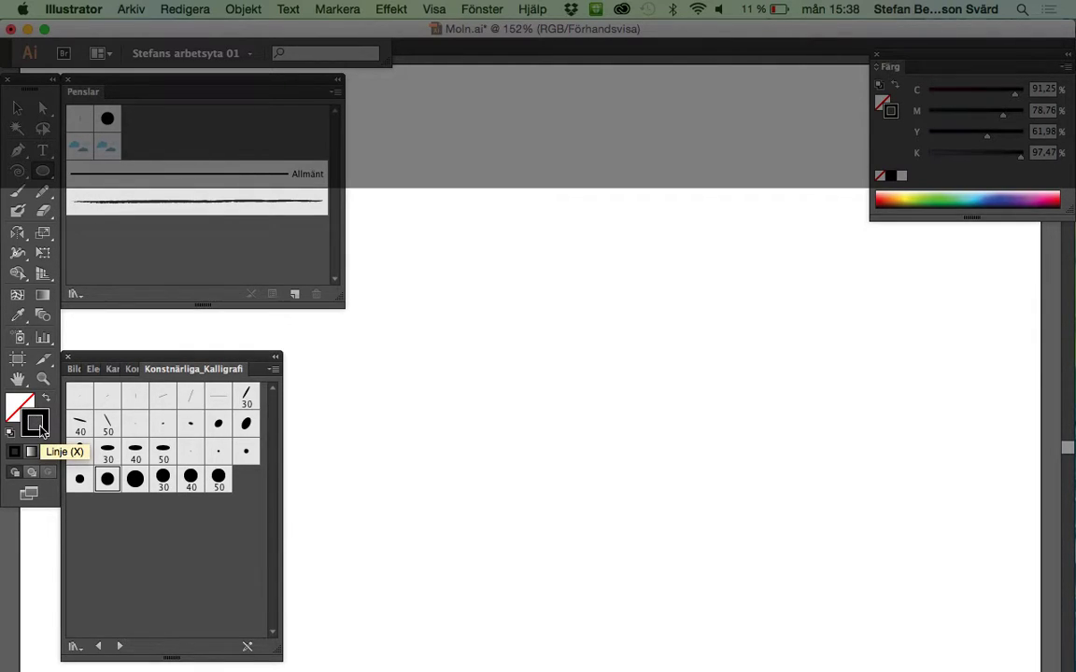
Step: Set the fill colour to green 5c931c in the Color Picker
double_click(18, 404)
mouse_move(269, 297)
left_mouse_down()
mouse_move(259, 312)
mouse_move(209, 281)
mouse_move(185, 239)
left_mouse_up()
left_click(204, 310)
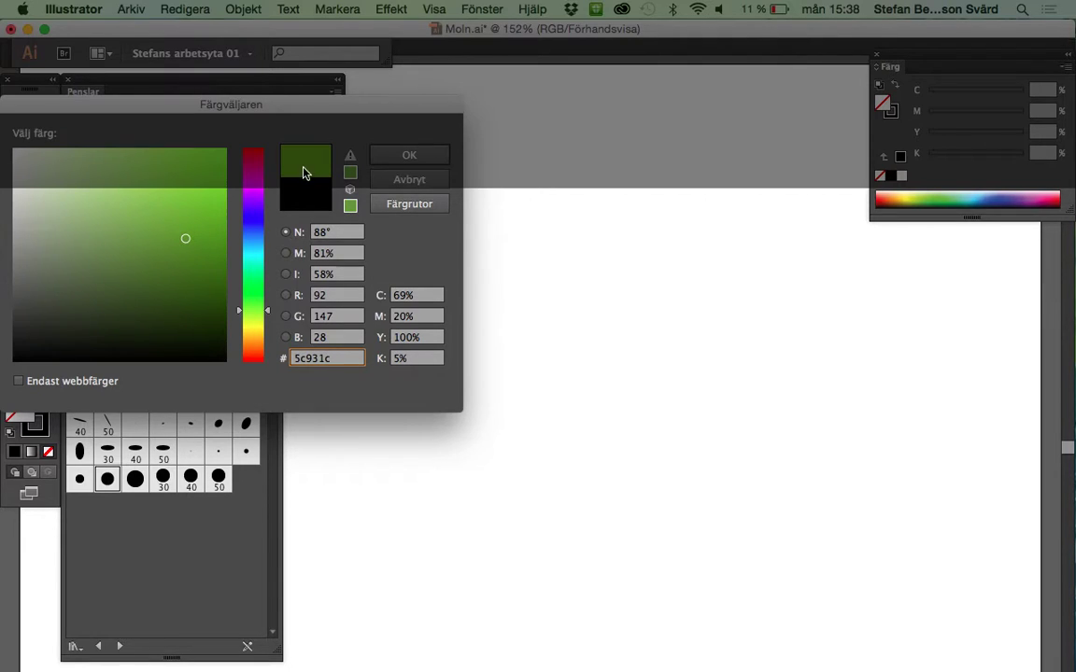
left_click(425, 162)
left_click(425, 162)
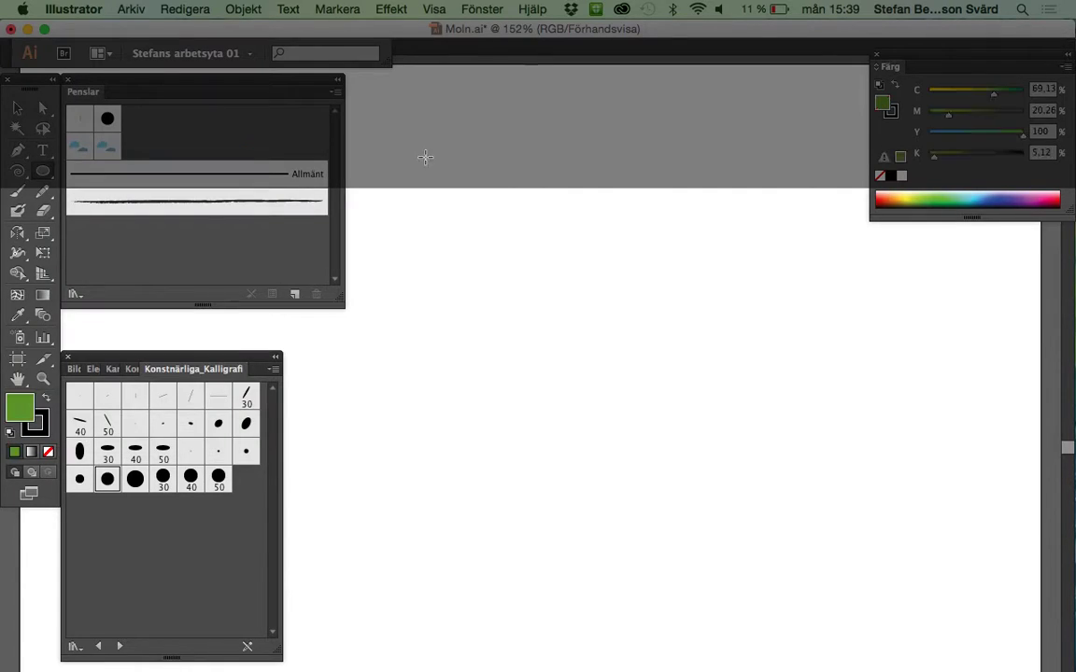
left_click(43, 430)
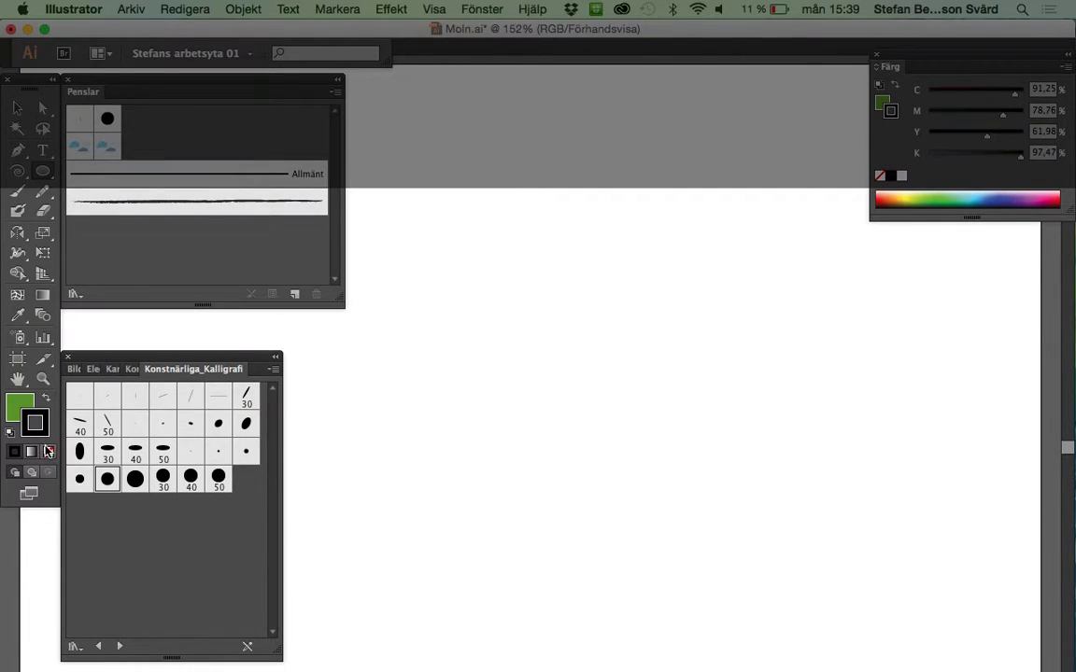
Step: Draw two stroke-free green ellipses: a larger one above and a flatter one beneath it
key("slash")
left_click_drag(528, 454, 531, 355)
left_click_drag(529, 448, 530, 413)
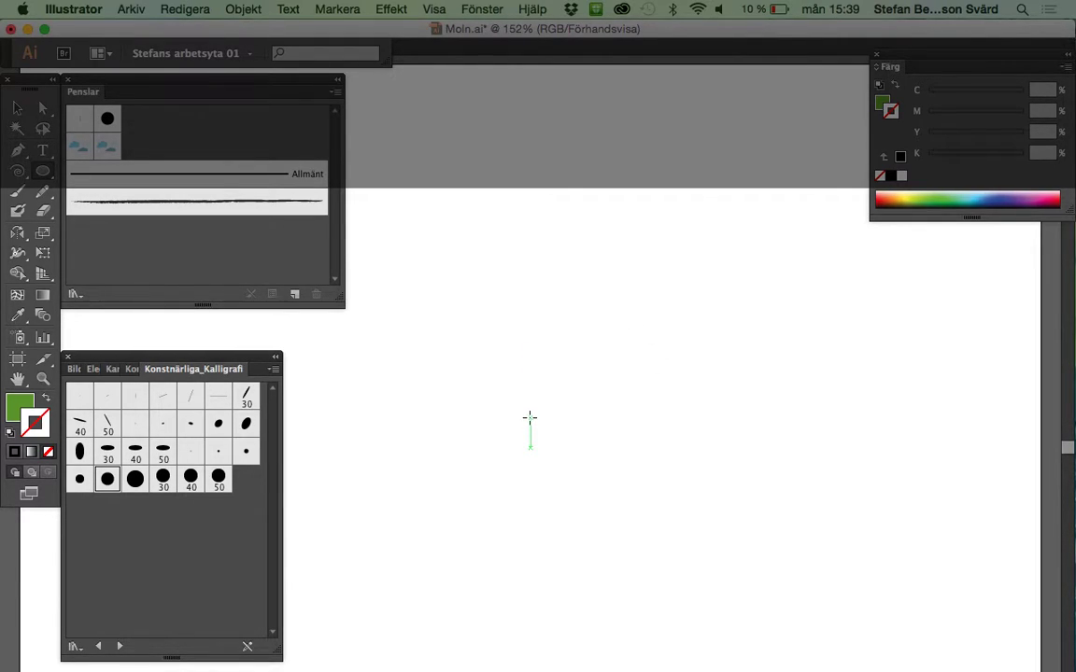
left_click_drag(529, 417, 678, 318)
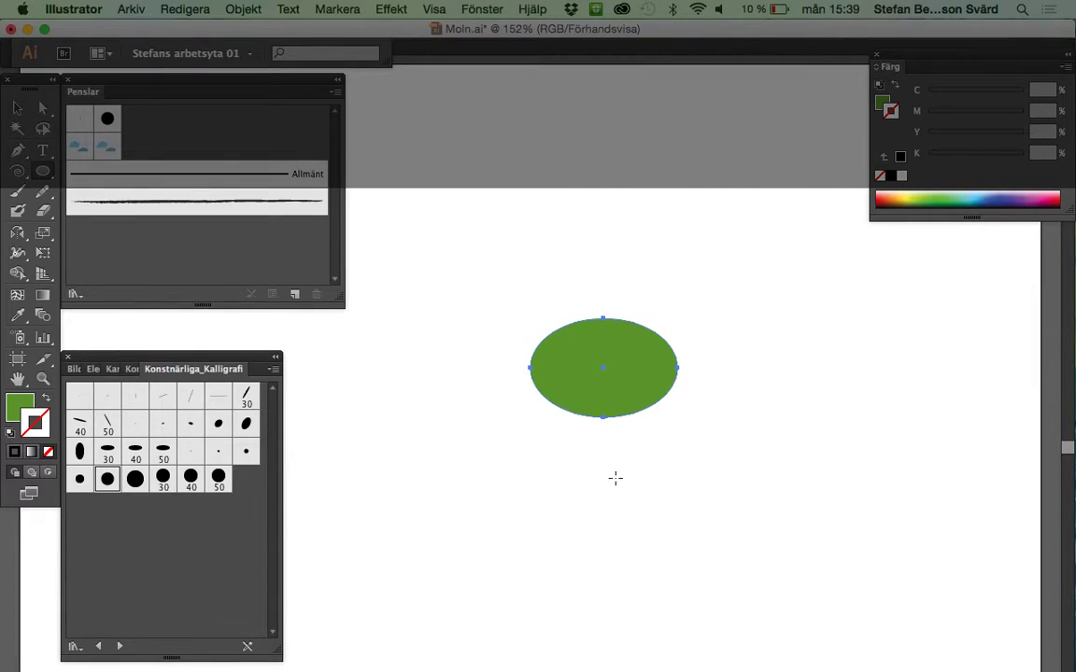
left_click_drag(529, 502, 680, 541)
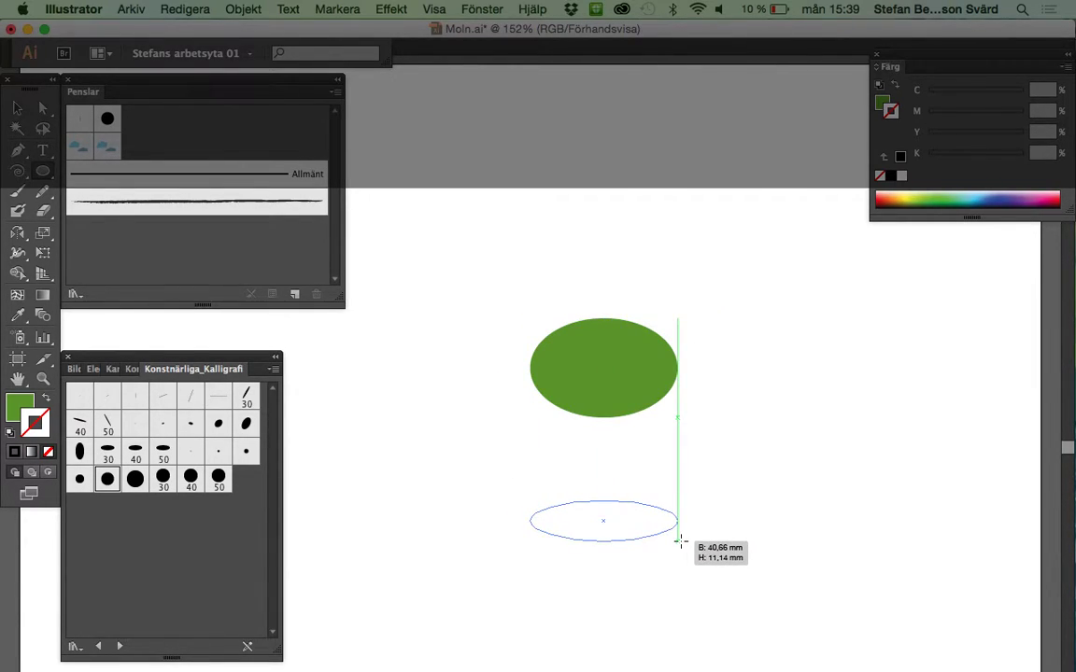
left_click_drag(681, 541, 678, 537)
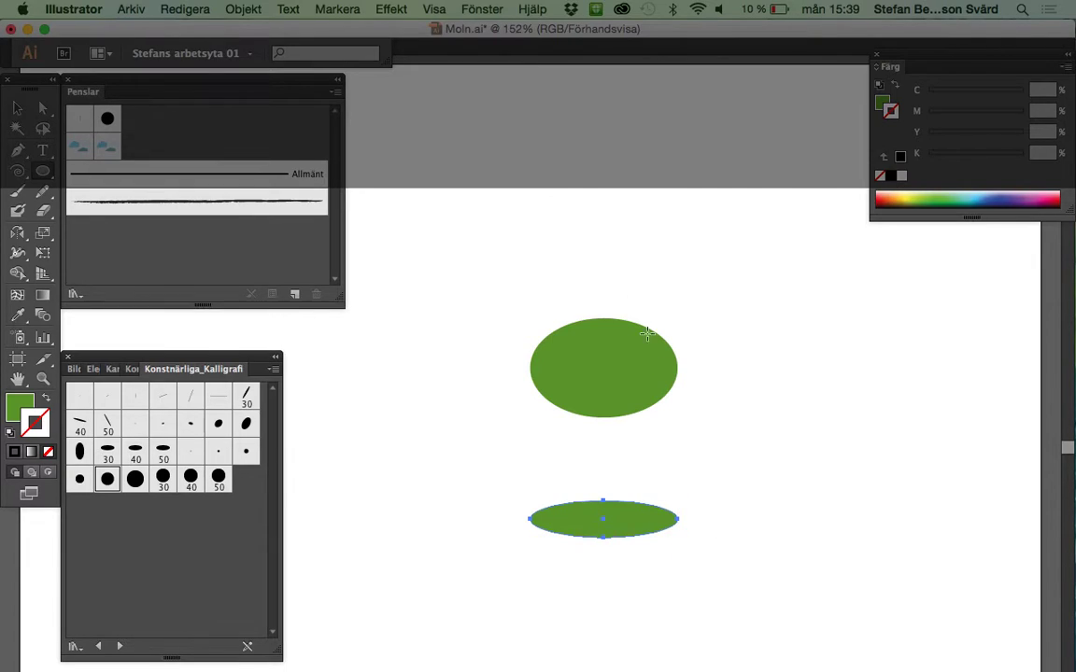
left_click(480, 9)
mouse_move(491, 161)
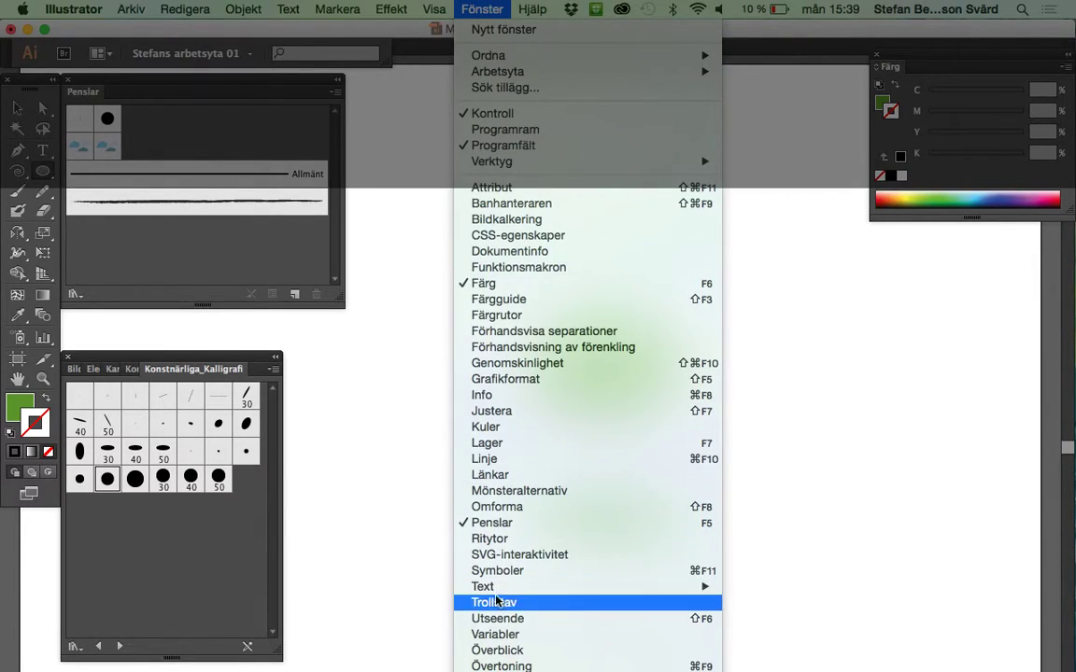
Step: Show the Appearance panel as its own floating panel, enlarged to show all rows
left_click(512, 618)
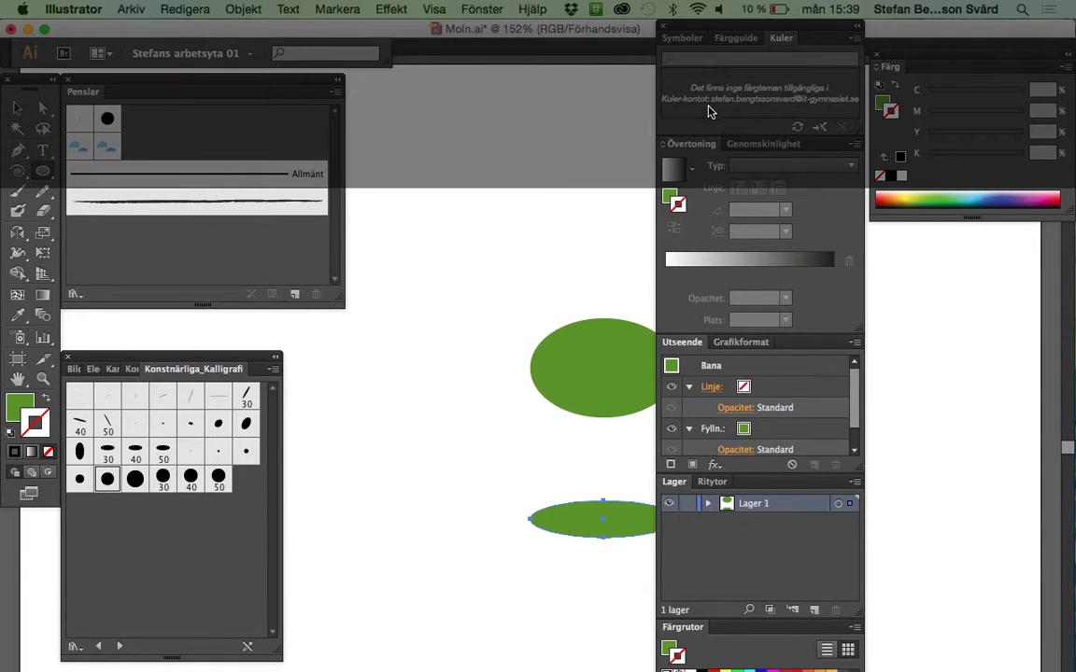
mouse_move(728, 34)
left_mouse_down()
mouse_move(809, 63)
mouse_move(891, 112)
left_mouse_up()
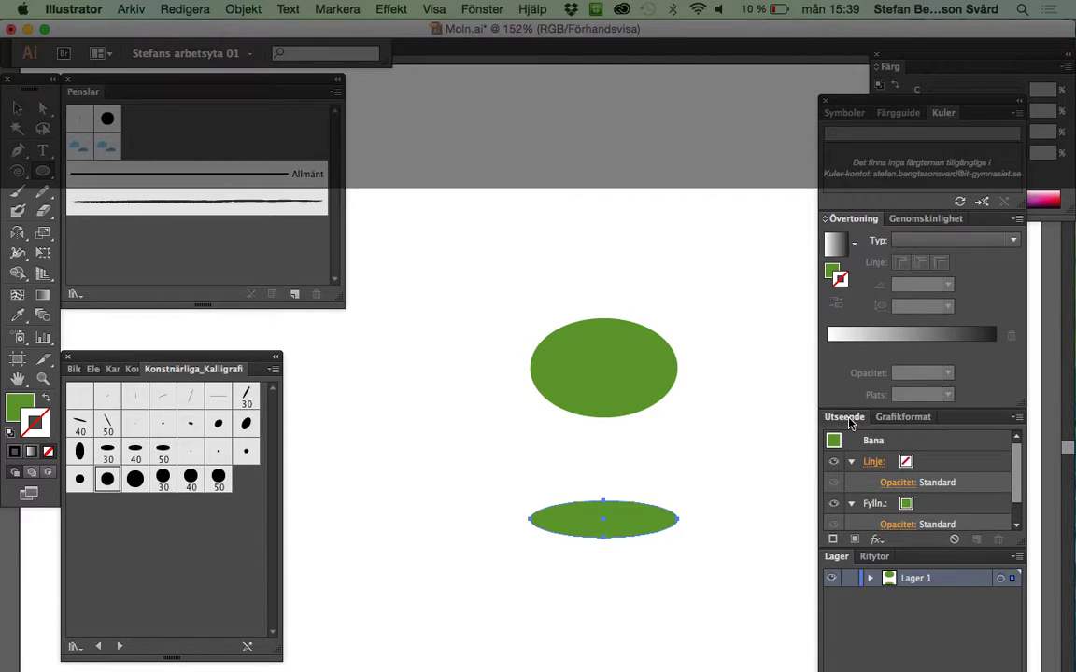
mouse_move(847, 419)
left_mouse_down()
mouse_move(790, 421)
mouse_move(625, 81)
left_mouse_up()
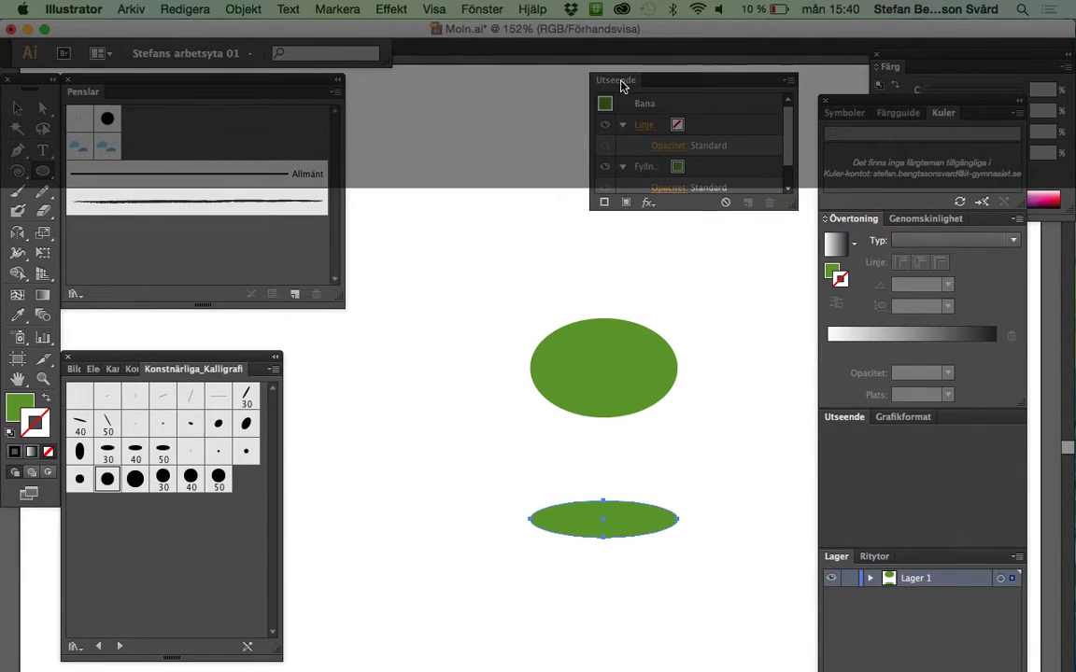
left_click_drag(625, 82, 628, 75)
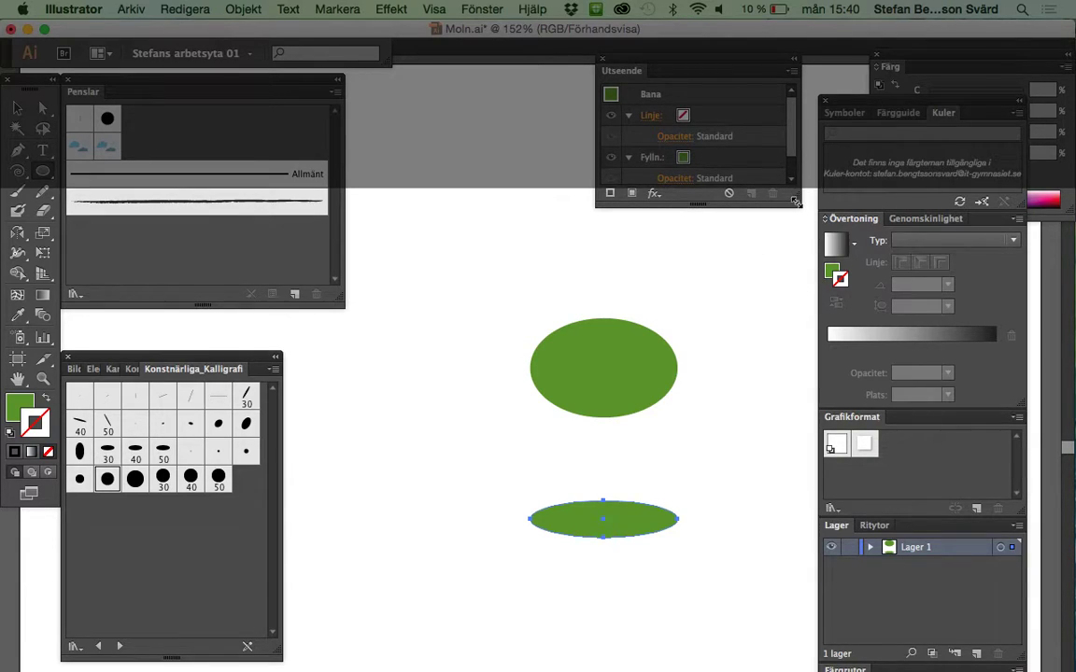
left_click_drag(793, 202, 806, 270)
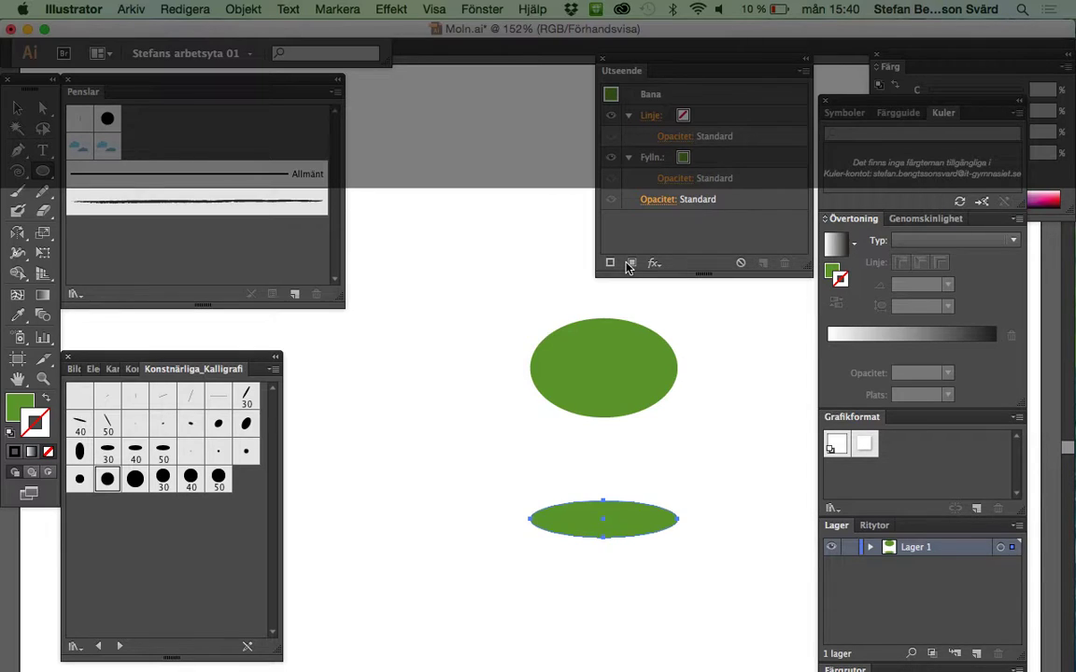
Step: Turn off 'basic appearance for new art' in the Appearance panel options
left_click(806, 74)
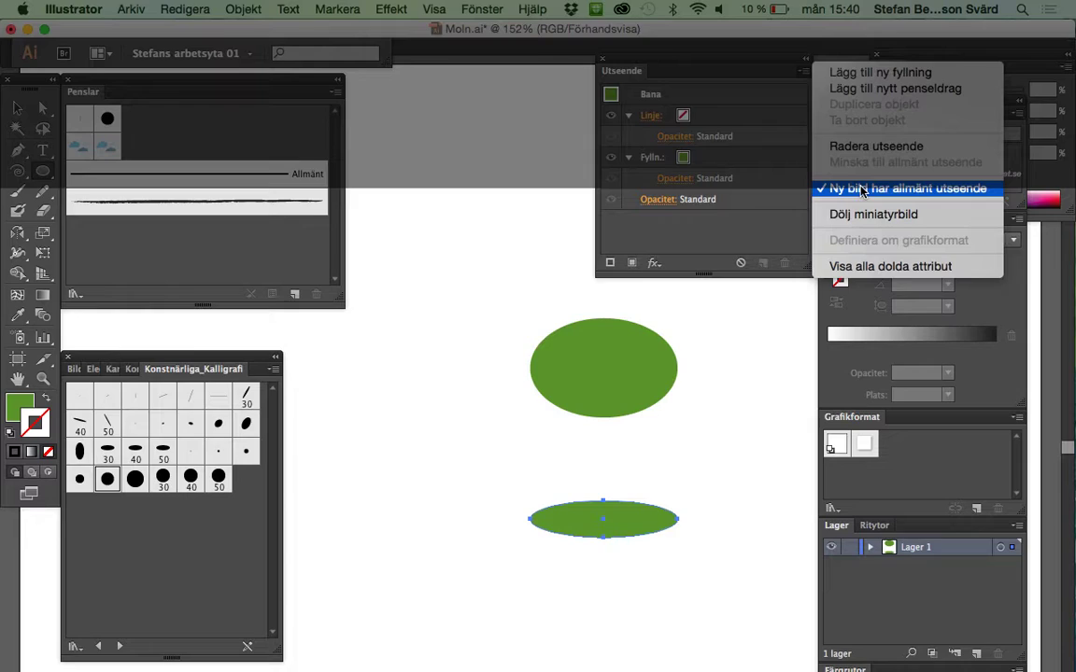
left_click(929, 189)
left_click(807, 74)
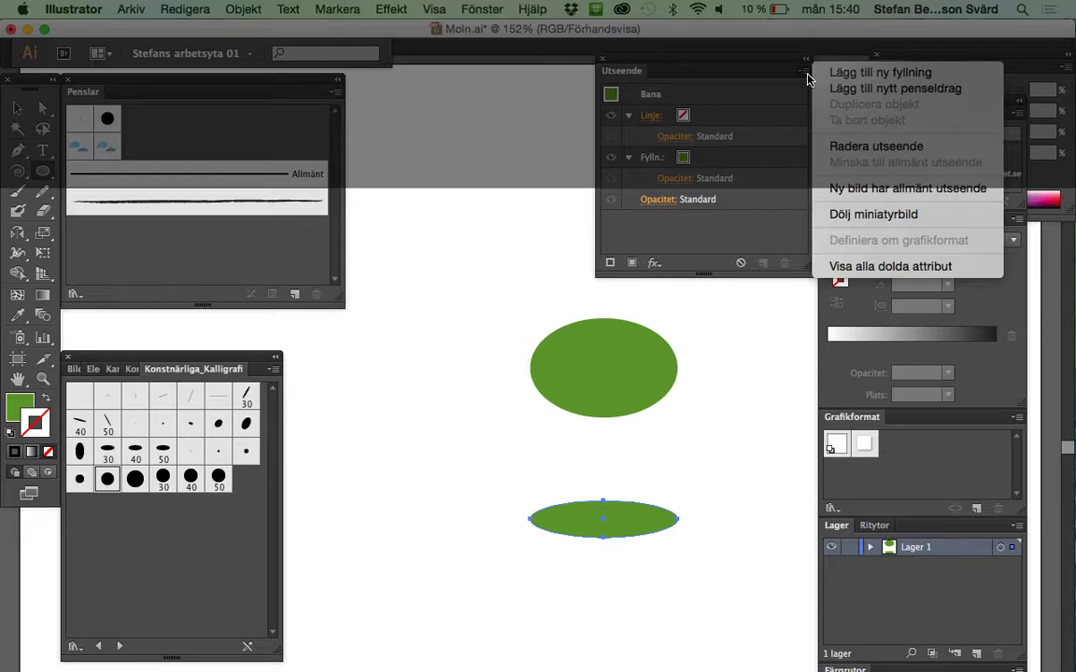
left_click(808, 74)
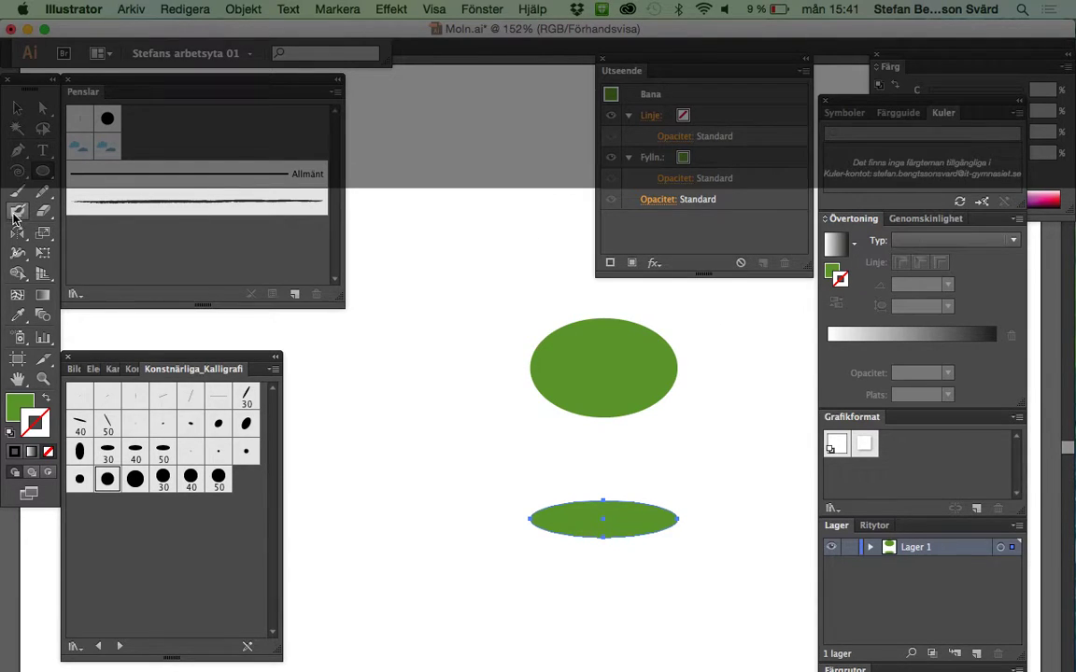
Step: Try the Blob Brush's 15 pt round brush on the lower ellipse, then undo it
left_click(15, 214)
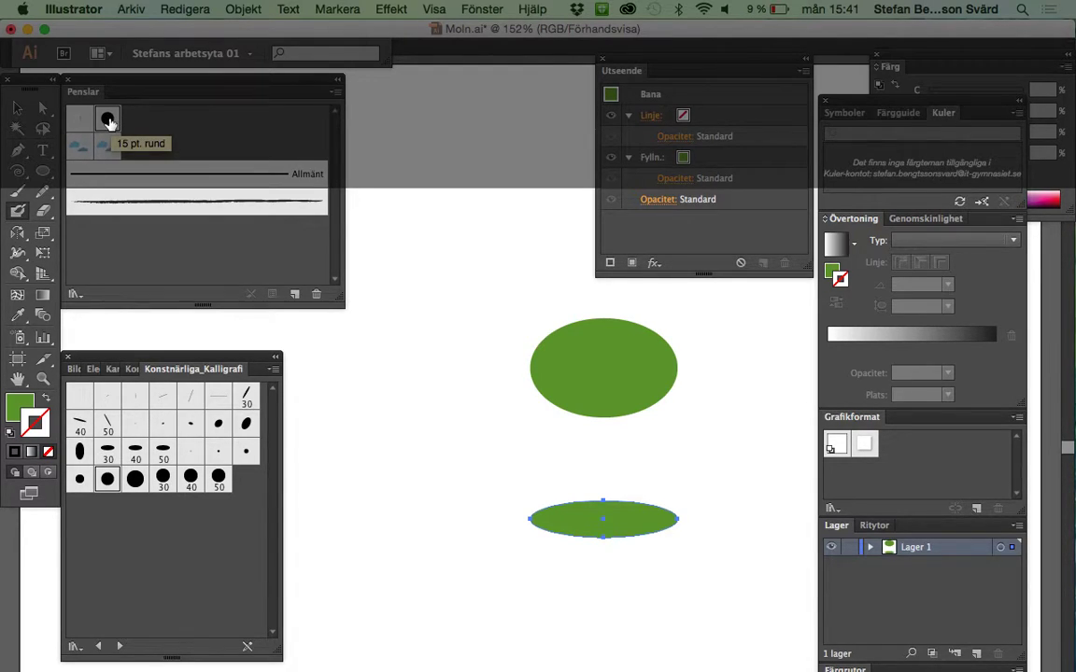
left_click(109, 121)
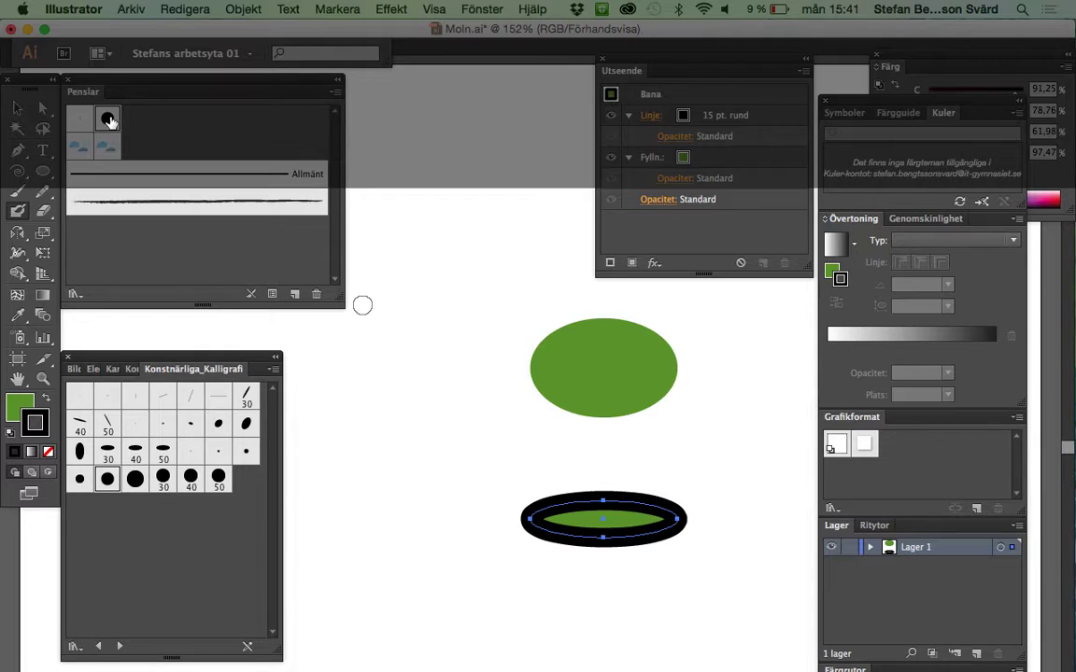
key("slash")
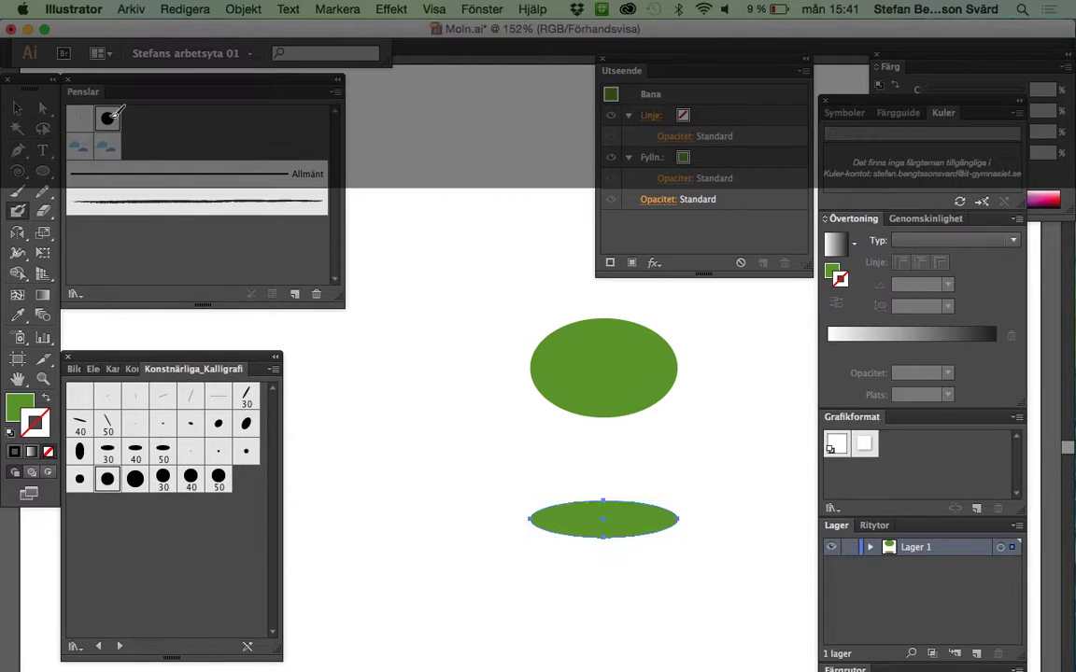
Step: Deselect the ellipse and reselect the Blob Brush with the 15 pt round brush
left_click(17, 111)
left_click(452, 448)
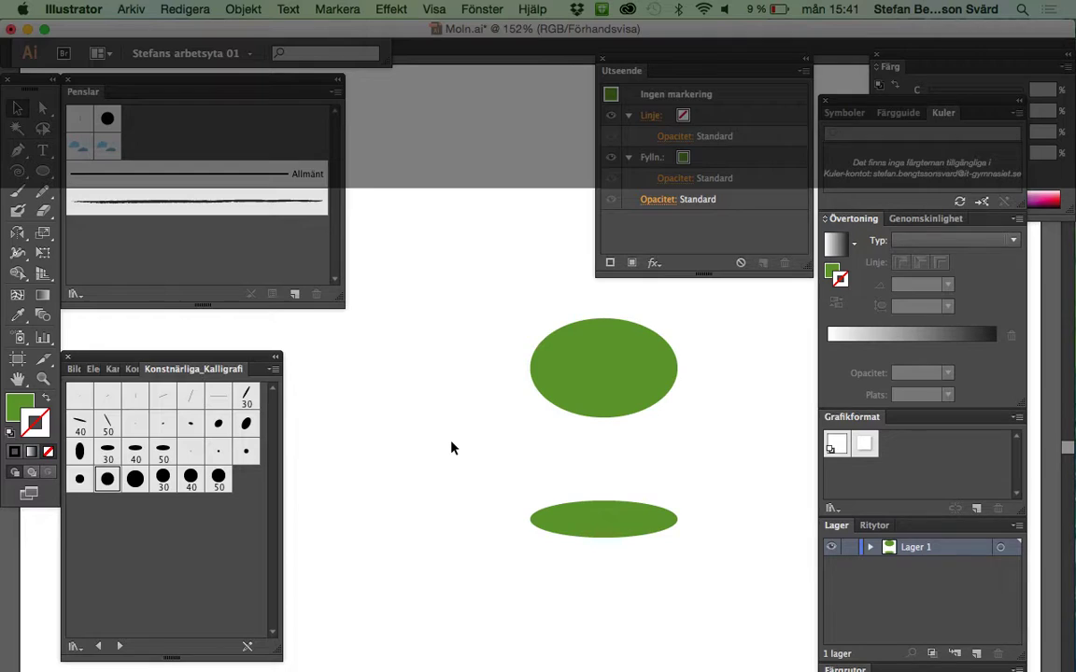
left_click(17, 211)
left_click(109, 120)
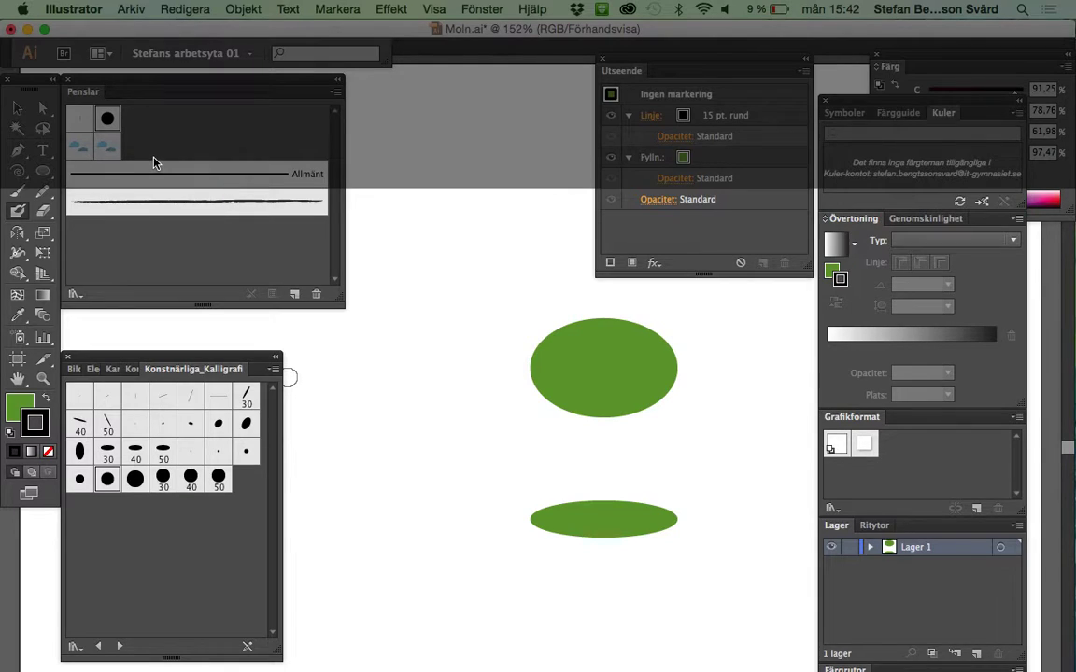
Step: Switch to the 10 pt round brush, test a black leg, and undo it
left_click(81, 480)
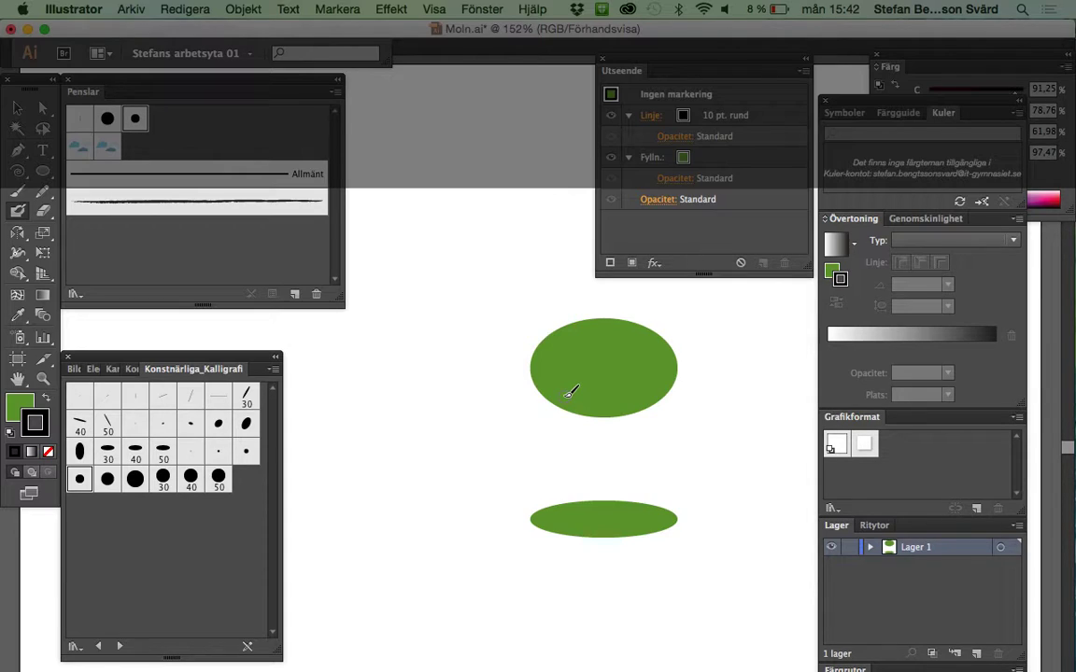
left_click_drag(568, 393, 565, 516)
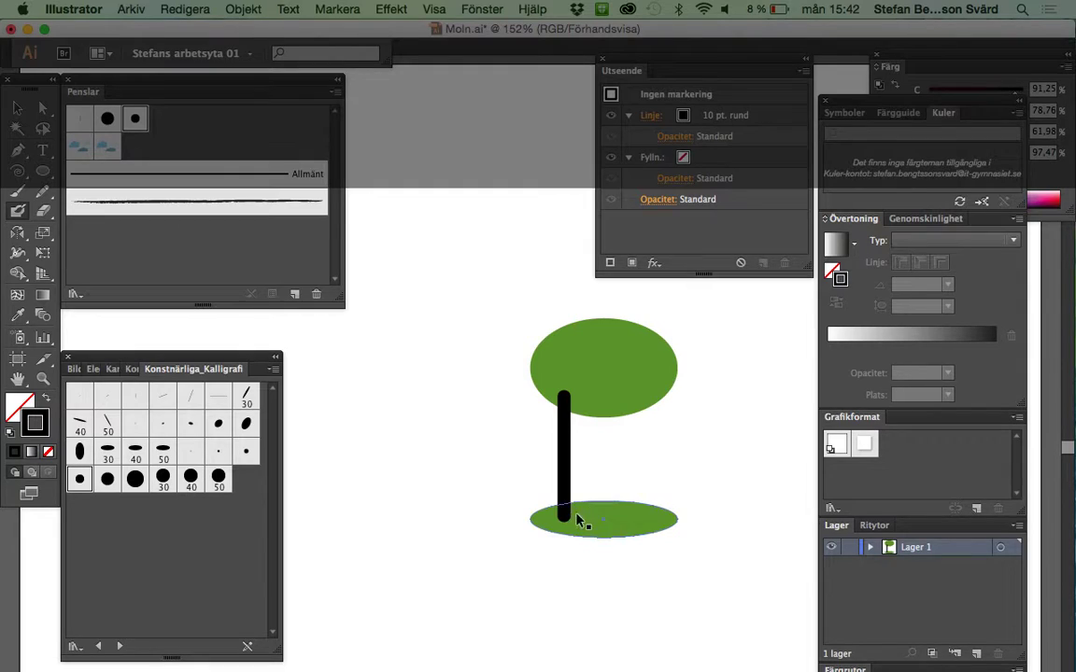
key("ctrl+z")
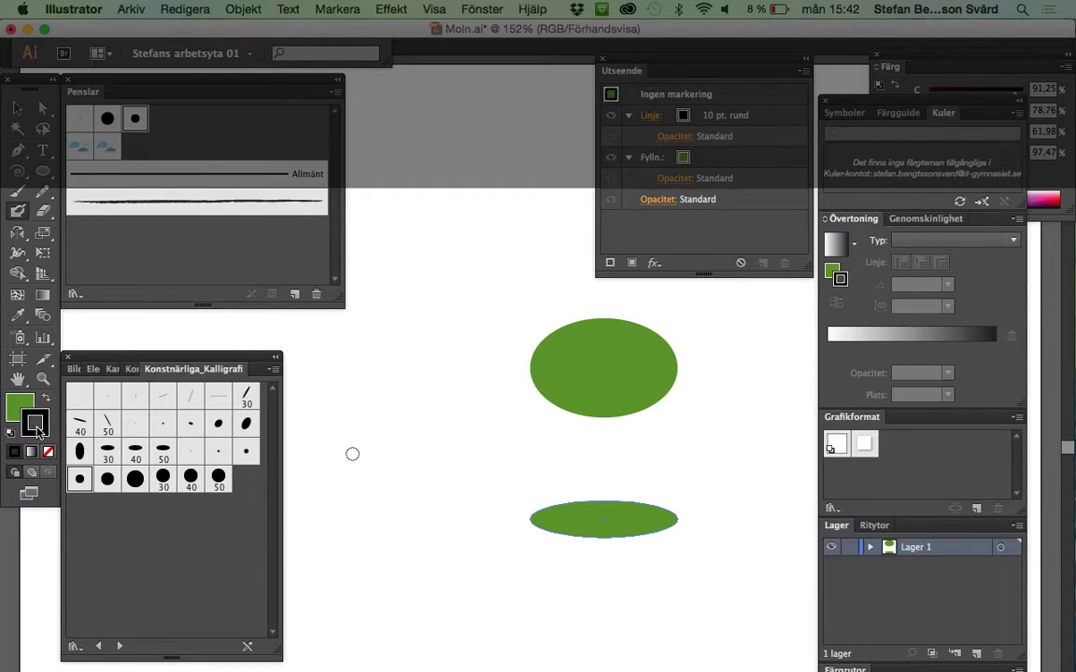
Step: Set stroke to None with green fill active and paint an upright joining the ellipses
left_click(48, 452)
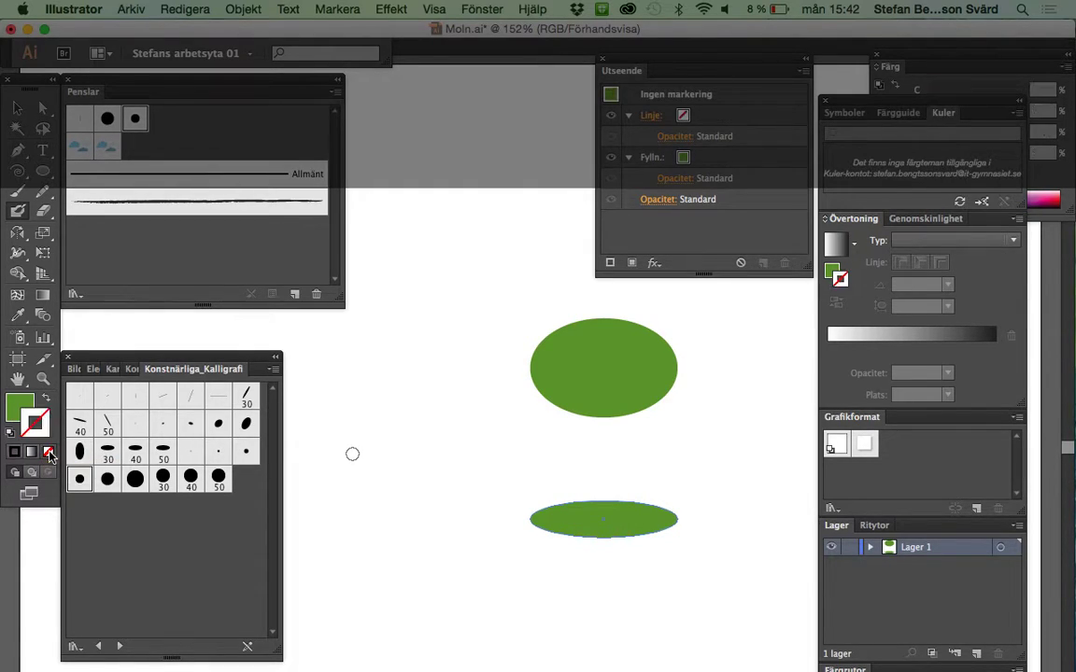
left_click(16, 409)
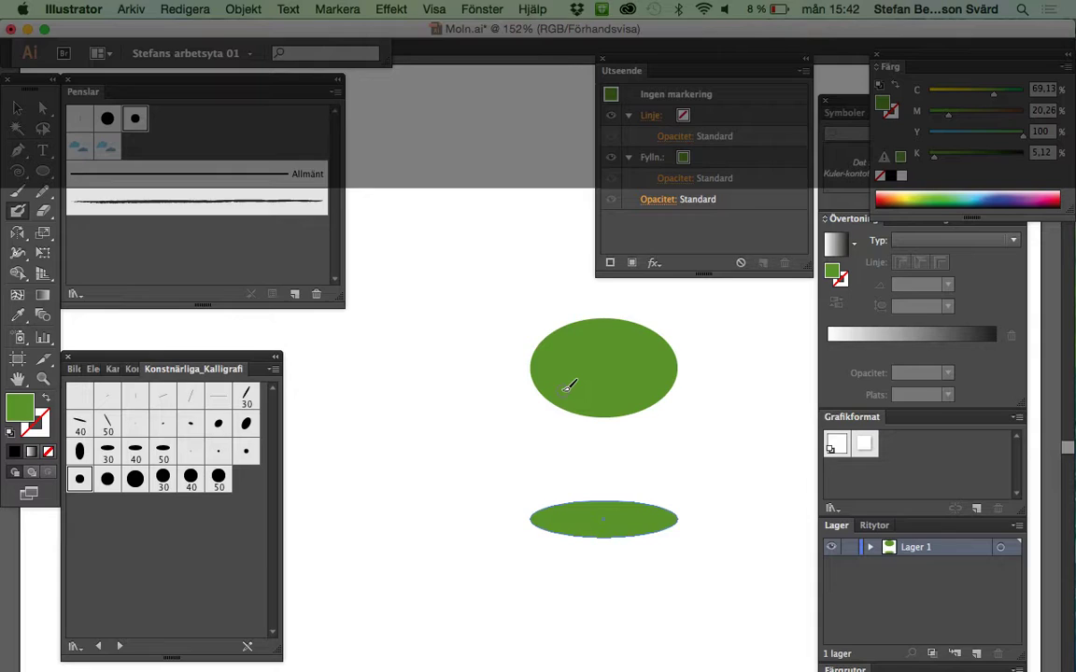
left_click_drag(564, 389, 564, 509)
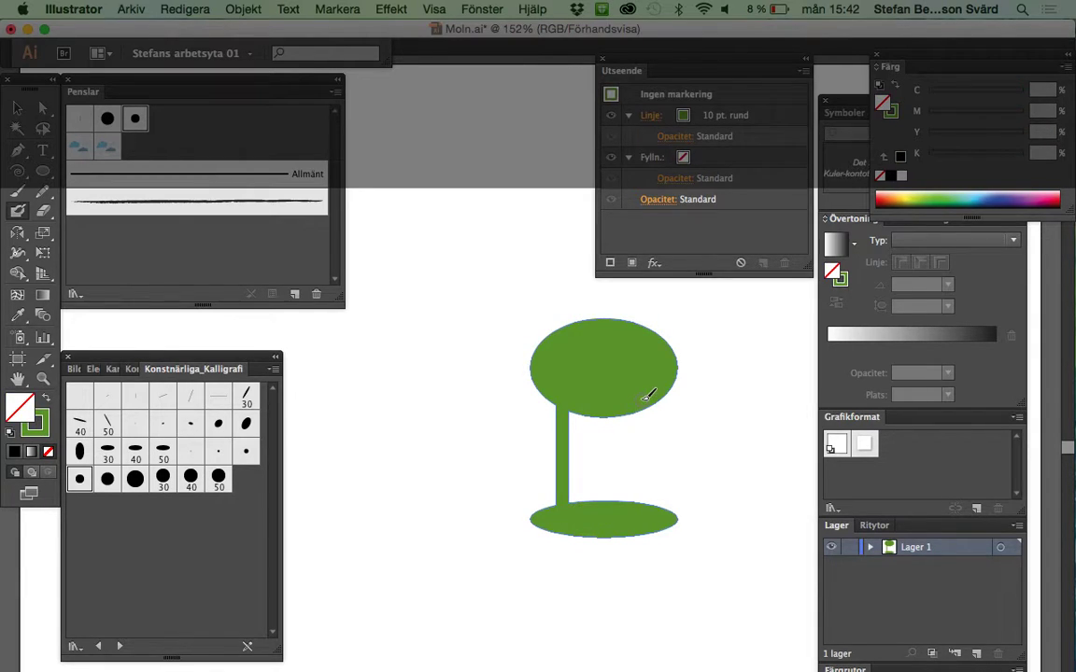
Step: Paint a second green upright and four straight green legs below the lower ellipse
left_click_drag(643, 400, 645, 499)
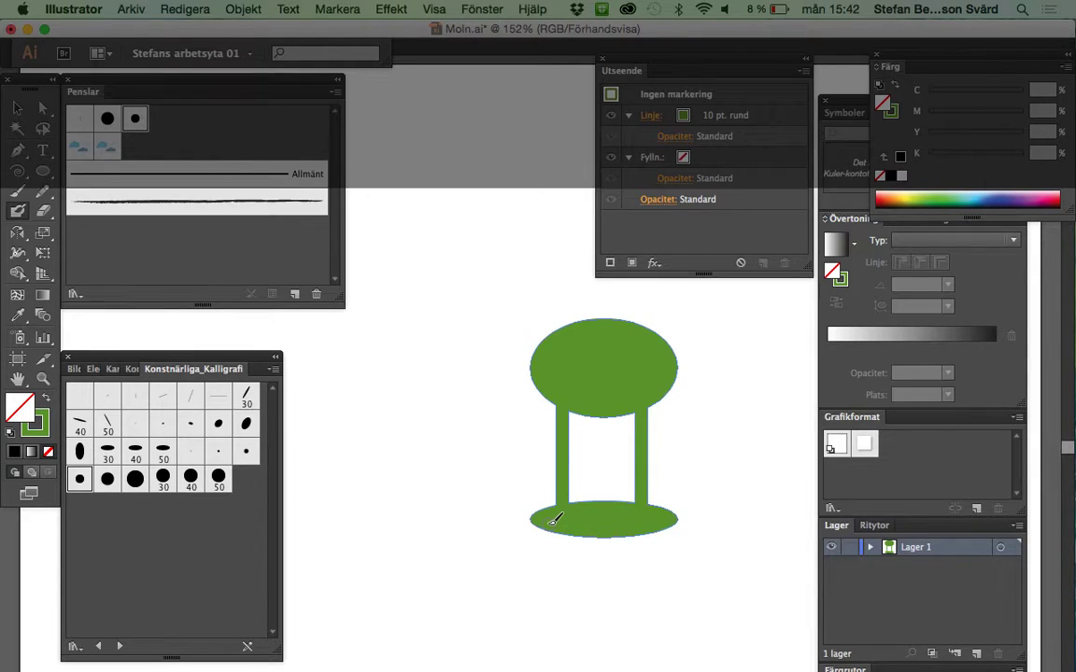
left_click_drag(551, 522, 584, 561)
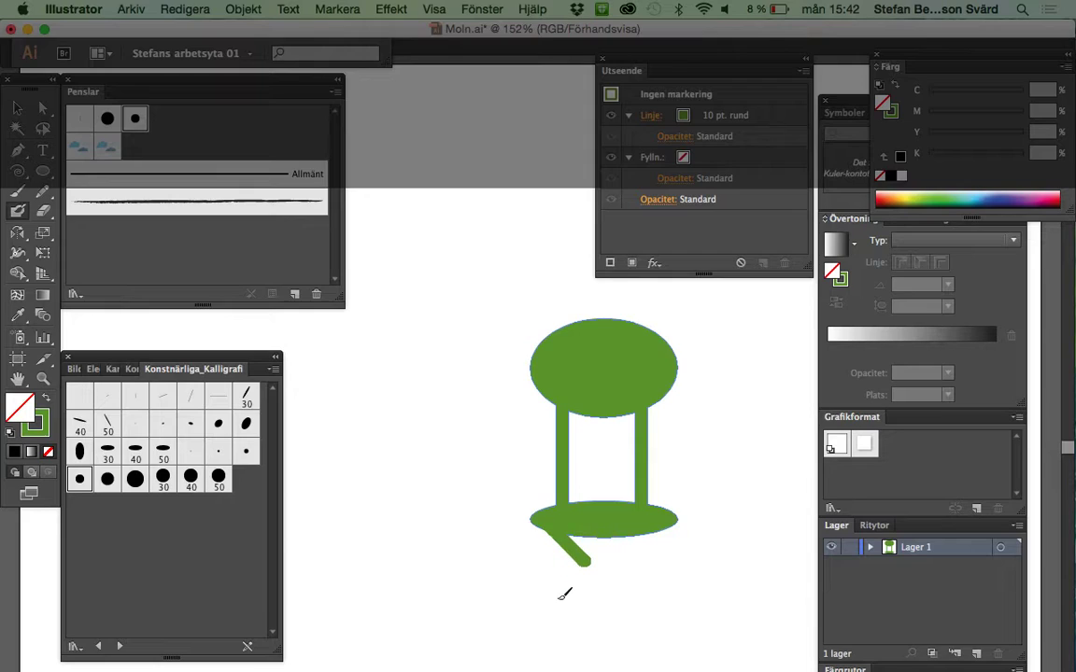
key("ctrl+z")
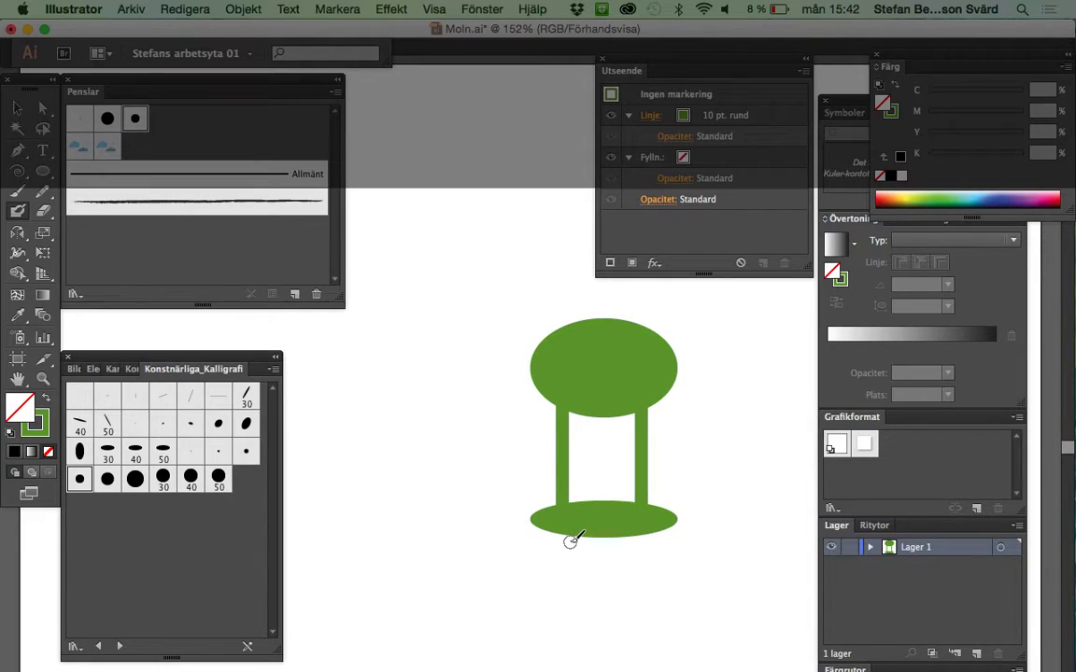
left_click_drag(554, 521, 552, 627)
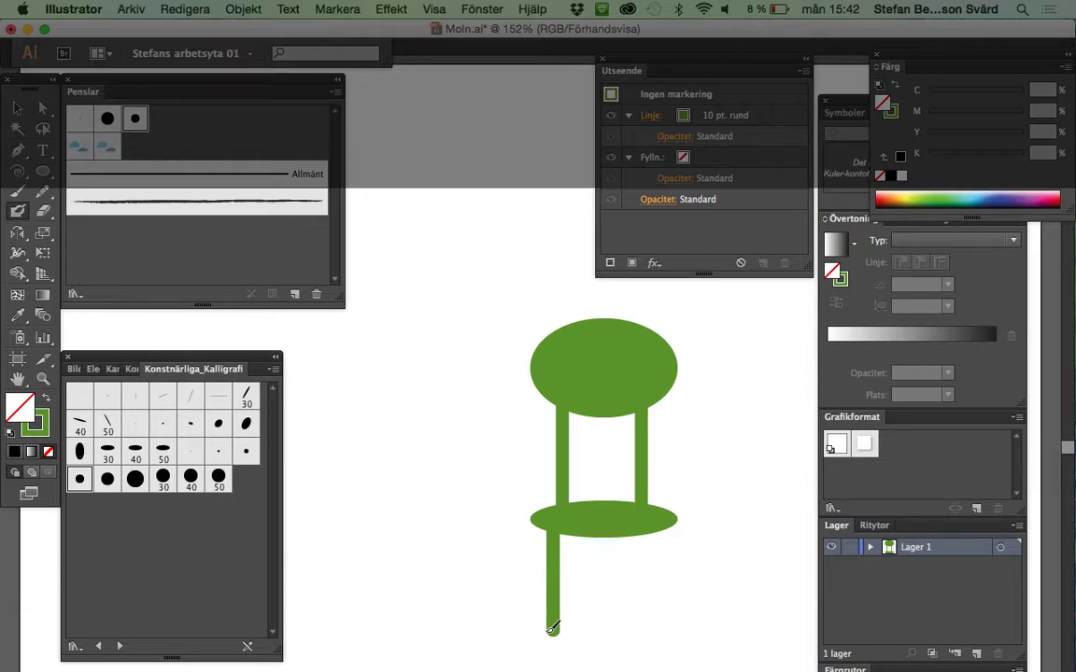
left_click_drag(553, 627, 553, 640)
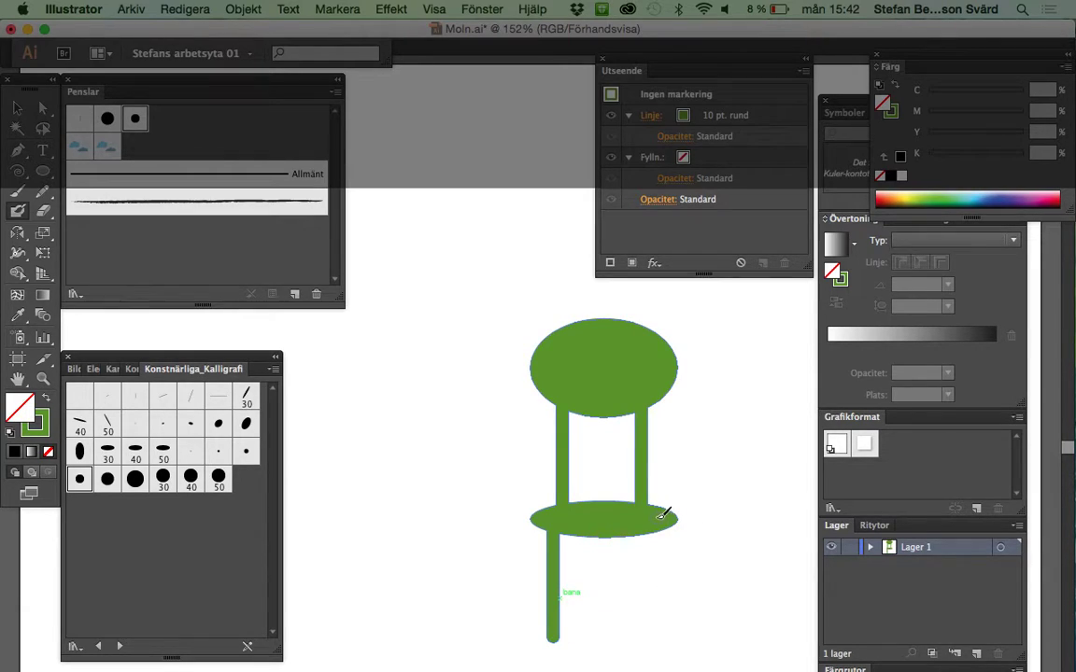
left_click_drag(663, 519, 661, 636)
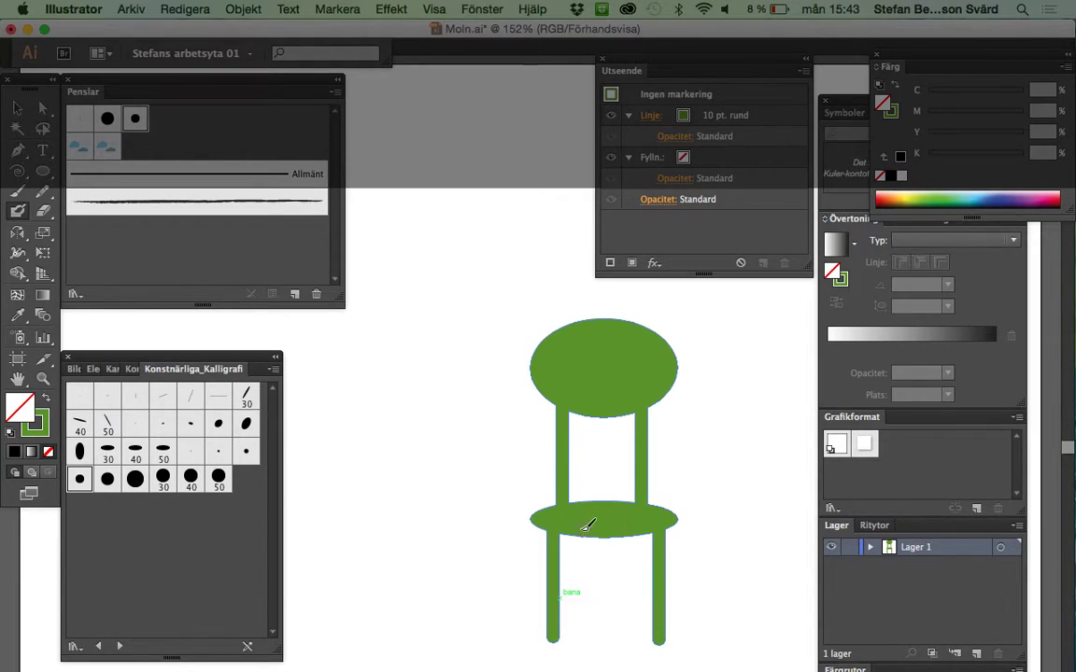
left_click_drag(590, 525, 602, 668)
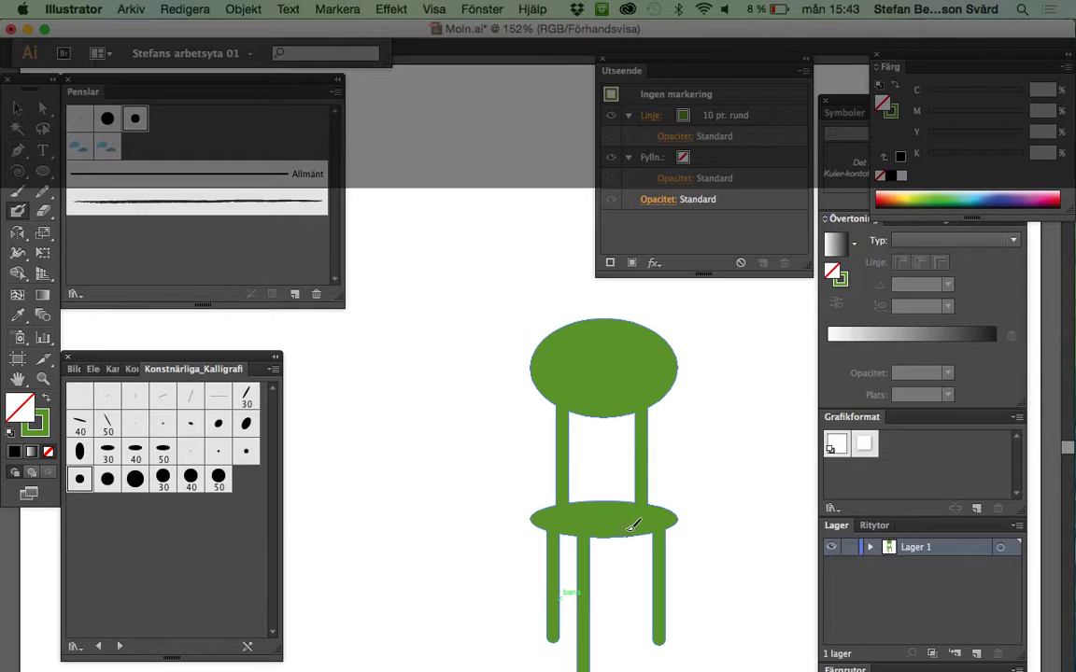
left_click_drag(631, 526, 630, 670)
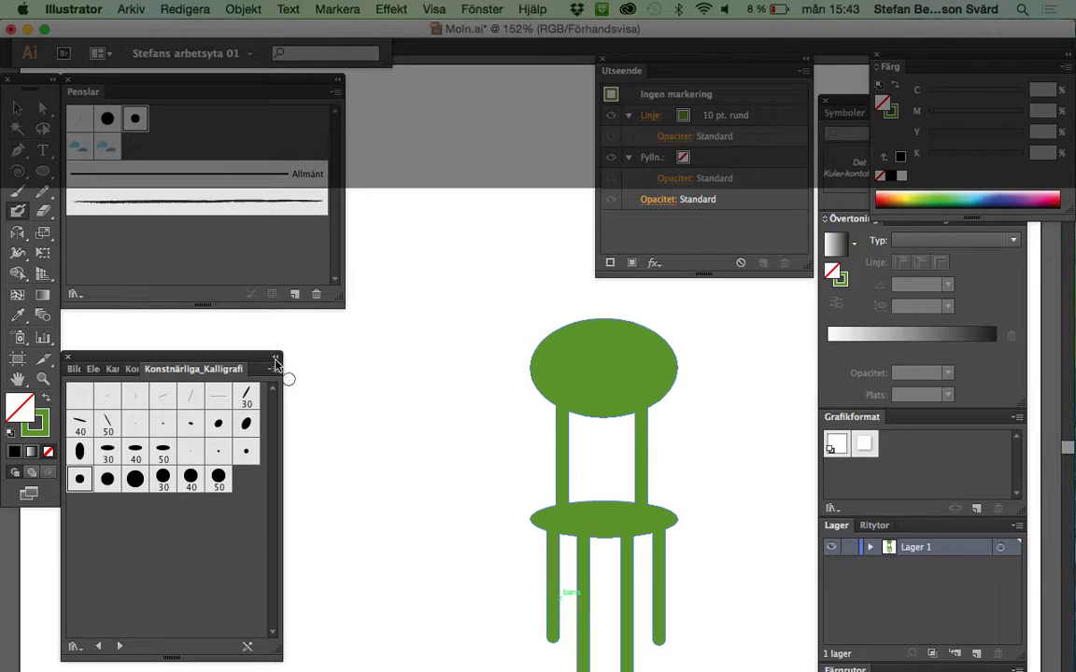
left_click(44, 110)
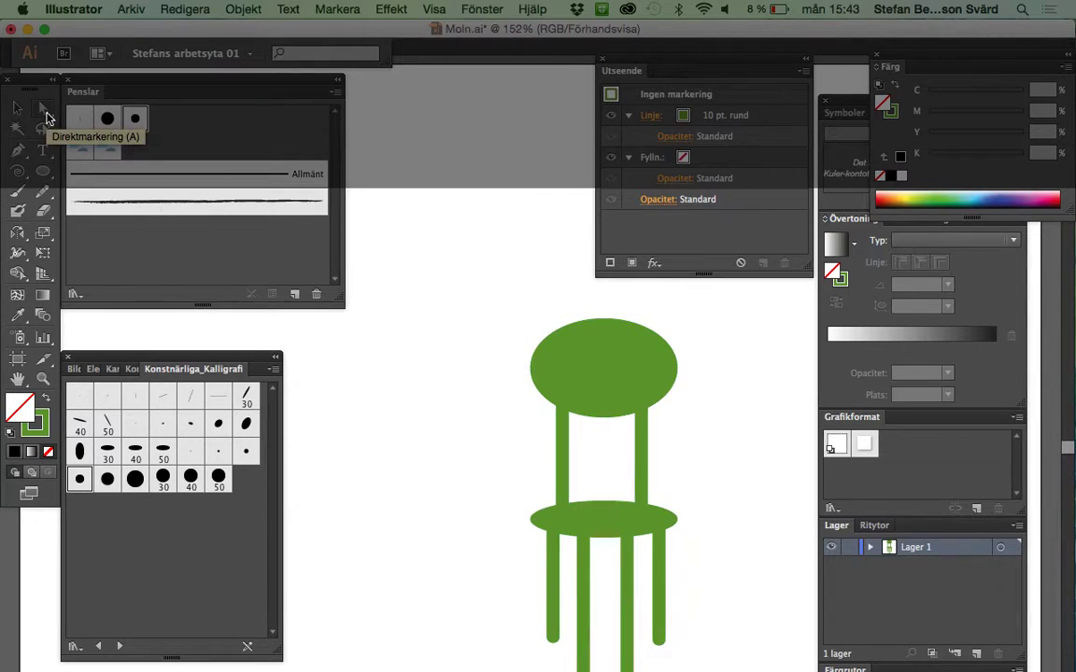
left_click(609, 378)
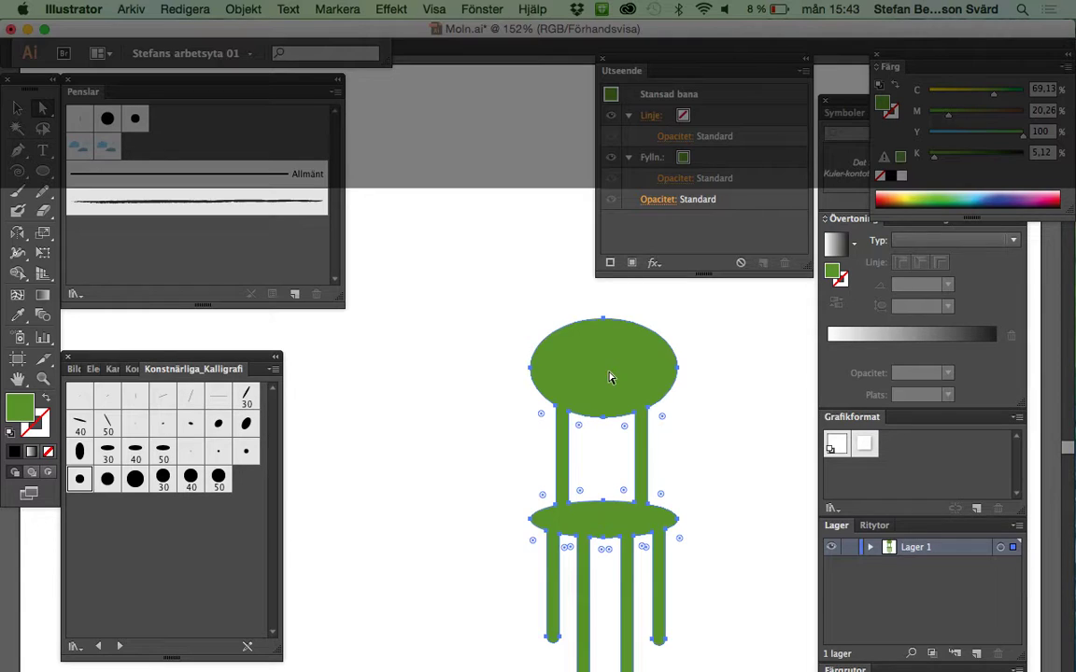
mouse_move(719, 300)
left_mouse_down()
mouse_move(585, 671)
mouse_move(435, 602)
left_mouse_up()
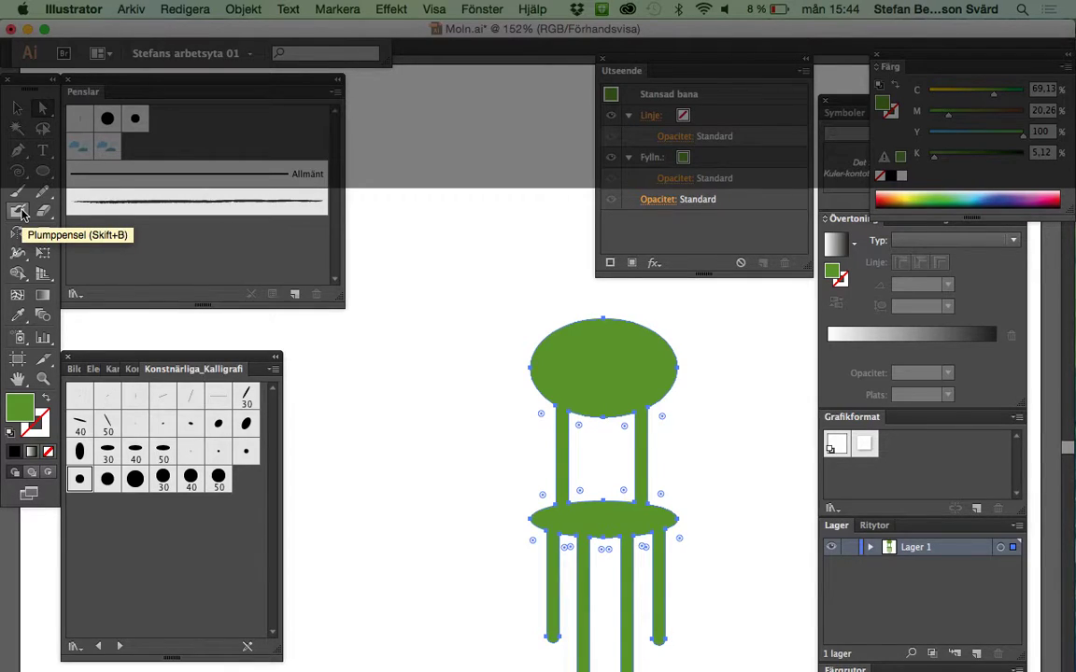
left_click(22, 213)
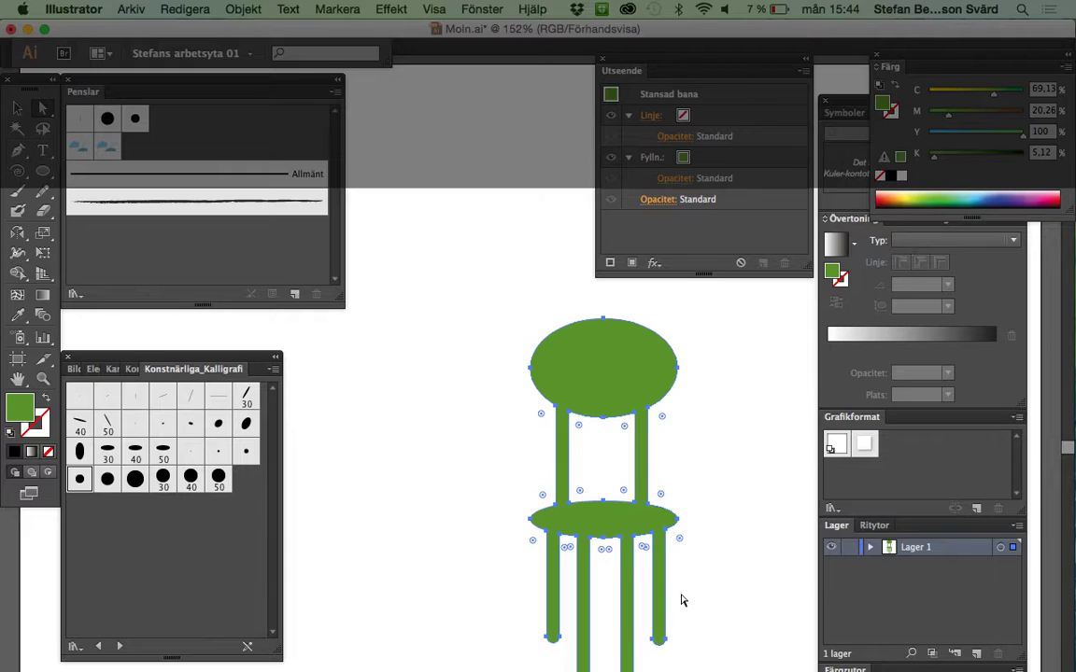
left_click(712, 577)
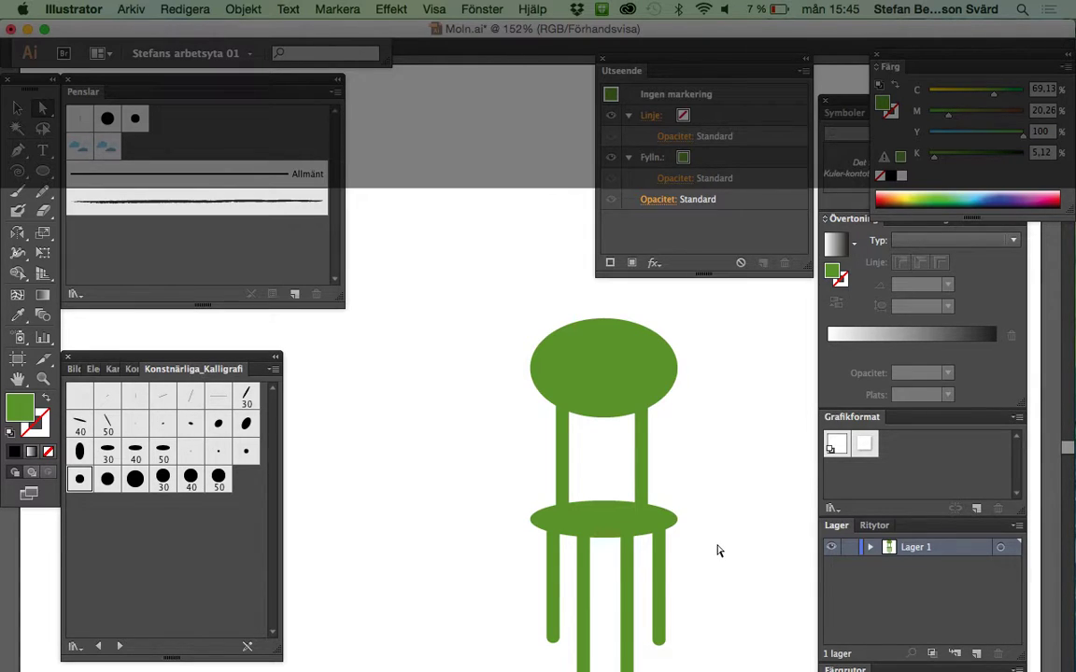
key("super+Tab")
key("super+Tab")
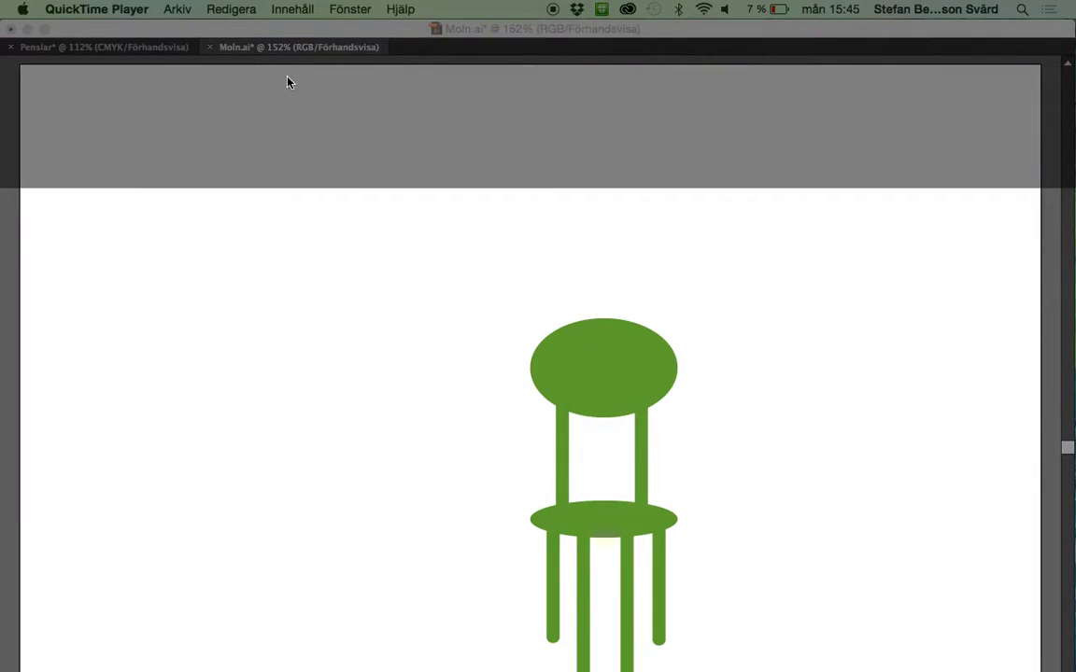
Step: Quit QuickTime Player and name the screen recording 'Penselverktygen' in the save prompt
left_click(193, 11)
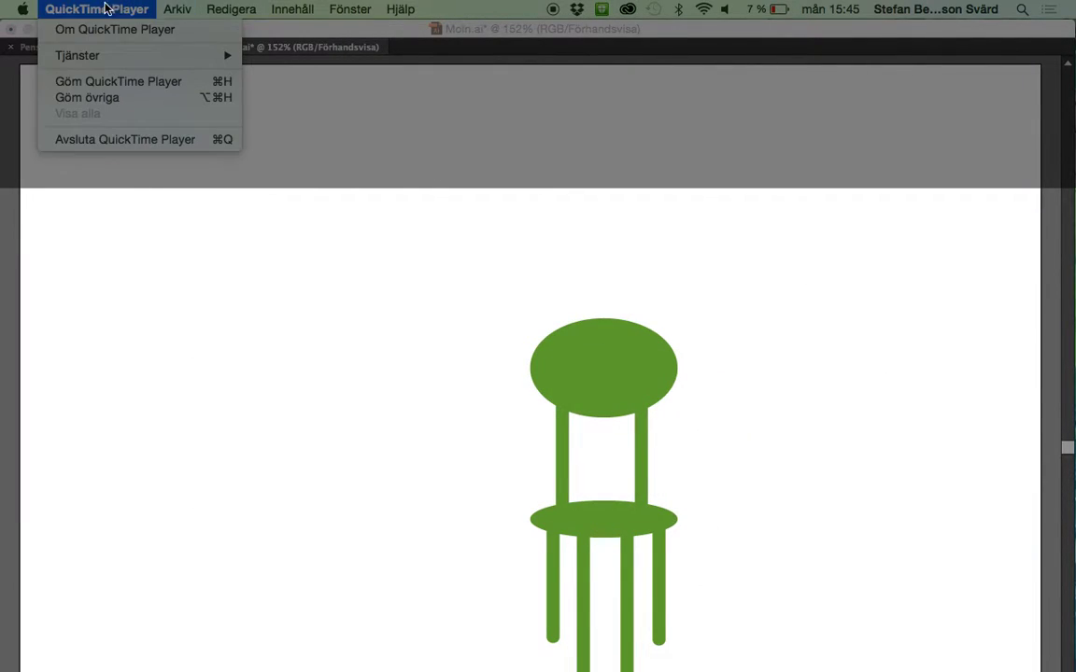
left_click(94, 142)
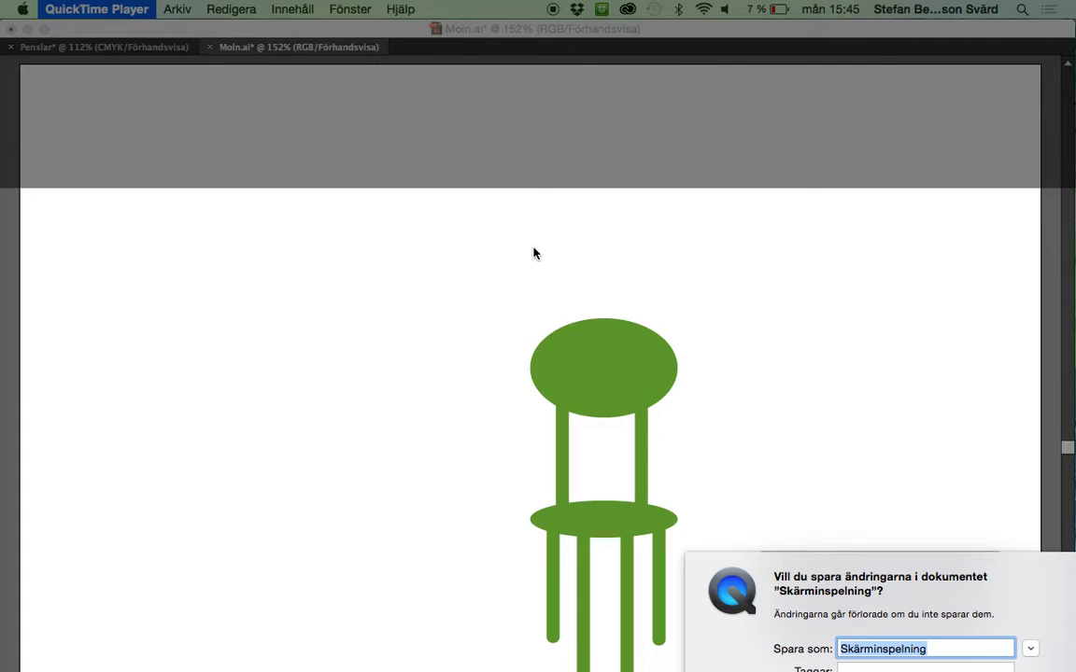
type("Penselverktygen")
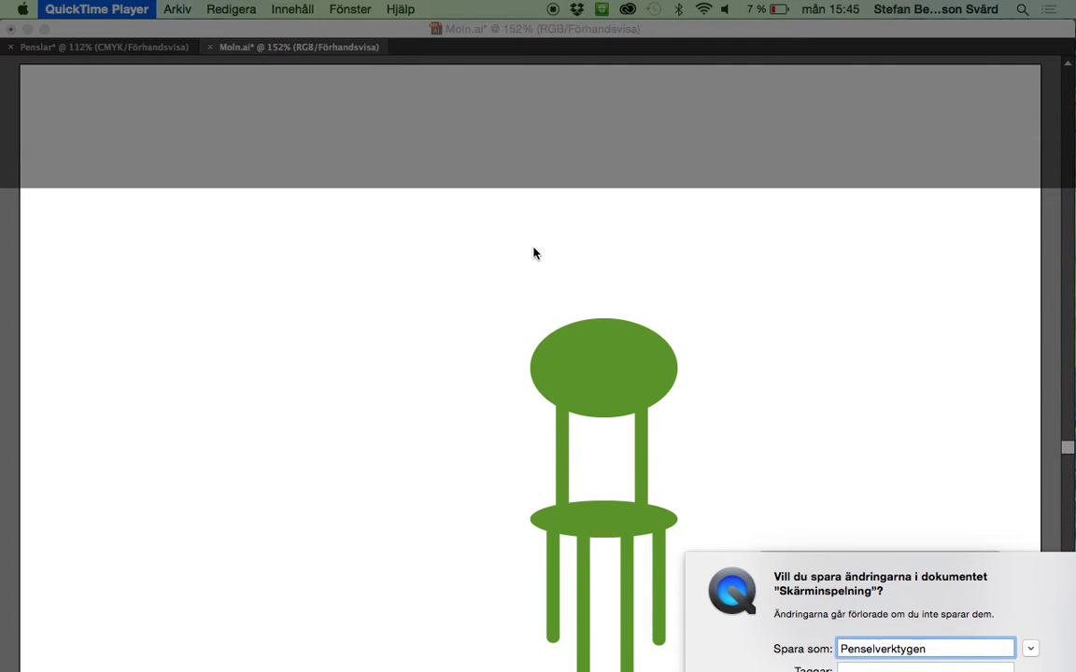